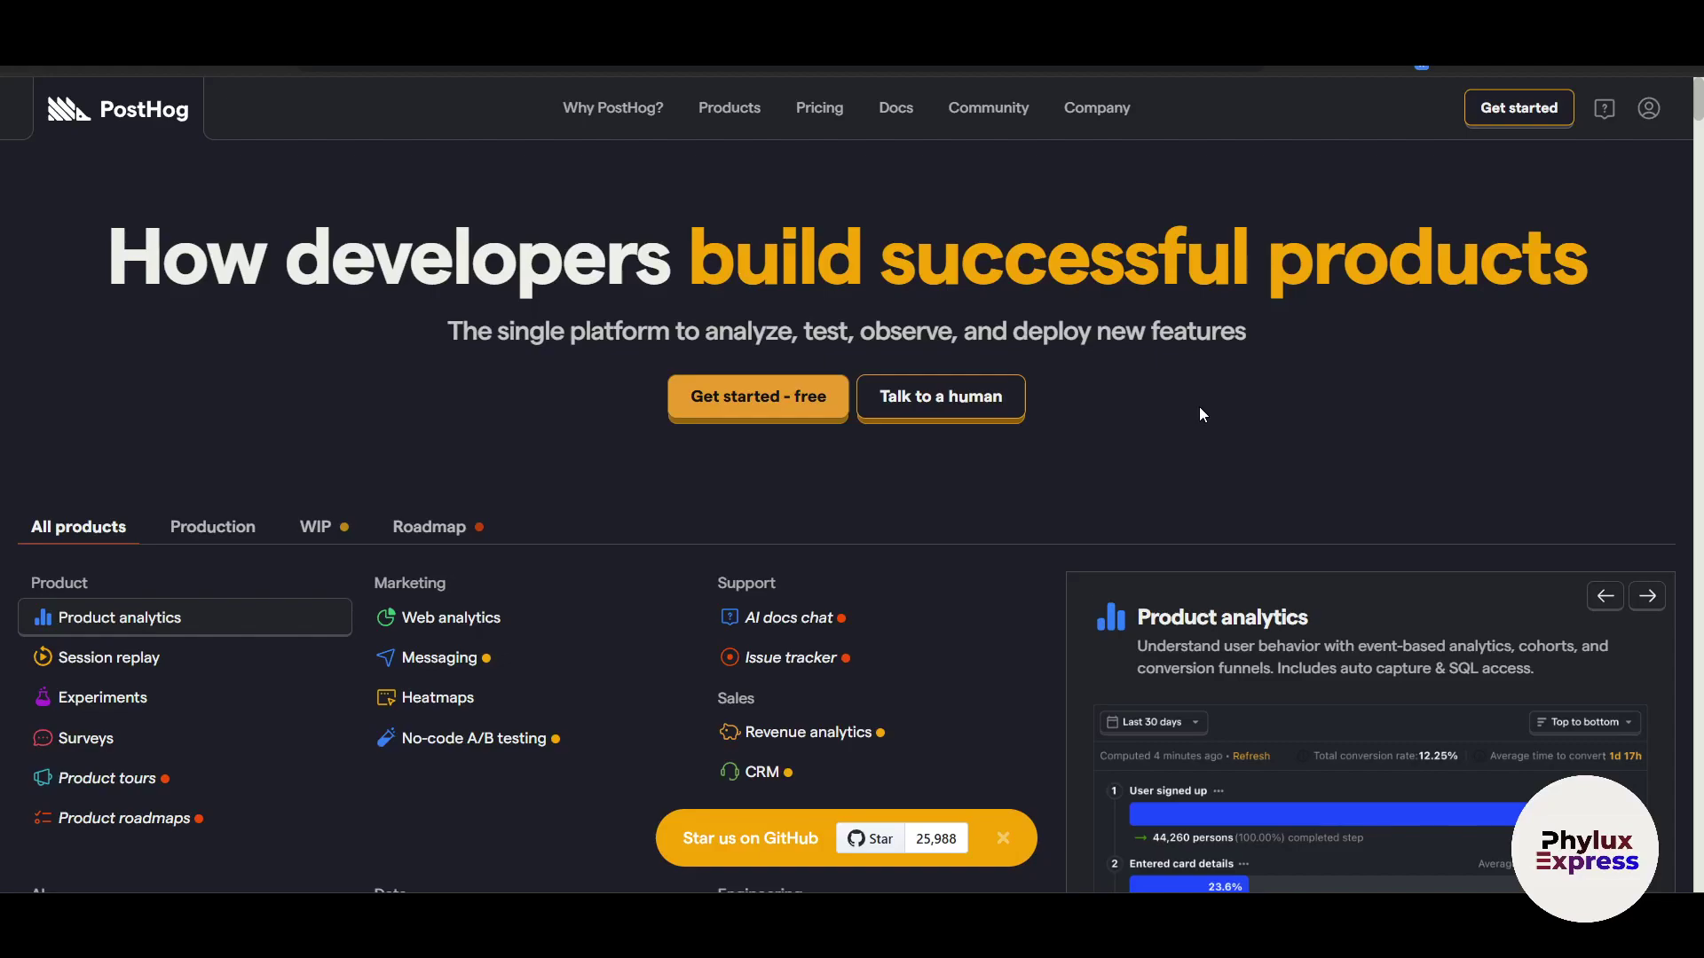
Scroll down through the PostHog homepage's product sections.
{"action": "scroll", "coordinate": [1263, 534], "scroll_direction": "down", "scroll_amount": 5}
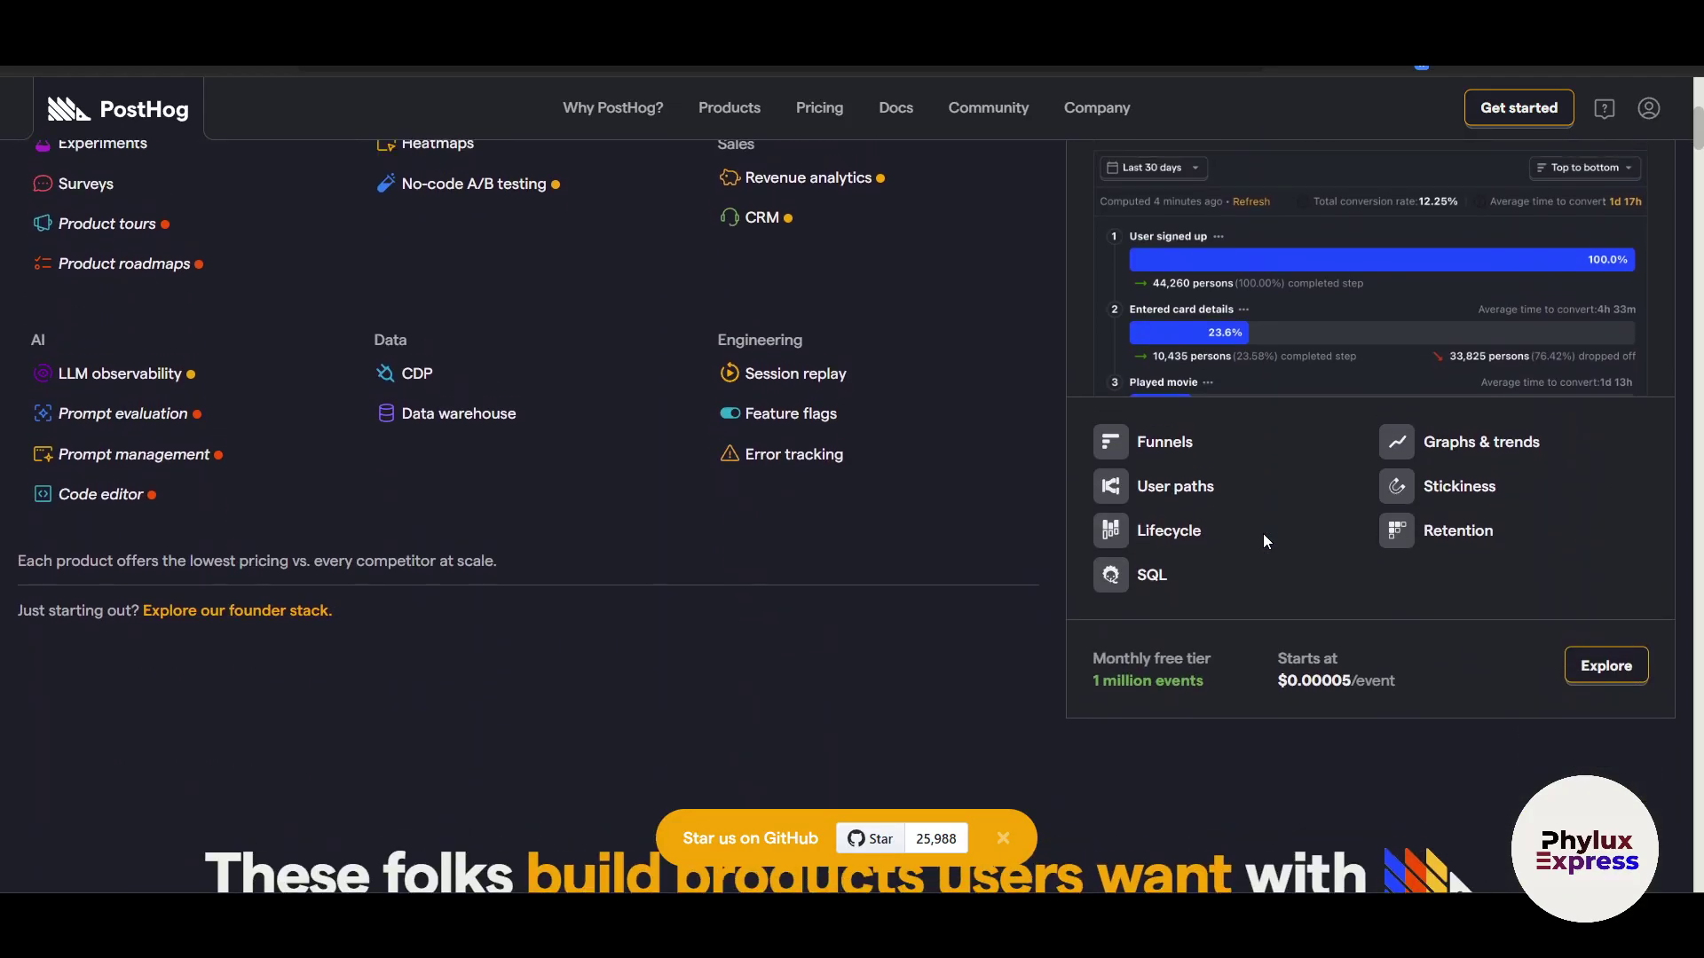
{"action": "scroll", "coordinate": [1264, 534], "scroll_direction": "up", "scroll_amount": 5}
{"action": "scroll", "coordinate": [1264, 534], "scroll_direction": "up", "scroll_amount": 2}
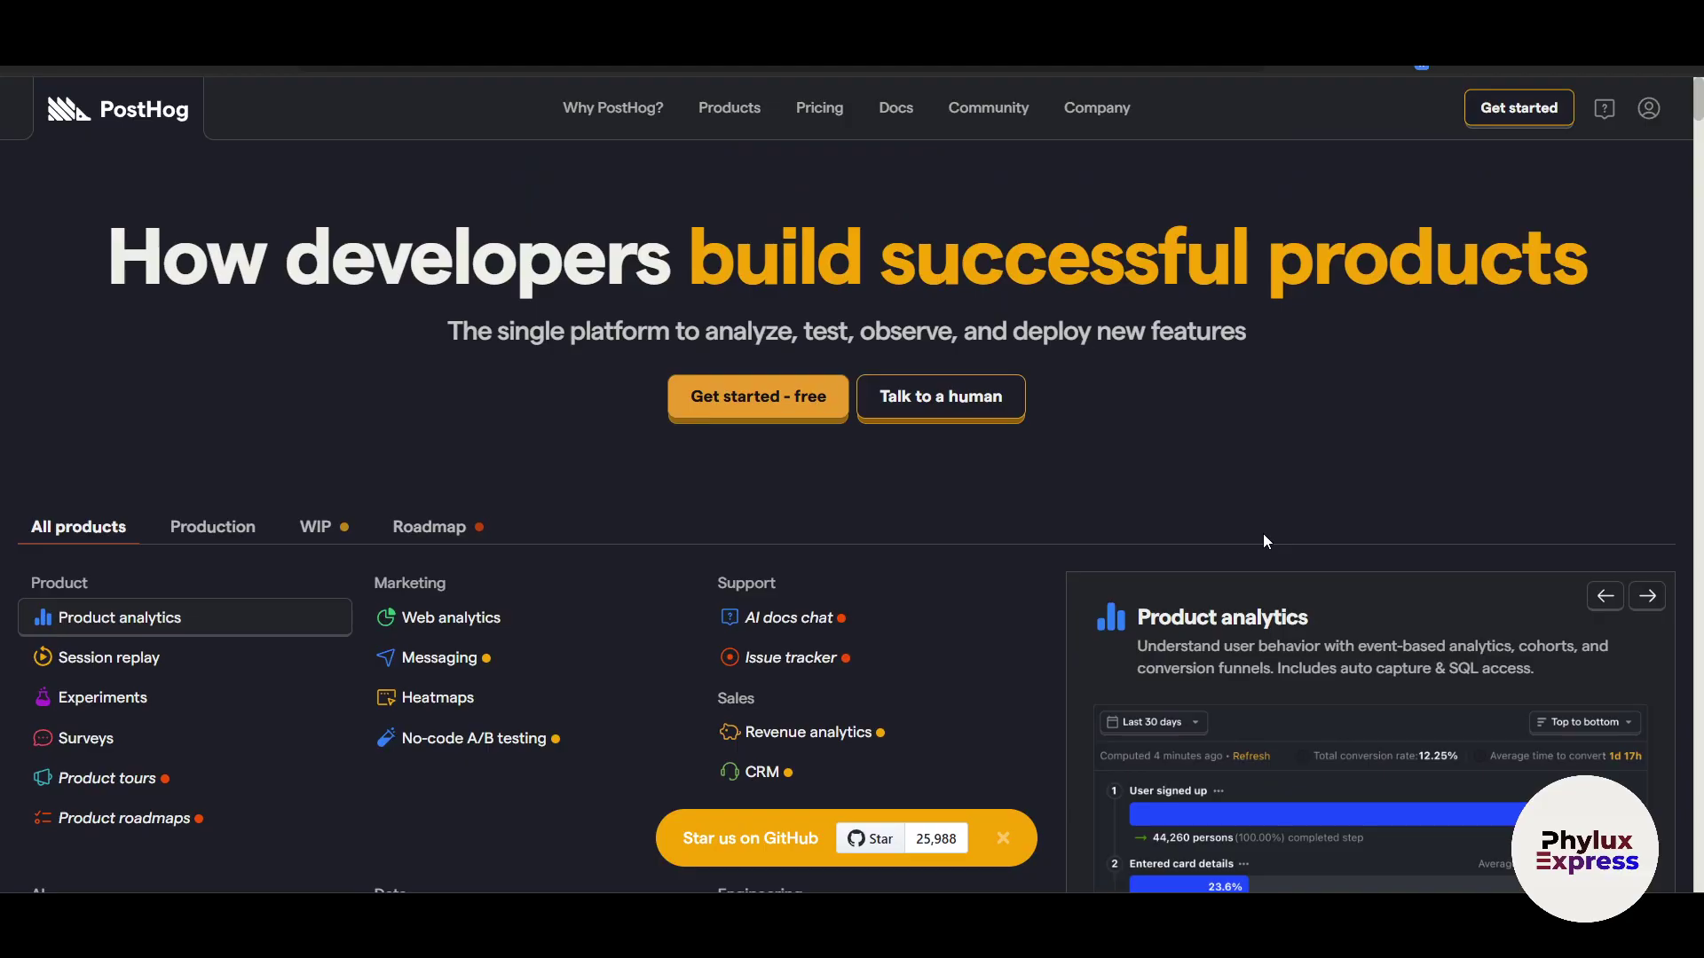
{"action": "scroll", "coordinate": [1264, 542], "scroll_direction": "down", "scroll_amount": 10}
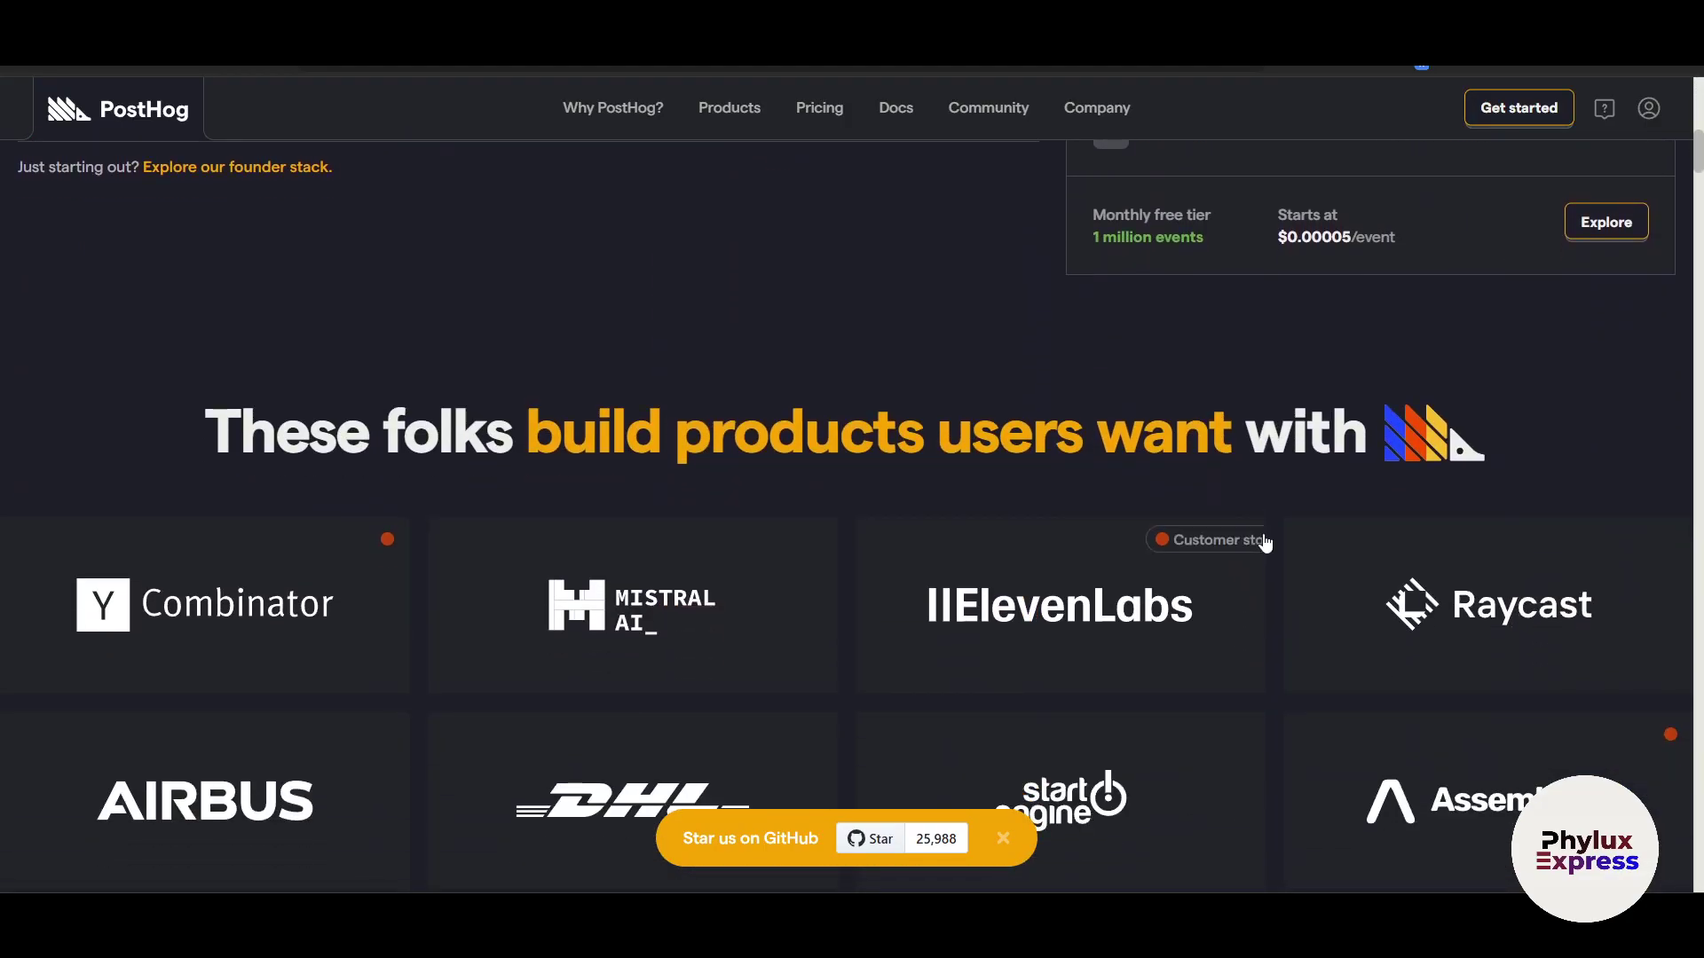
{"action": "scroll", "coordinate": [1264, 542], "scroll_direction": "down", "scroll_amount": 5}
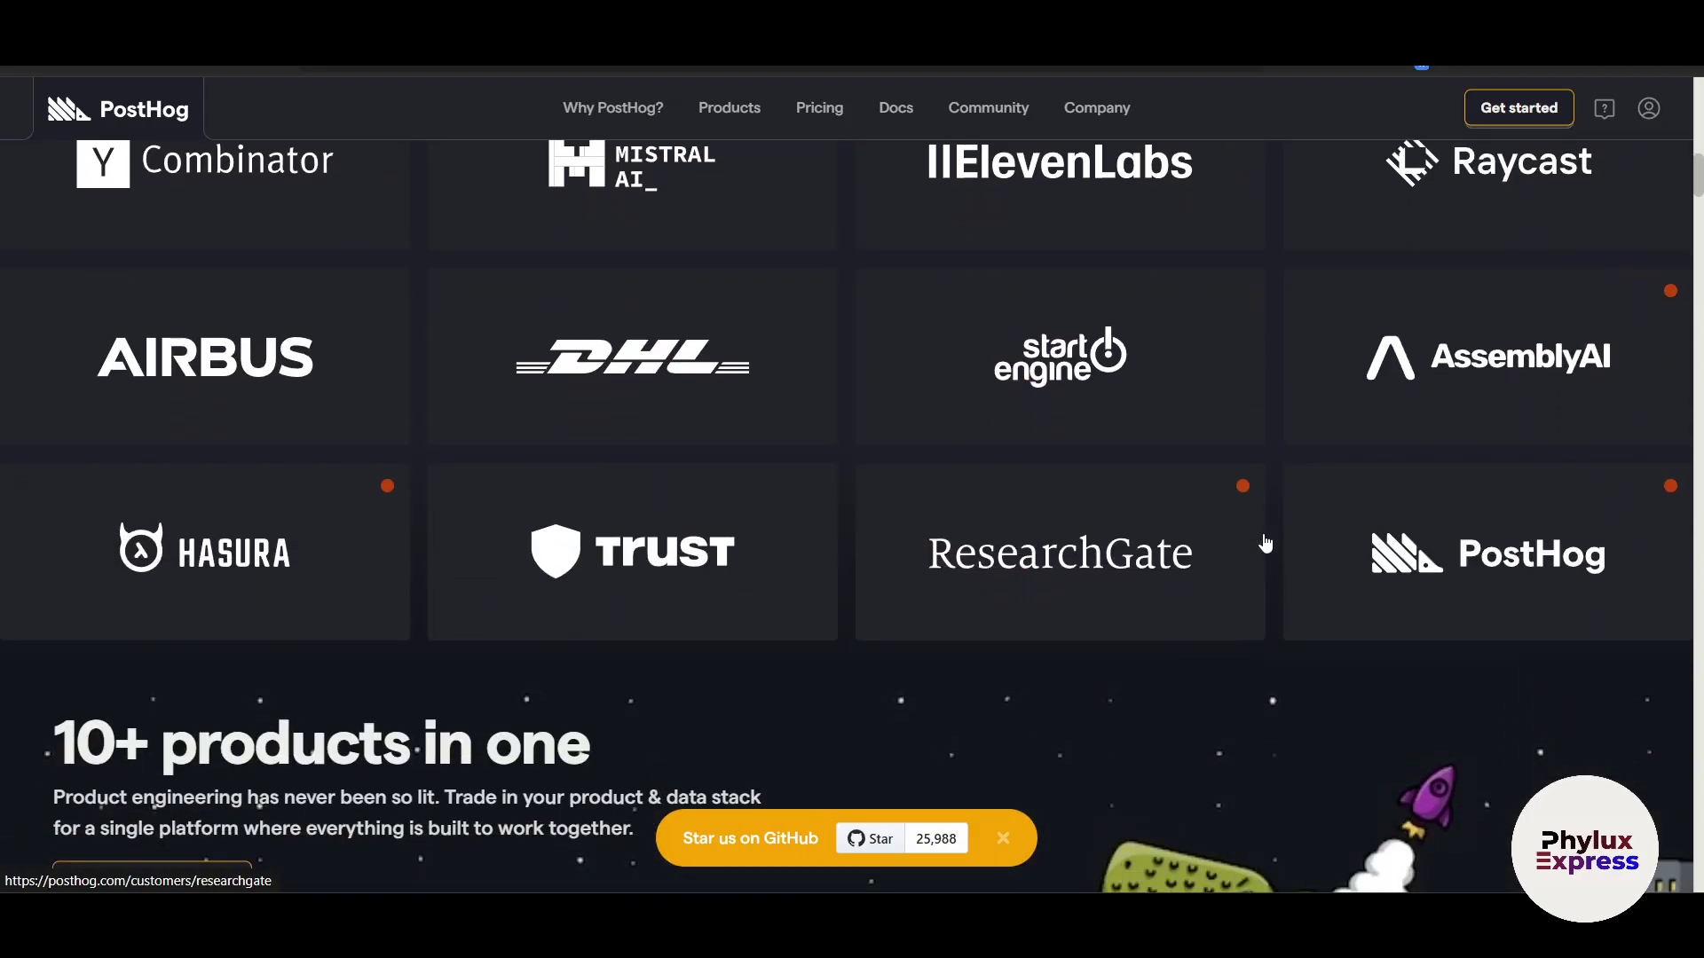
{"action": "scroll", "coordinate": [1266, 542], "scroll_direction": "down", "scroll_amount": 4}
{"action": "scroll", "coordinate": [1266, 542], "scroll_direction": "down", "scroll_amount": 6}
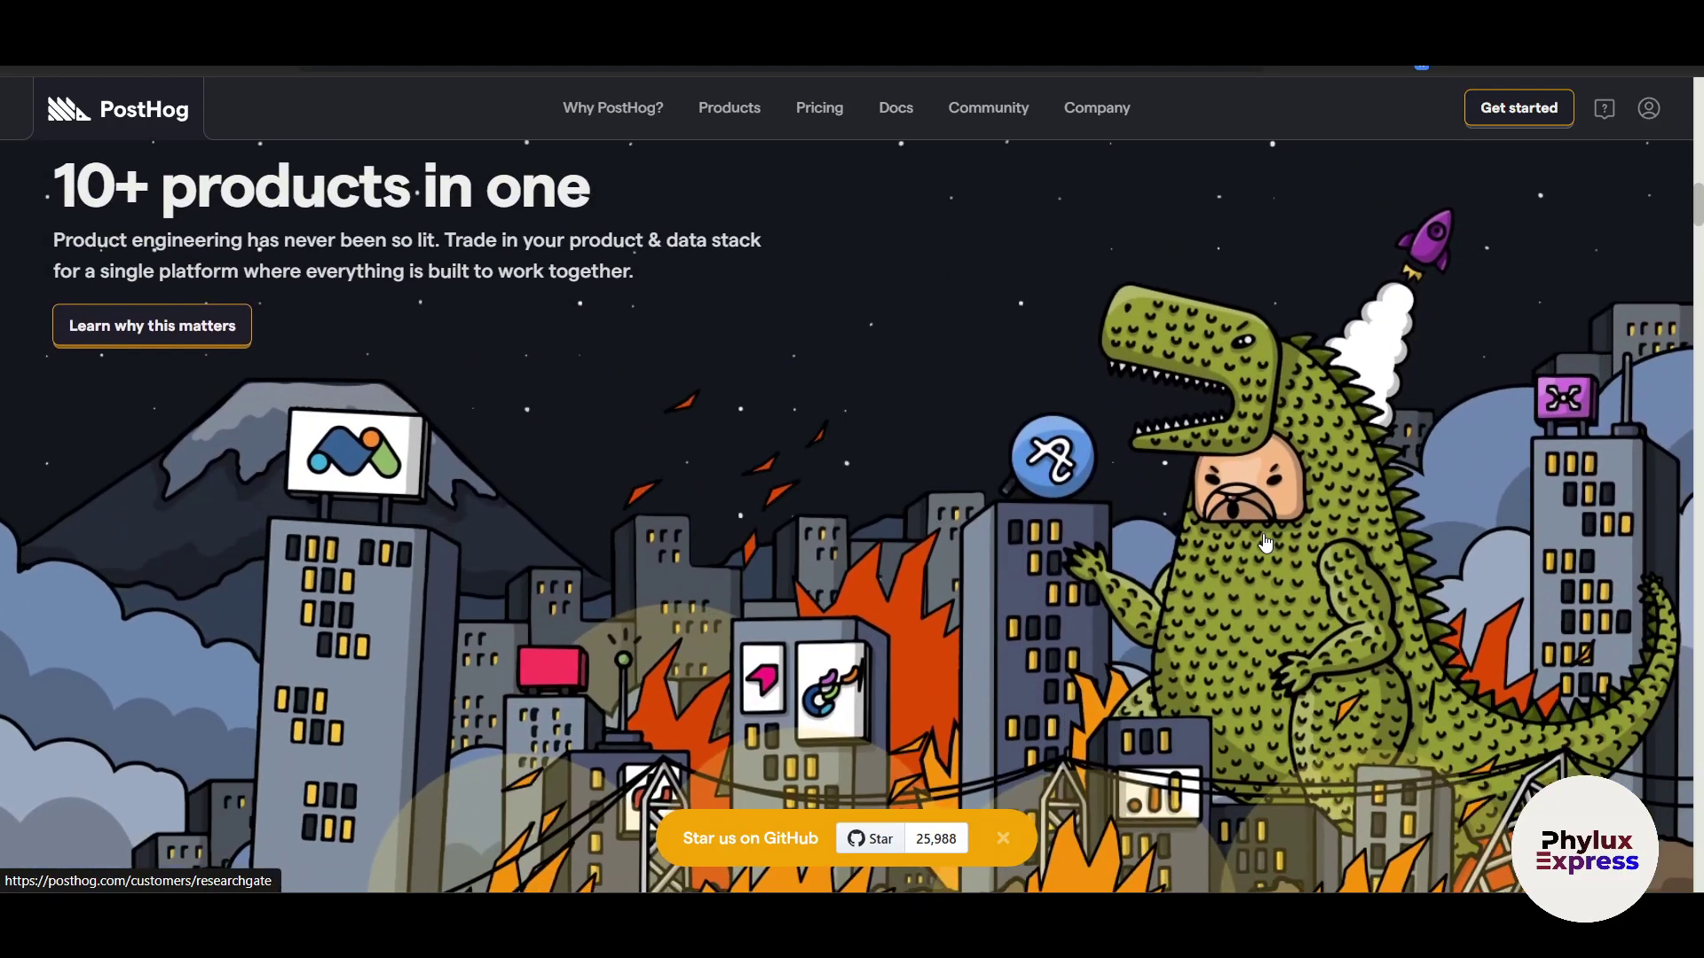
{"action": "scroll", "coordinate": [1264, 540], "scroll_direction": "down", "scroll_amount": 5}
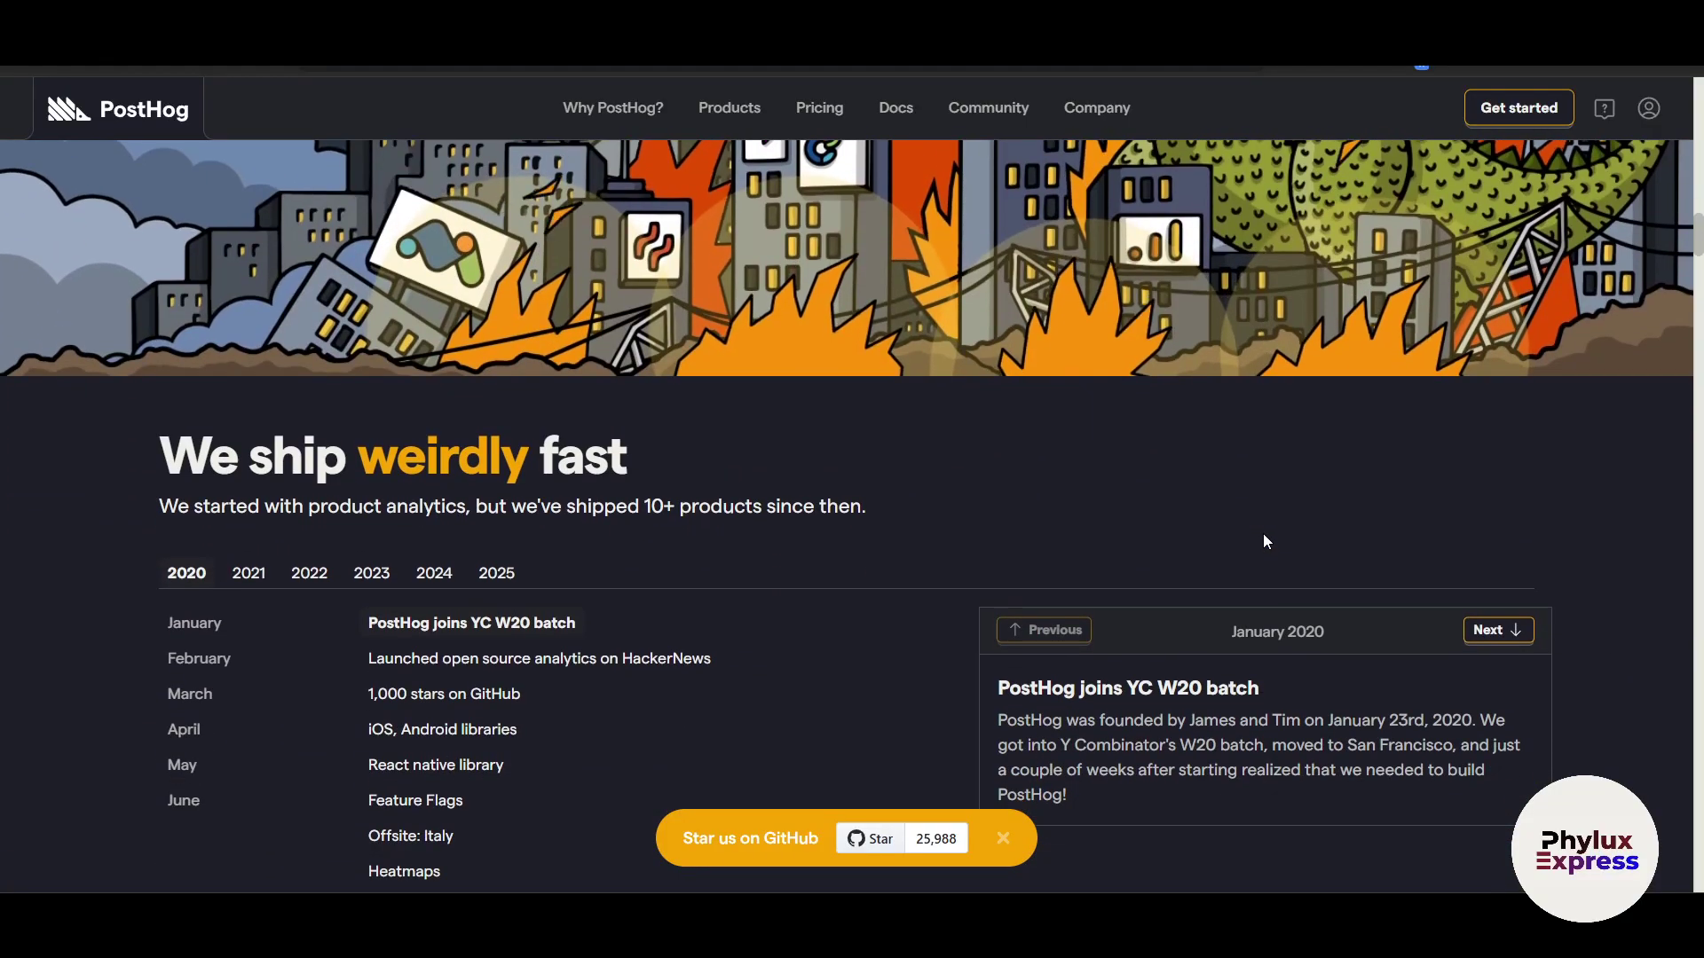
{"action": "scroll", "coordinate": [1263, 536], "scroll_direction": "down", "scroll_amount": 9}
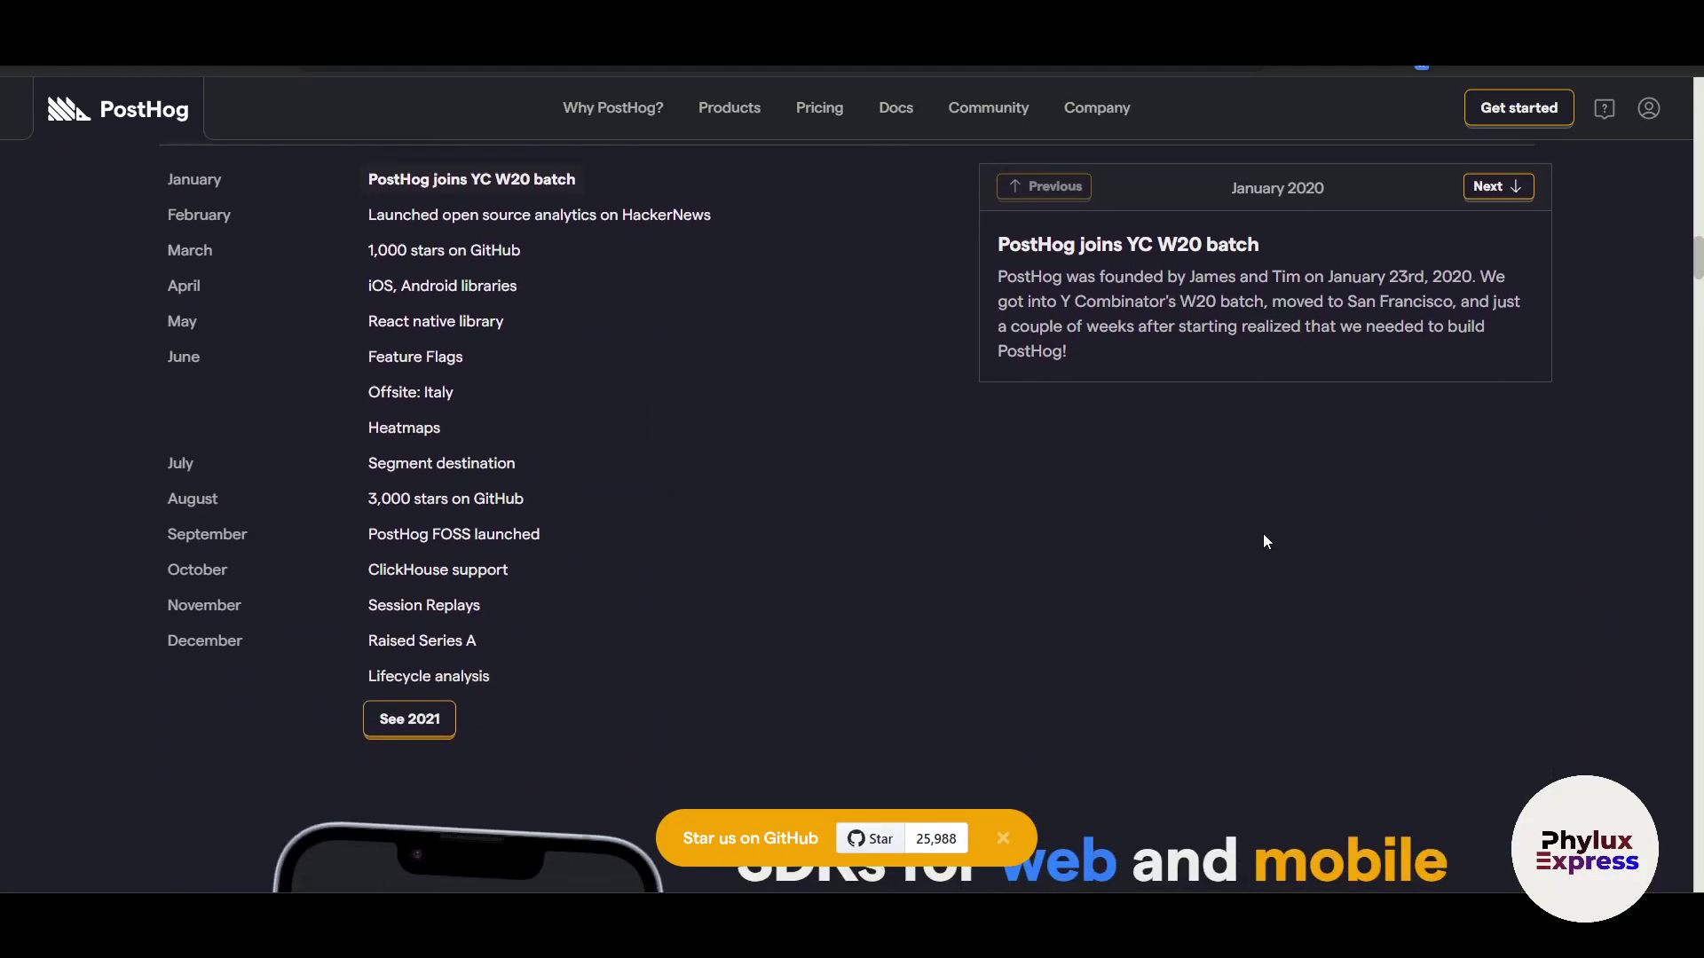
{"action": "scroll", "coordinate": [1263, 541], "scroll_direction": "down", "scroll_amount": 15}
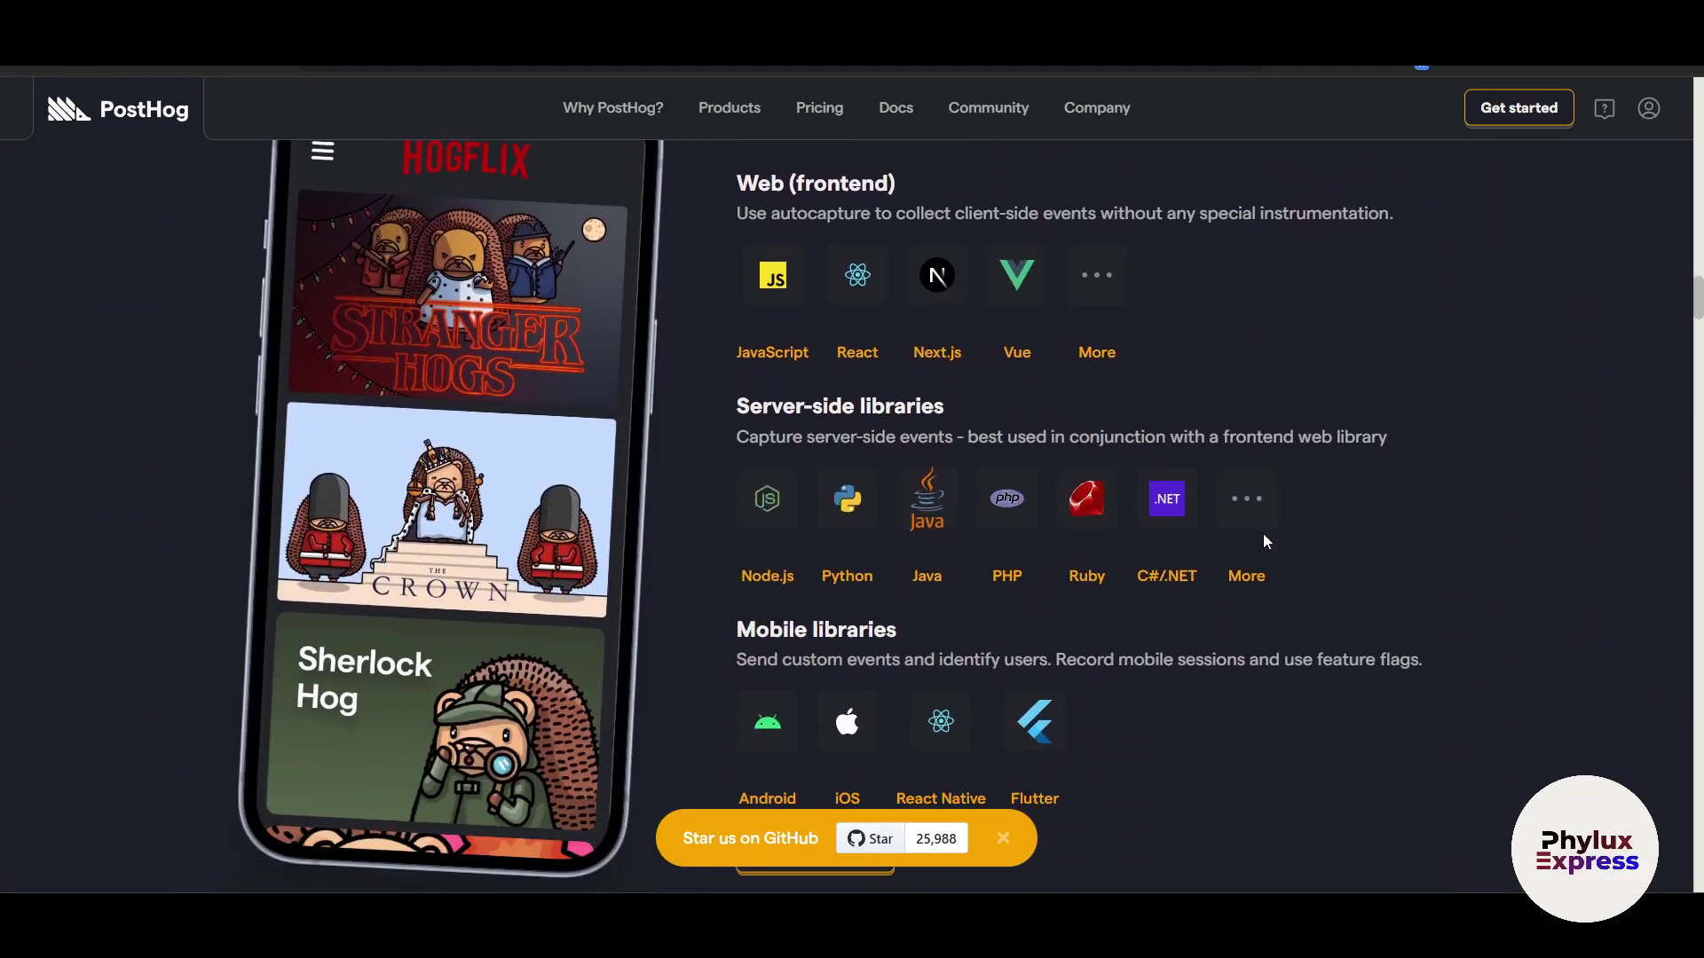
{"action": "scroll", "coordinate": [1263, 540], "scroll_direction": "down", "scroll_amount": 17}
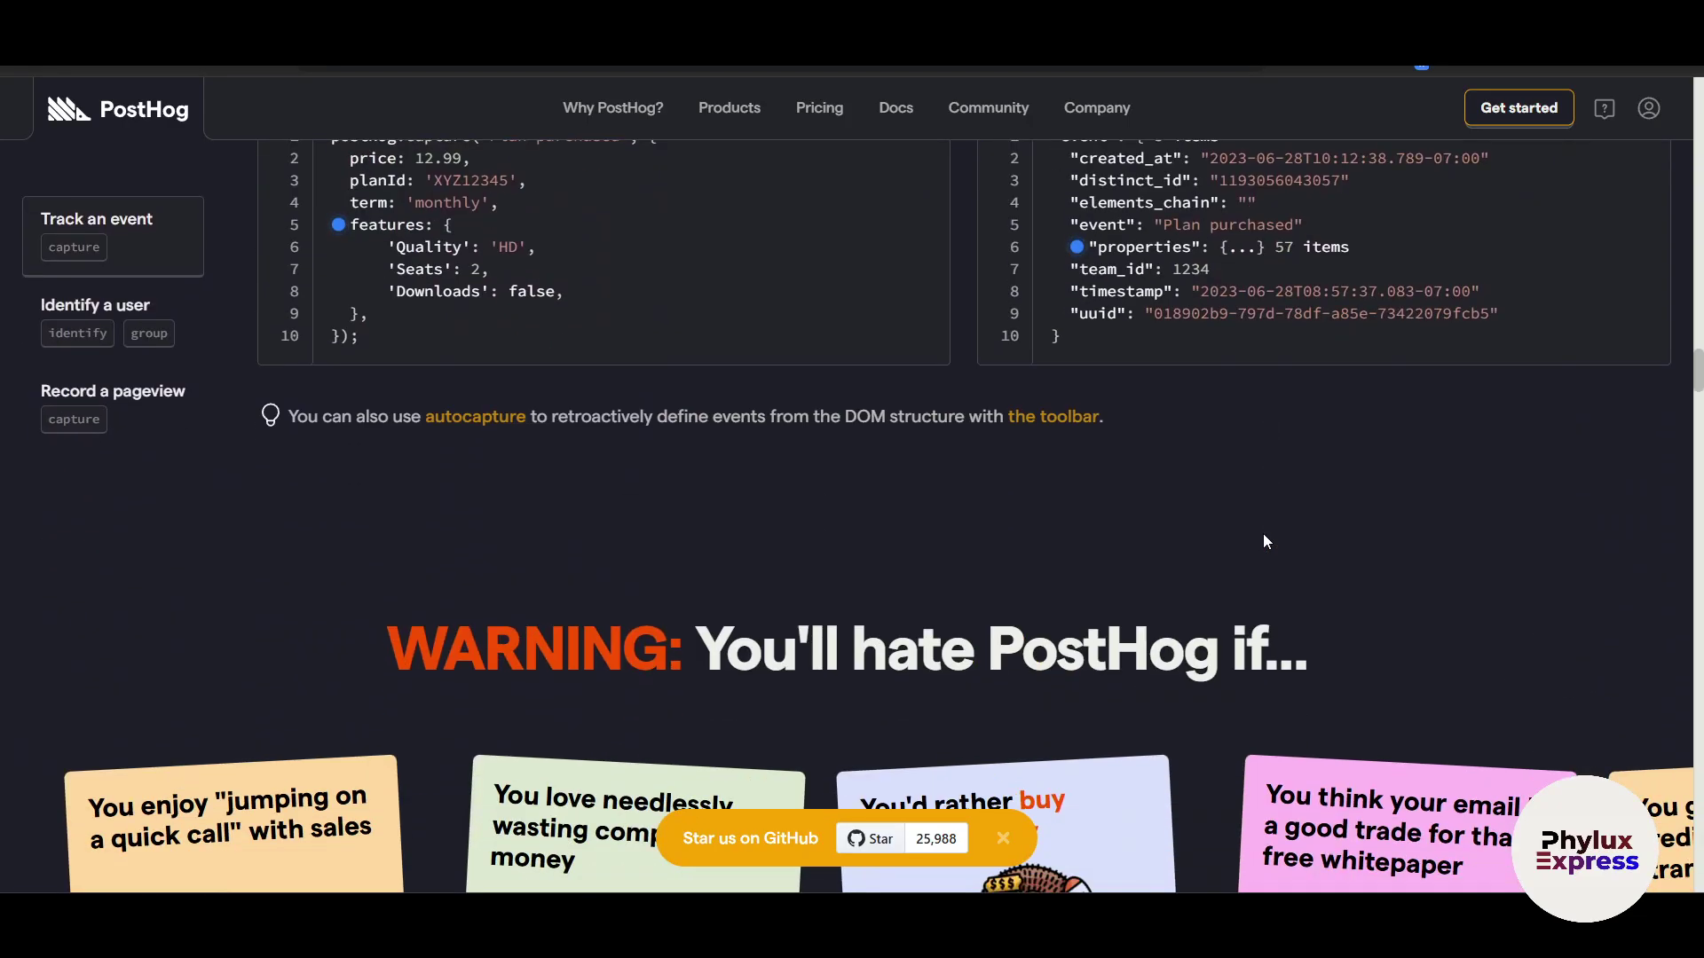
{"action": "scroll", "coordinate": [1263, 535], "scroll_direction": "down", "scroll_amount": 13}
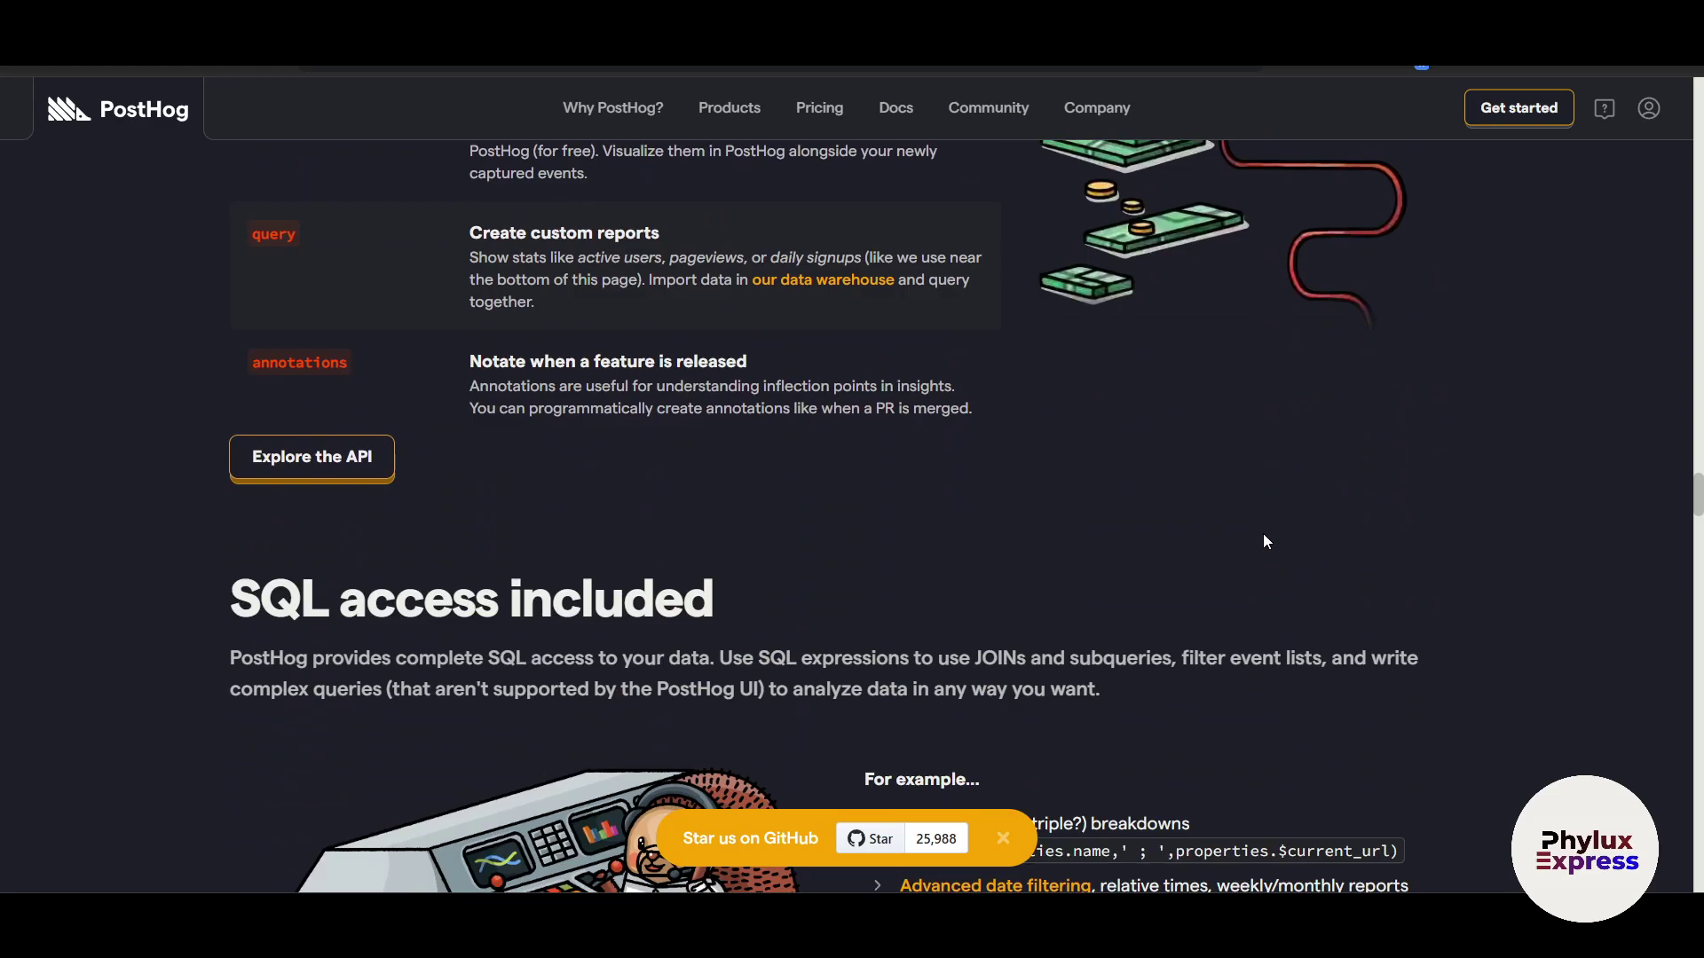
Finish scrolling the homepage, then return to it from the Google search results.
{"action": "scroll", "coordinate": [1263, 536], "scroll_direction": "down", "scroll_amount": 4}
{"action": "scroll", "coordinate": [1264, 536], "scroll_direction": "down", "scroll_amount": 4}
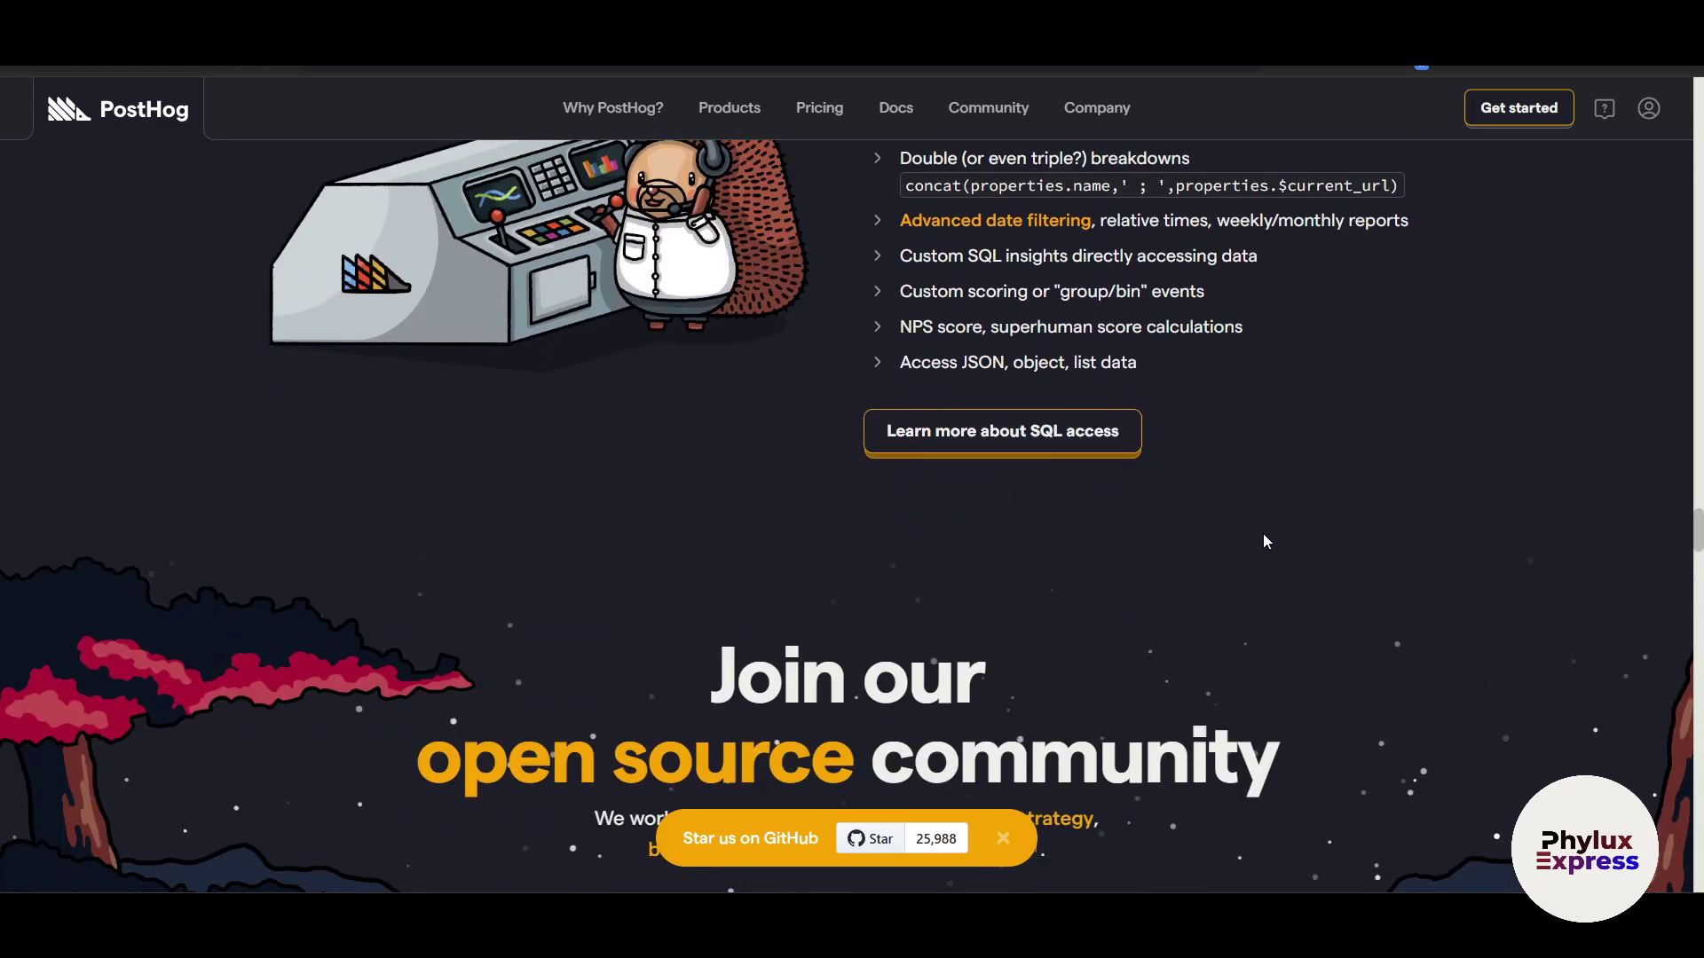
{"action": "scroll", "coordinate": [1264, 536], "scroll_direction": "down", "scroll_amount": 13}
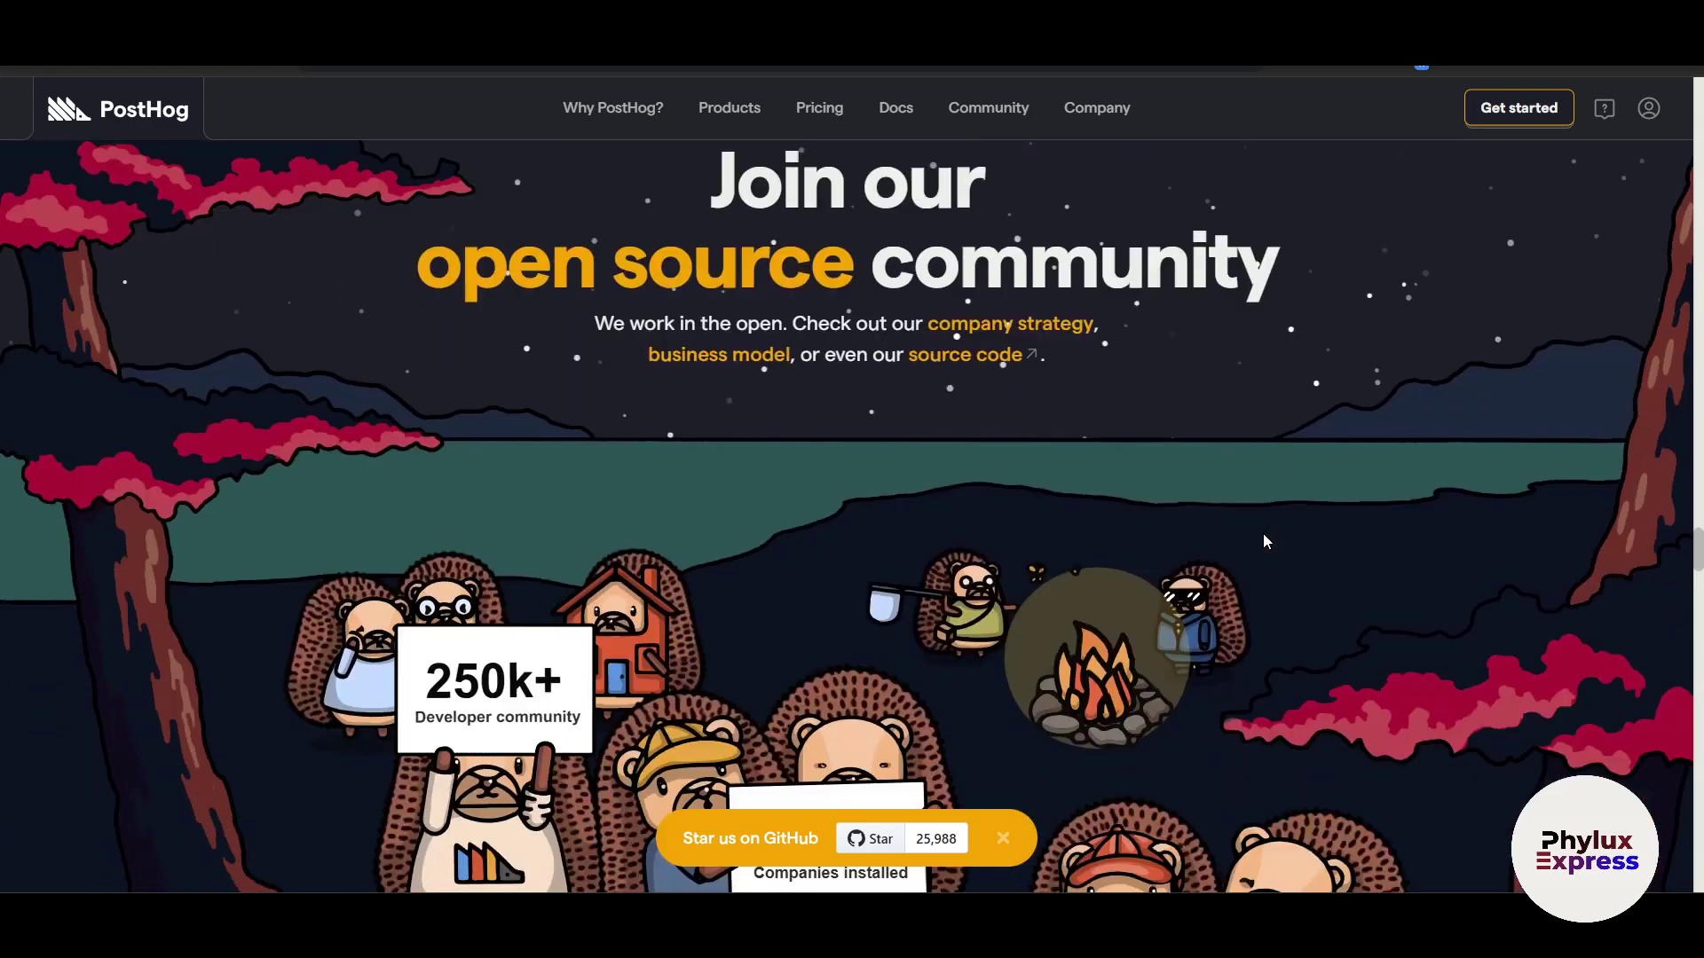
{"action": "scroll", "coordinate": [1266, 541], "scroll_direction": "down", "scroll_amount": 6}
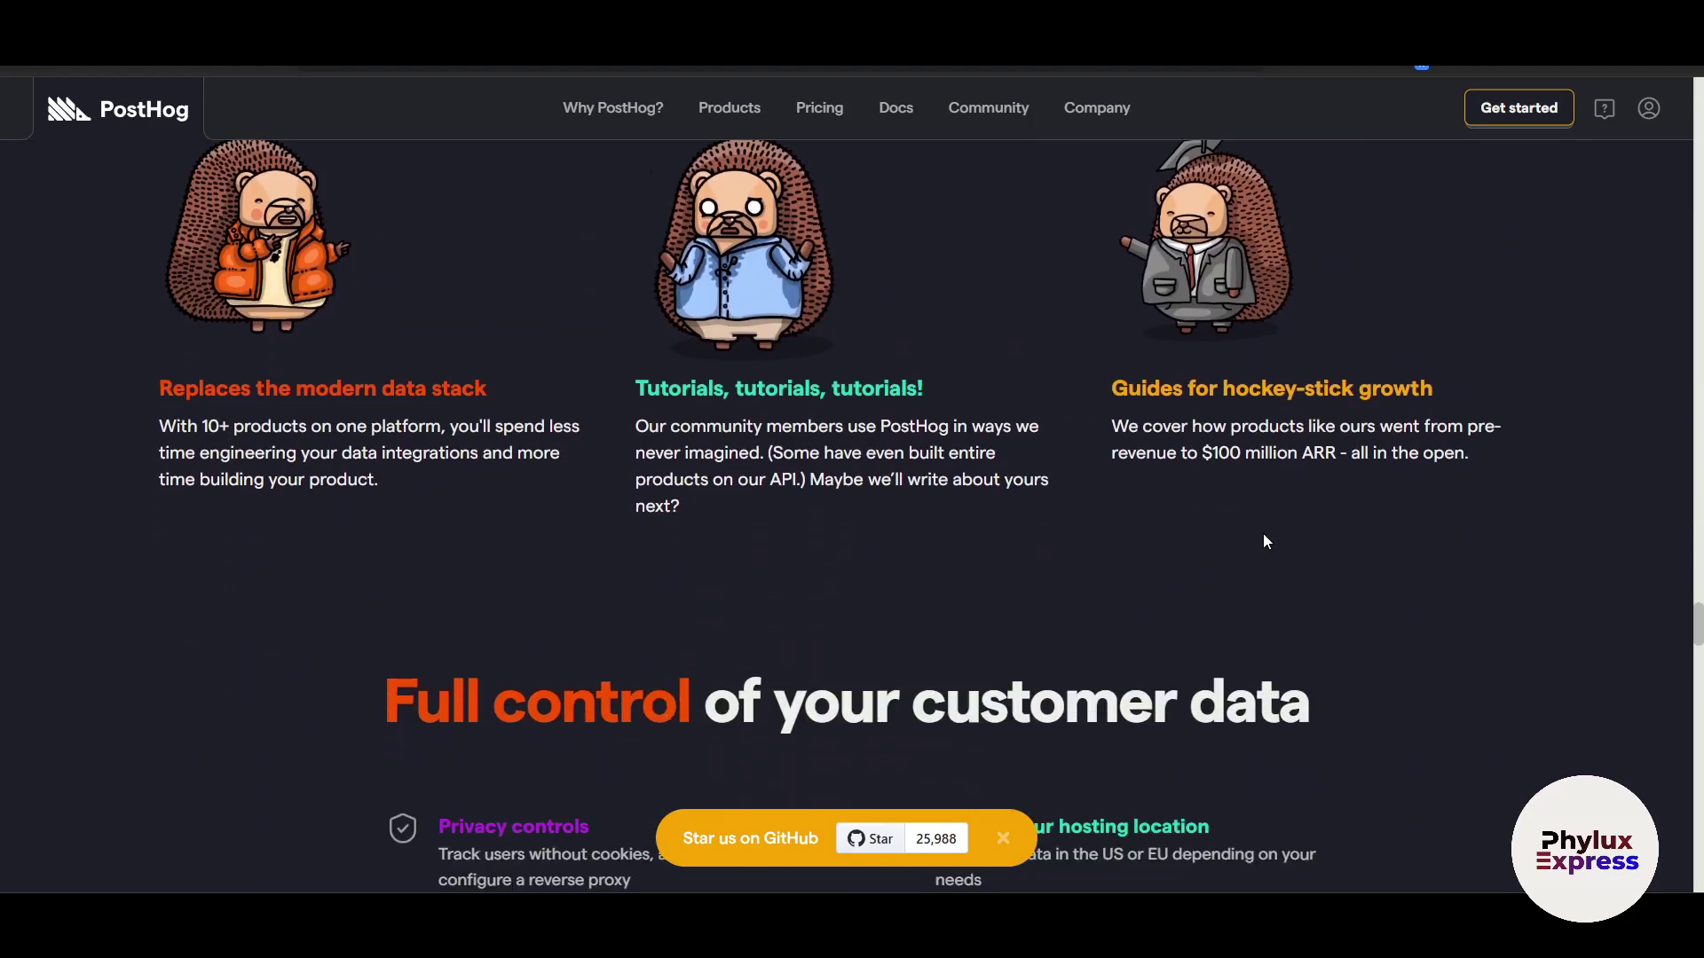
{"action": "scroll", "coordinate": [987, 513], "scroll_direction": "left", "scroll_amount": 5}
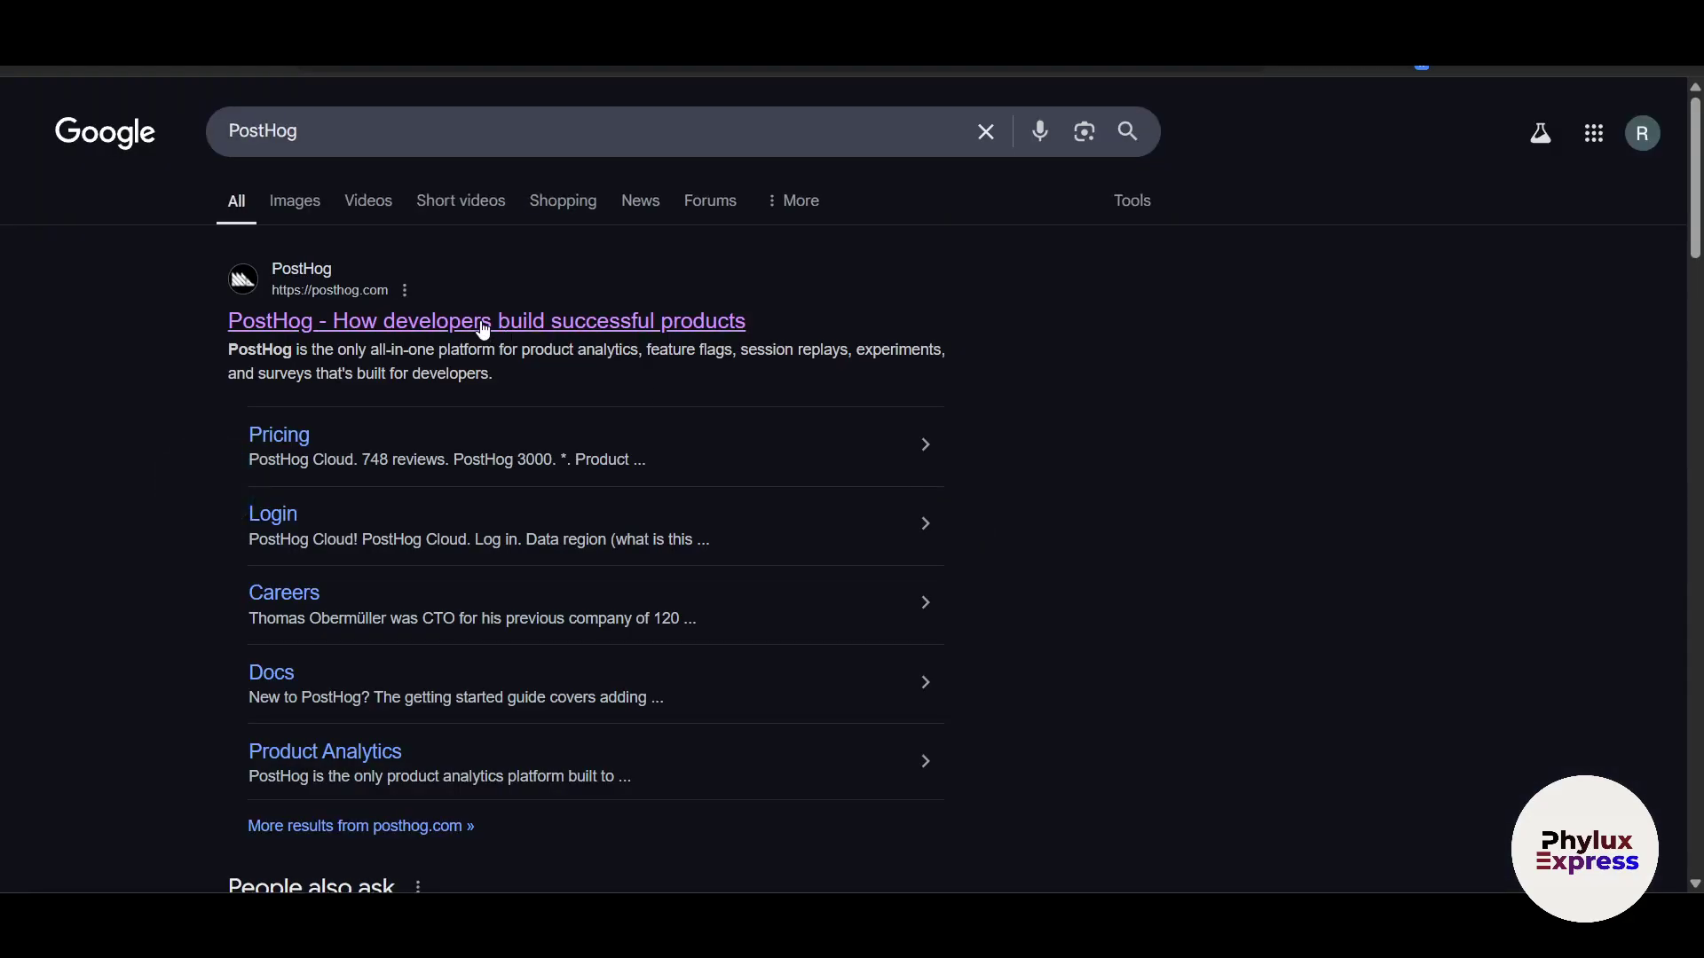
{"action": "left_click", "coordinate": [479, 325]}
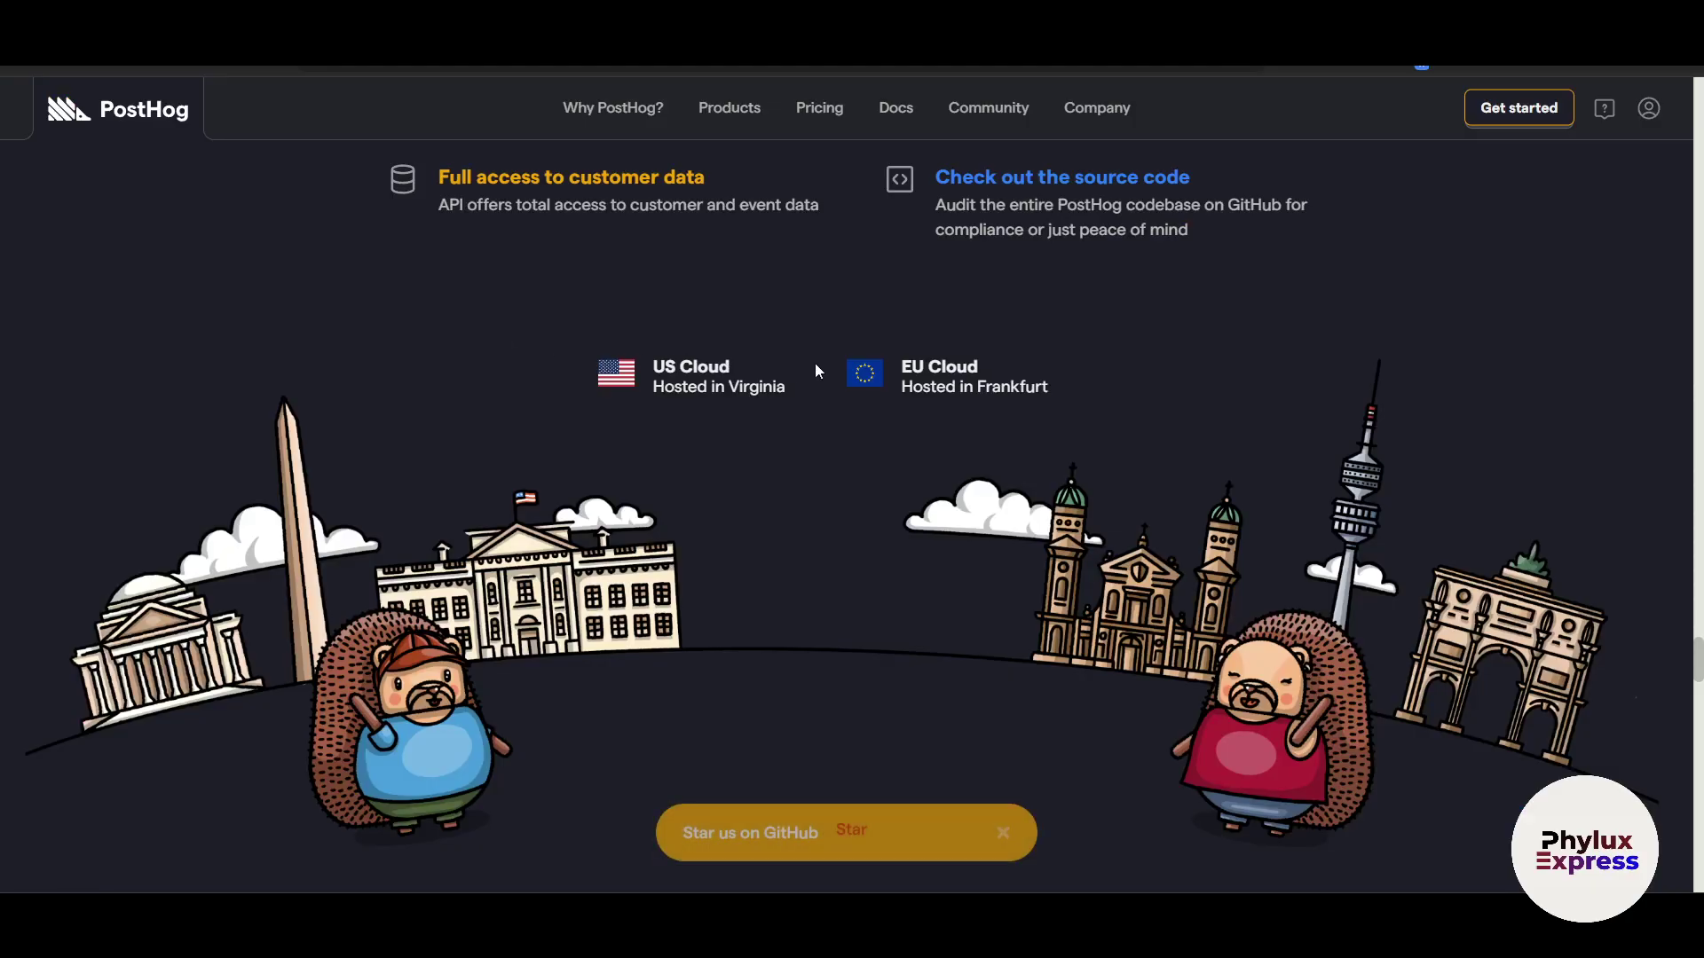
{"action": "scroll", "coordinate": [834, 362], "scroll_direction": "up", "scroll_amount": 15}
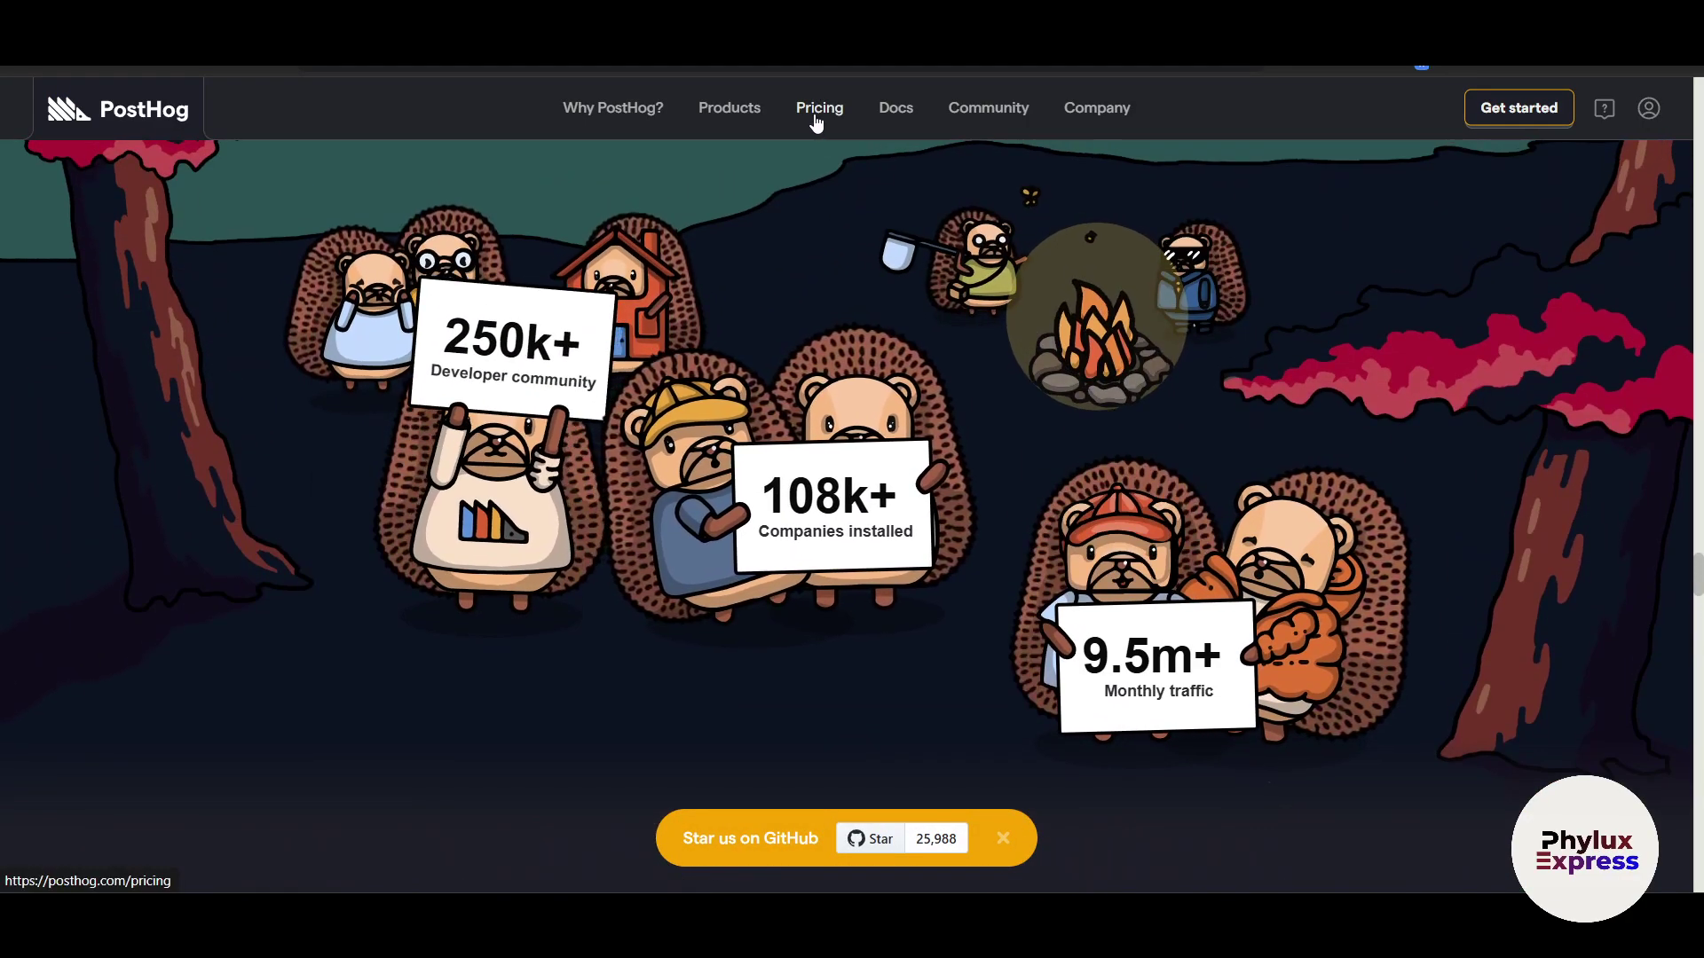
On the pricing page, switch between the Totally free and Ridiculously cheap plan details.
{"action": "left_click", "coordinate": [818, 109]}
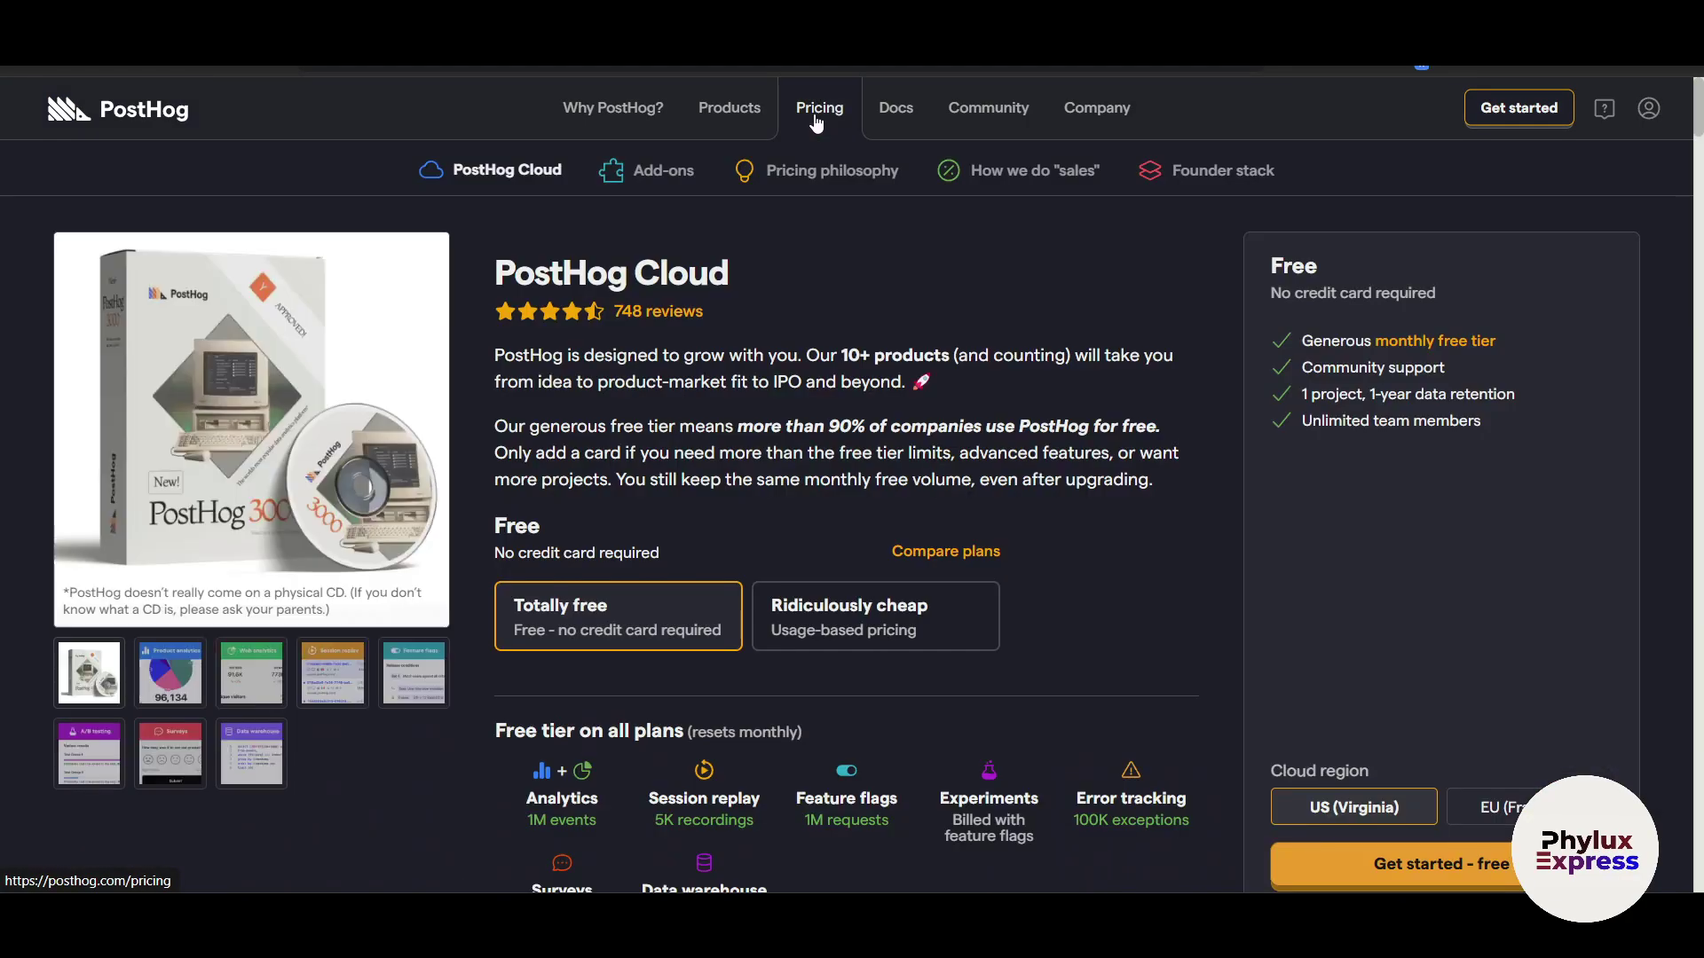
{"action": "scroll", "coordinate": [1116, 486], "scroll_direction": "down", "scroll_amount": 1}
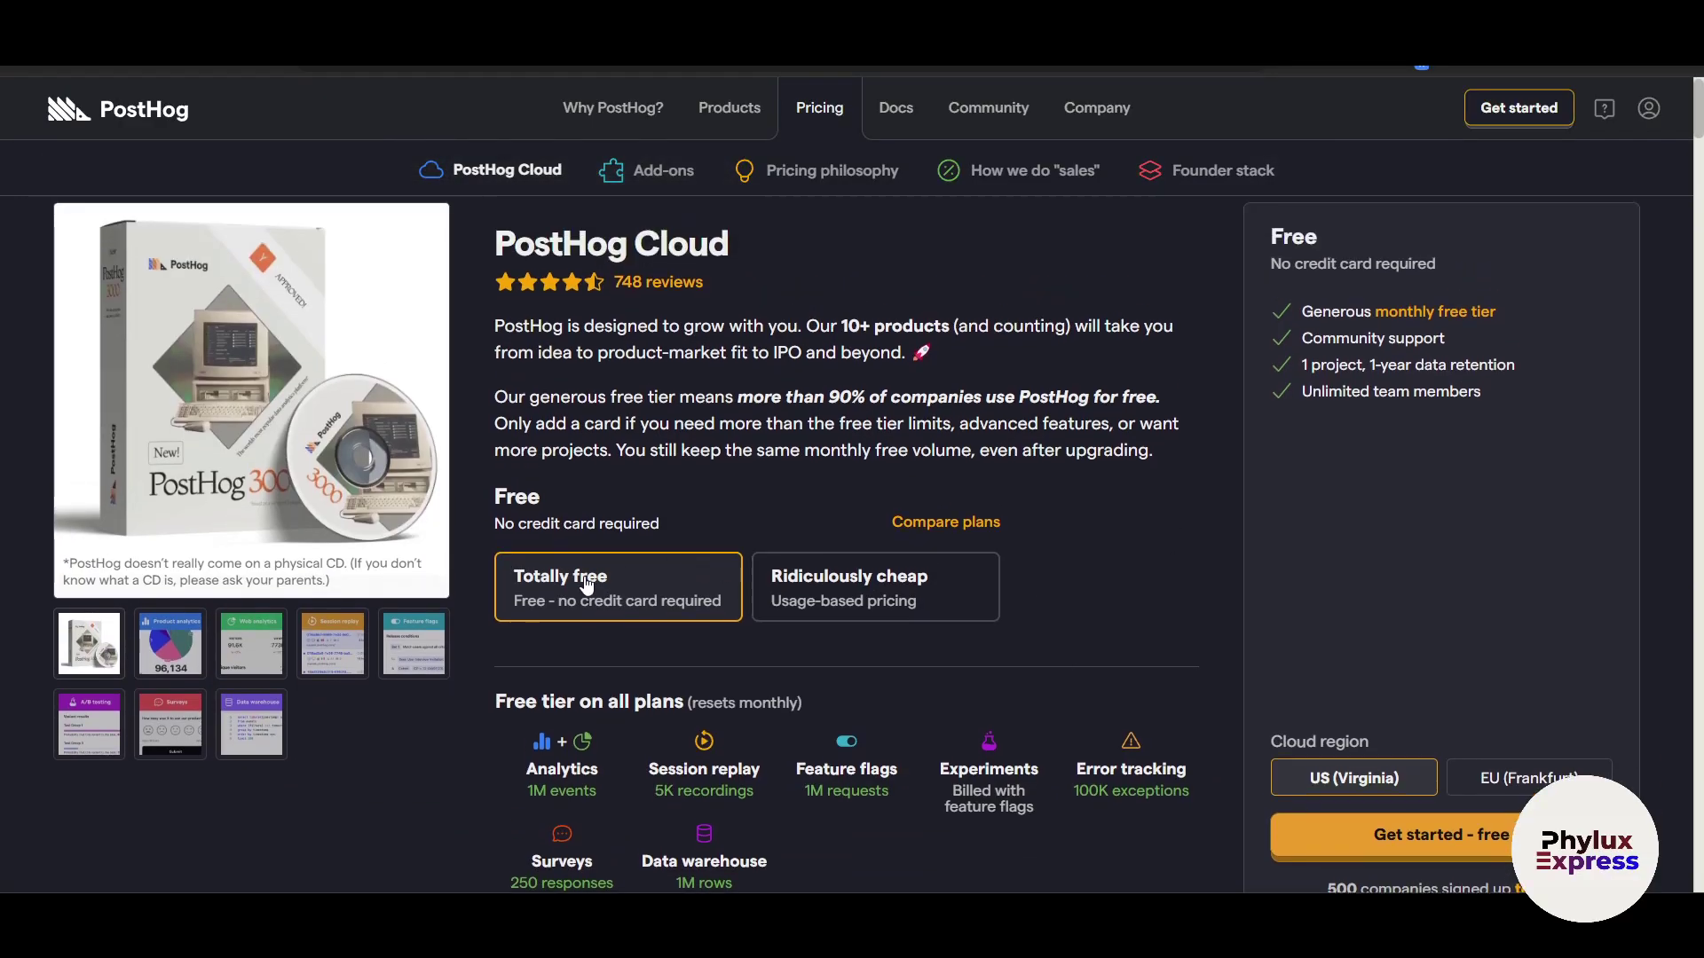
{"action": "left_click", "coordinate": [905, 602]}
{"action": "left_click", "coordinate": [657, 606]}
{"action": "scroll", "coordinate": [1013, 698], "scroll_direction": "up", "scroll_amount": 1}
{"action": "left_click", "coordinate": [932, 615]}
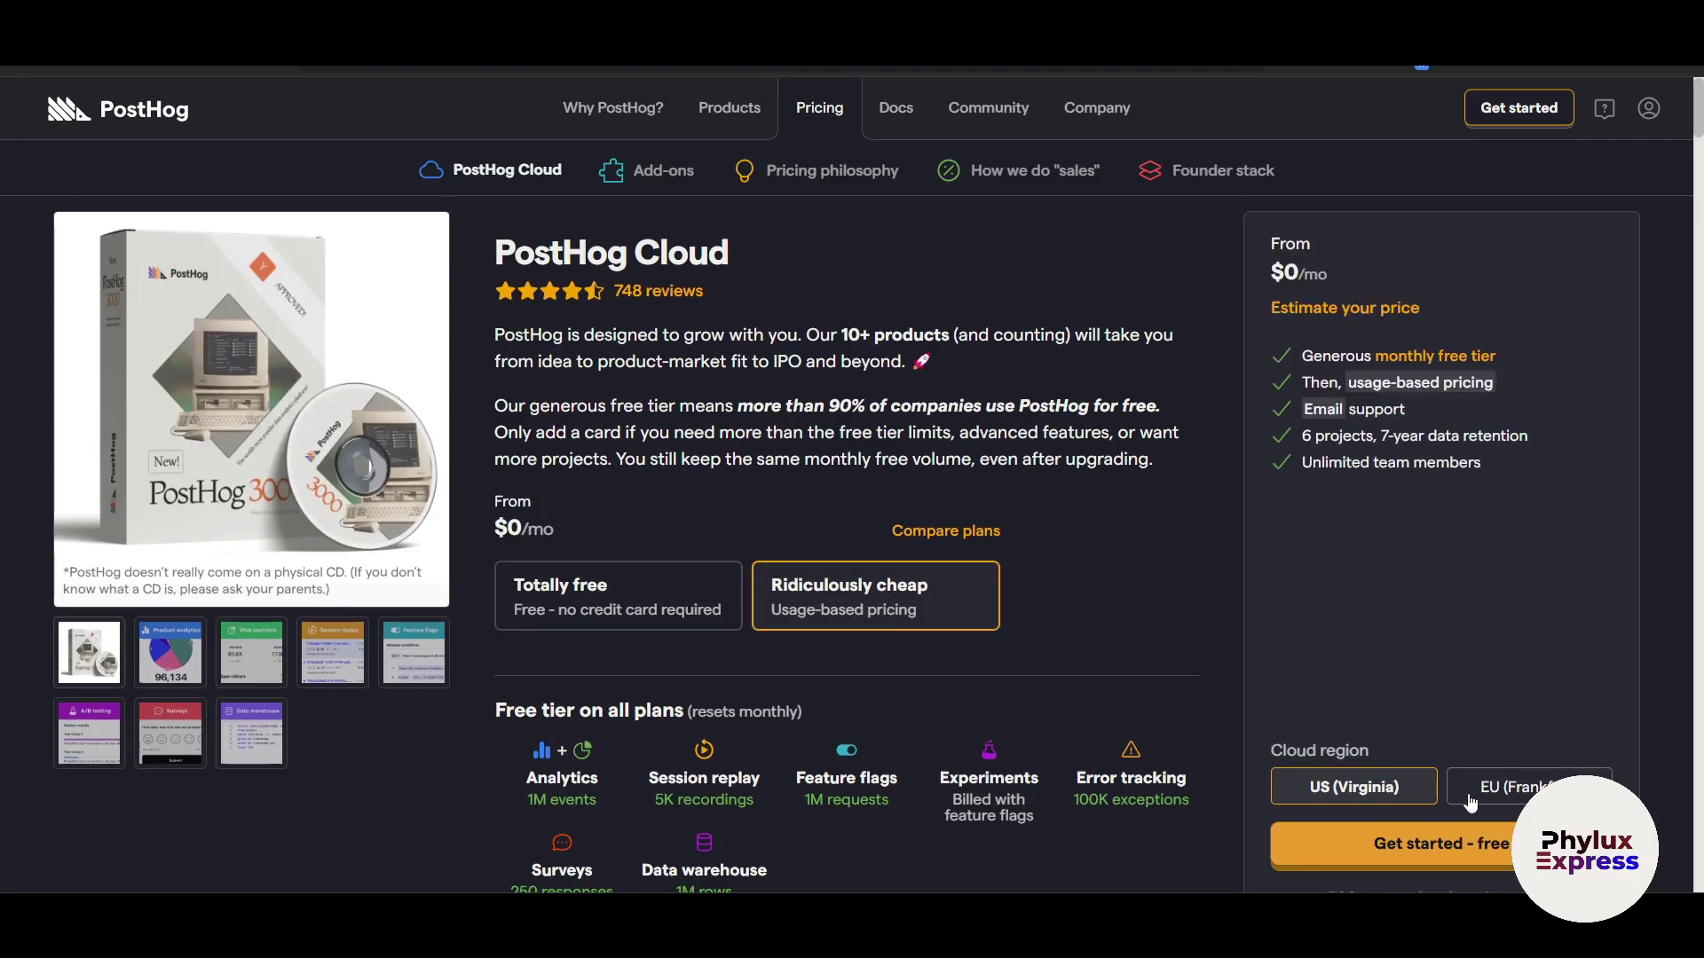
Expand the full plan comparison table, then start the free signup.
{"action": "scroll", "coordinate": [1473, 746], "scroll_direction": "down", "scroll_amount": 2}
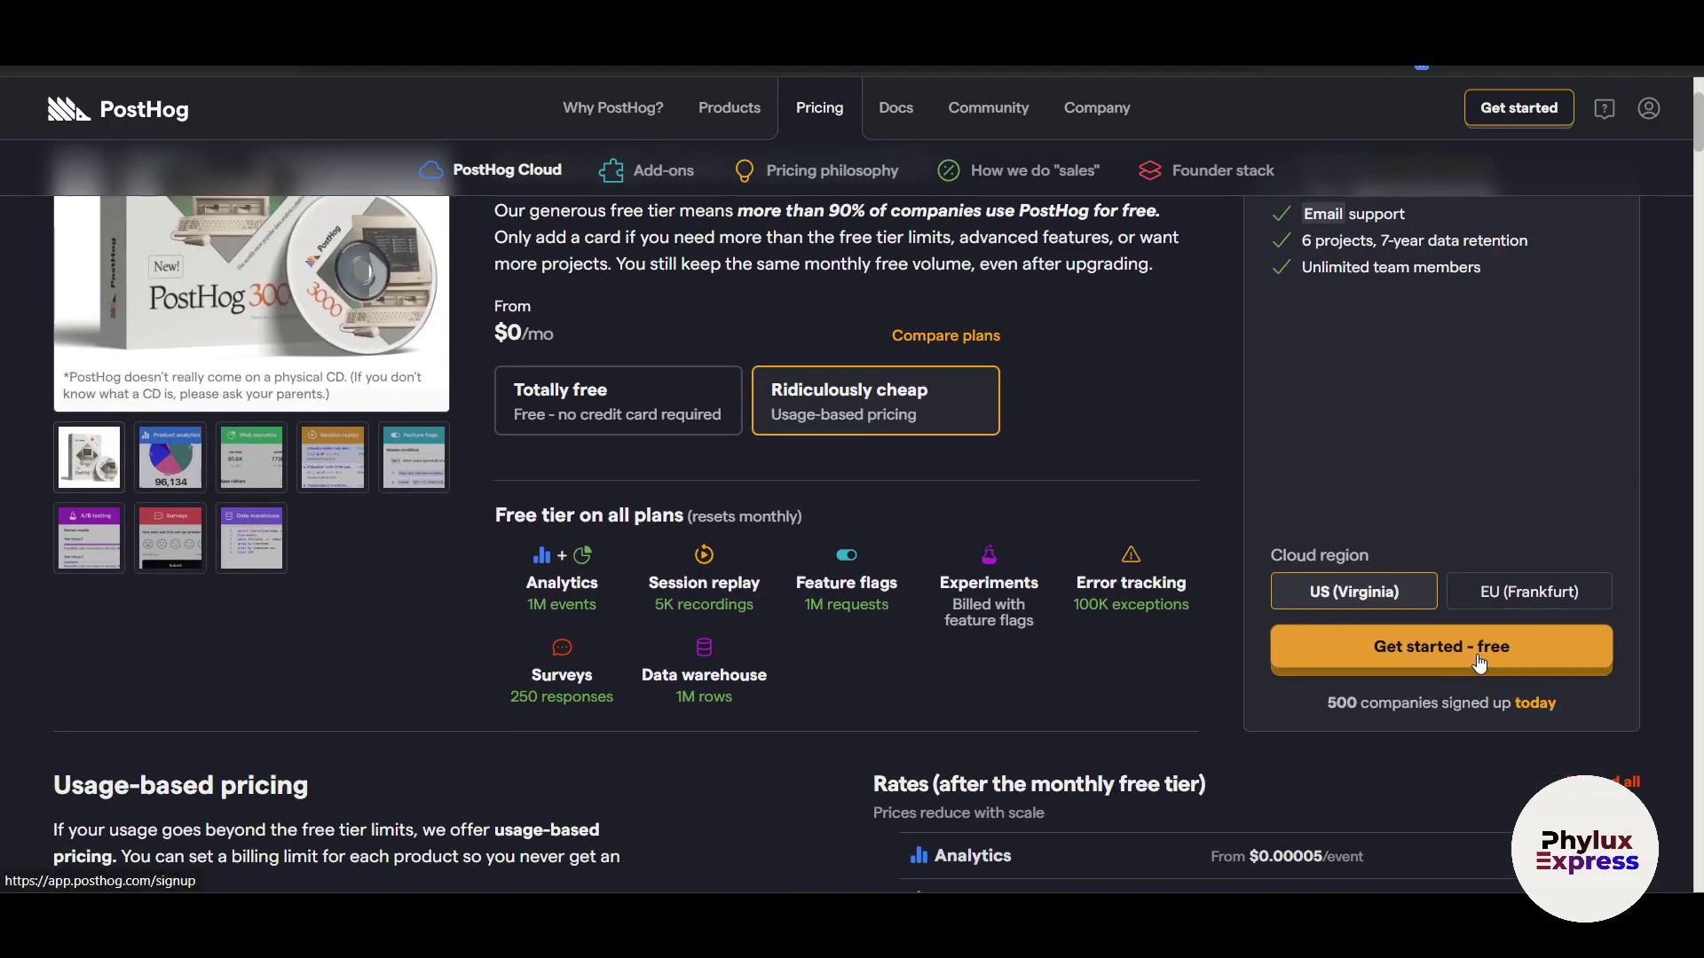
{"action": "scroll", "coordinate": [1478, 664], "scroll_direction": "down", "scroll_amount": 10}
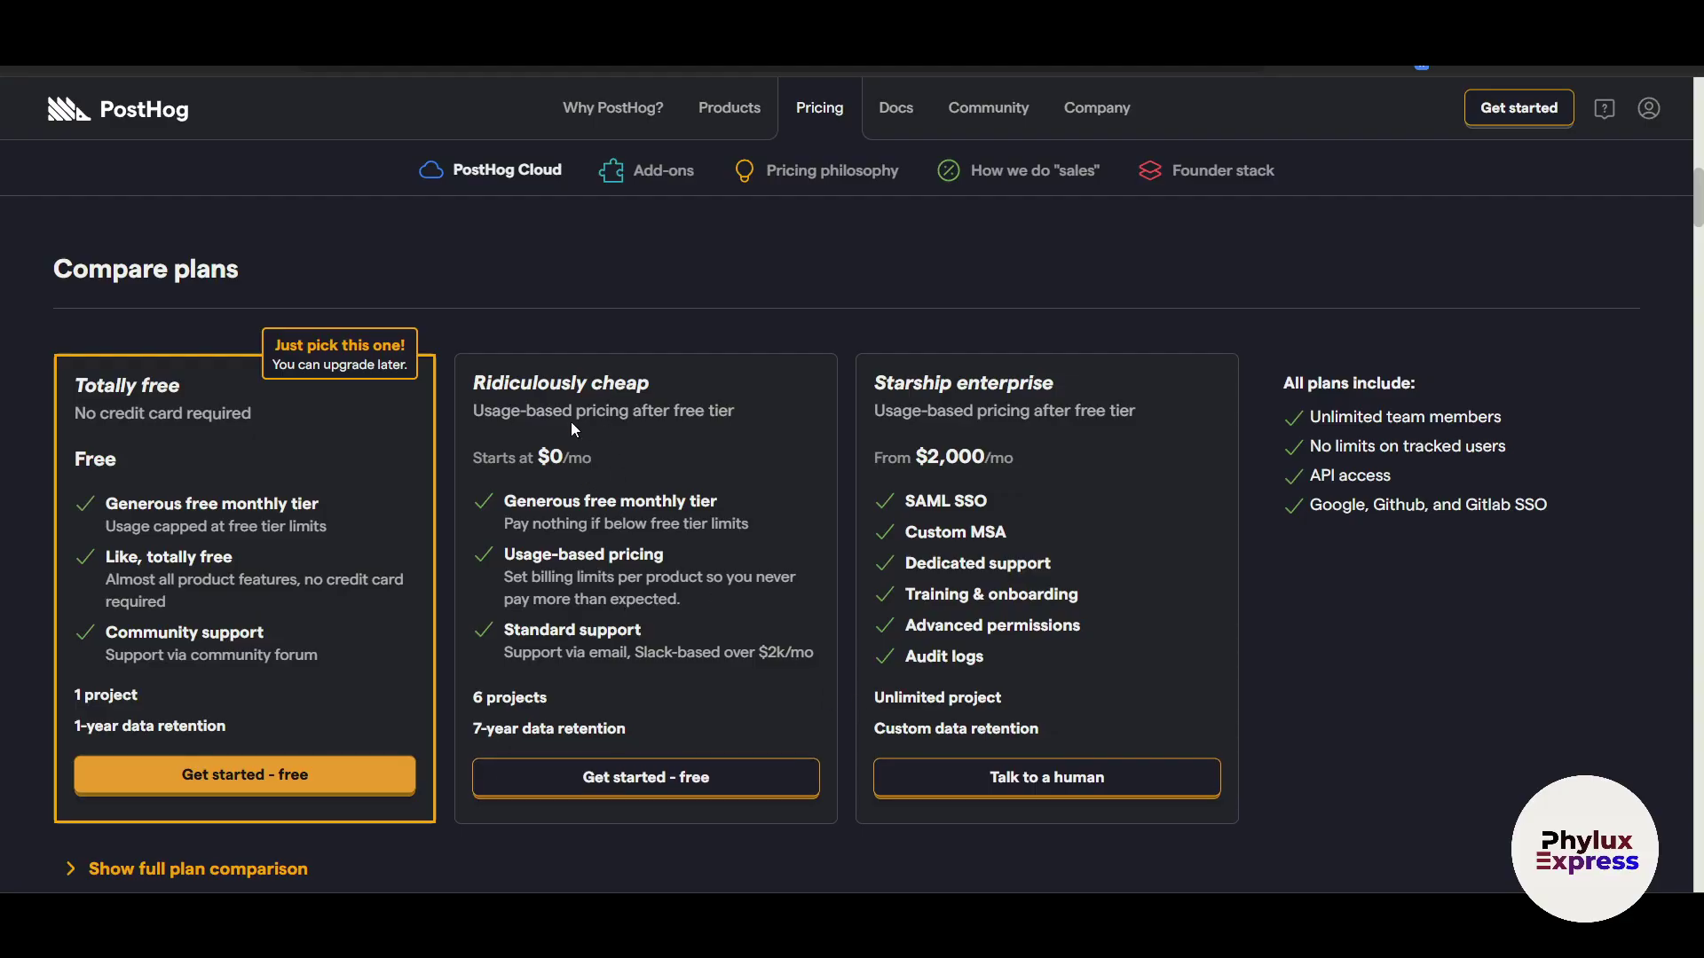
{"action": "scroll", "coordinate": [653, 532], "scroll_direction": "down", "scroll_amount": 3}
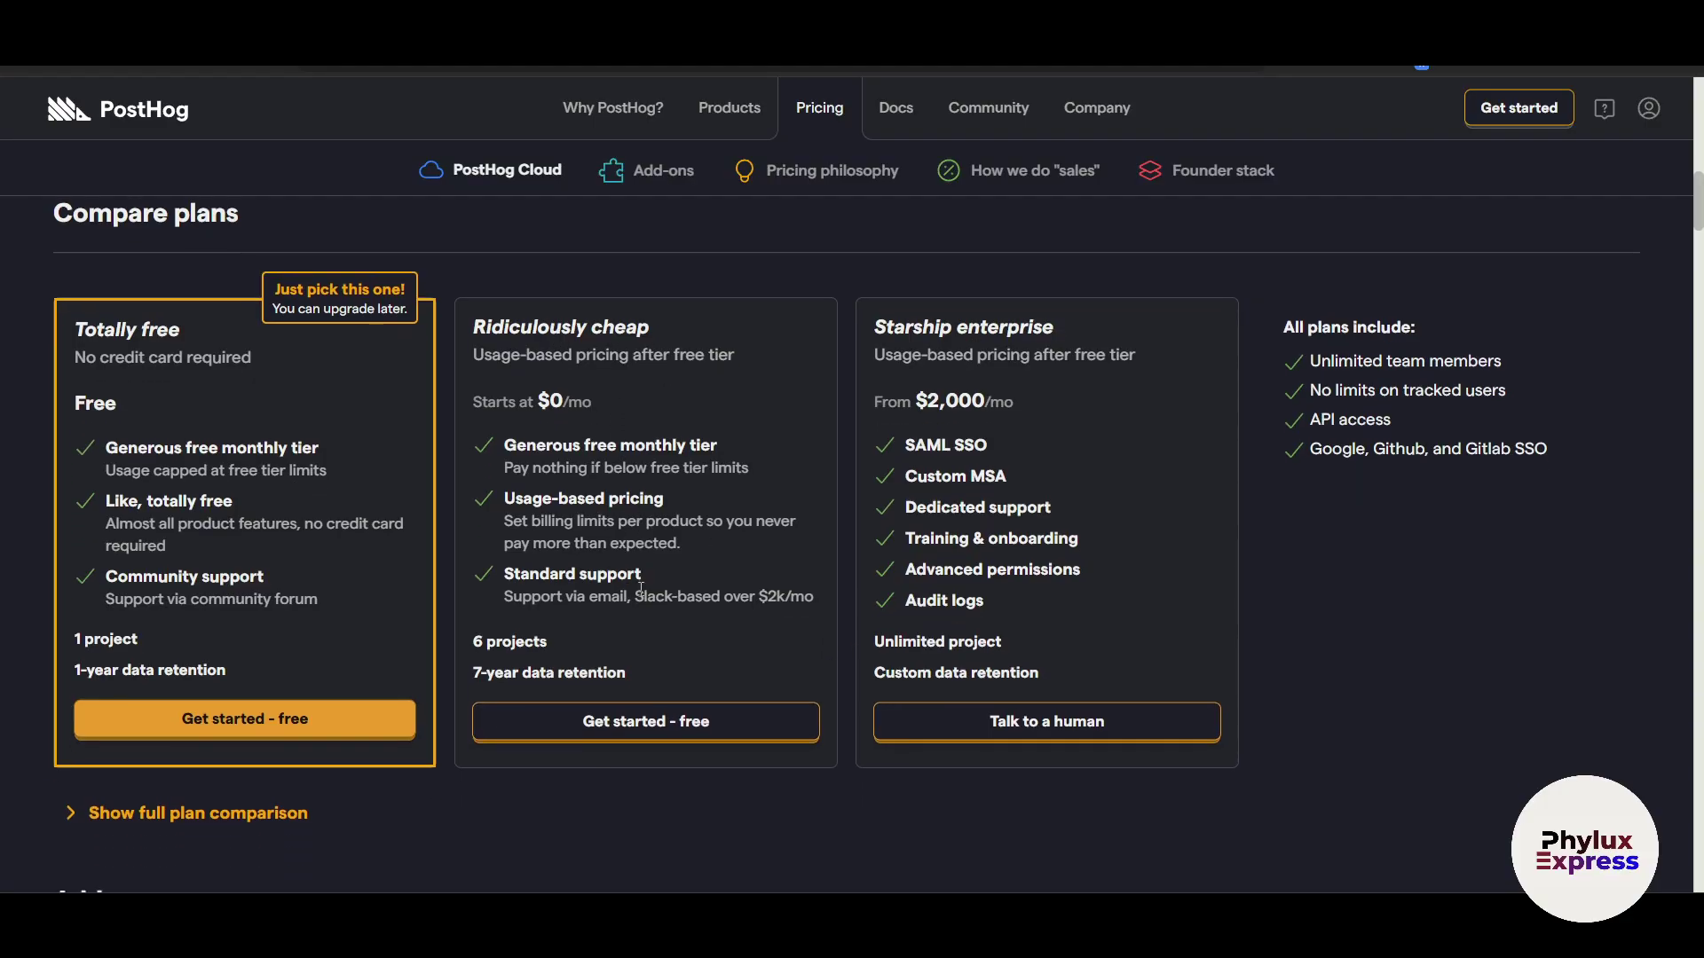
{"action": "left_click", "coordinate": [285, 643]}
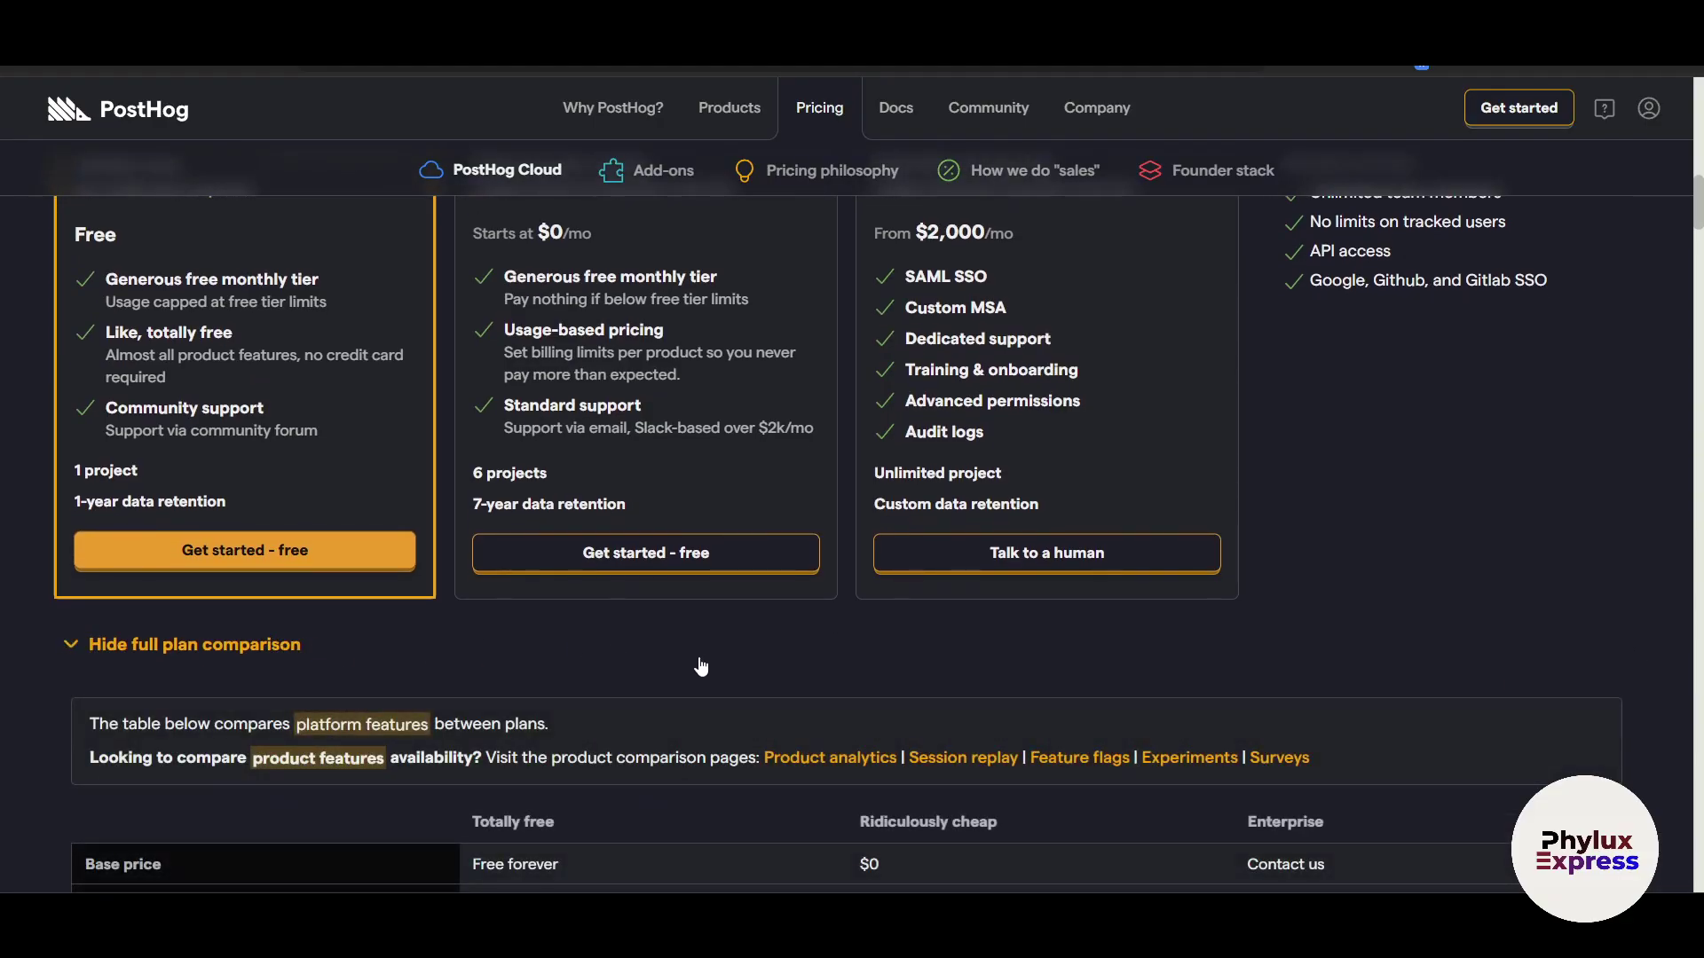
{"action": "scroll", "coordinate": [702, 664], "scroll_direction": "down", "scroll_amount": 5}
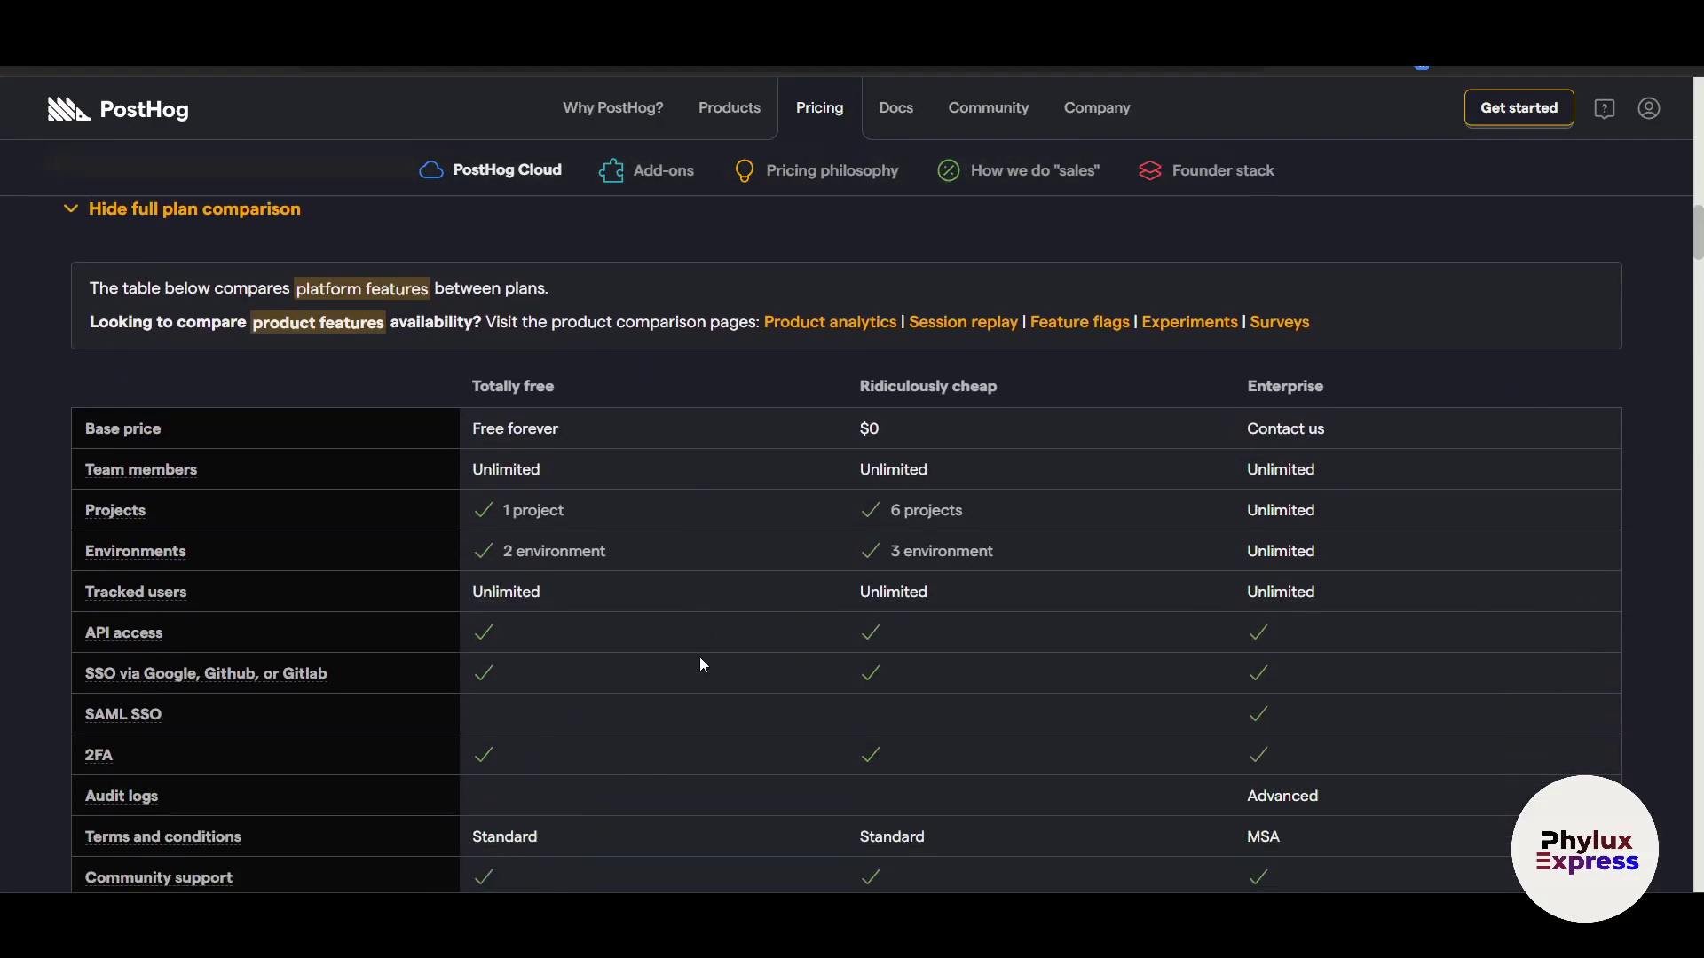
{"action": "scroll", "coordinate": [699, 656], "scroll_direction": "up", "scroll_amount": 7}
{"action": "left_click", "coordinate": [377, 766]}
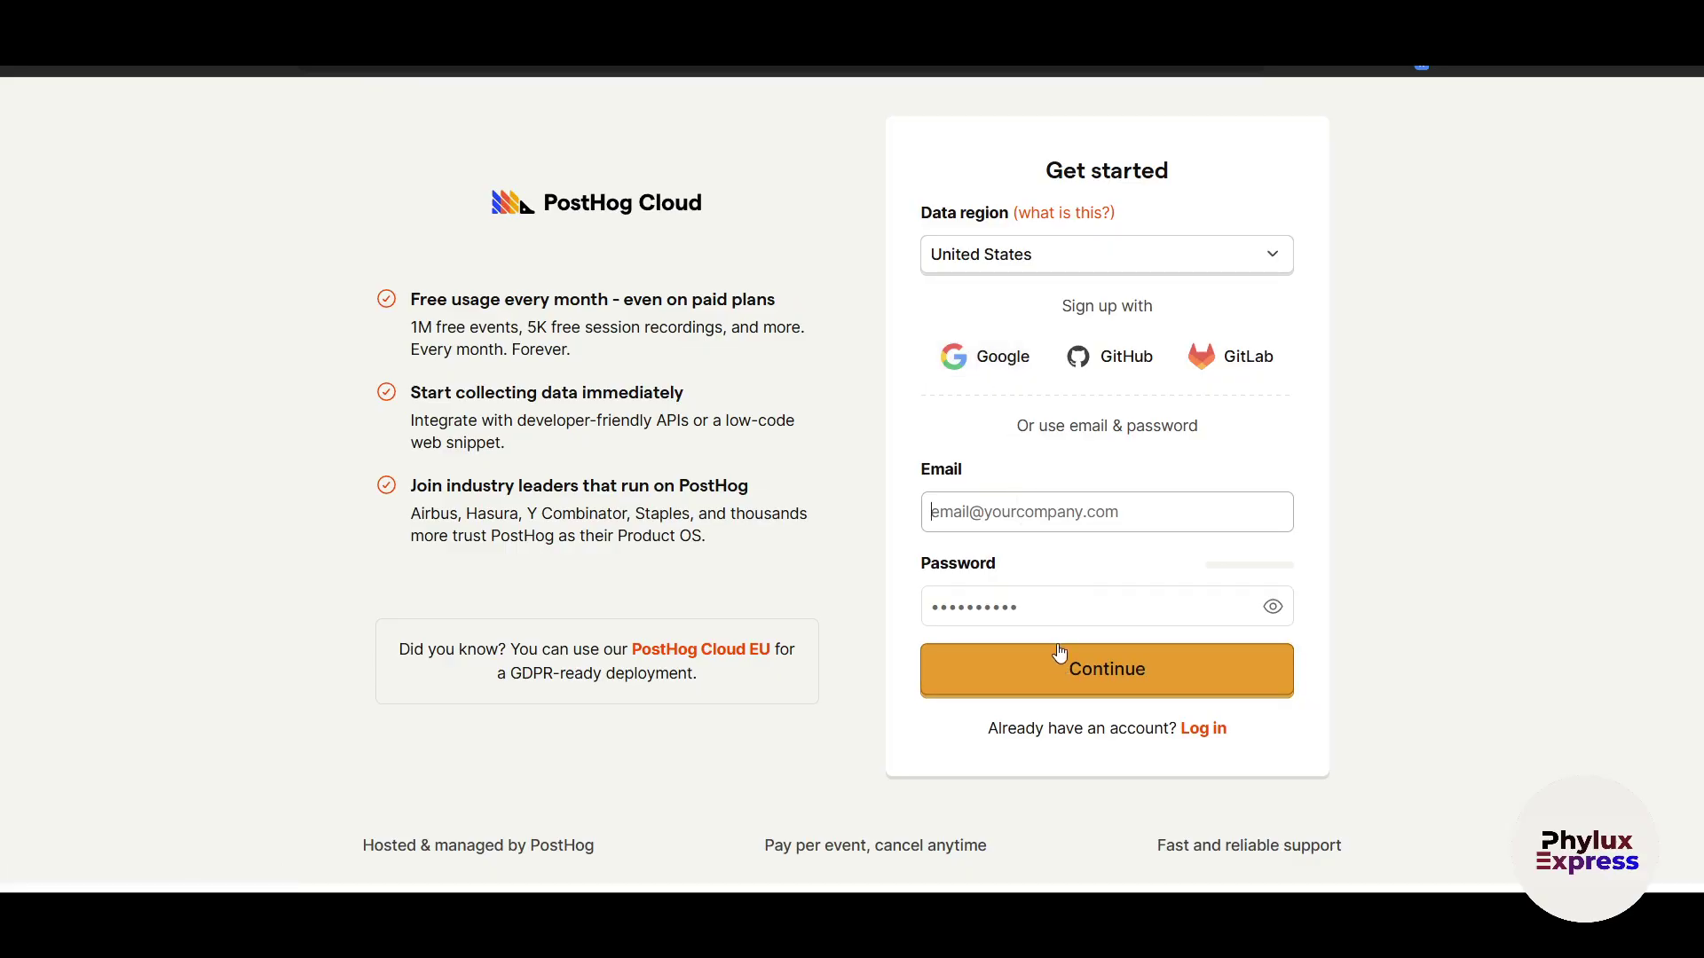
Sign up for PostHog Cloud via Google, choosing an account and approving the consent screen.
{"action": "left_click", "coordinate": [1012, 370]}
{"action": "left_click", "coordinate": [1009, 448]}
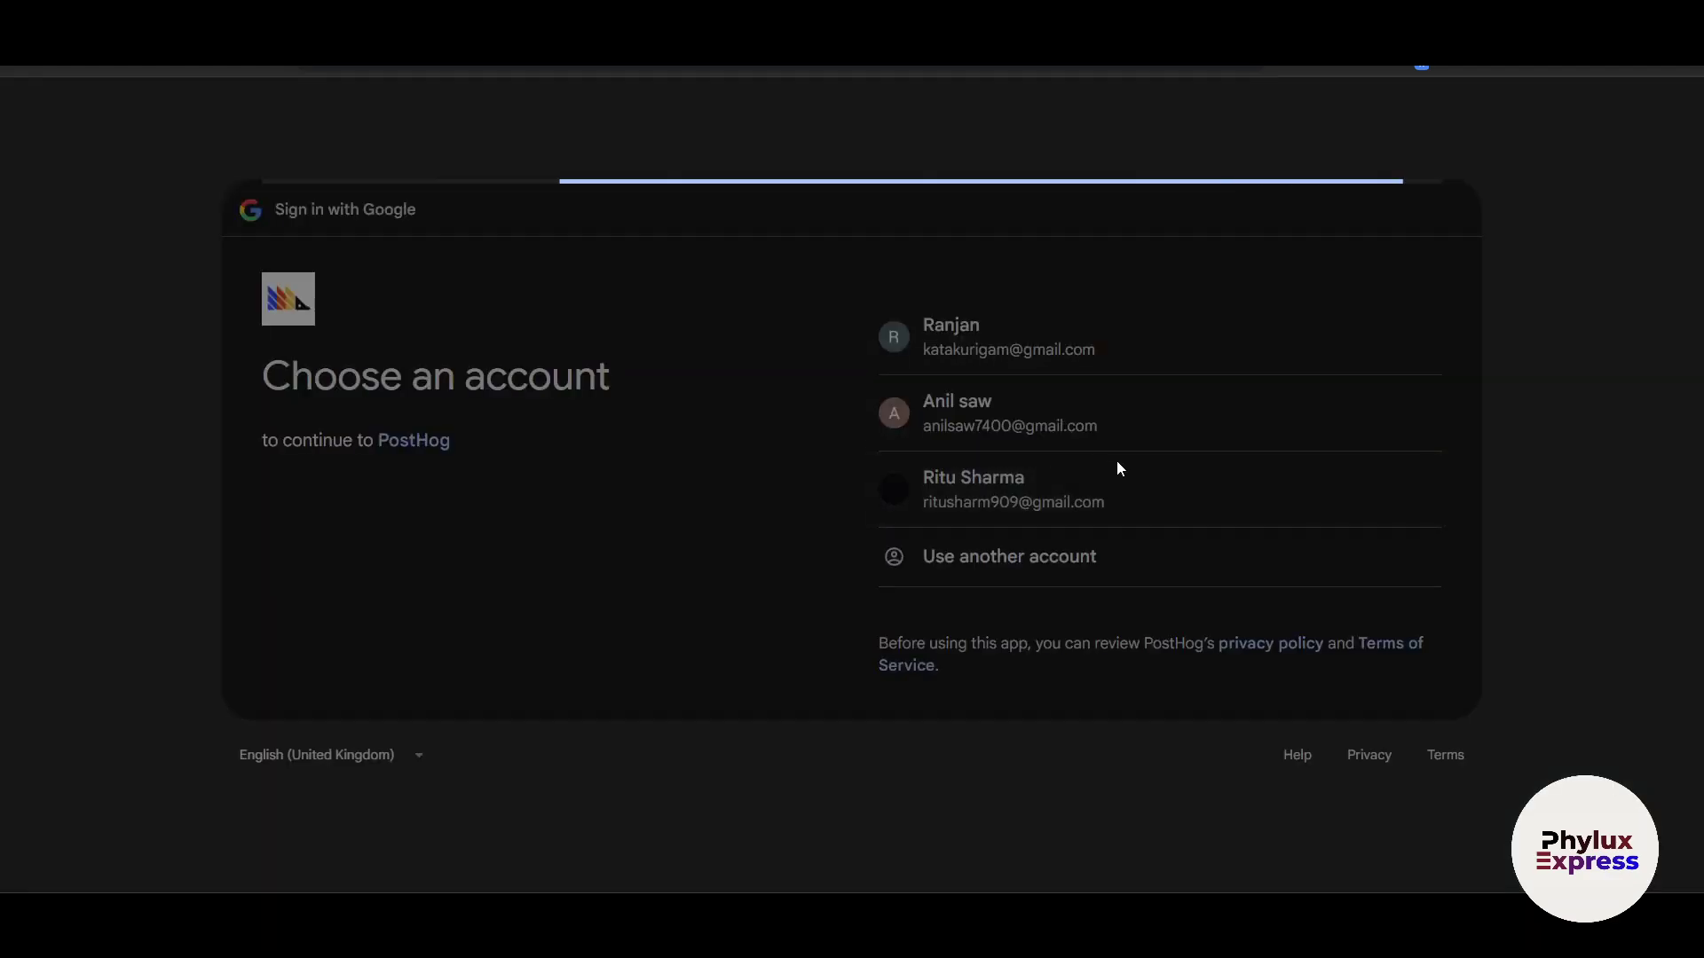
{"action": "left_click", "coordinate": [1306, 603]}
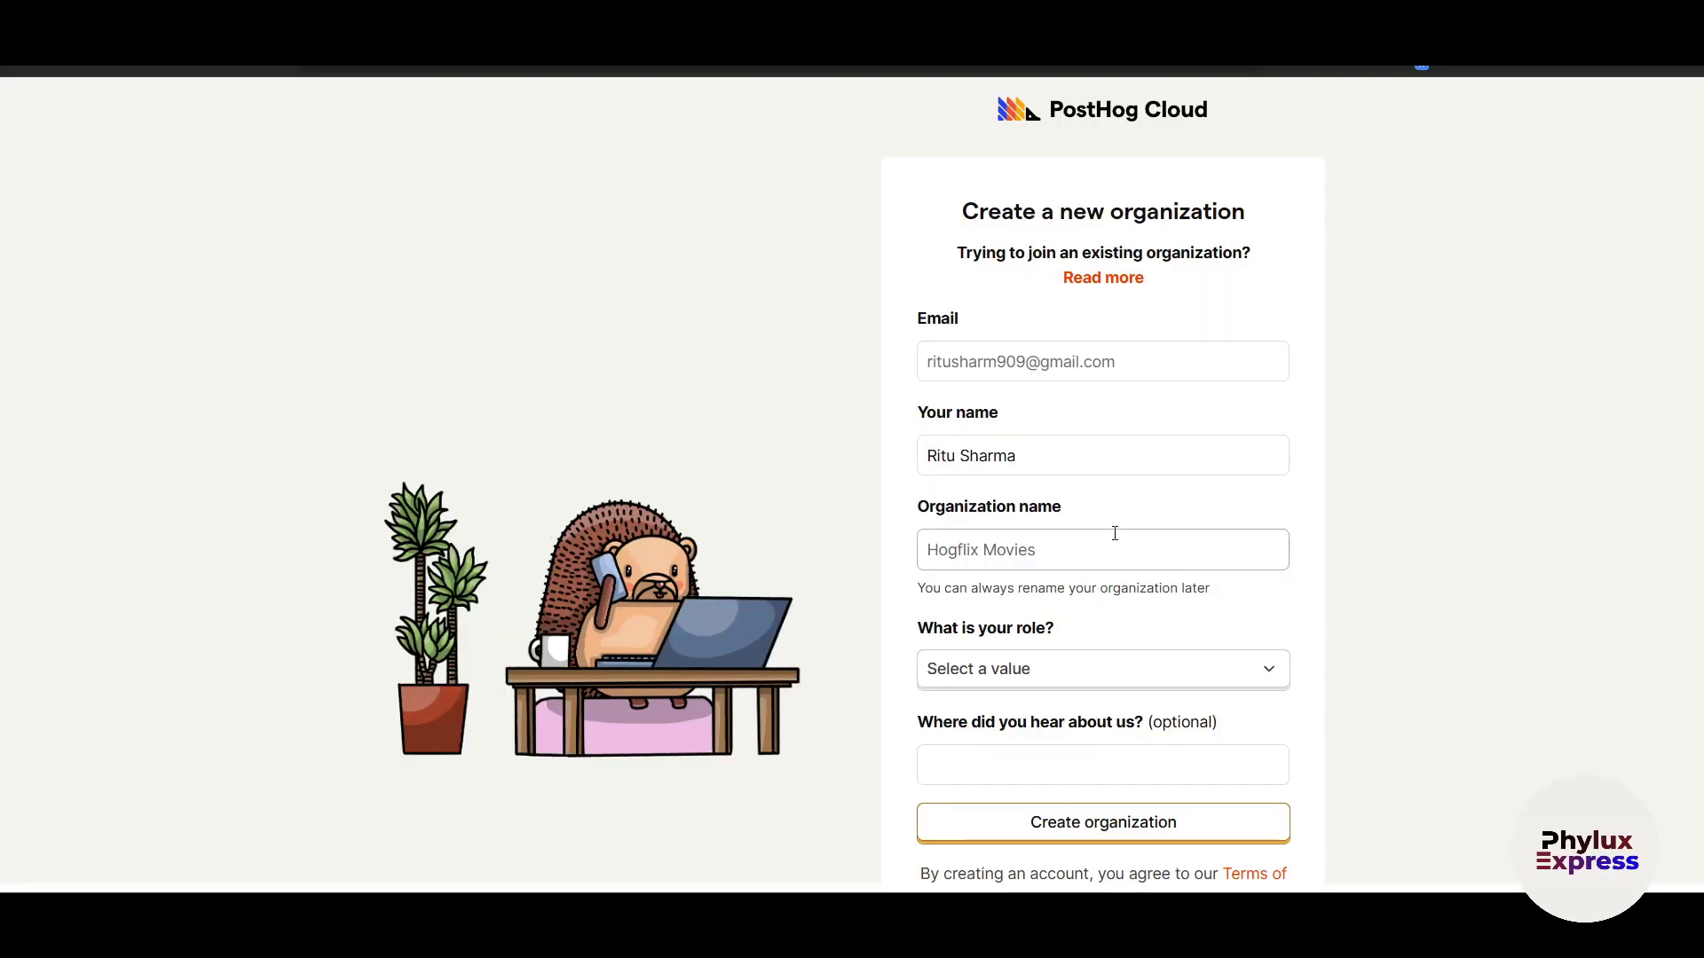
Replace the prefilled user name with a shorter one and enter organization name 'Phylux Express'.
{"action": "left_click_drag", "start_coordinate": [1049, 466], "coordinate": [845, 488]}
{"action": "type", "text": "Ron"}
{"action": "key", "text": "Tab"}
{"action": "type", "text": "P"}
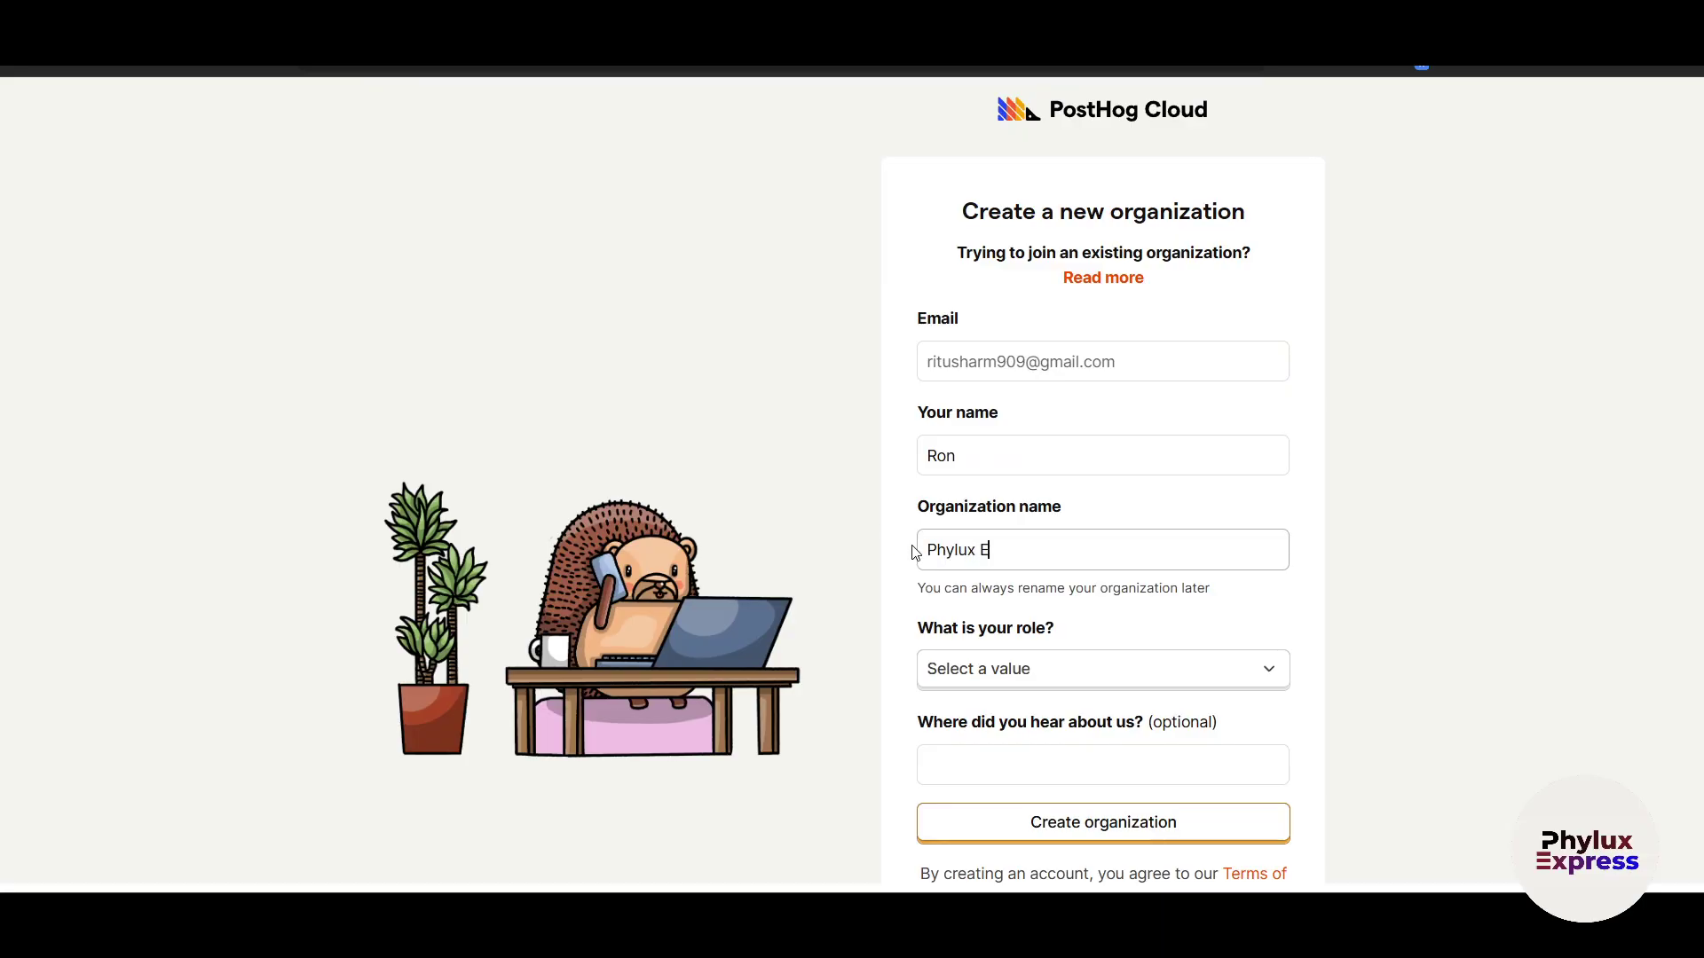
{"action": "type", "text": "hylux Express"}
Set the role to Founder and create the organization.
{"action": "left_click", "coordinate": [983, 670]}
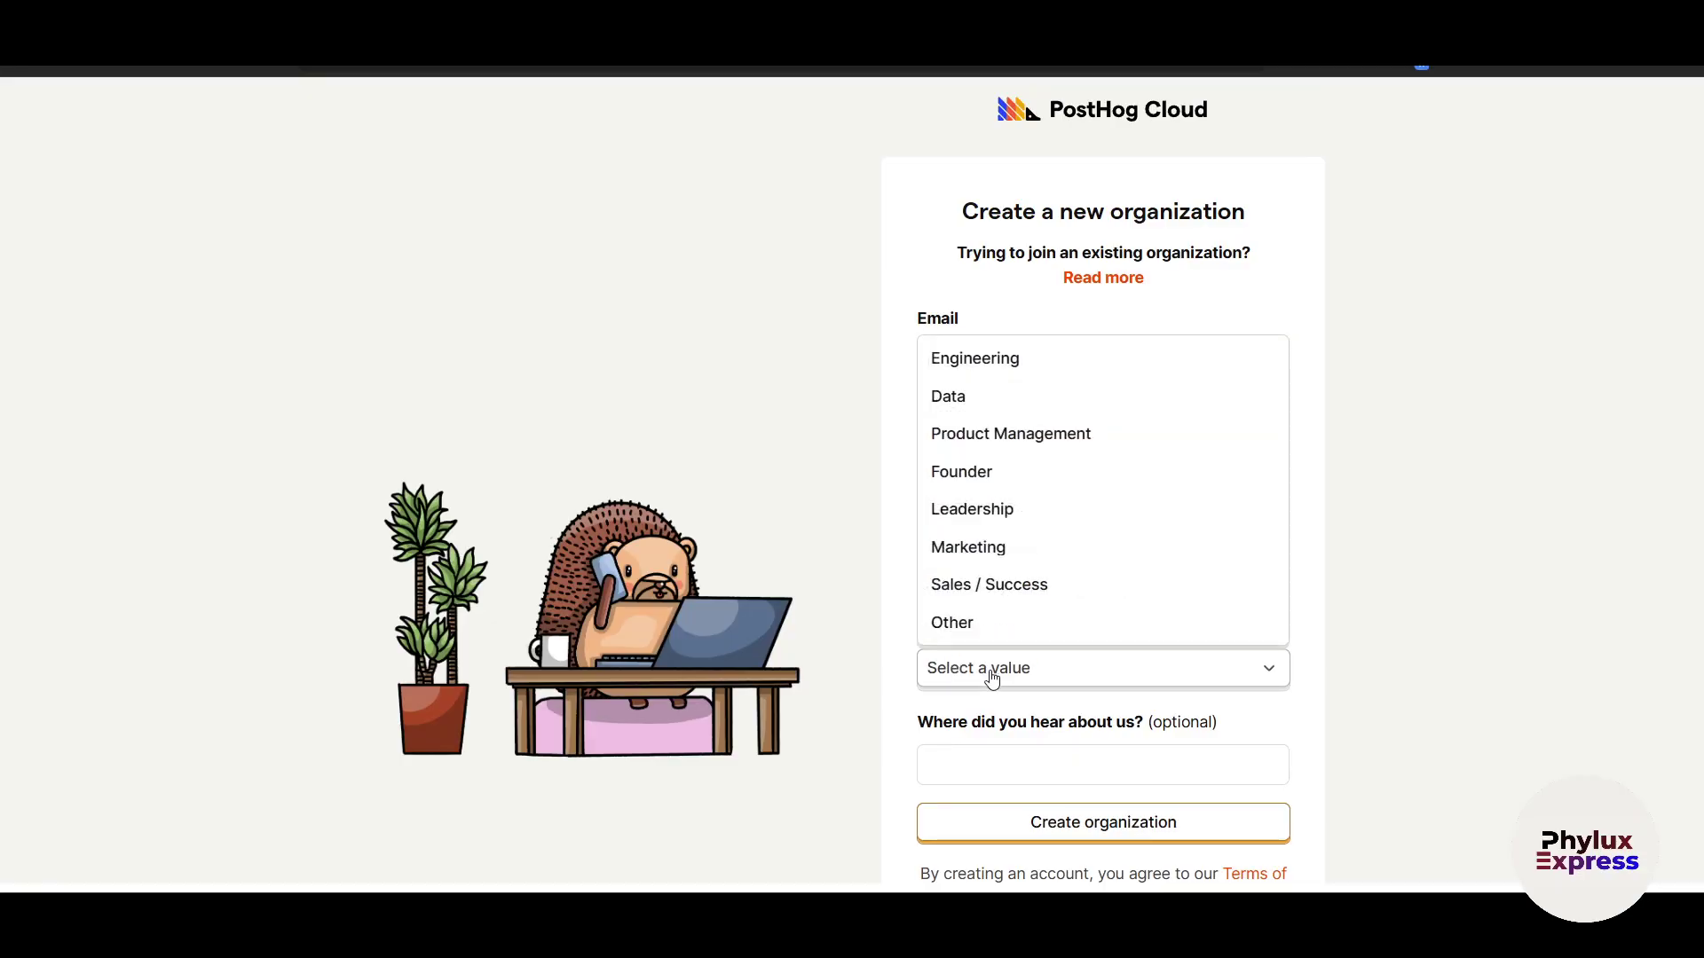
{"action": "left_click", "coordinate": [1008, 471]}
{"action": "scroll", "coordinate": [1520, 770], "scroll_direction": "down", "scroll_amount": 2}
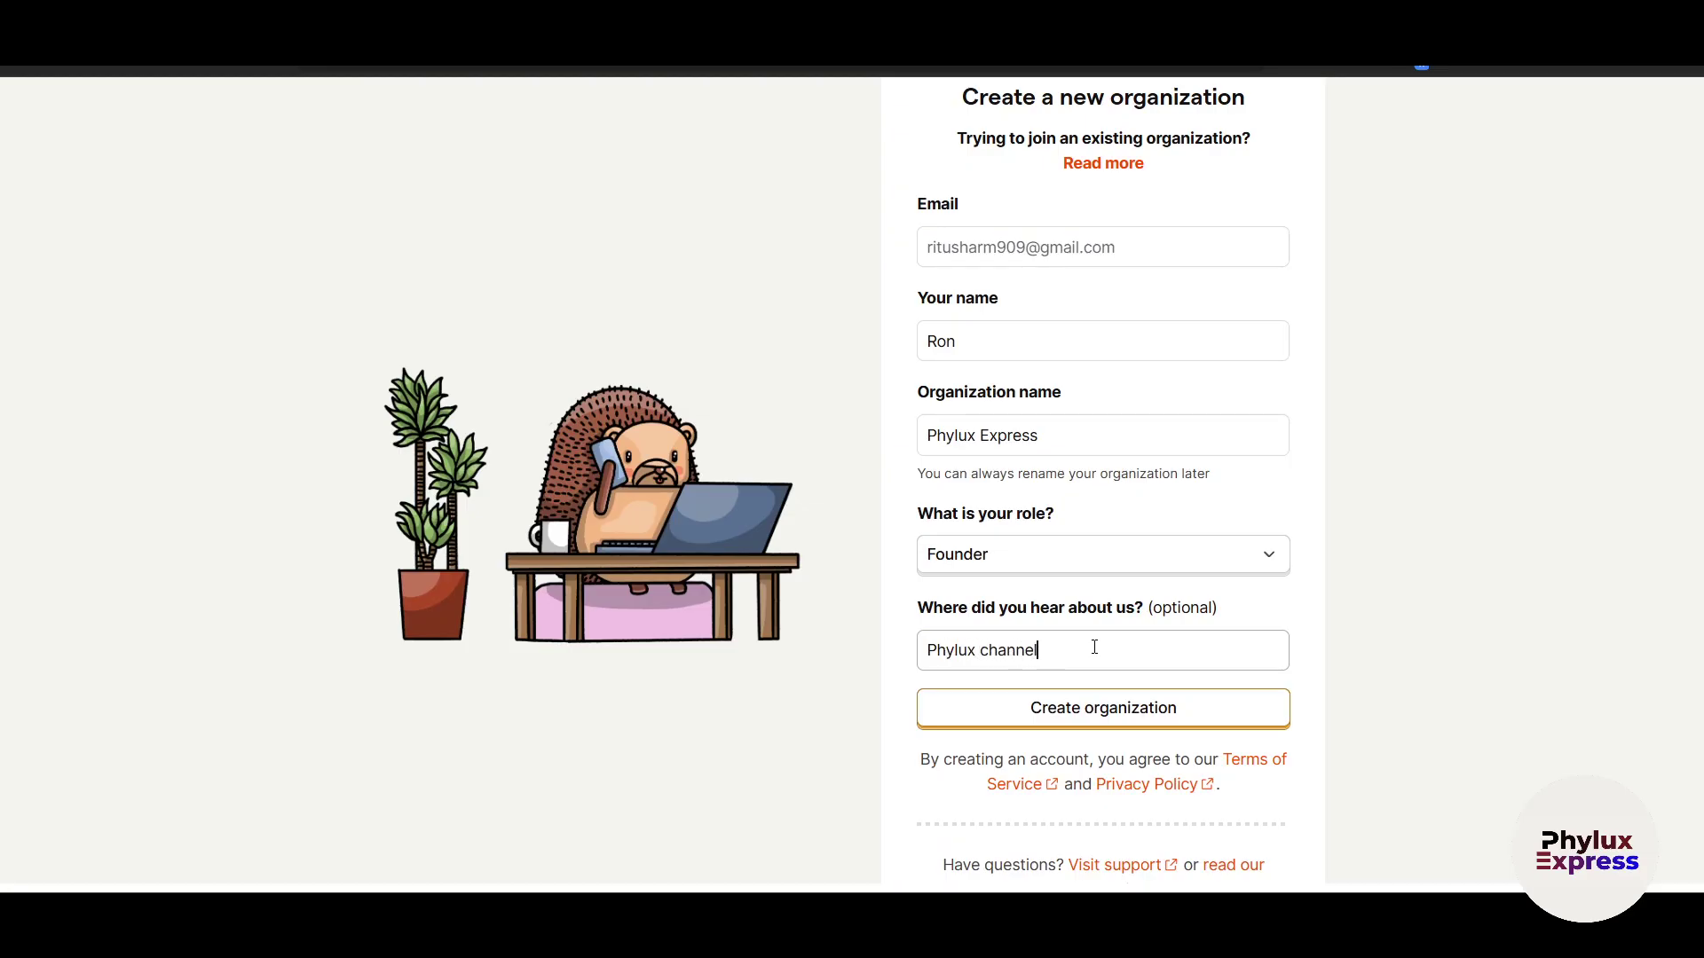
{"action": "left_click", "coordinate": [1096, 710]}
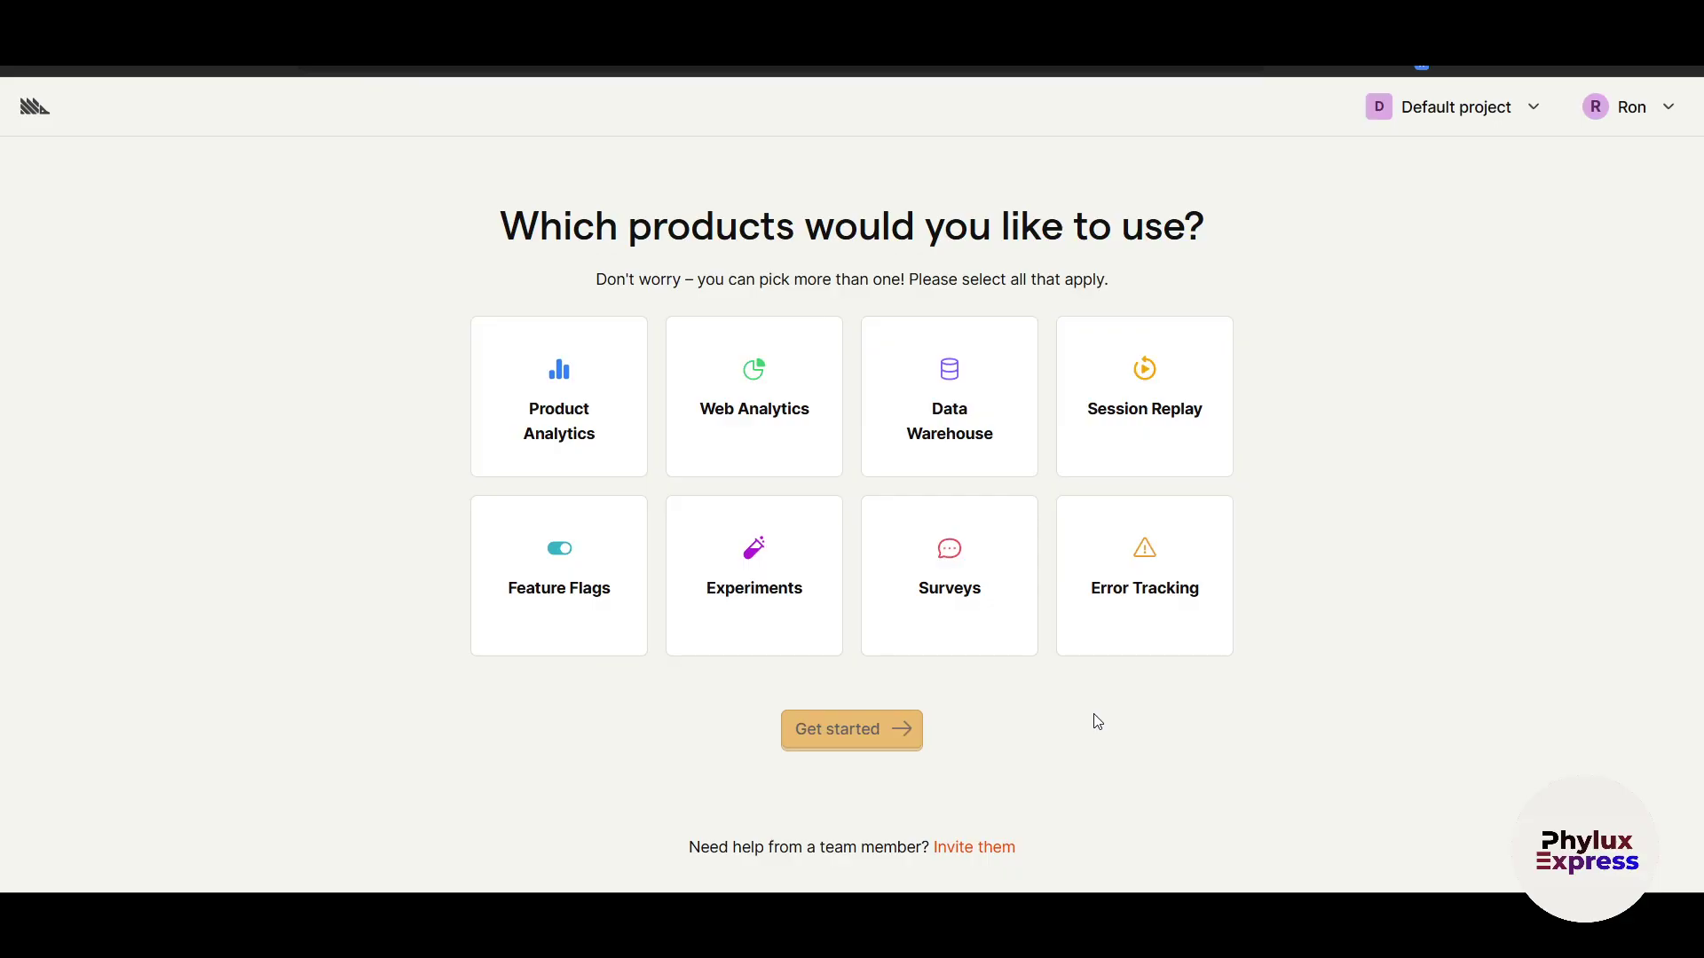
Select all eight products: Product Analytics, Web Analytics, Data Warehouse, Session Replay, Error Tracking, Surveys, Experiments, Feature Flags.
{"action": "left_click_drag", "start_coordinate": [456, 275], "coordinate": [1105, 274]}
{"action": "left_click_drag", "start_coordinate": [1111, 226], "coordinate": [1445, 410]}
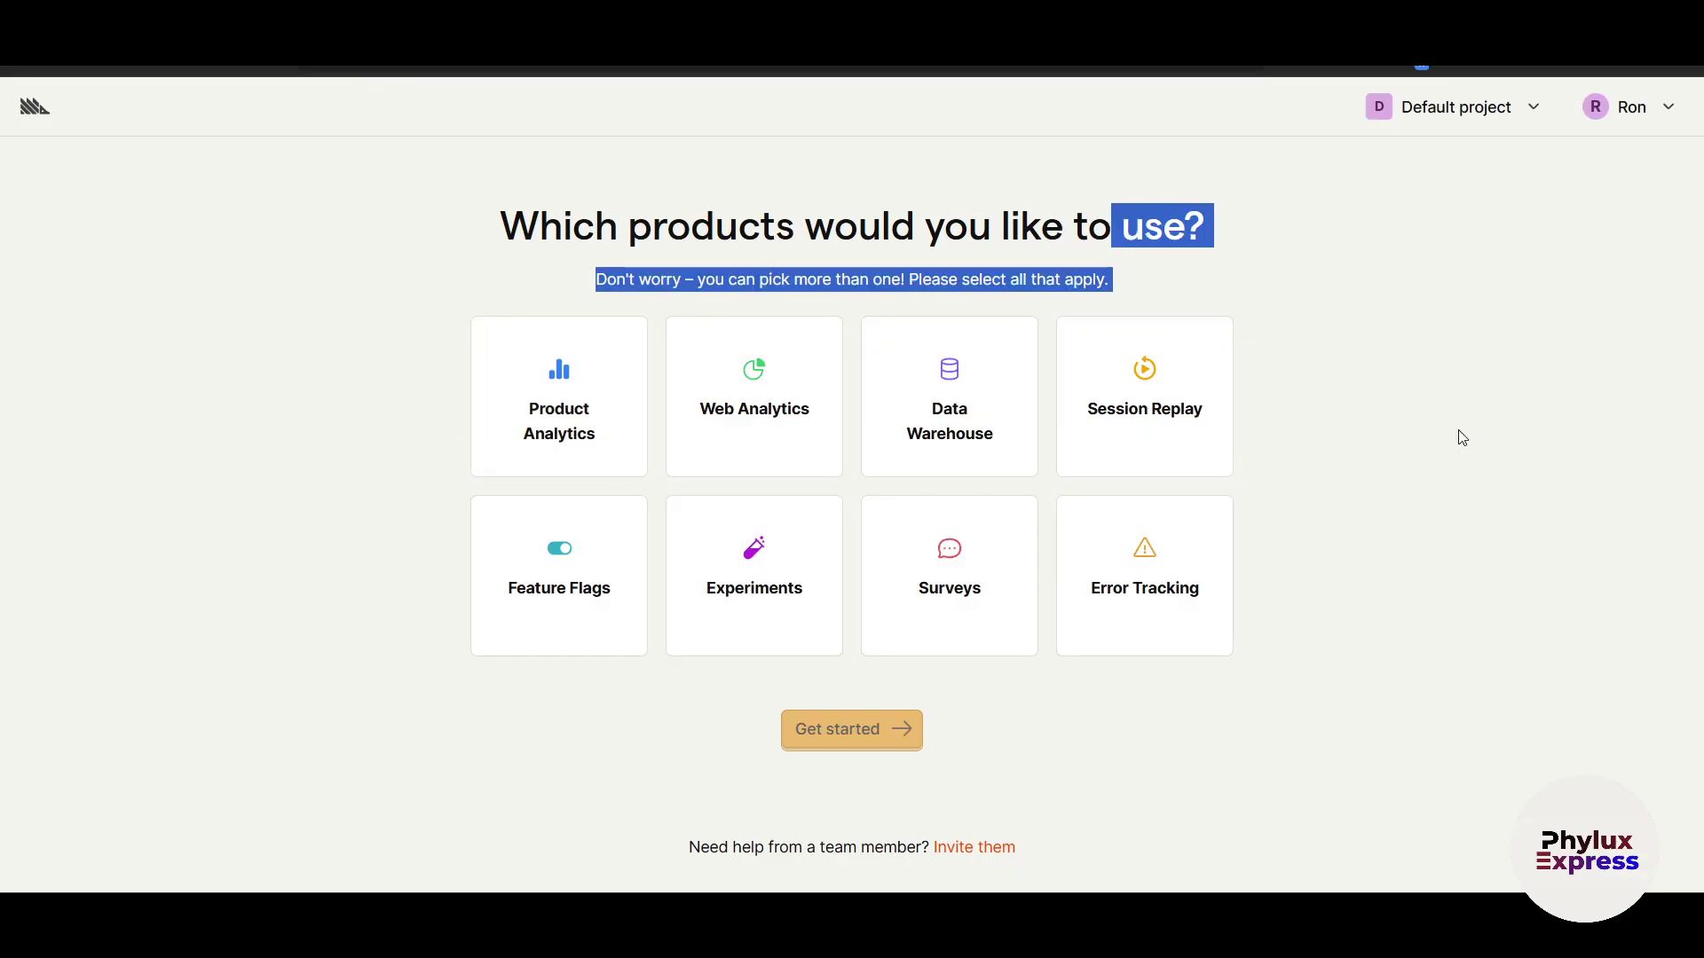
{"action": "left_click", "coordinate": [1446, 411]}
{"action": "left_click", "coordinate": [576, 421]}
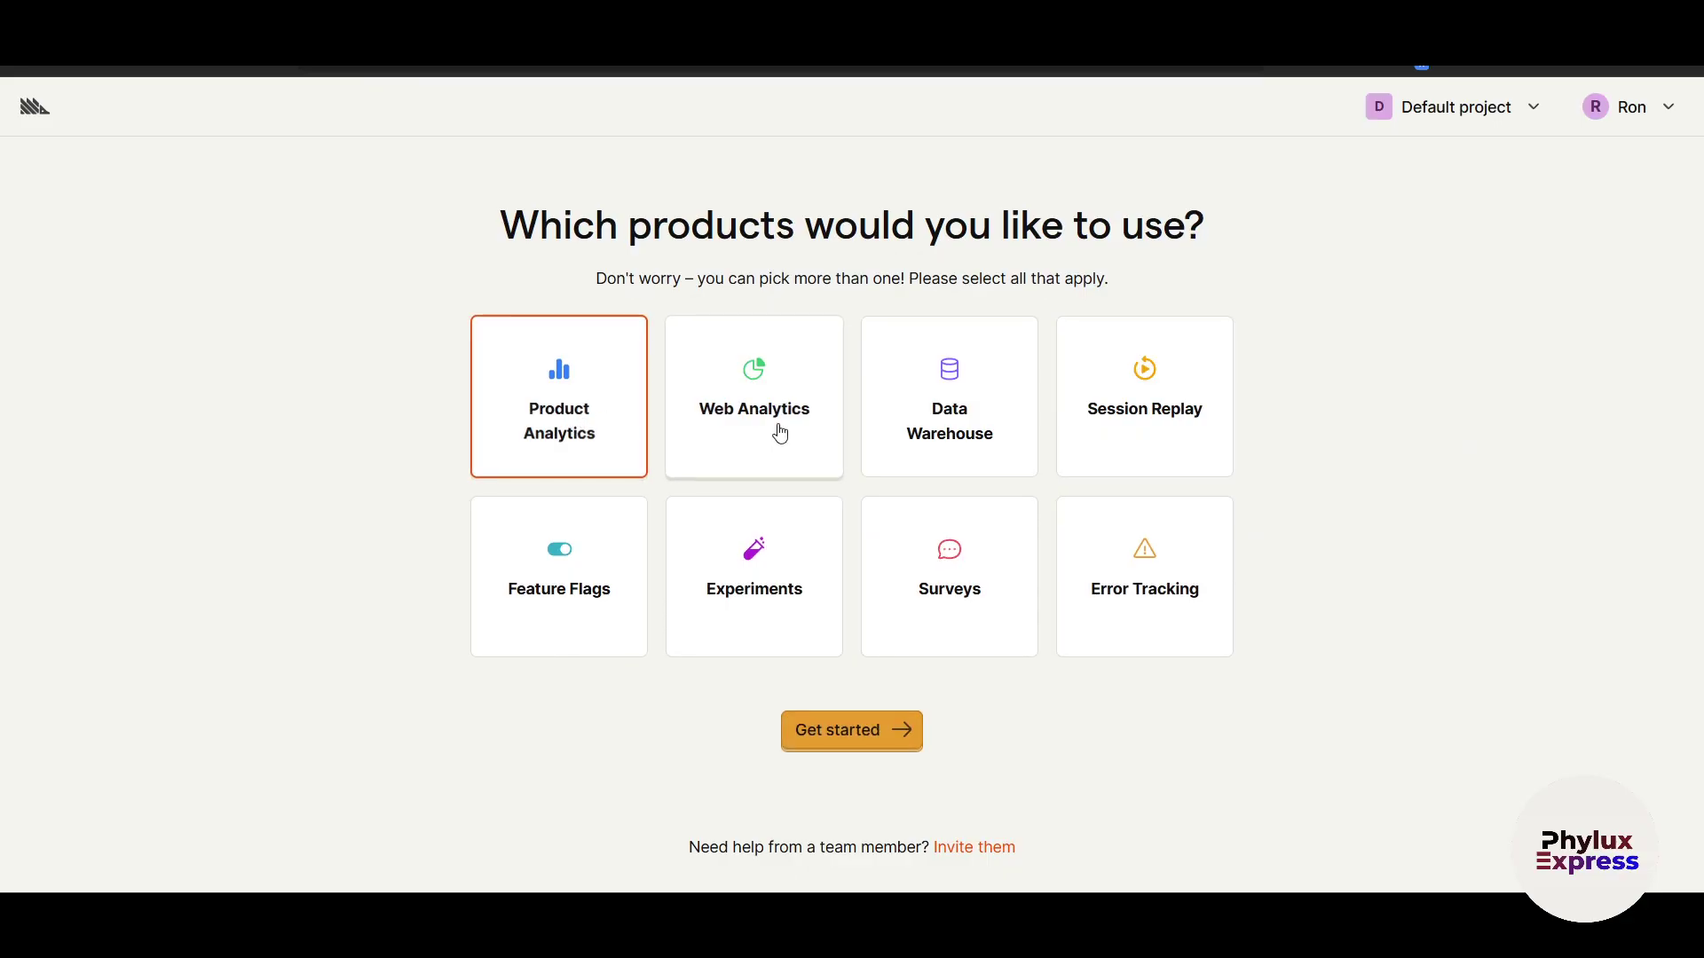
{"action": "left_click", "coordinate": [779, 429]}
{"action": "left_click", "coordinate": [917, 440]}
{"action": "left_click", "coordinate": [1140, 427]}
{"action": "left_click", "coordinate": [1151, 571]}
{"action": "left_click", "coordinate": [969, 589]}
{"action": "left_click", "coordinate": [740, 589]}
{"action": "left_click", "coordinate": [515, 591]}
Keep Product Analytics as the product to start with and continue to installation.
{"action": "left_click", "coordinate": [843, 753]}
{"action": "left_click", "coordinate": [1243, 779]}
{"action": "left_click", "coordinate": [1012, 734]}
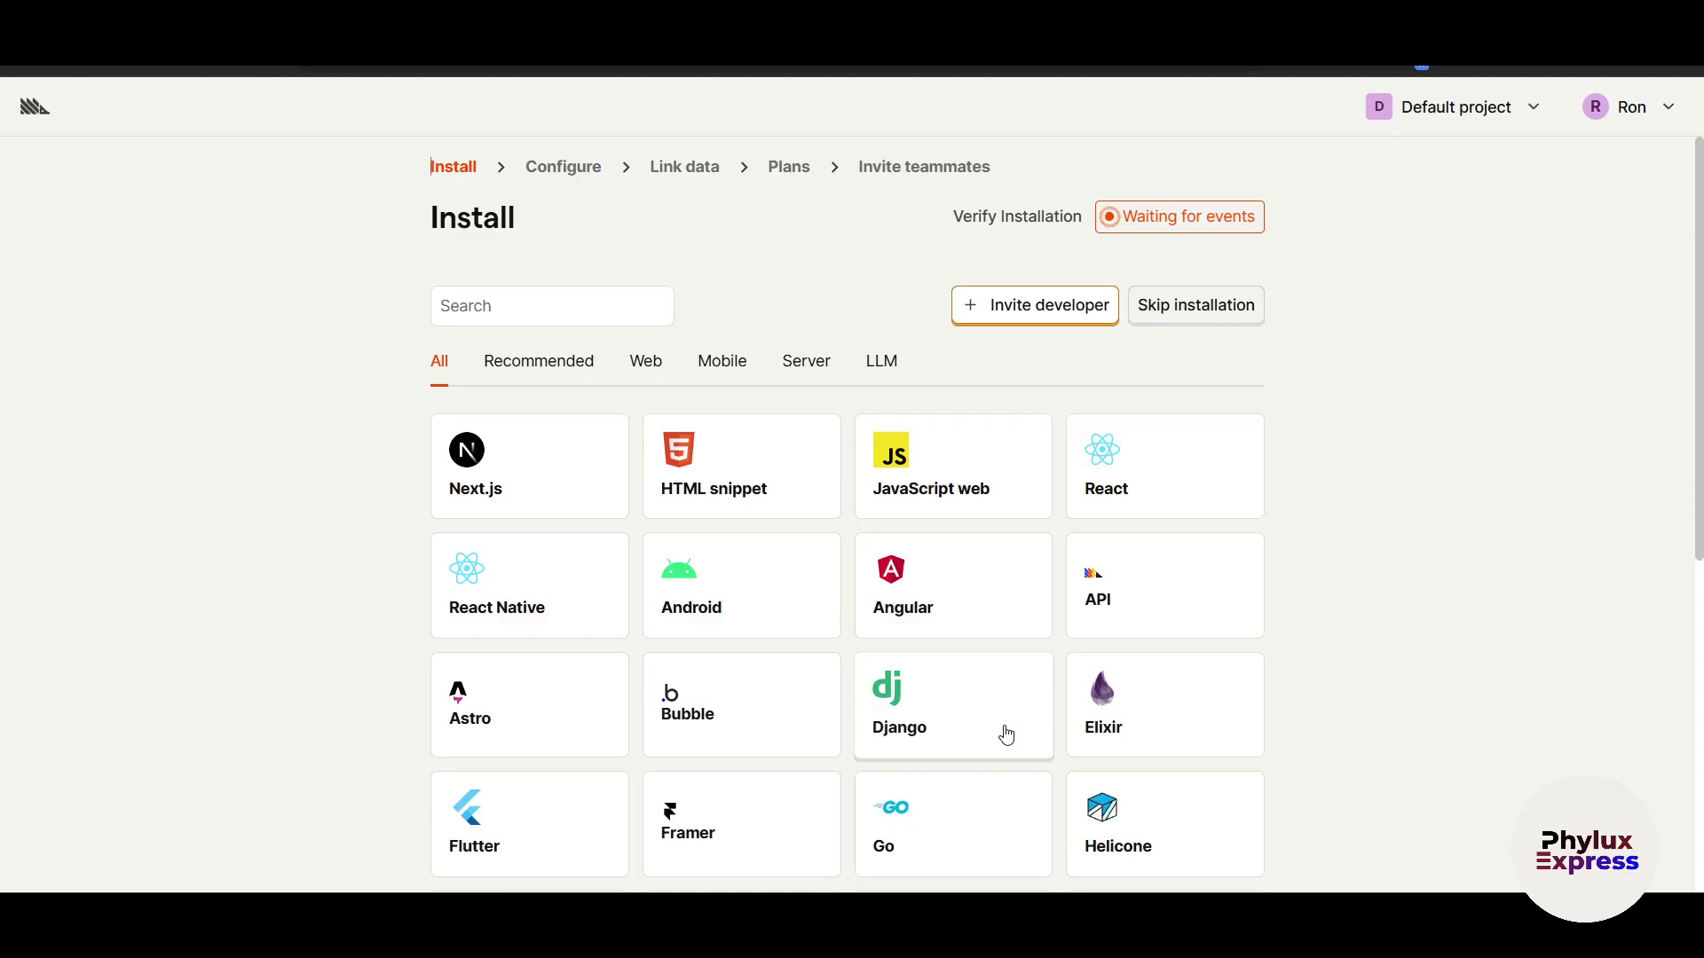
{"action": "scroll", "coordinate": [1392, 752], "scroll_direction": "down", "scroll_amount": 2}
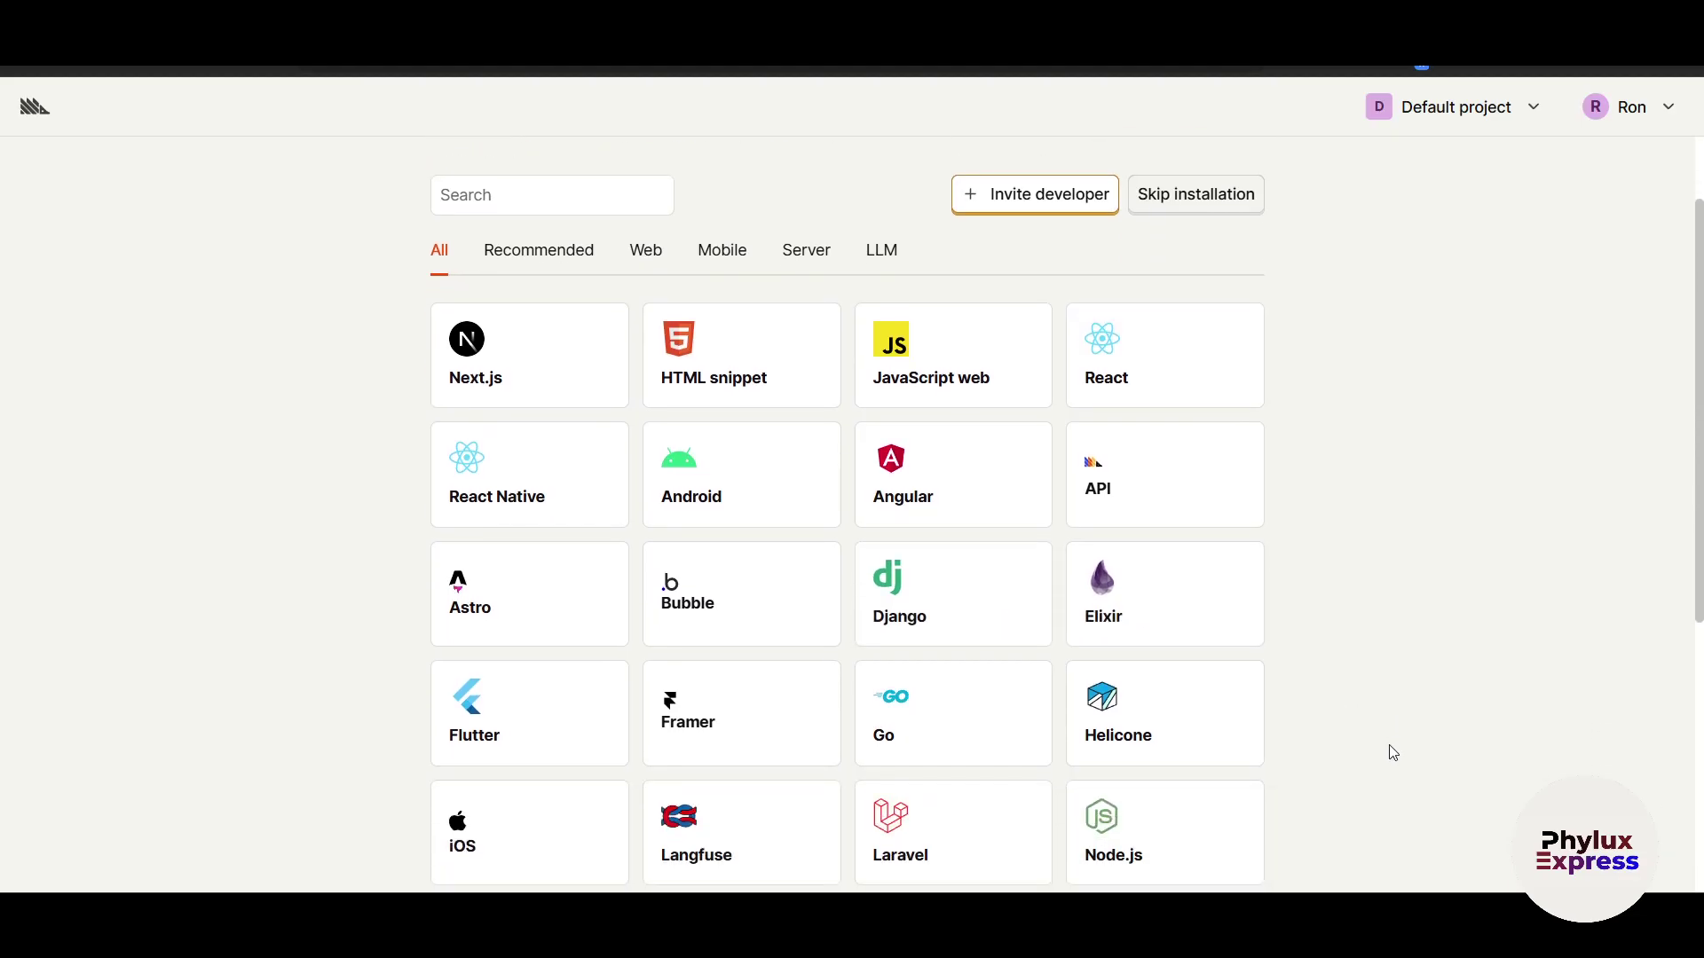
{"action": "scroll", "coordinate": [1392, 753], "scroll_direction": "up", "scroll_amount": 2}
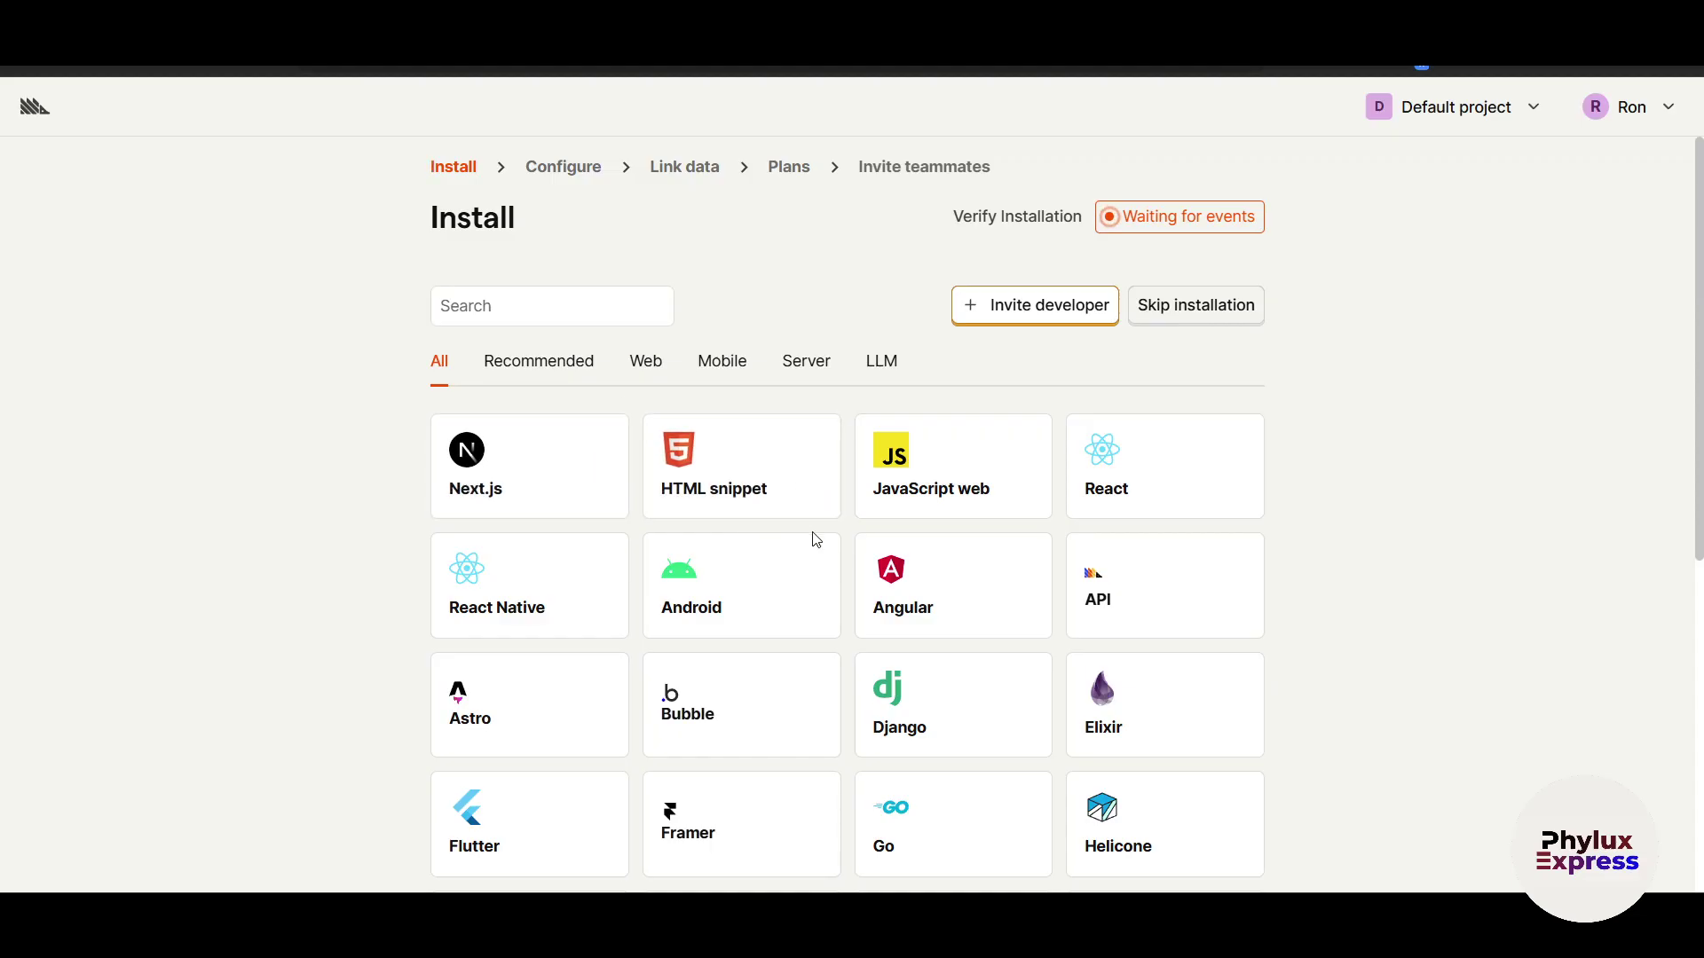
{"action": "scroll", "coordinate": [817, 578], "scroll_direction": "down", "scroll_amount": 3}
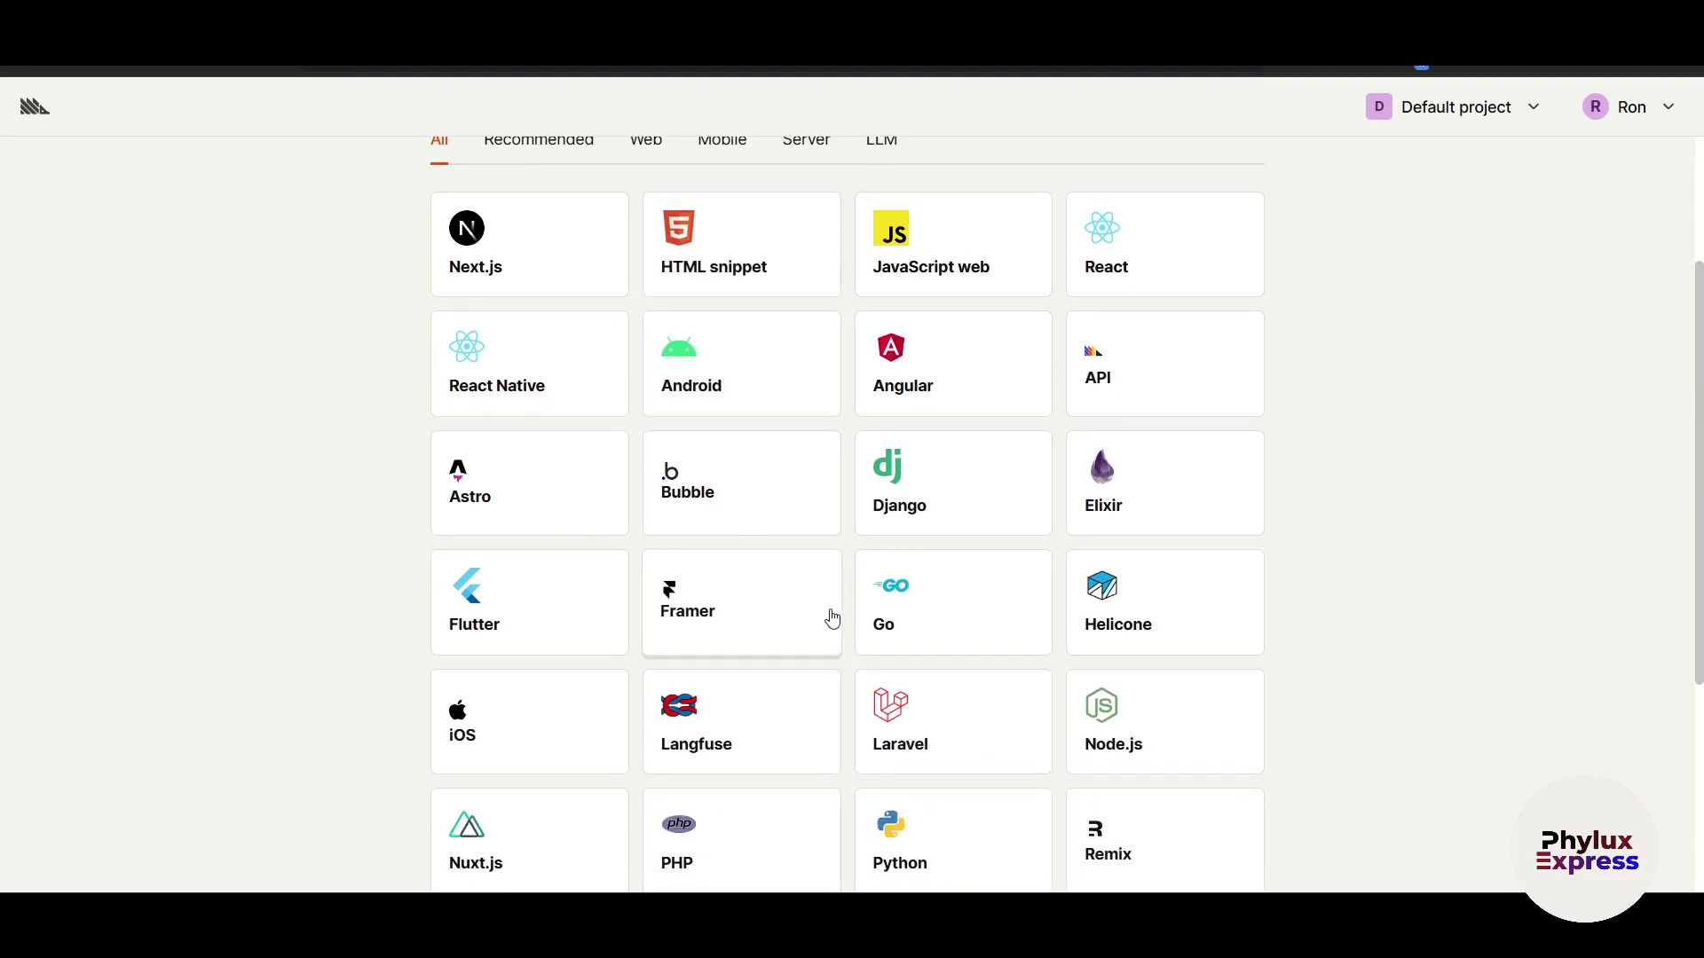
Review the HTML snippet install instructions, then skip installation.
{"action": "scroll", "coordinate": [836, 628], "scroll_direction": "up", "scroll_amount": 3}
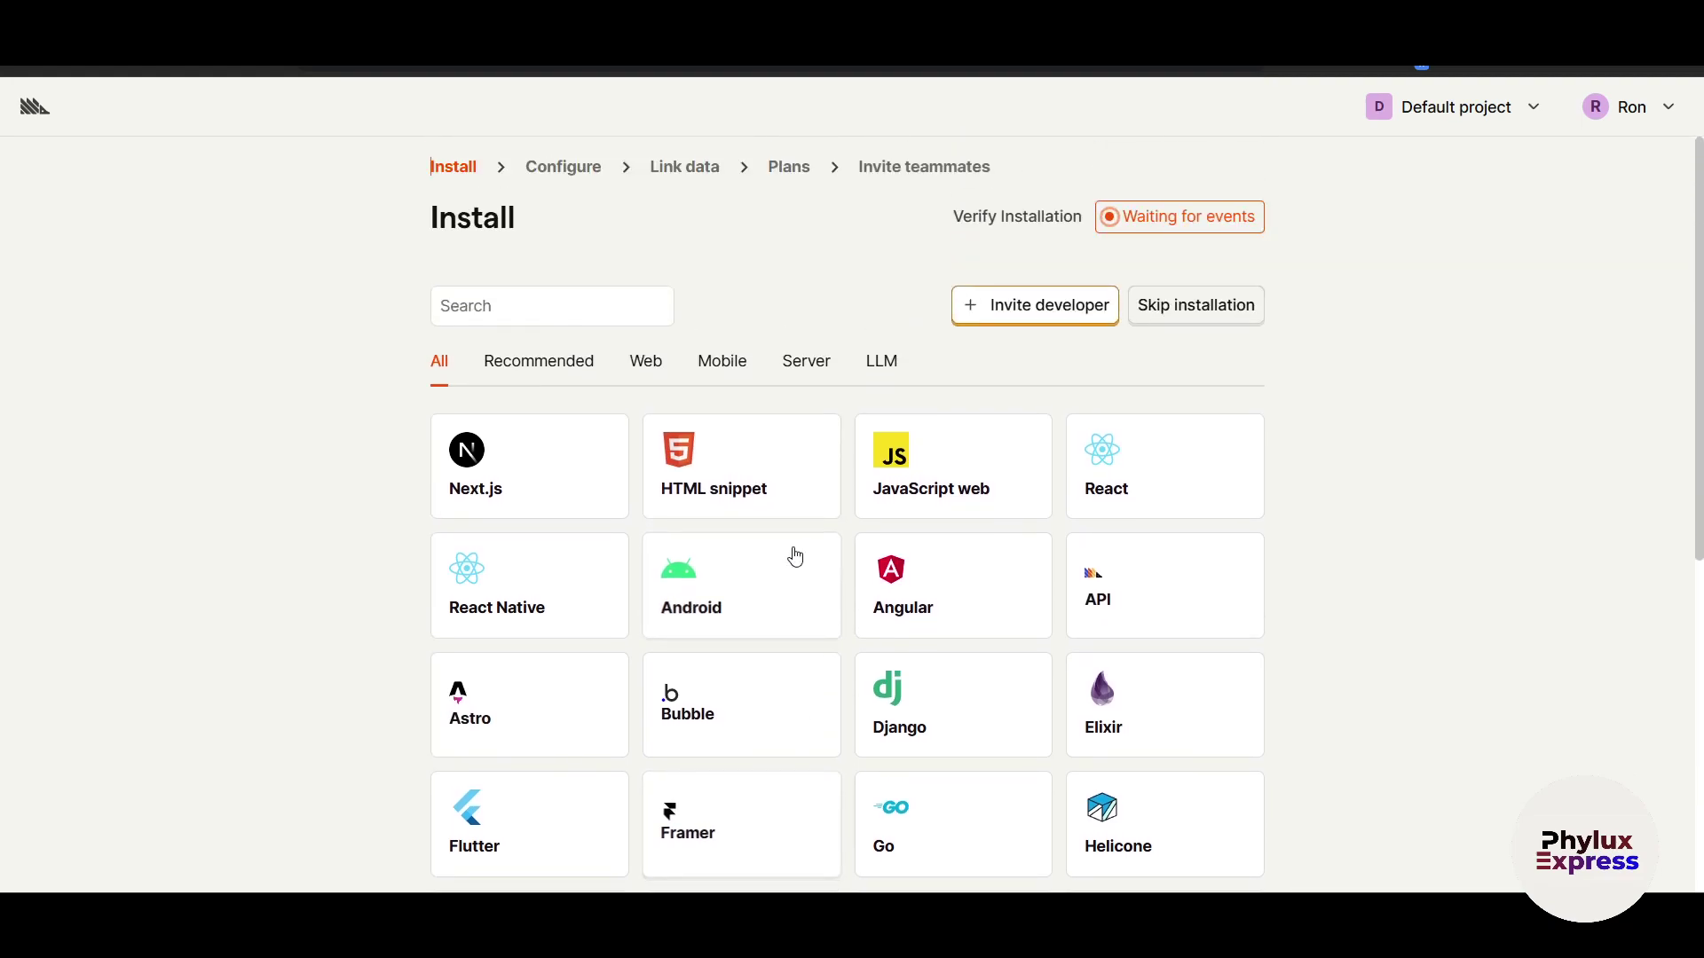
{"action": "left_click", "coordinate": [770, 488]}
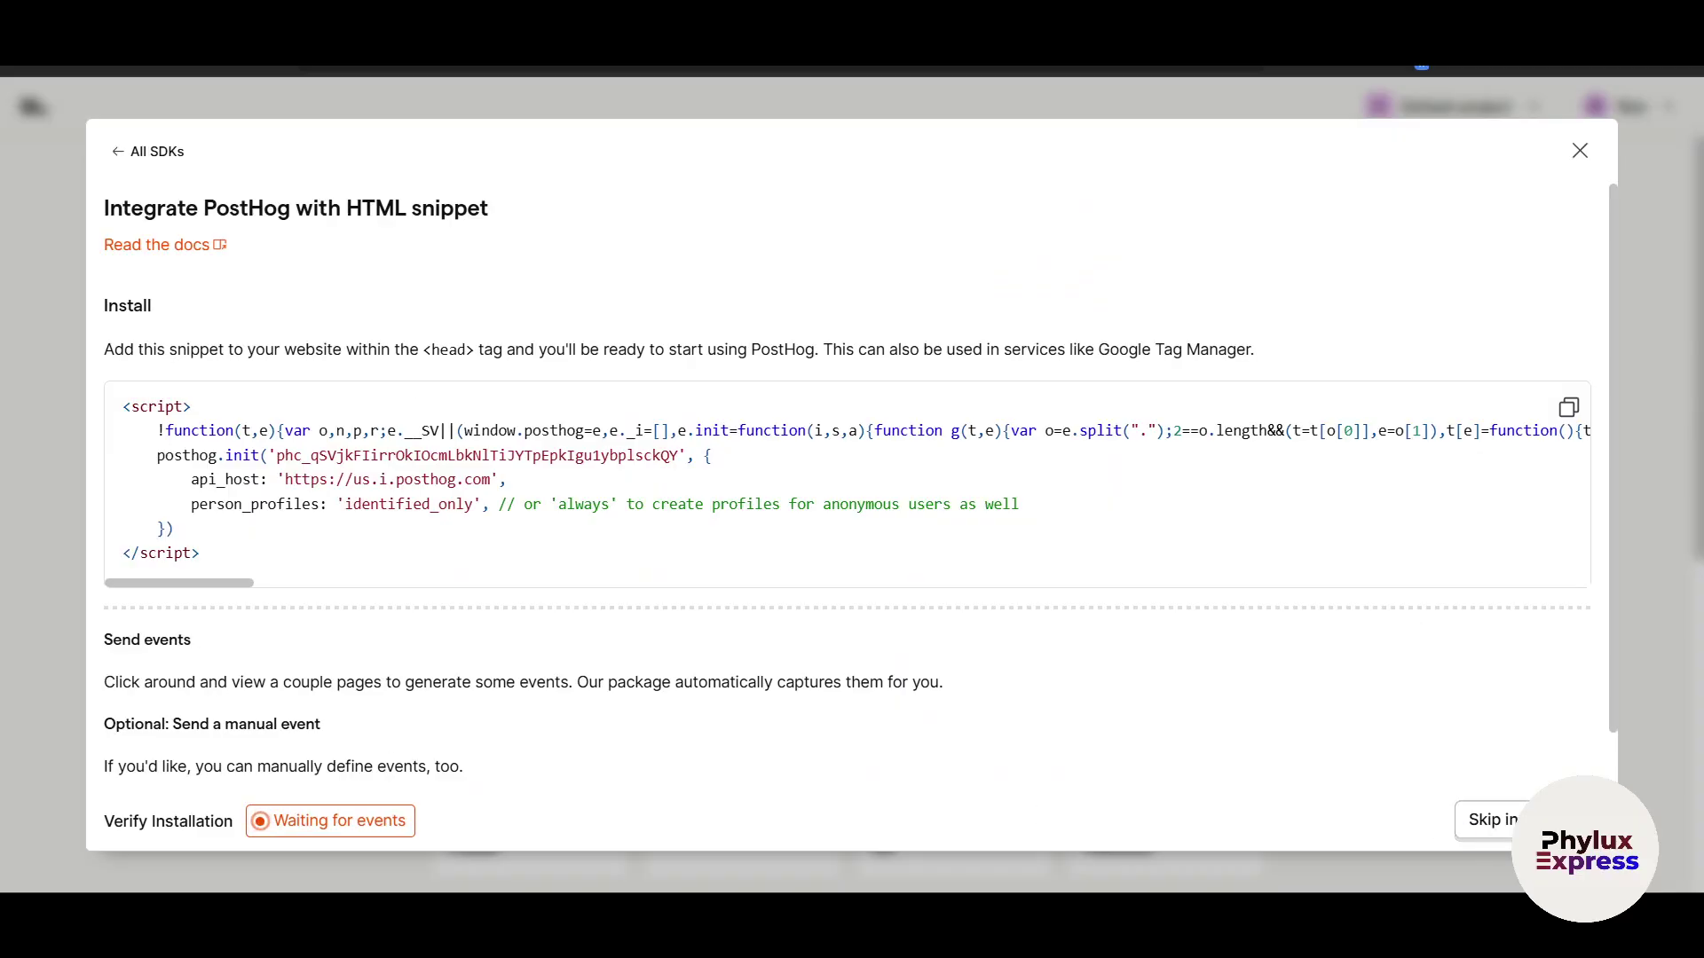
{"action": "scroll", "coordinate": [453, 772], "scroll_direction": "down", "scroll_amount": 1}
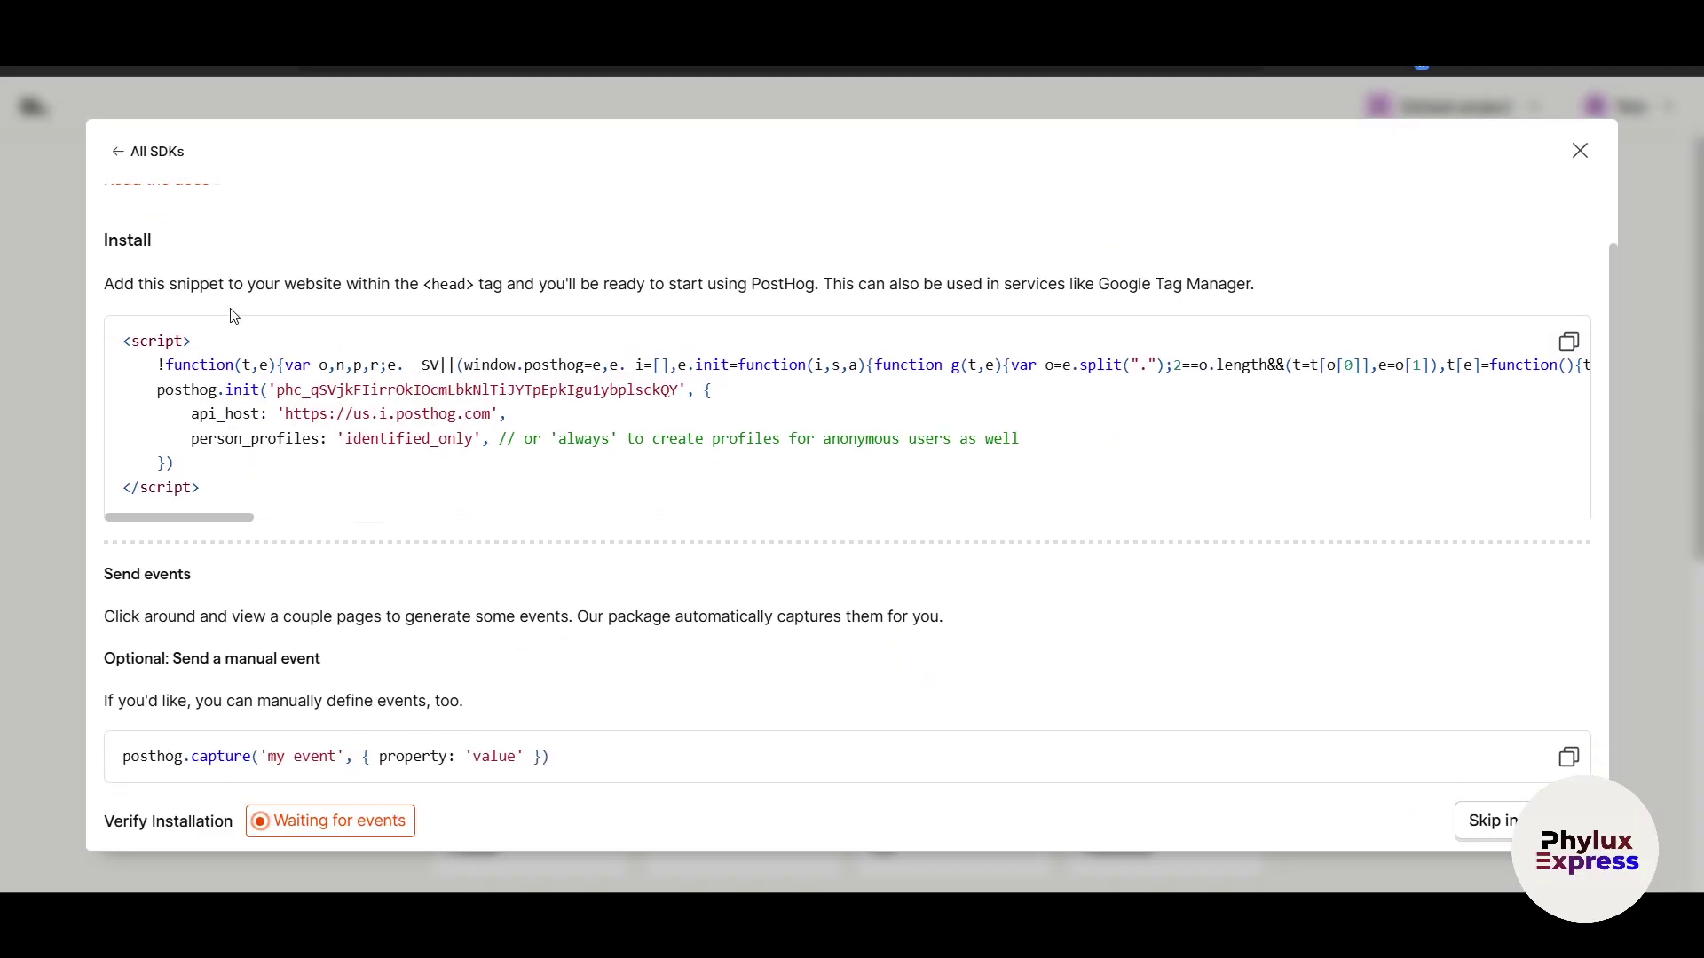
{"action": "left_click_drag", "start_coordinate": [190, 284], "coordinate": [988, 314]}
{"action": "left_click", "coordinate": [512, 285]}
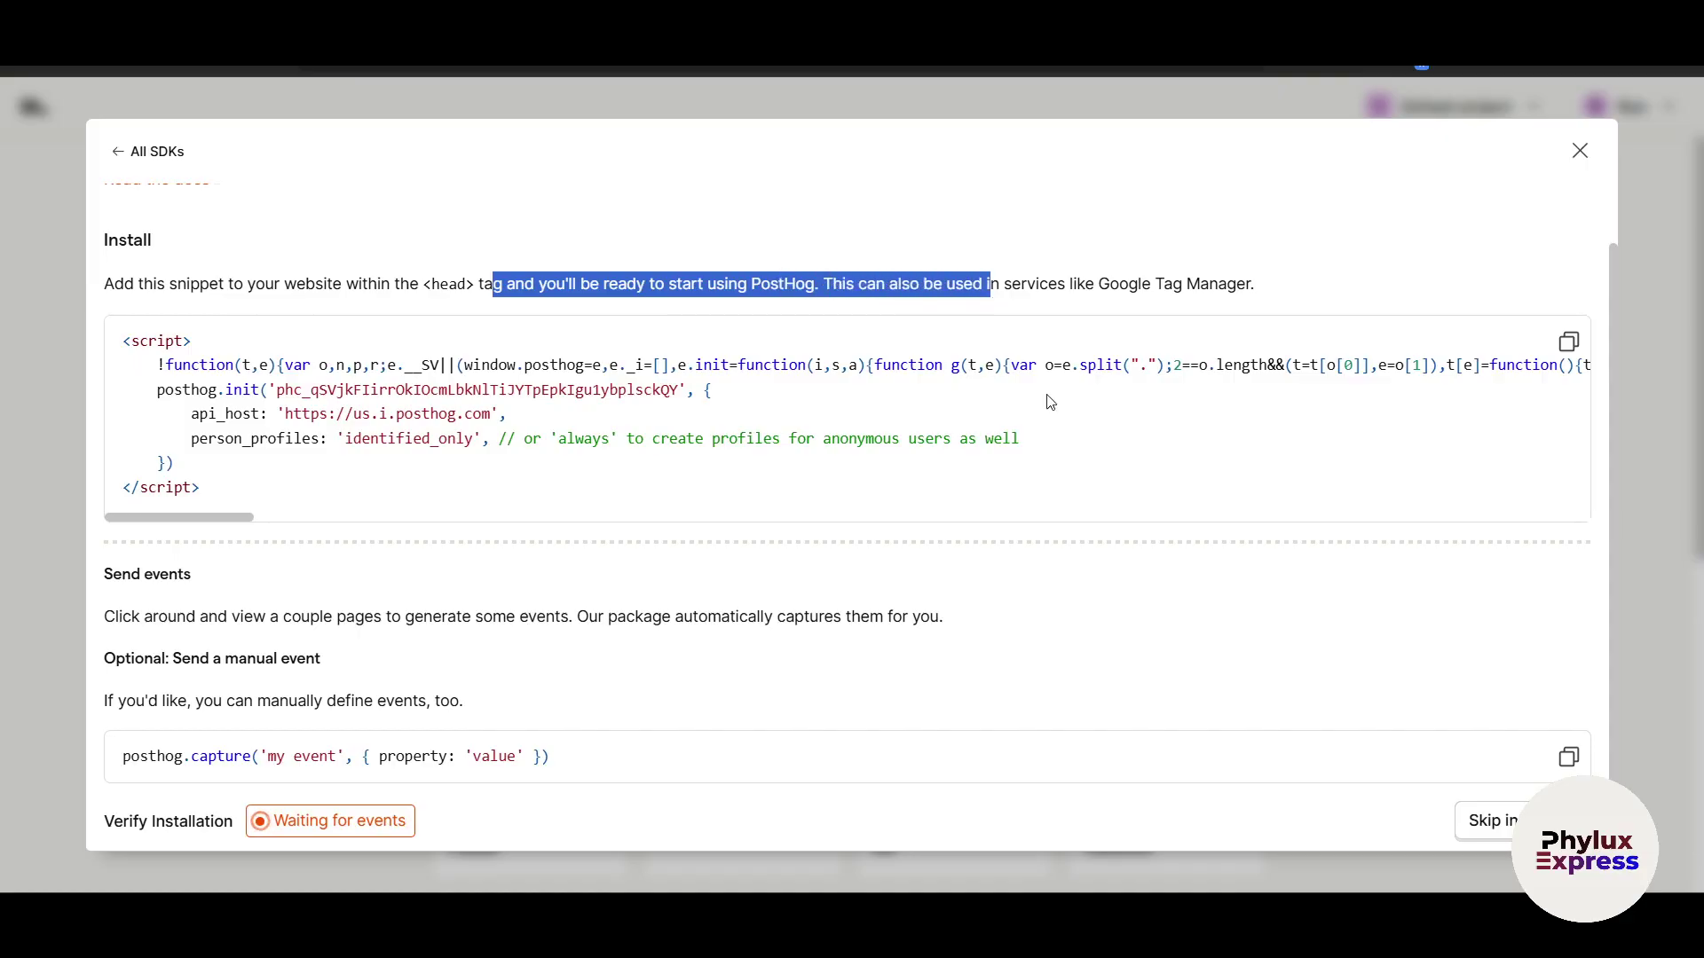
{"action": "scroll", "coordinate": [1127, 568], "scroll_direction": "up", "scroll_amount": 1}
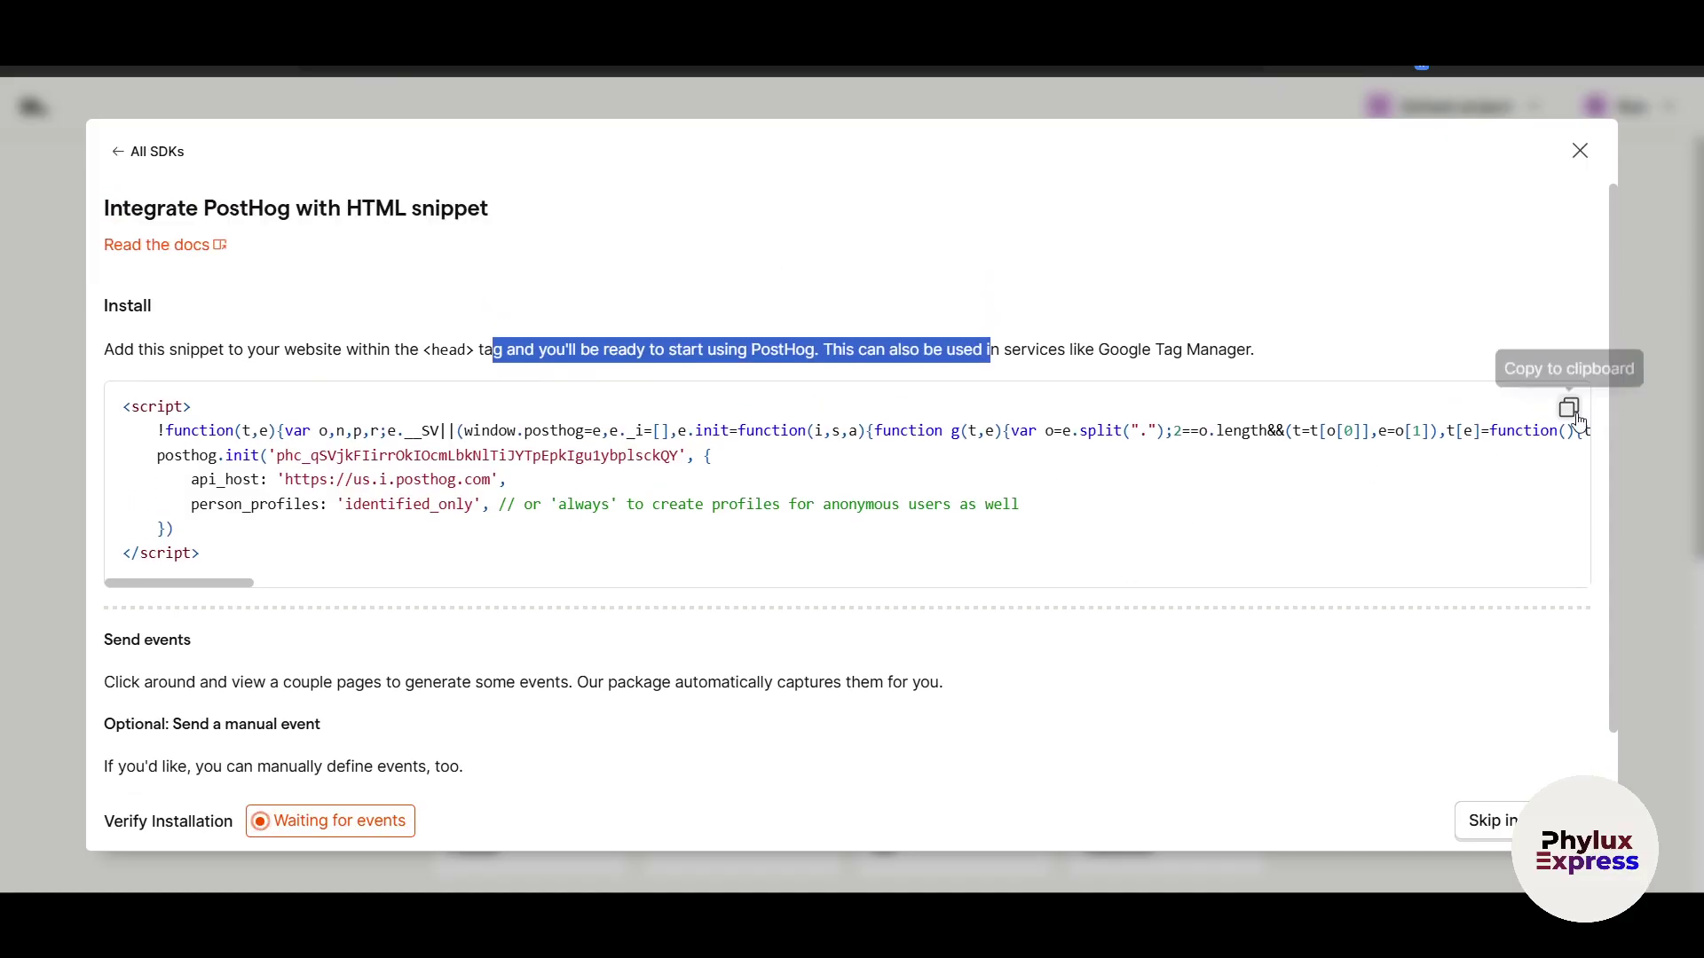
{"action": "left_click", "coordinate": [1509, 822]}
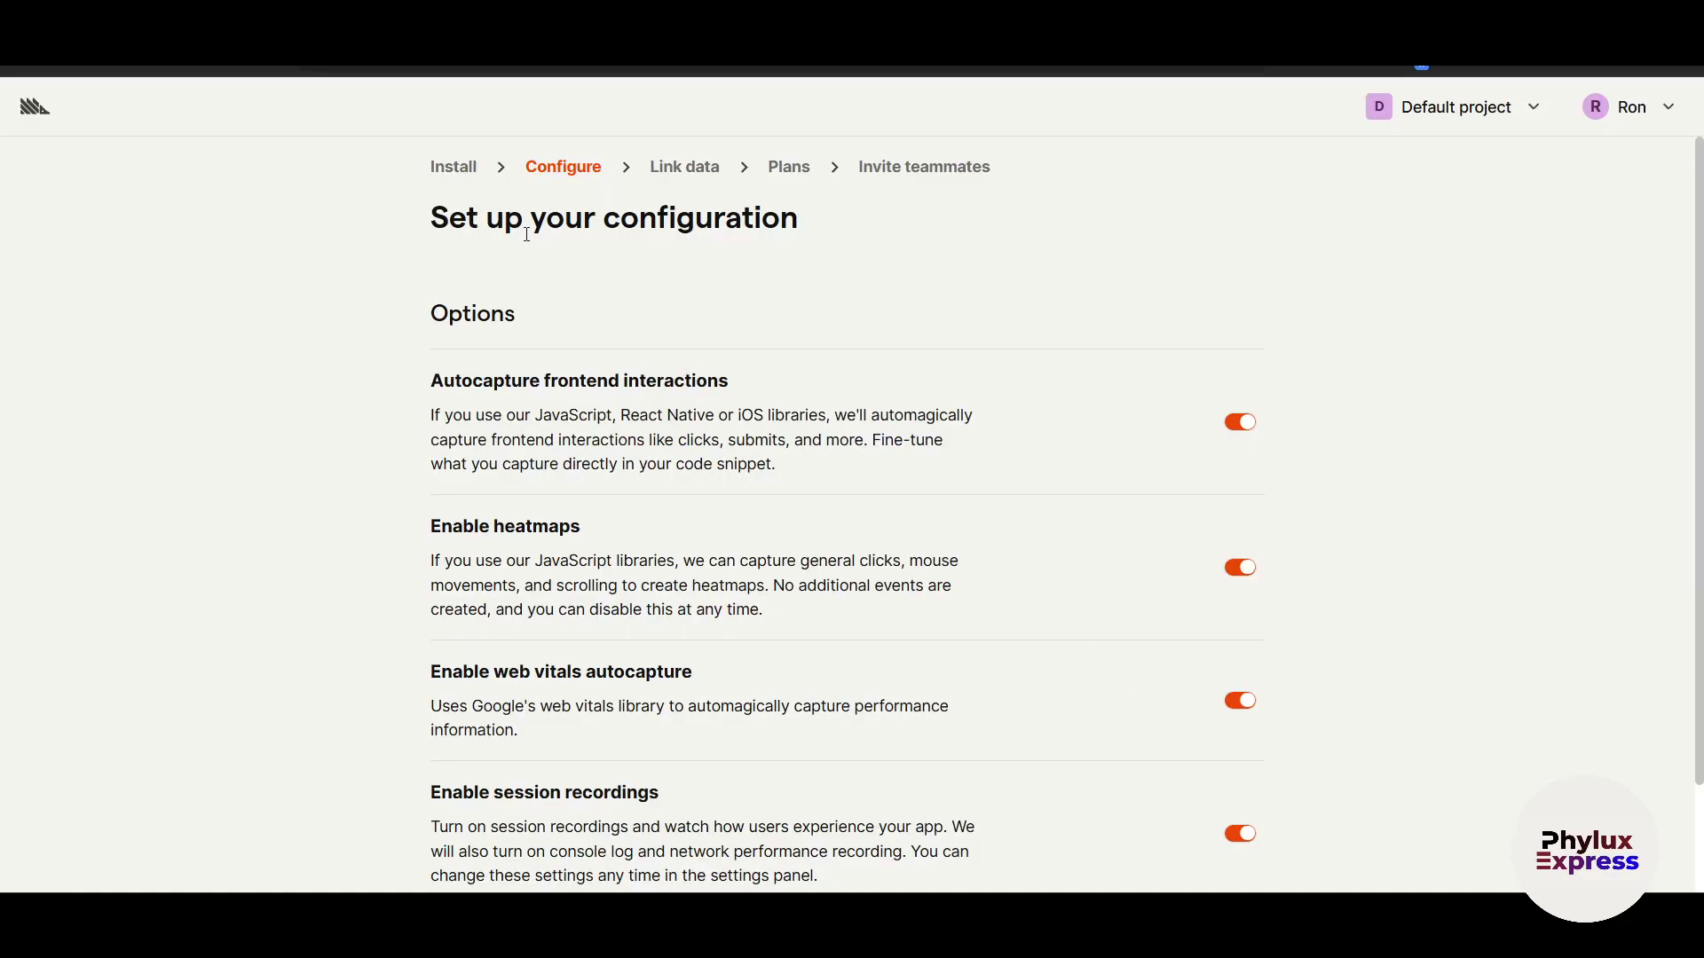
Review the configuration options and advance to the Link data step.
{"action": "left_click_drag", "start_coordinate": [529, 242], "coordinate": [833, 232]}
{"action": "left_click", "coordinate": [1134, 264]}
{"action": "scroll", "coordinate": [1198, 470], "scroll_direction": "down", "scroll_amount": 2}
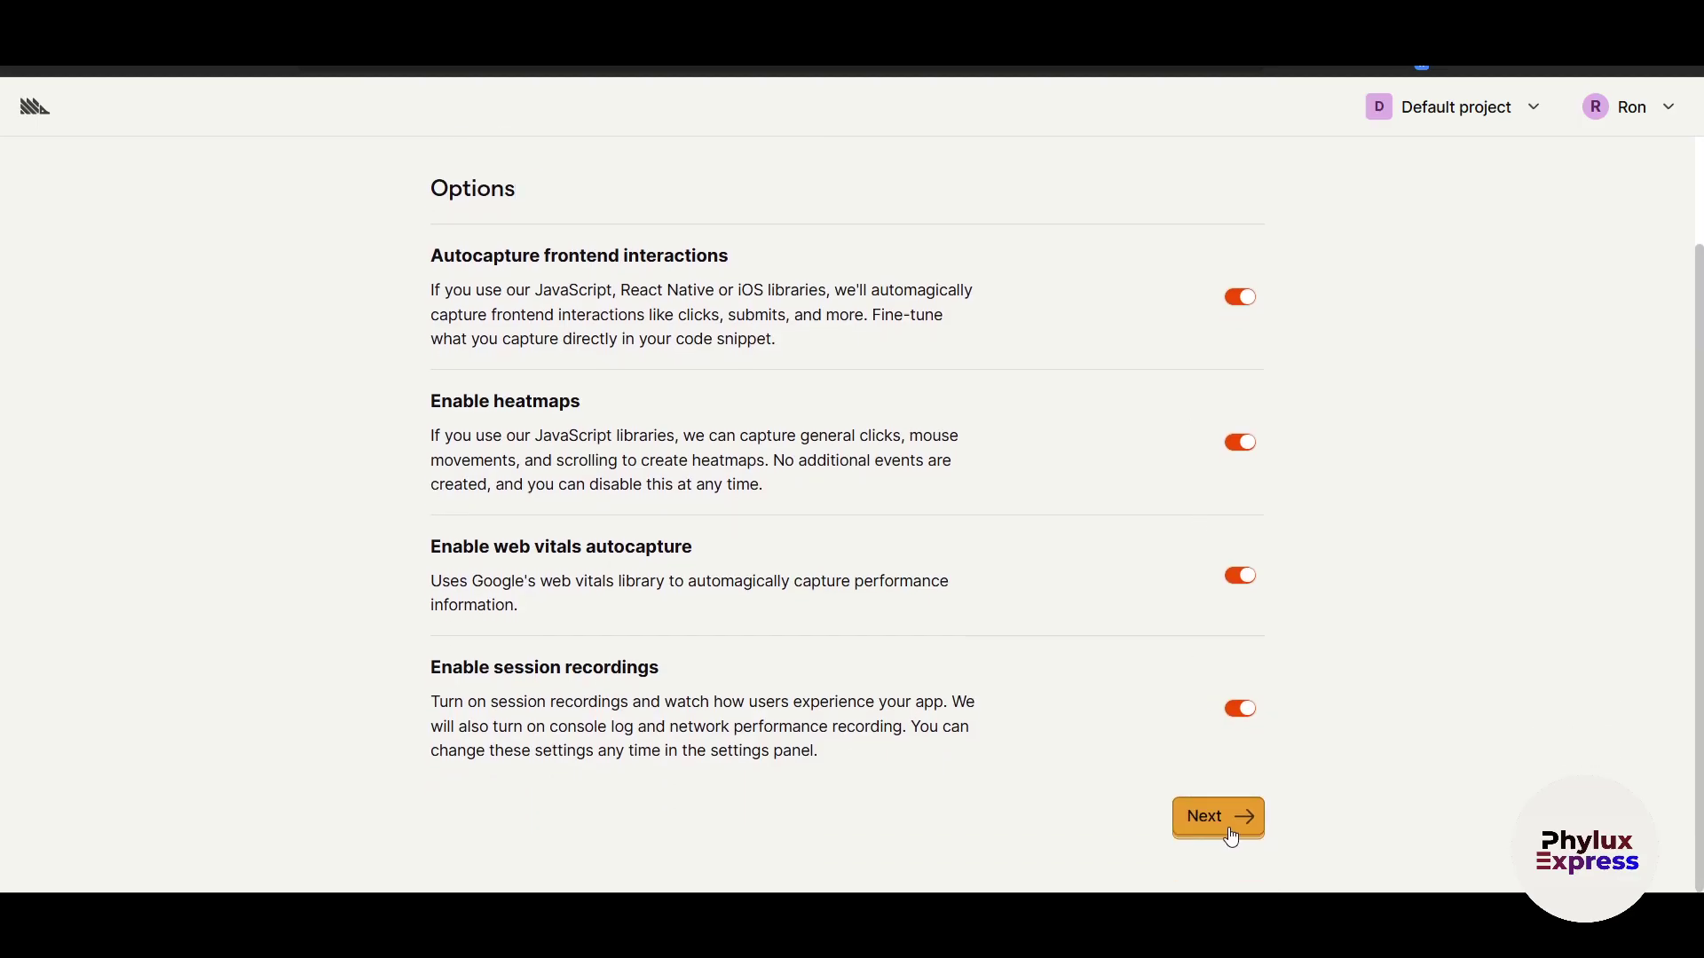
{"action": "left_click", "coordinate": [1231, 836]}
{"action": "scroll", "coordinate": [423, 637], "scroll_direction": "down", "scroll_amount": 5}
{"action": "scroll", "coordinate": [424, 637], "scroll_direction": "up", "scroll_amount": 5}
Return to the configuration step and read the Enable session recordings option.
{"action": "left_click", "coordinate": [565, 171]}
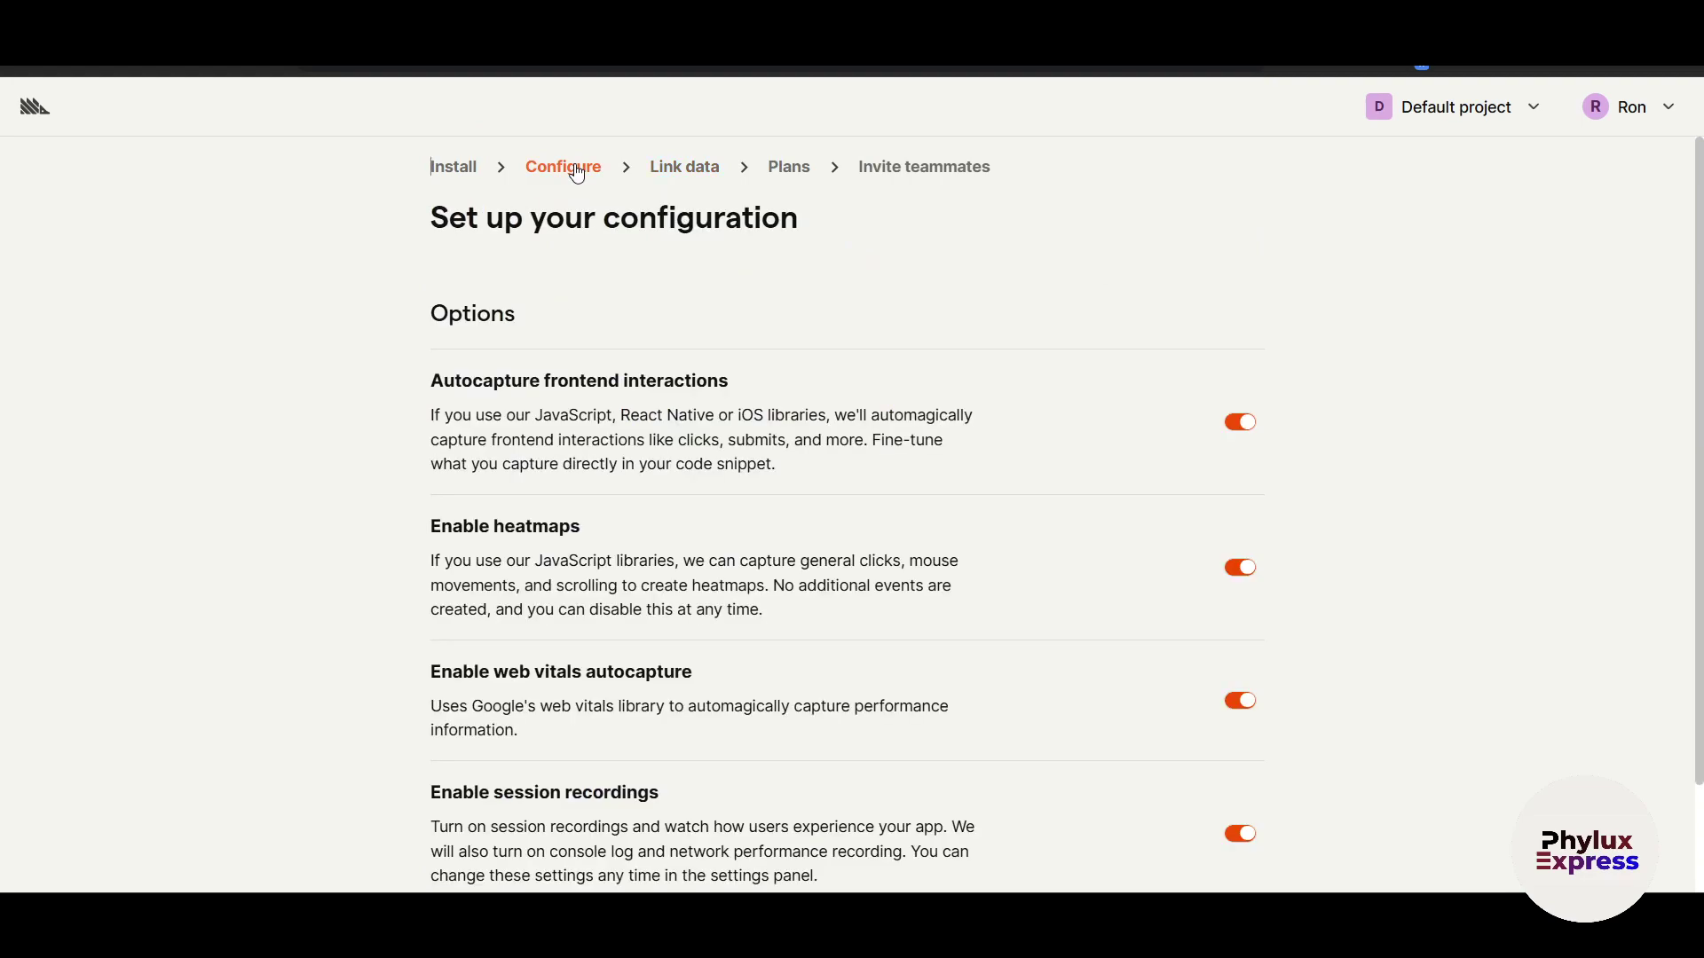
{"action": "scroll", "coordinate": [879, 711], "scroll_direction": "down", "scroll_amount": 2}
{"action": "left_click_drag", "start_coordinate": [480, 668], "coordinate": [672, 673]}
{"action": "left_click_drag", "start_coordinate": [399, 669], "coordinate": [715, 674]}
{"action": "left_click_drag", "start_coordinate": [488, 702], "coordinate": [951, 721]}
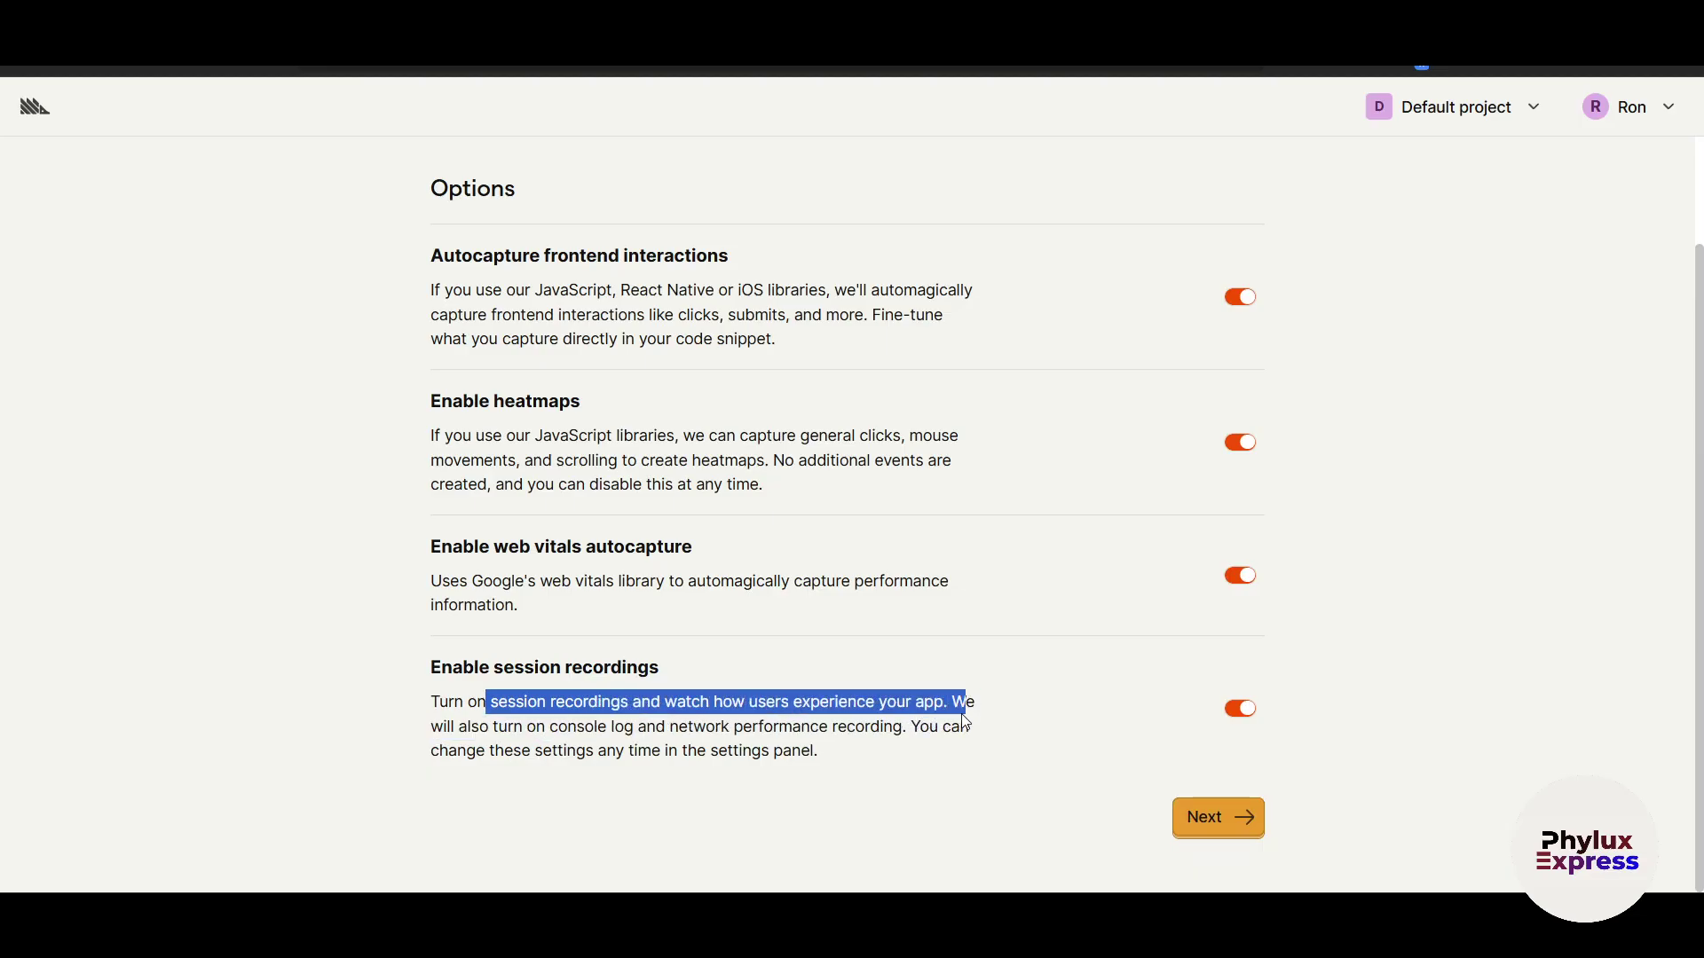
{"action": "left_click", "coordinate": [265, 772]}
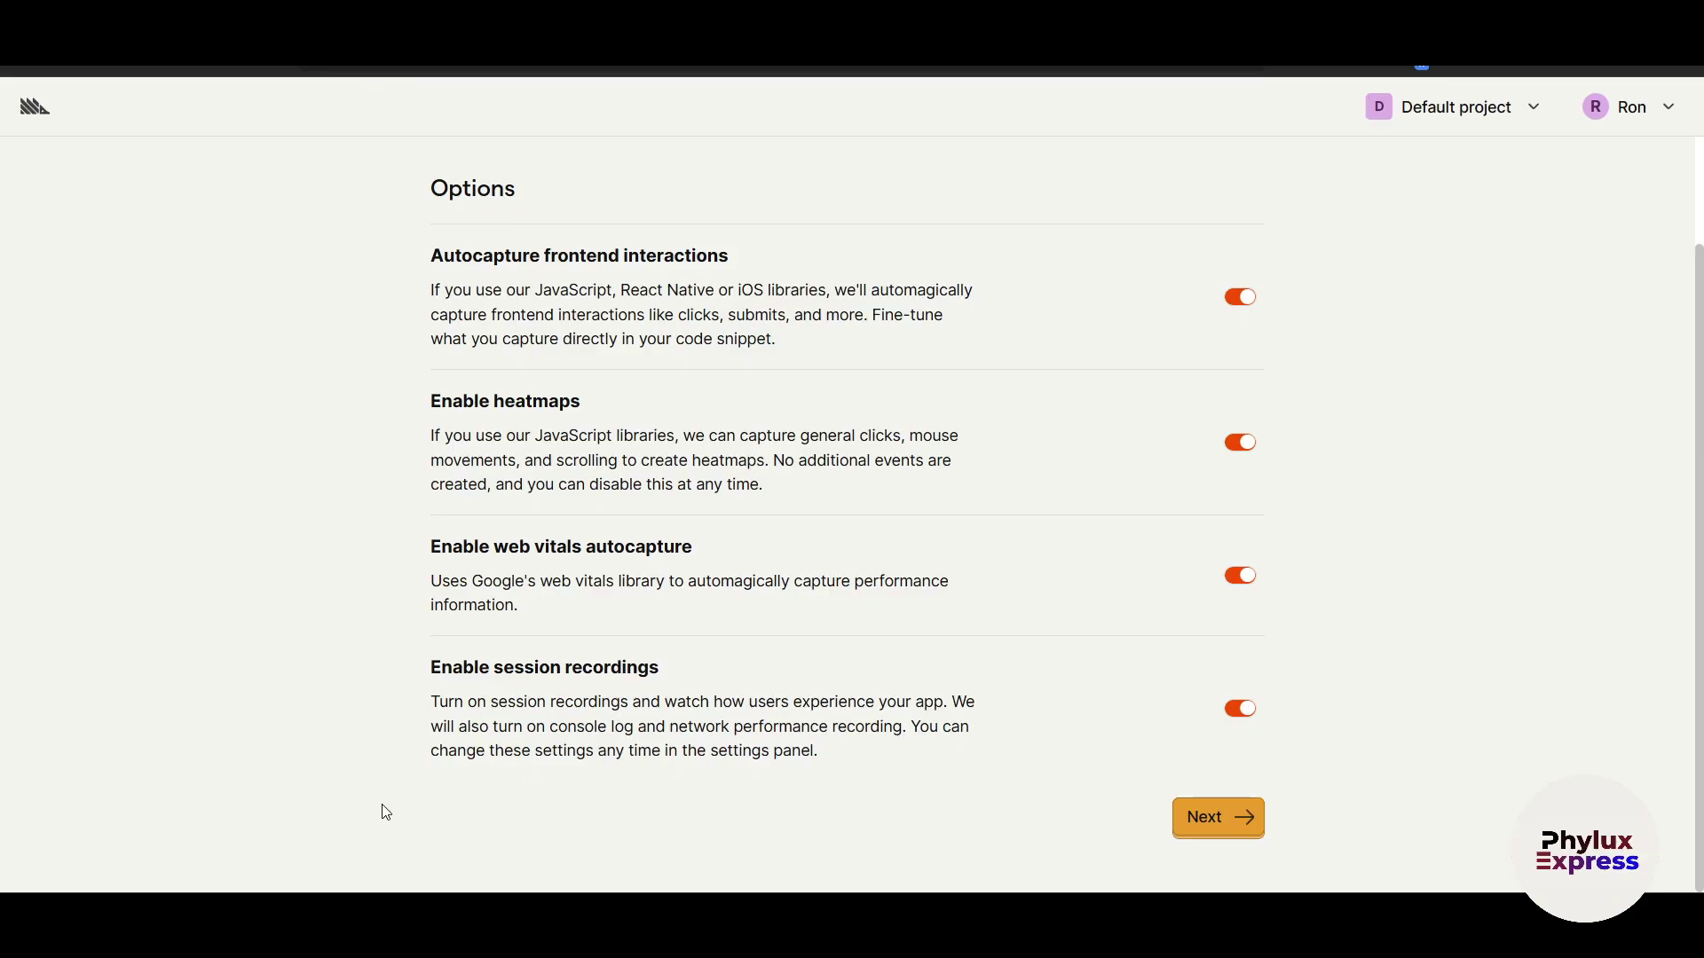
Review the web vitals and heatmaps options, then advance to Link data with all left on.
{"action": "scroll", "coordinate": [385, 812], "scroll_direction": "up", "scroll_amount": 2}
{"action": "scroll", "coordinate": [397, 802], "scroll_direction": "up", "scroll_amount": 1}
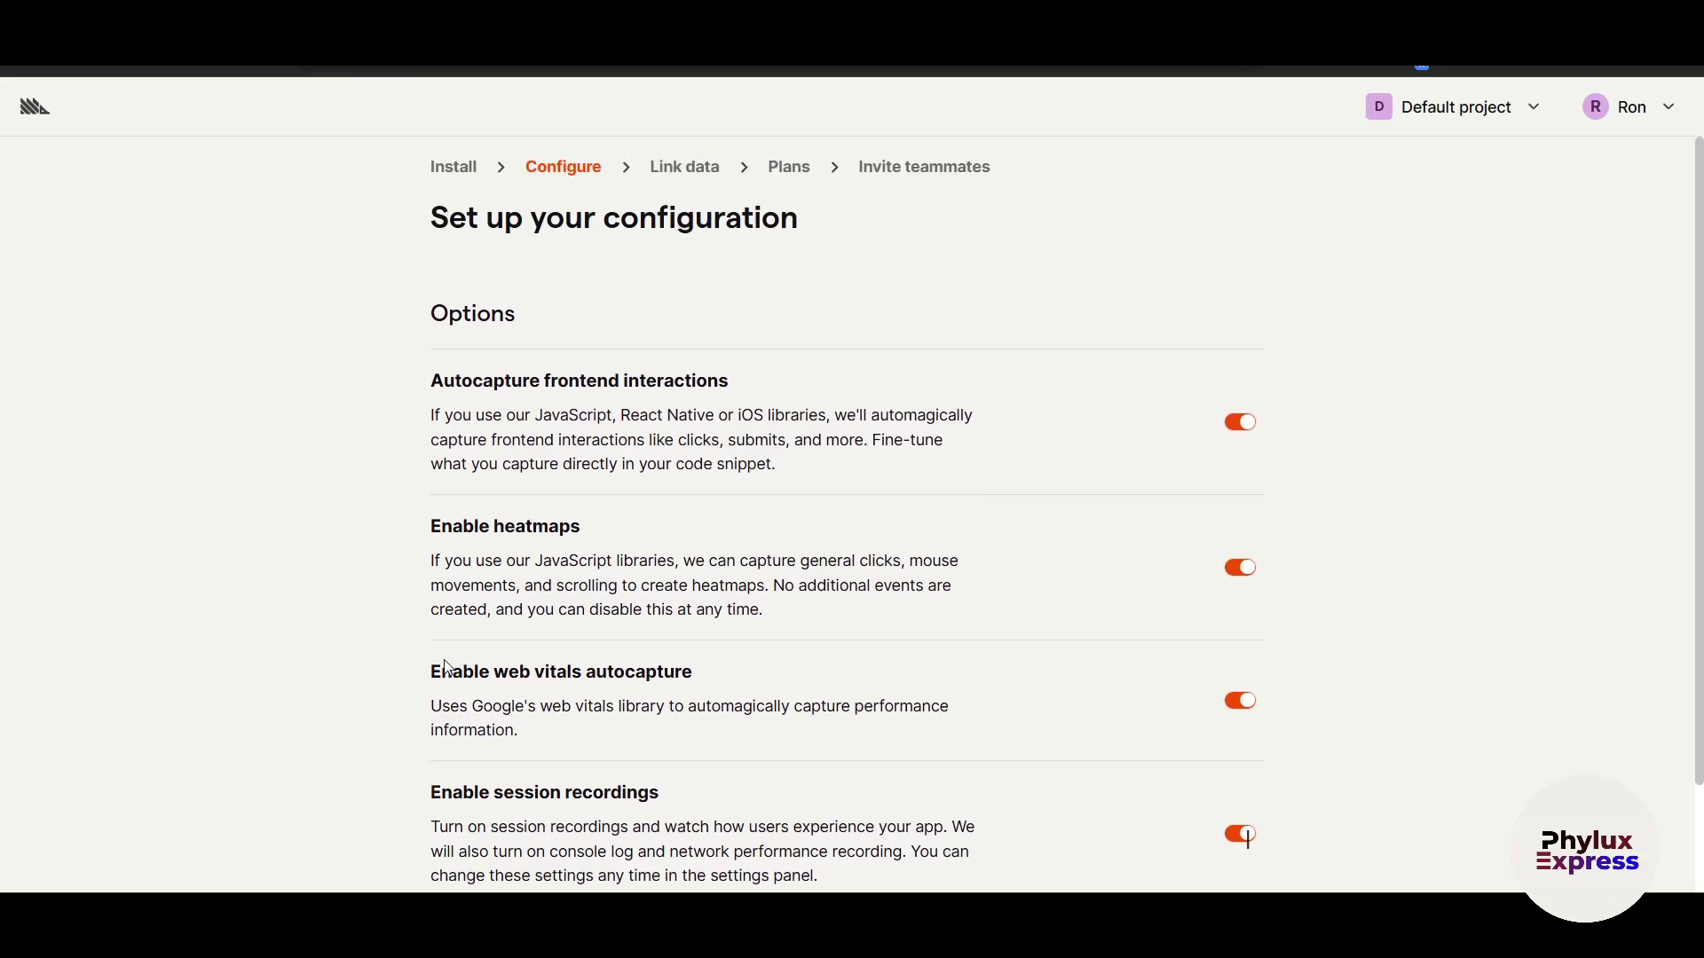
{"action": "left_click_drag", "start_coordinate": [443, 672], "coordinate": [730, 694]}
{"action": "left_click", "coordinate": [323, 706]}
{"action": "left_click_drag", "start_coordinate": [432, 532], "coordinate": [663, 539]}
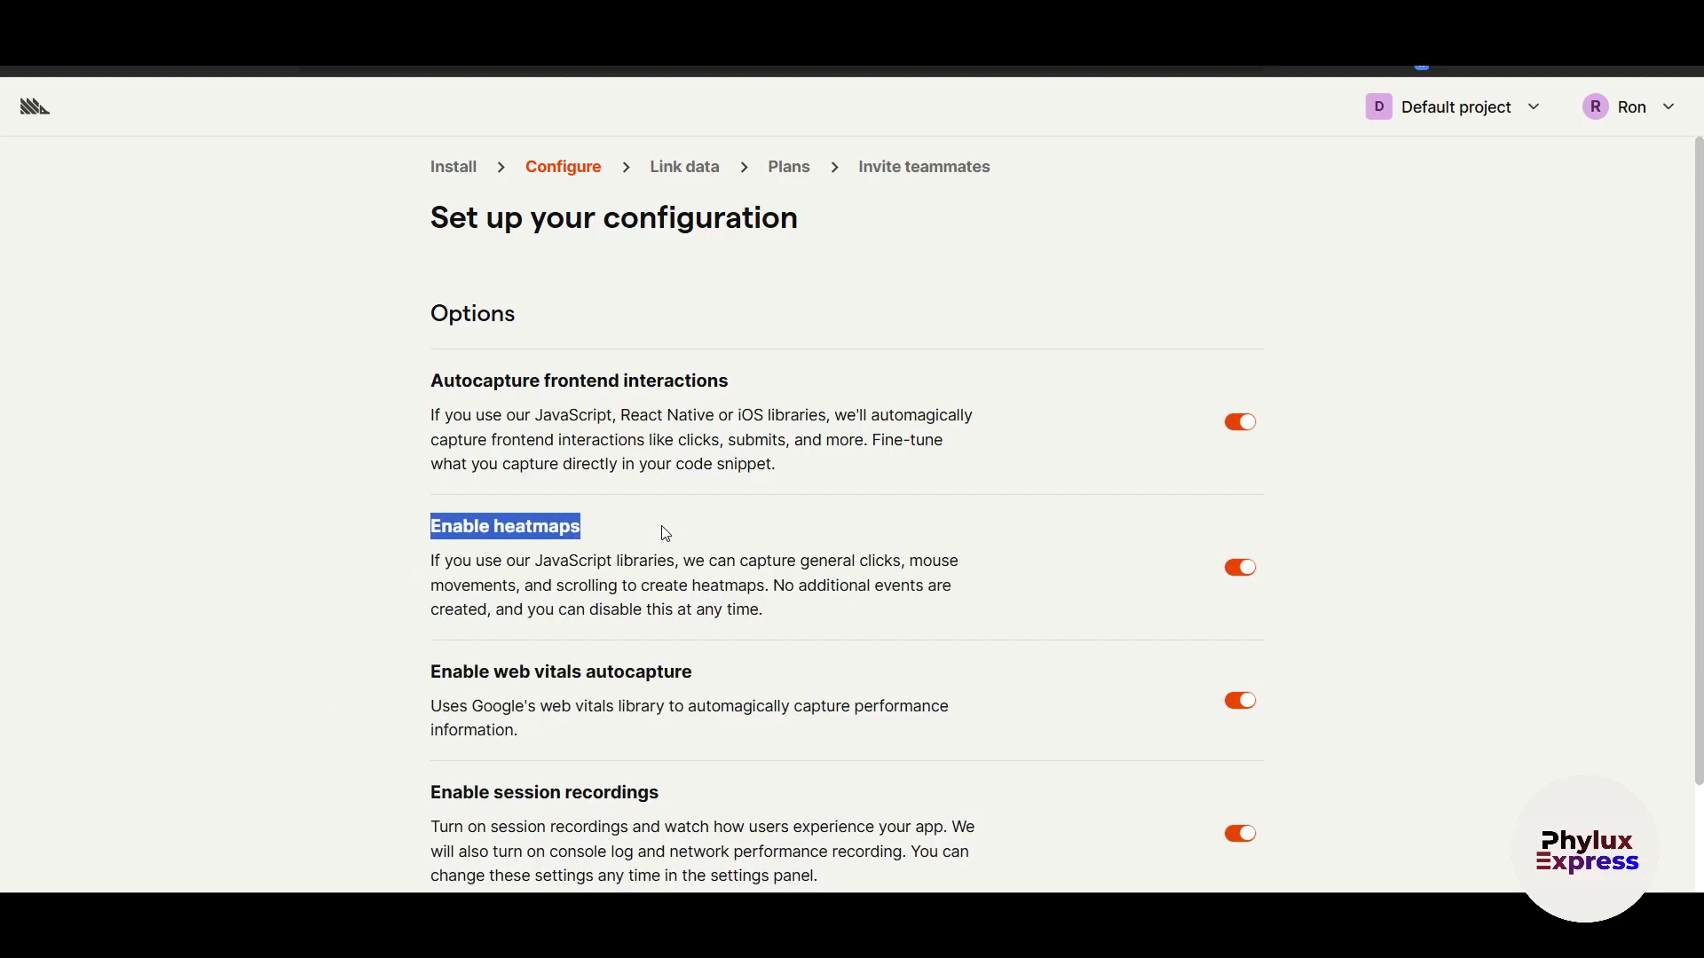
{"action": "scroll", "coordinate": [1103, 502], "scroll_direction": "down", "scroll_amount": 3}
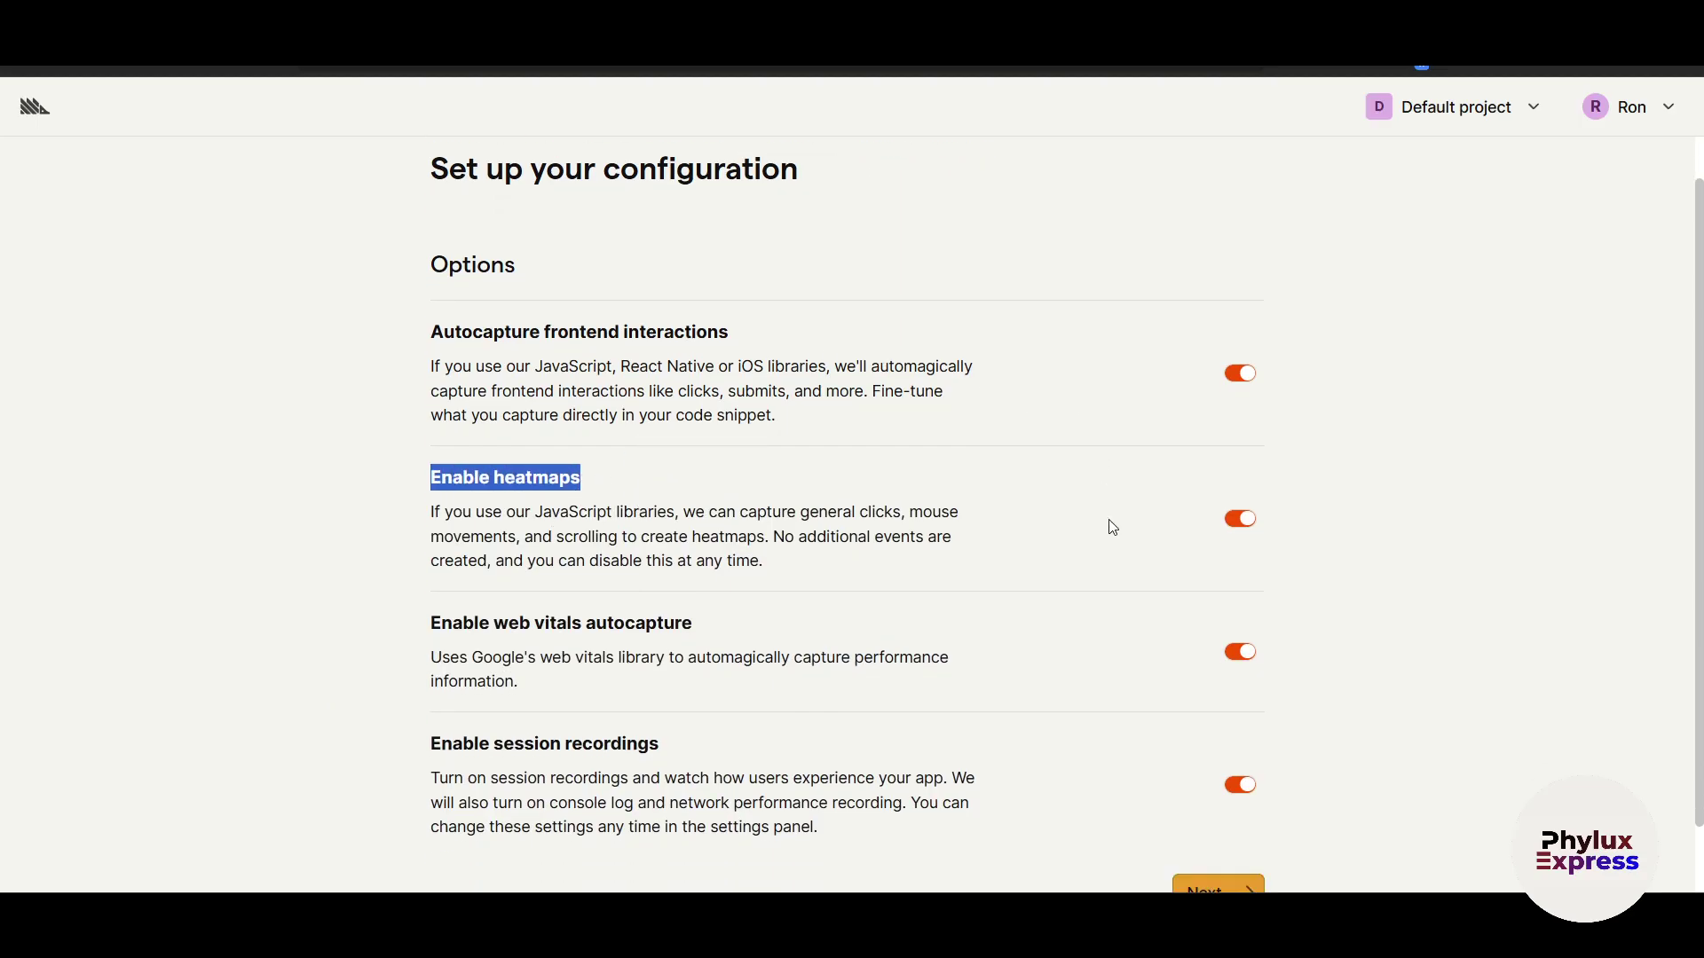
{"action": "left_click", "coordinate": [1216, 824]}
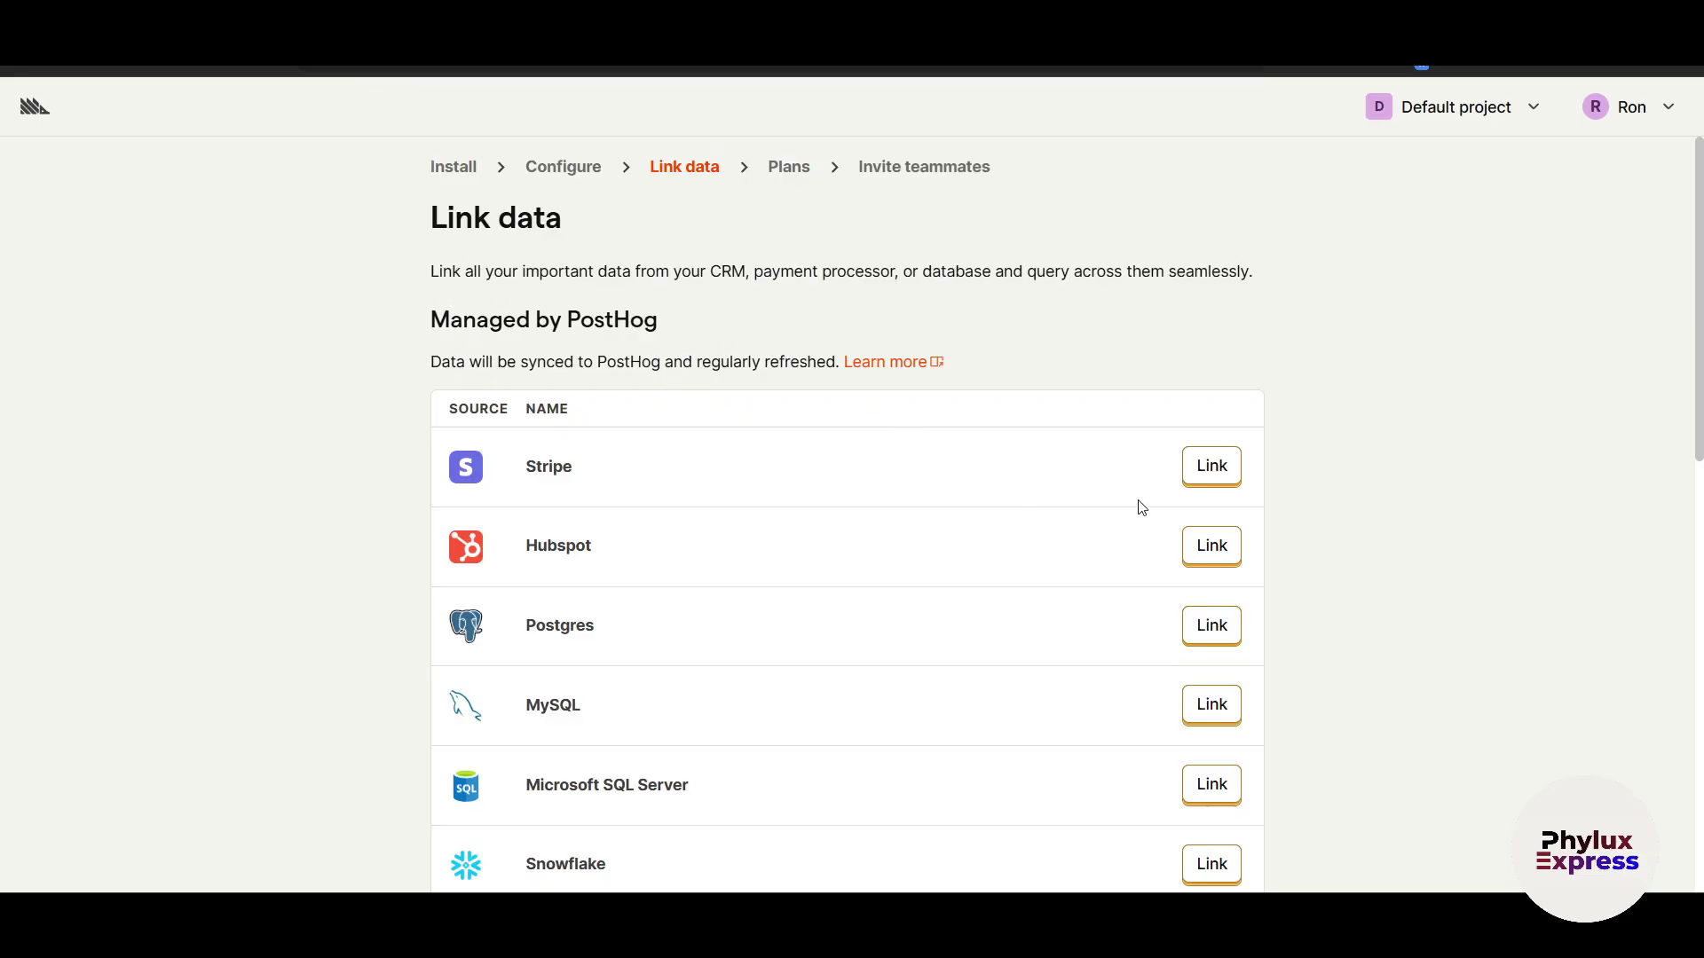
Open the Stripe source setup and look over its API key and Table prefix fields.
{"action": "scroll", "coordinate": [1153, 488], "scroll_direction": "down", "scroll_amount": 1}
{"action": "scroll", "coordinate": [1184, 470], "scroll_direction": "down", "scroll_amount": 5}
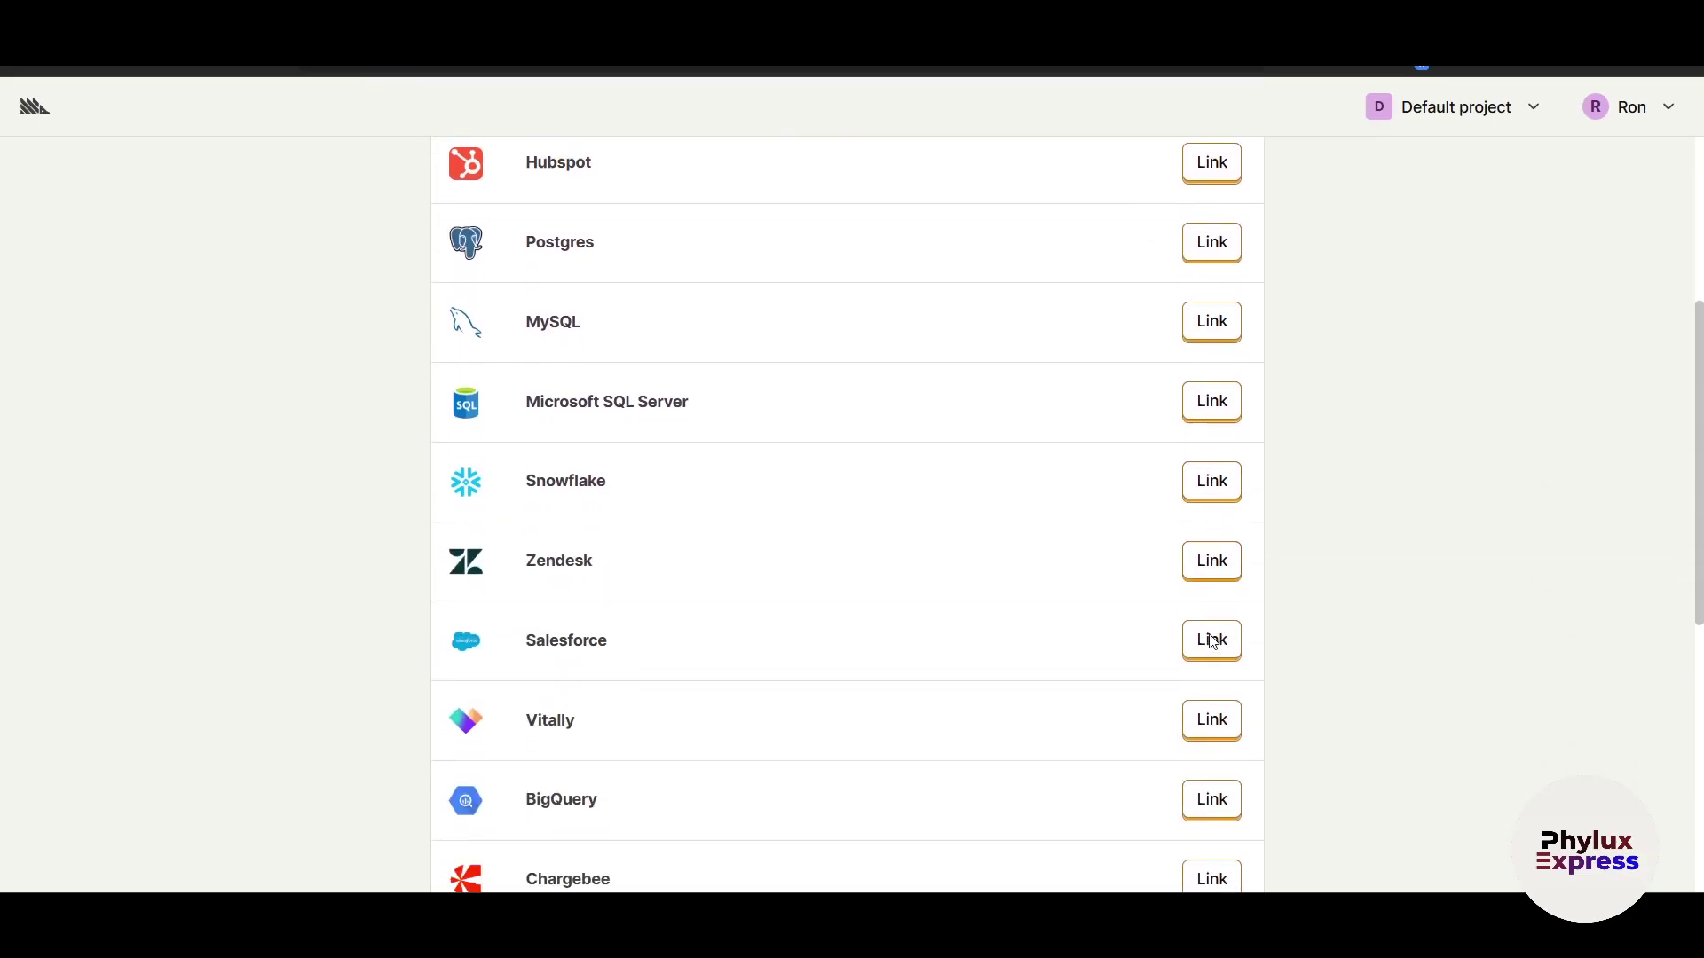
{"action": "scroll", "coordinate": [1221, 698], "scroll_direction": "up", "scroll_amount": 6}
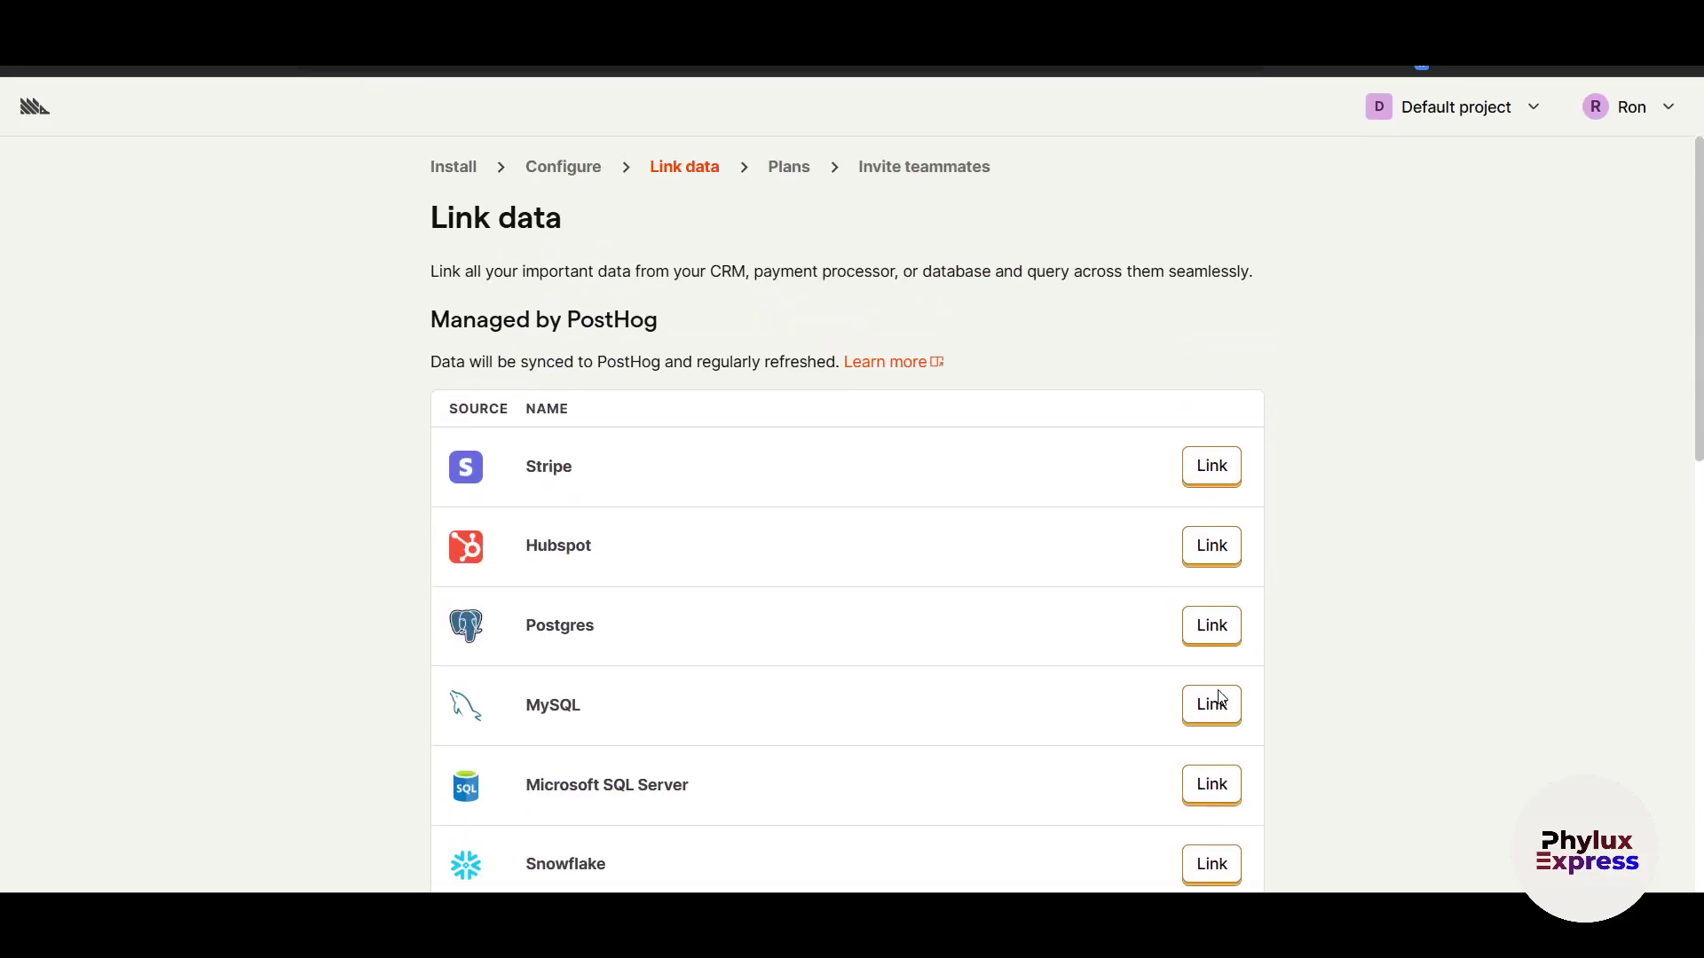
{"action": "left_click", "coordinate": [1216, 468]}
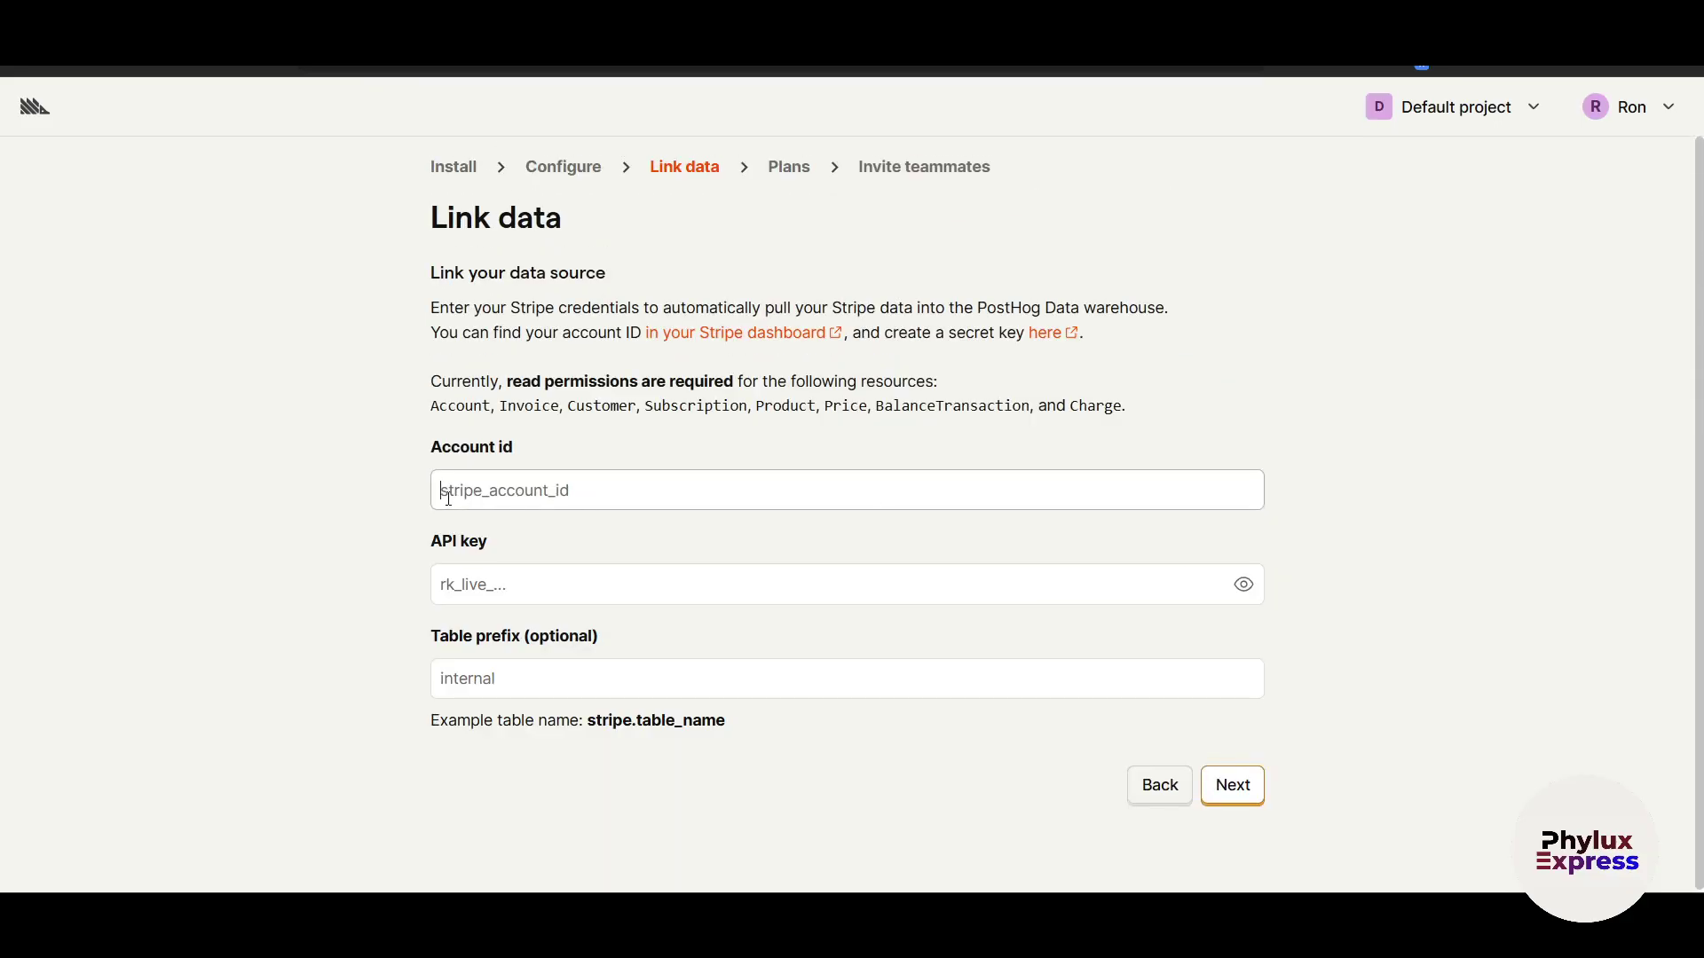
{"action": "left_click", "coordinate": [626, 586]}
{"action": "left_click", "coordinate": [593, 688]}
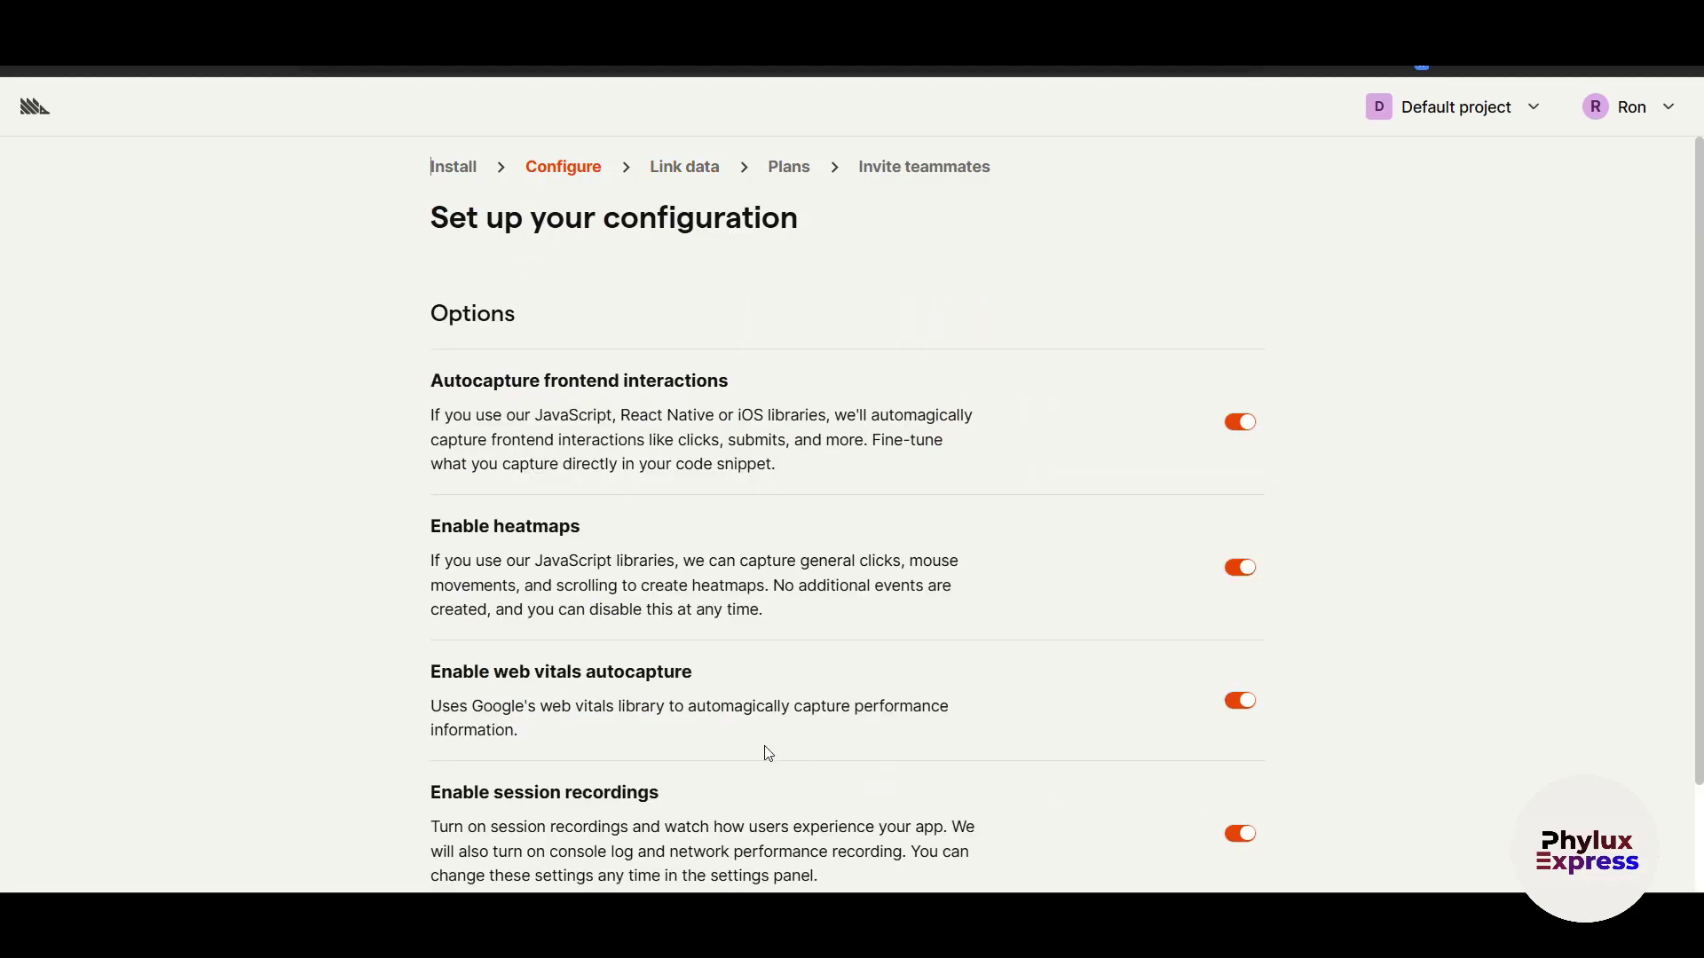
{"action": "scroll", "coordinate": [476, 696], "scroll_direction": "down", "scroll_amount": 1}
{"action": "scroll", "coordinate": [476, 697], "scroll_direction": "down", "scroll_amount": 1}
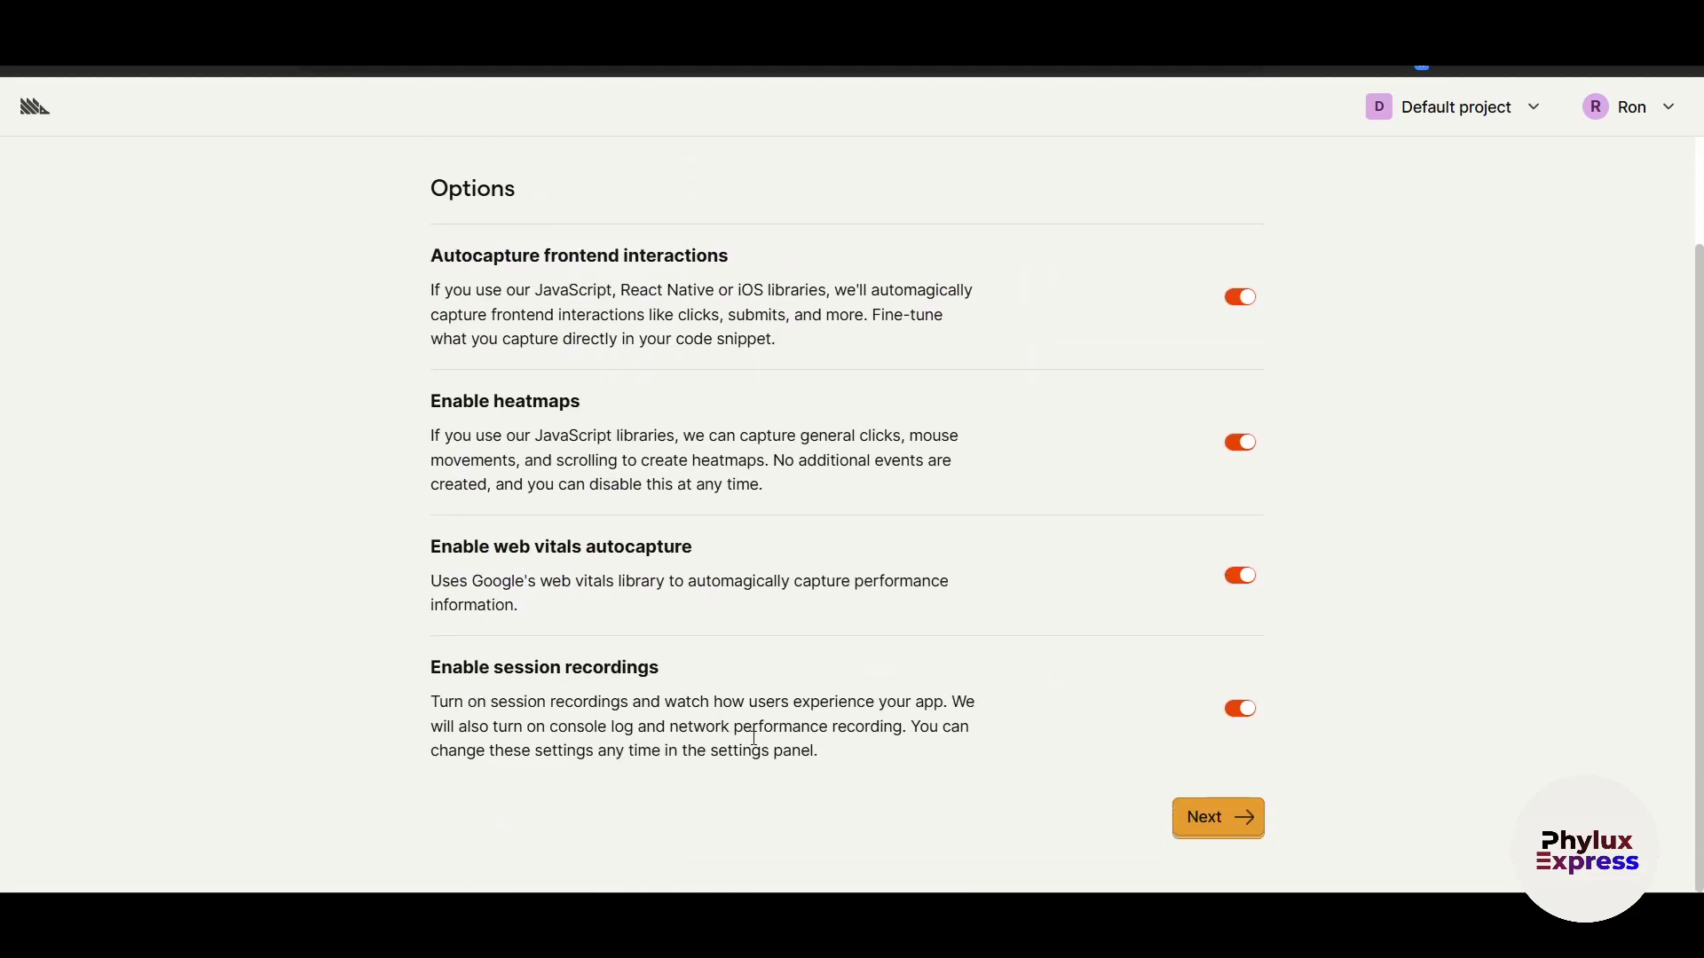
Back on Link data, browse the self-managed sources and skip linking any data.
{"action": "left_click", "coordinate": [1199, 815]}
{"action": "scroll", "coordinate": [1281, 783], "scroll_direction": "down", "scroll_amount": 10}
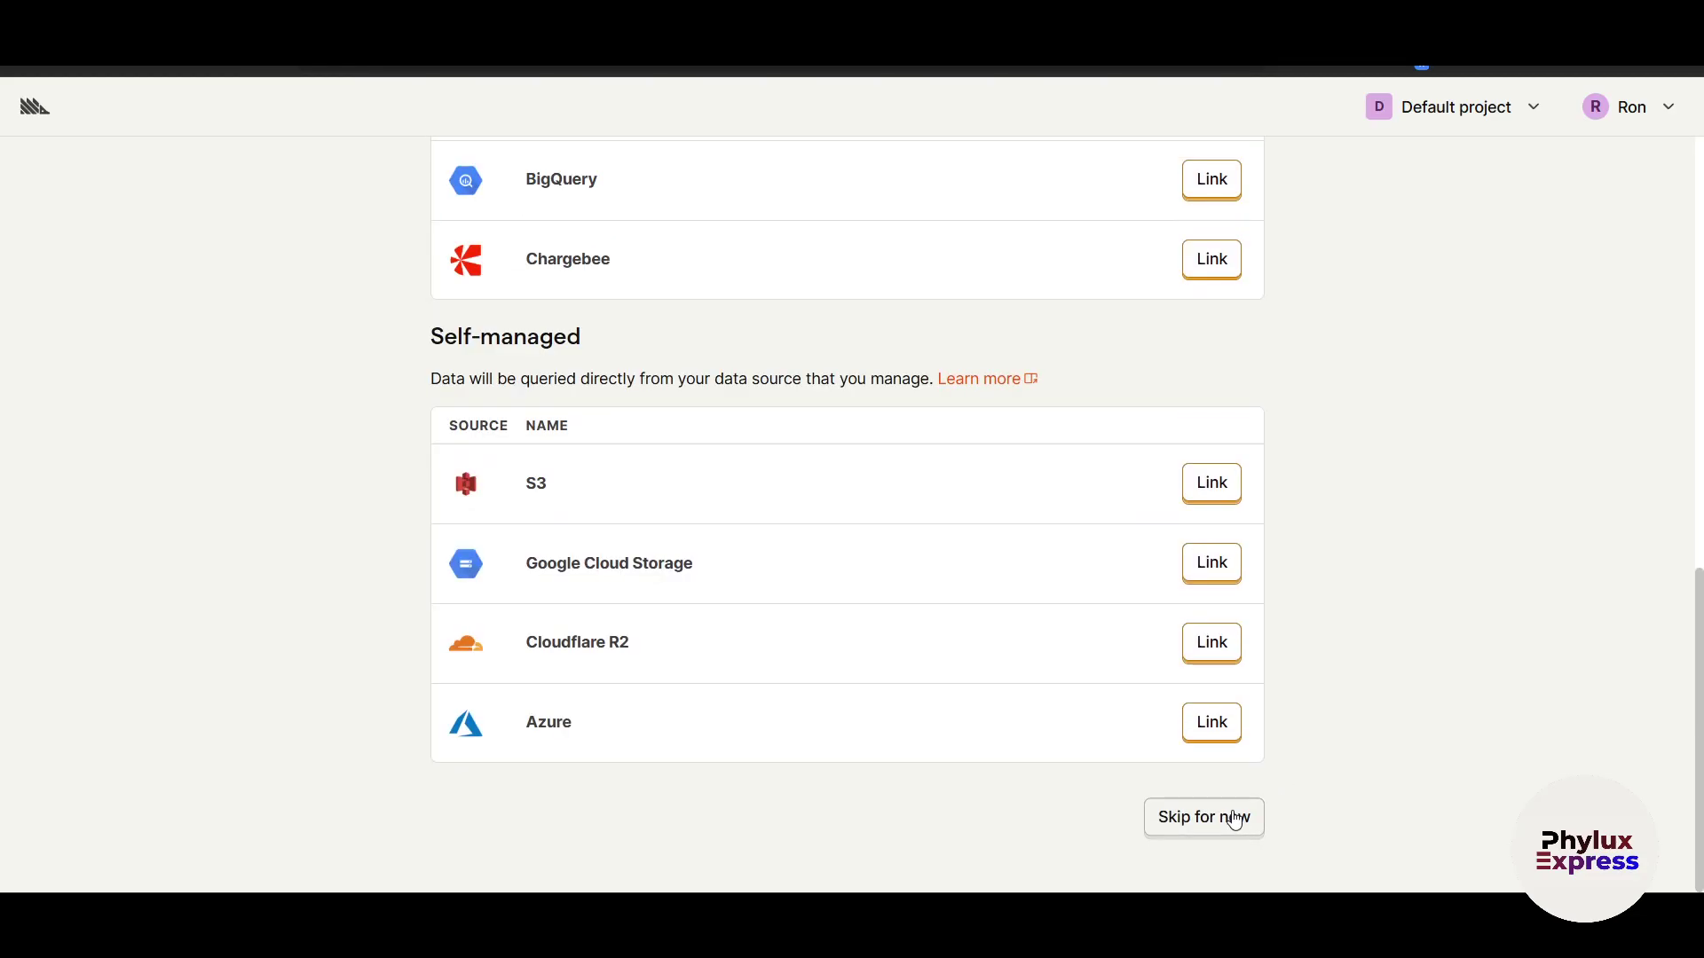
{"action": "left_click_drag", "start_coordinate": [469, 355], "coordinate": [676, 352]}
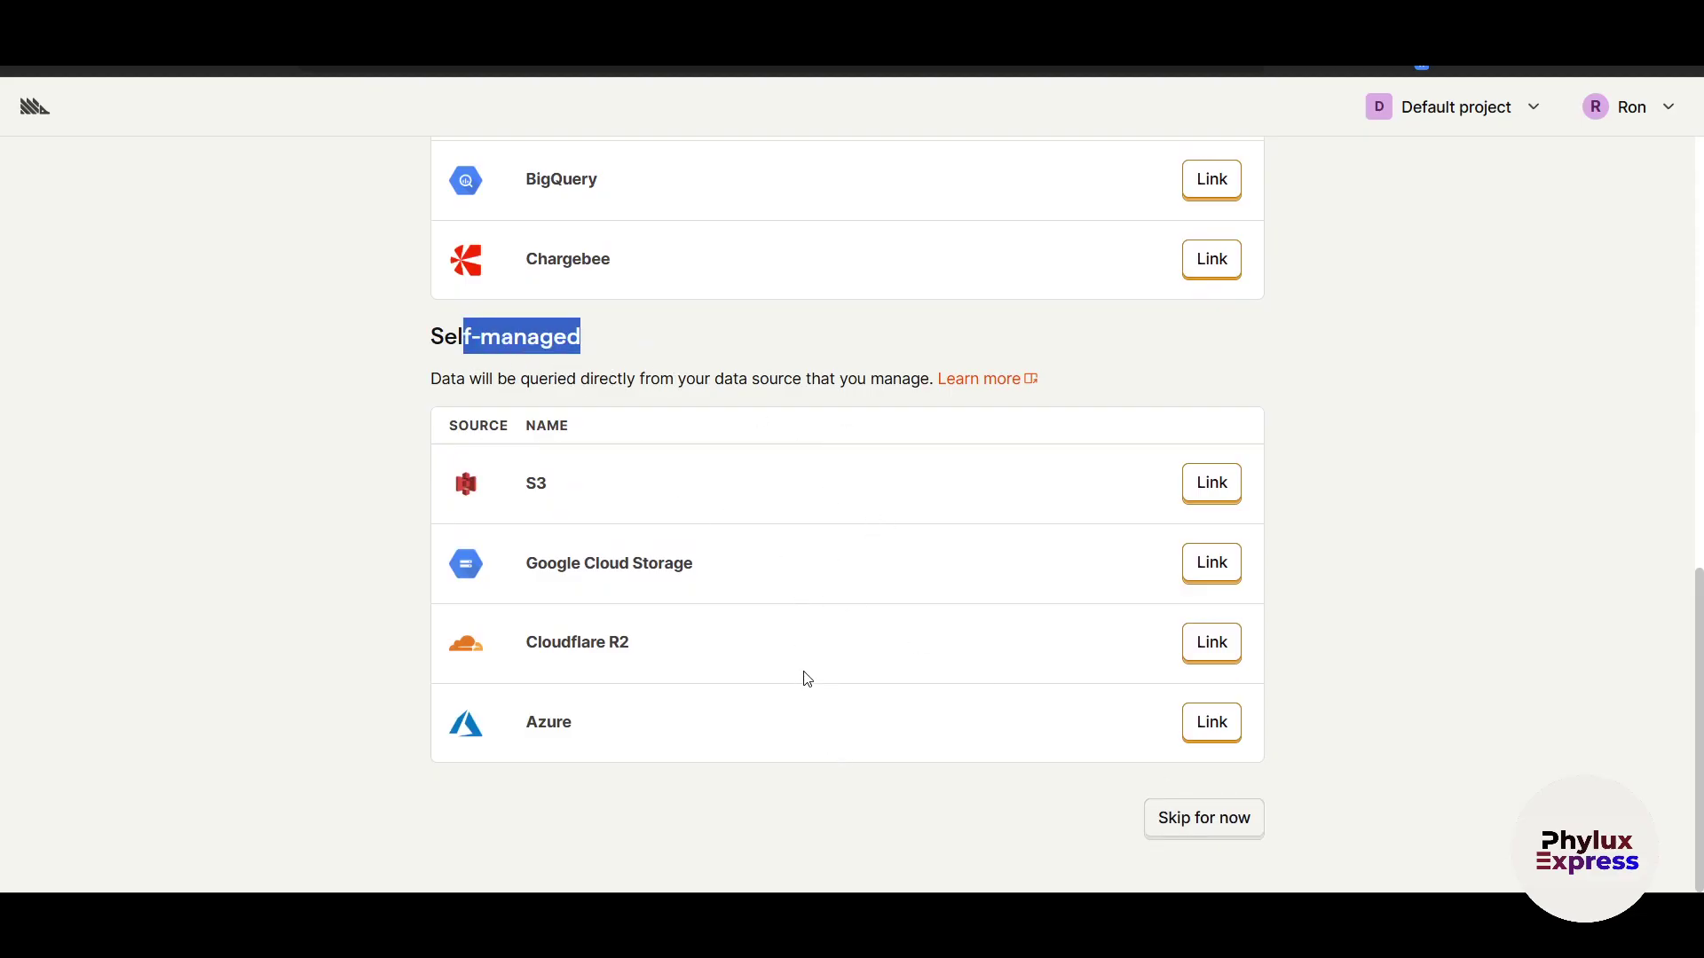
{"action": "scroll", "coordinate": [789, 704], "scroll_direction": "up", "scroll_amount": 8}
{"action": "scroll", "coordinate": [870, 651], "scroll_direction": "down", "scroll_amount": 5}
{"action": "scroll", "coordinate": [870, 651], "scroll_direction": "down", "scroll_amount": 4}
{"action": "left_click", "coordinate": [1190, 814]}
{"action": "scroll", "coordinate": [1319, 701], "scroll_direction": "down", "scroll_amount": 3}
Pick the Totally free plan on the Select a plan step.
{"action": "scroll", "coordinate": [1320, 701], "scroll_direction": "up", "scroll_amount": 3}
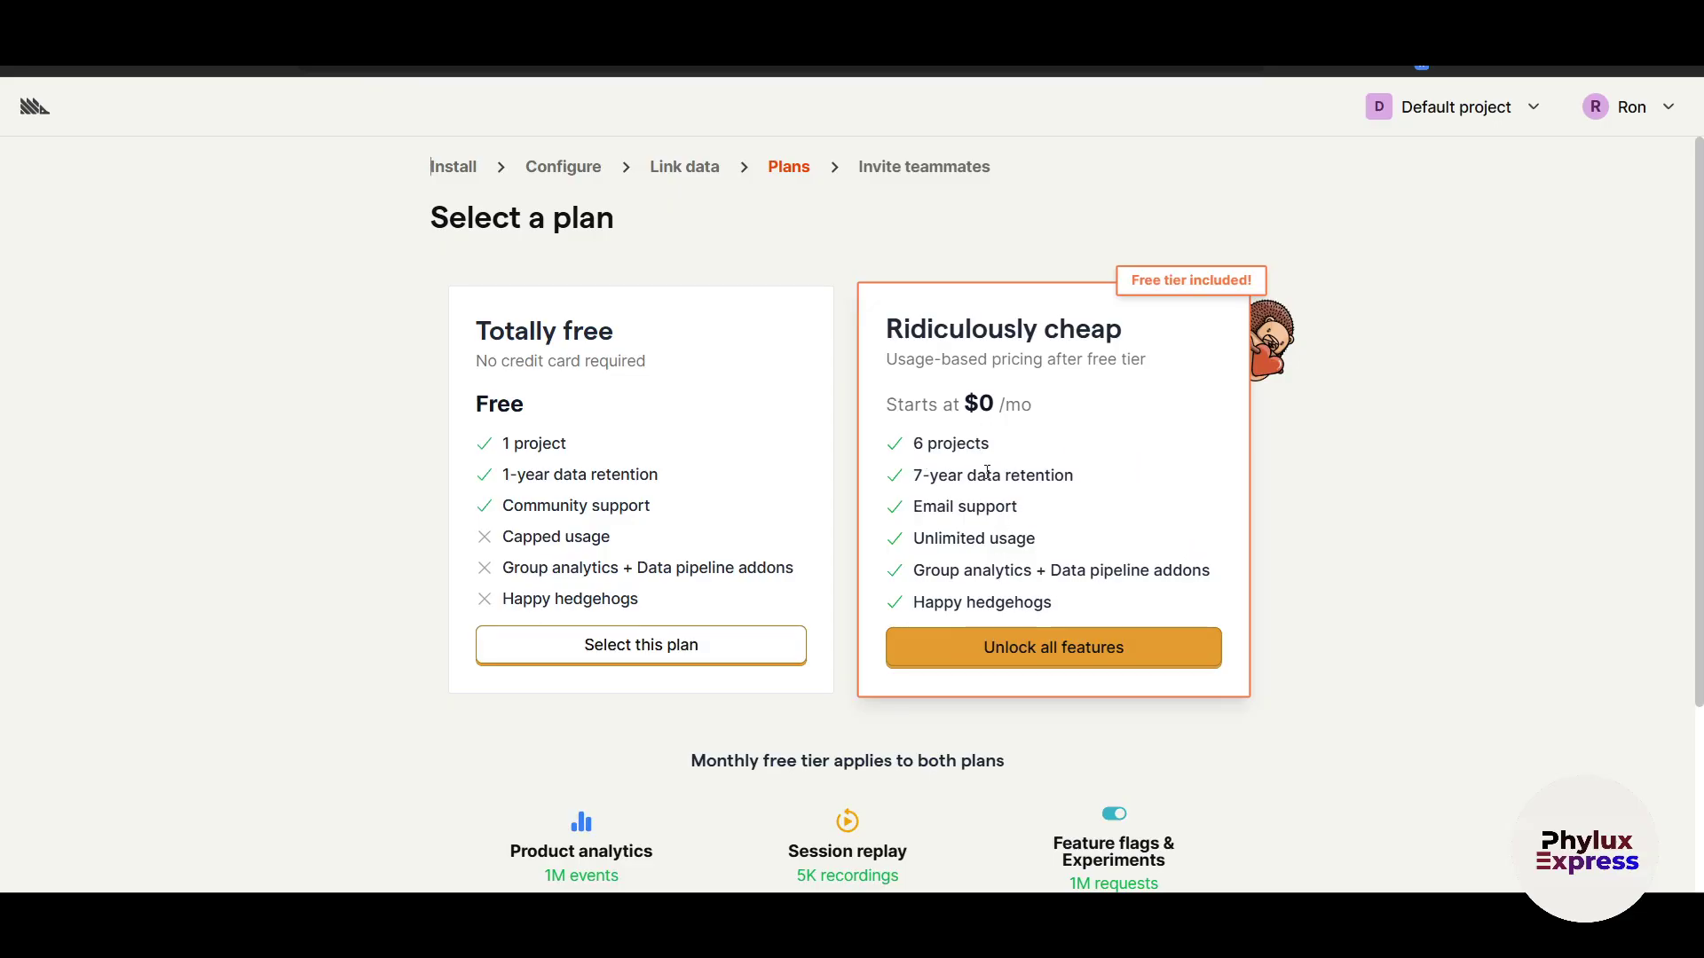
{"action": "left_click", "coordinate": [708, 658]}
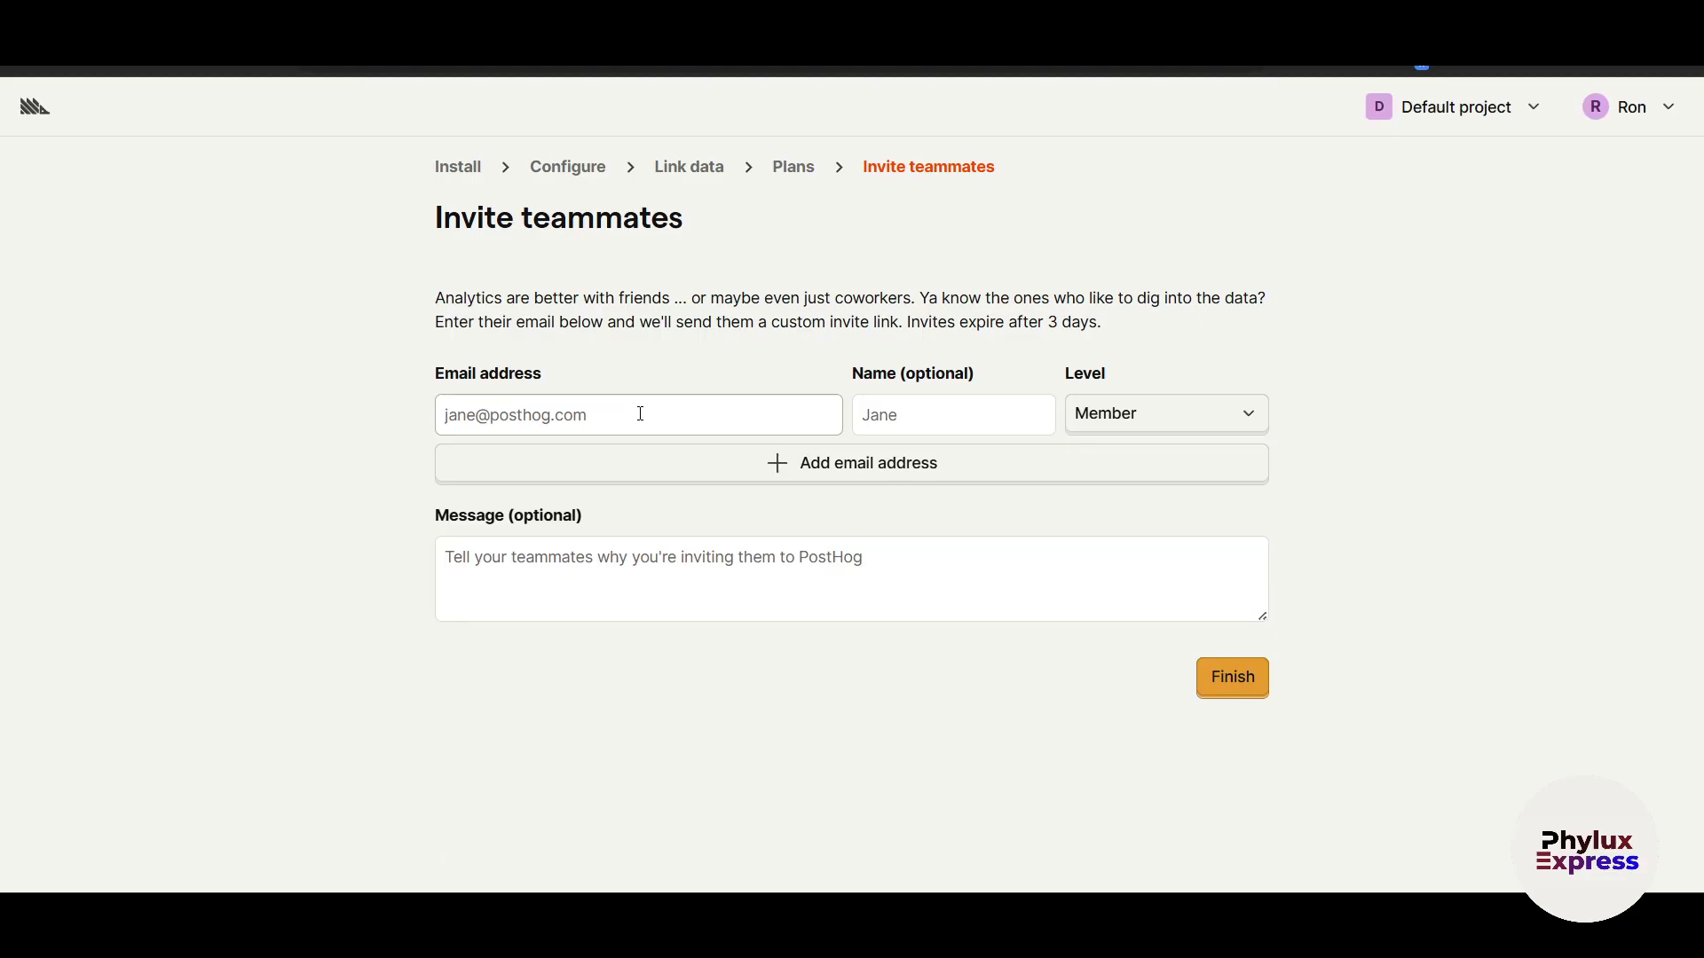
Leave the invite level at Member with no teammate details and finish onboarding.
{"action": "left_click", "coordinate": [905, 423]}
{"action": "left_click", "coordinate": [1155, 414]}
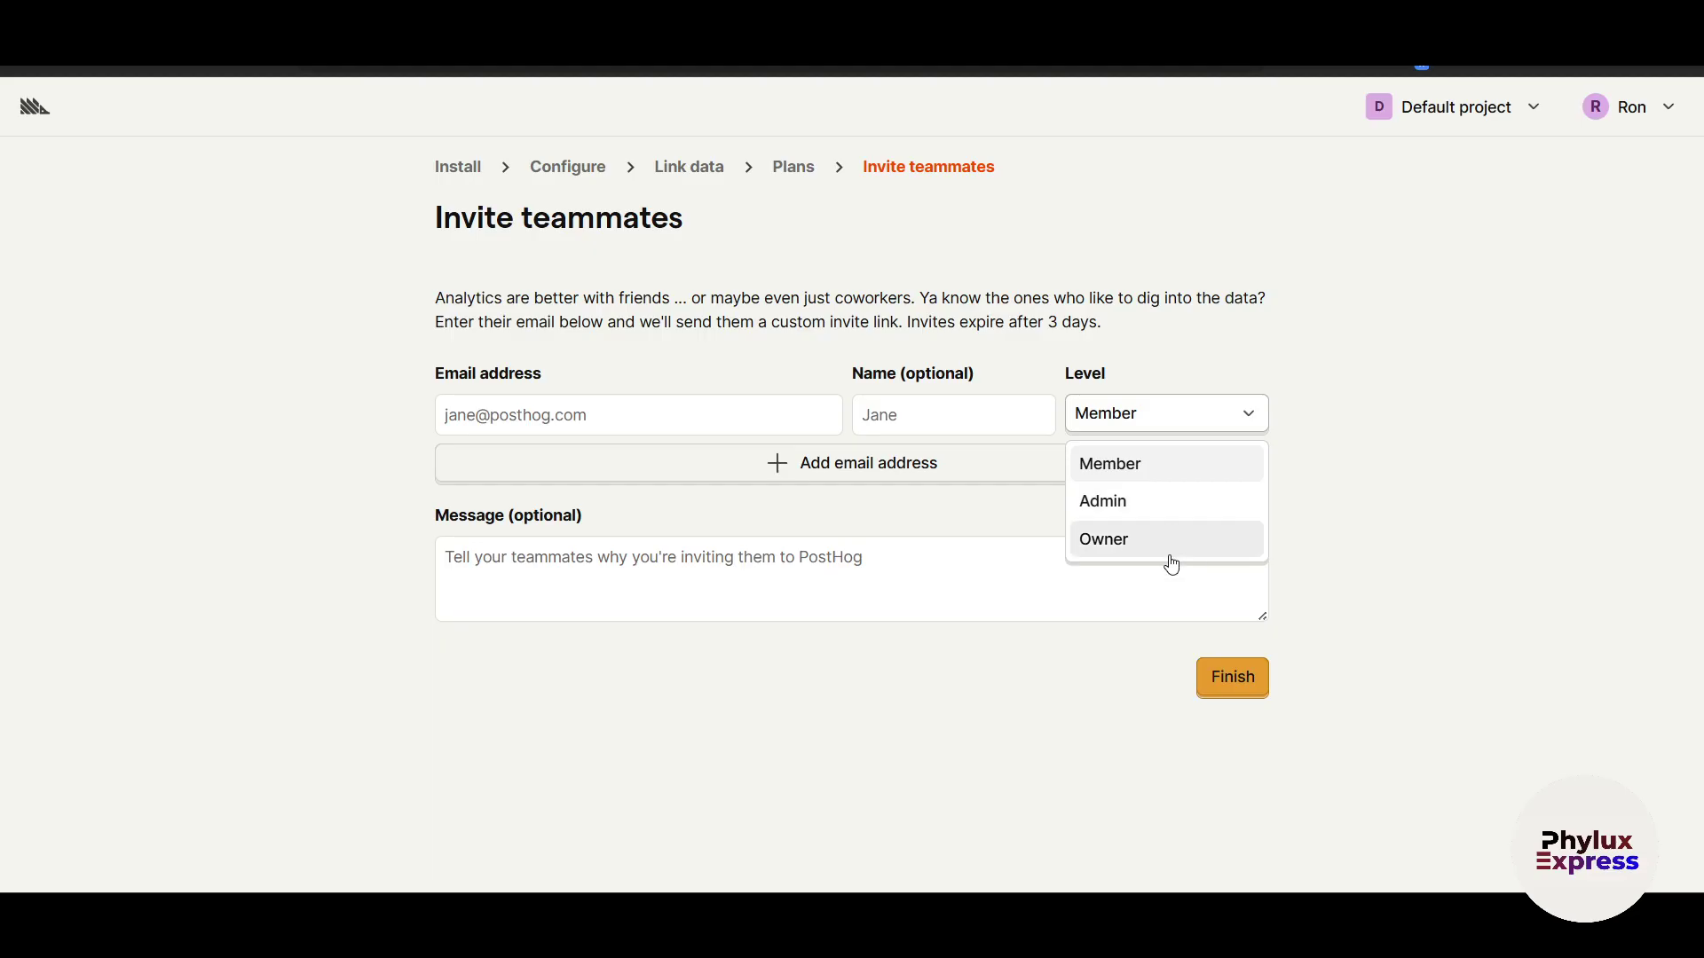
{"action": "left_click", "coordinate": [1400, 506]}
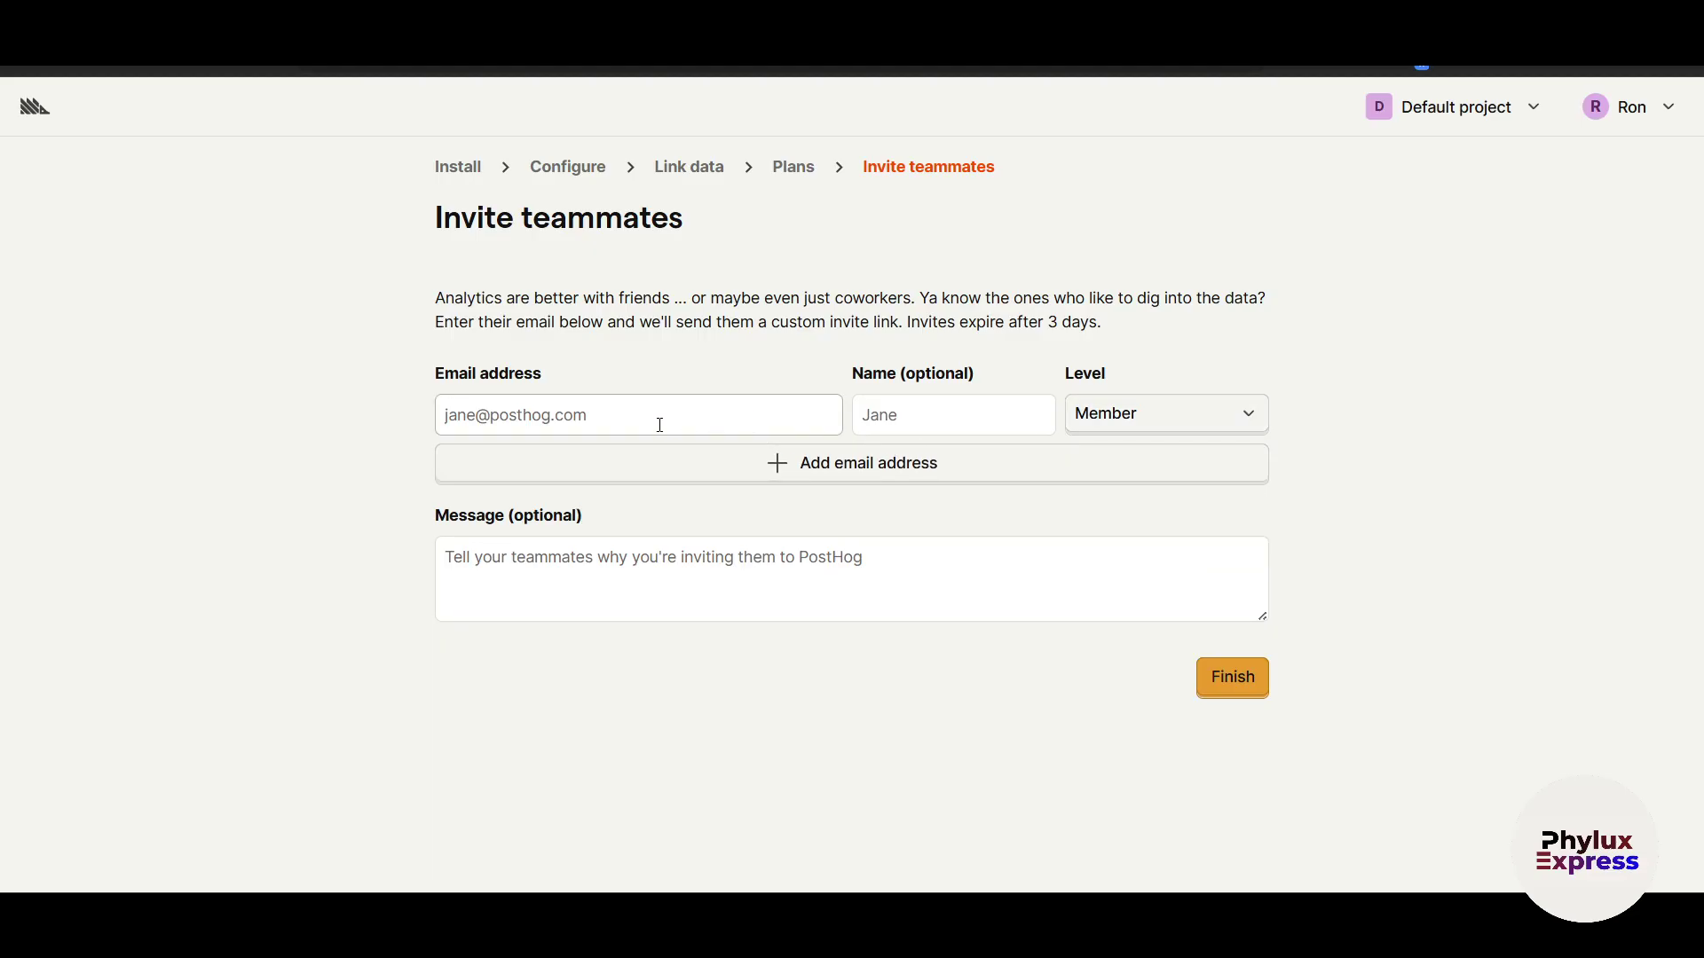
{"action": "left_click", "coordinate": [1241, 694]}
{"action": "left_click", "coordinate": [1241, 695]}
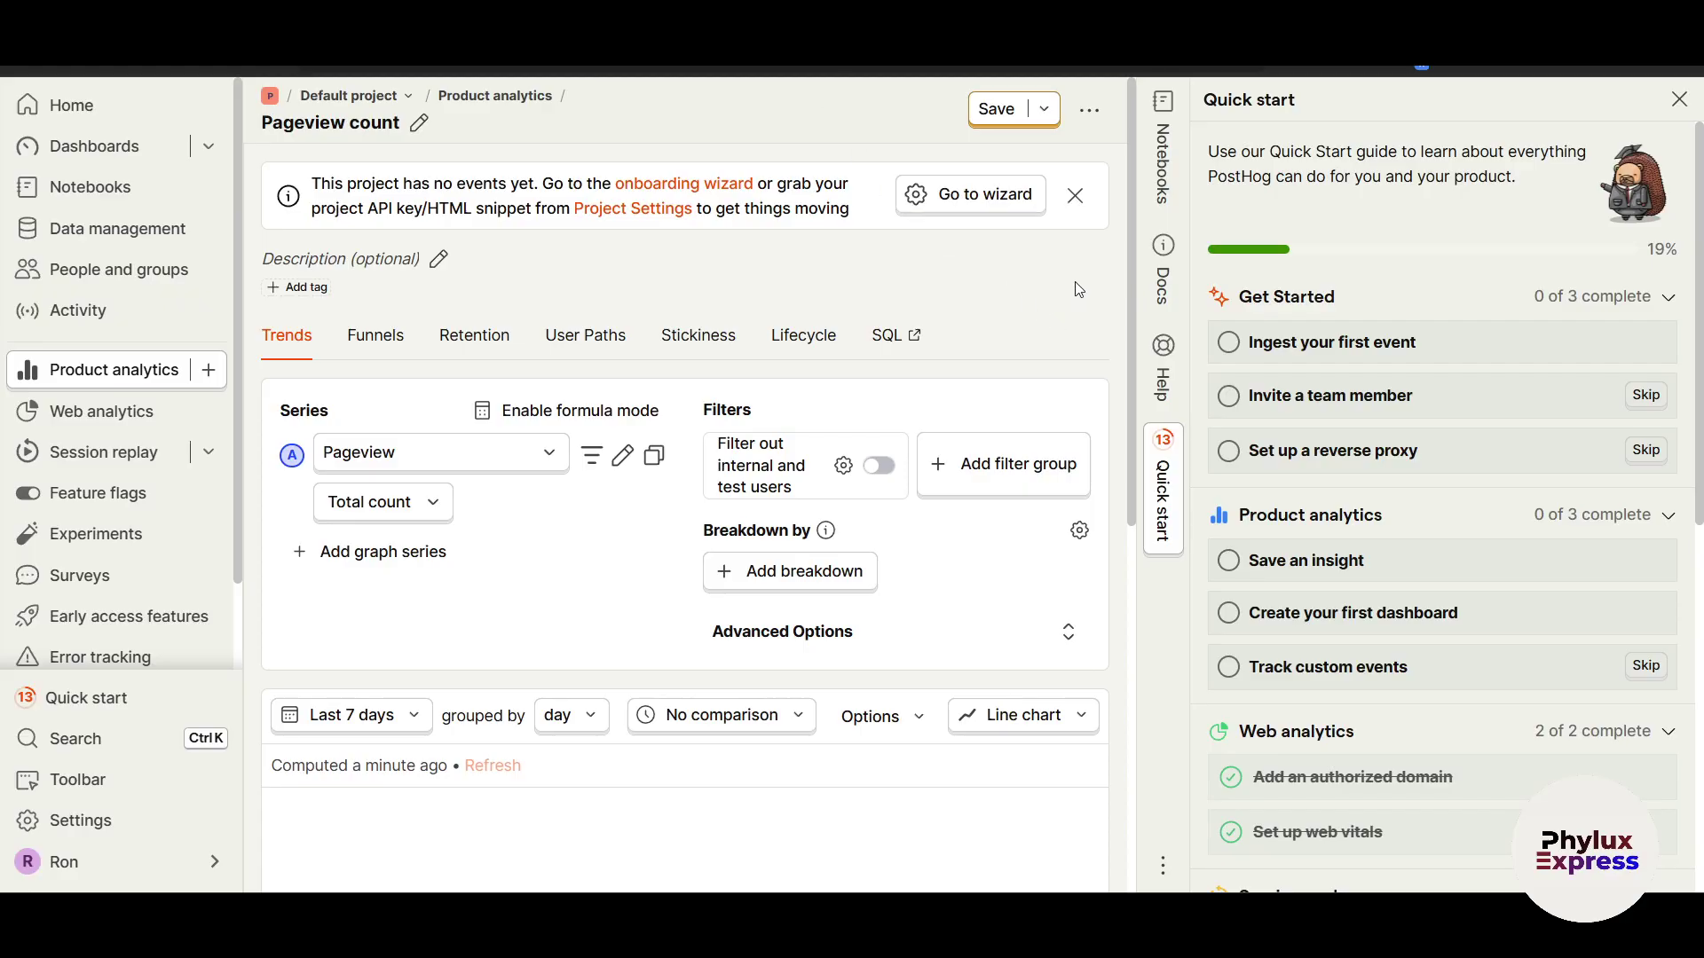
Go to the project homepage showing My App Dashboard.
{"action": "scroll", "coordinate": [1078, 289], "scroll_direction": "down", "scroll_amount": 8}
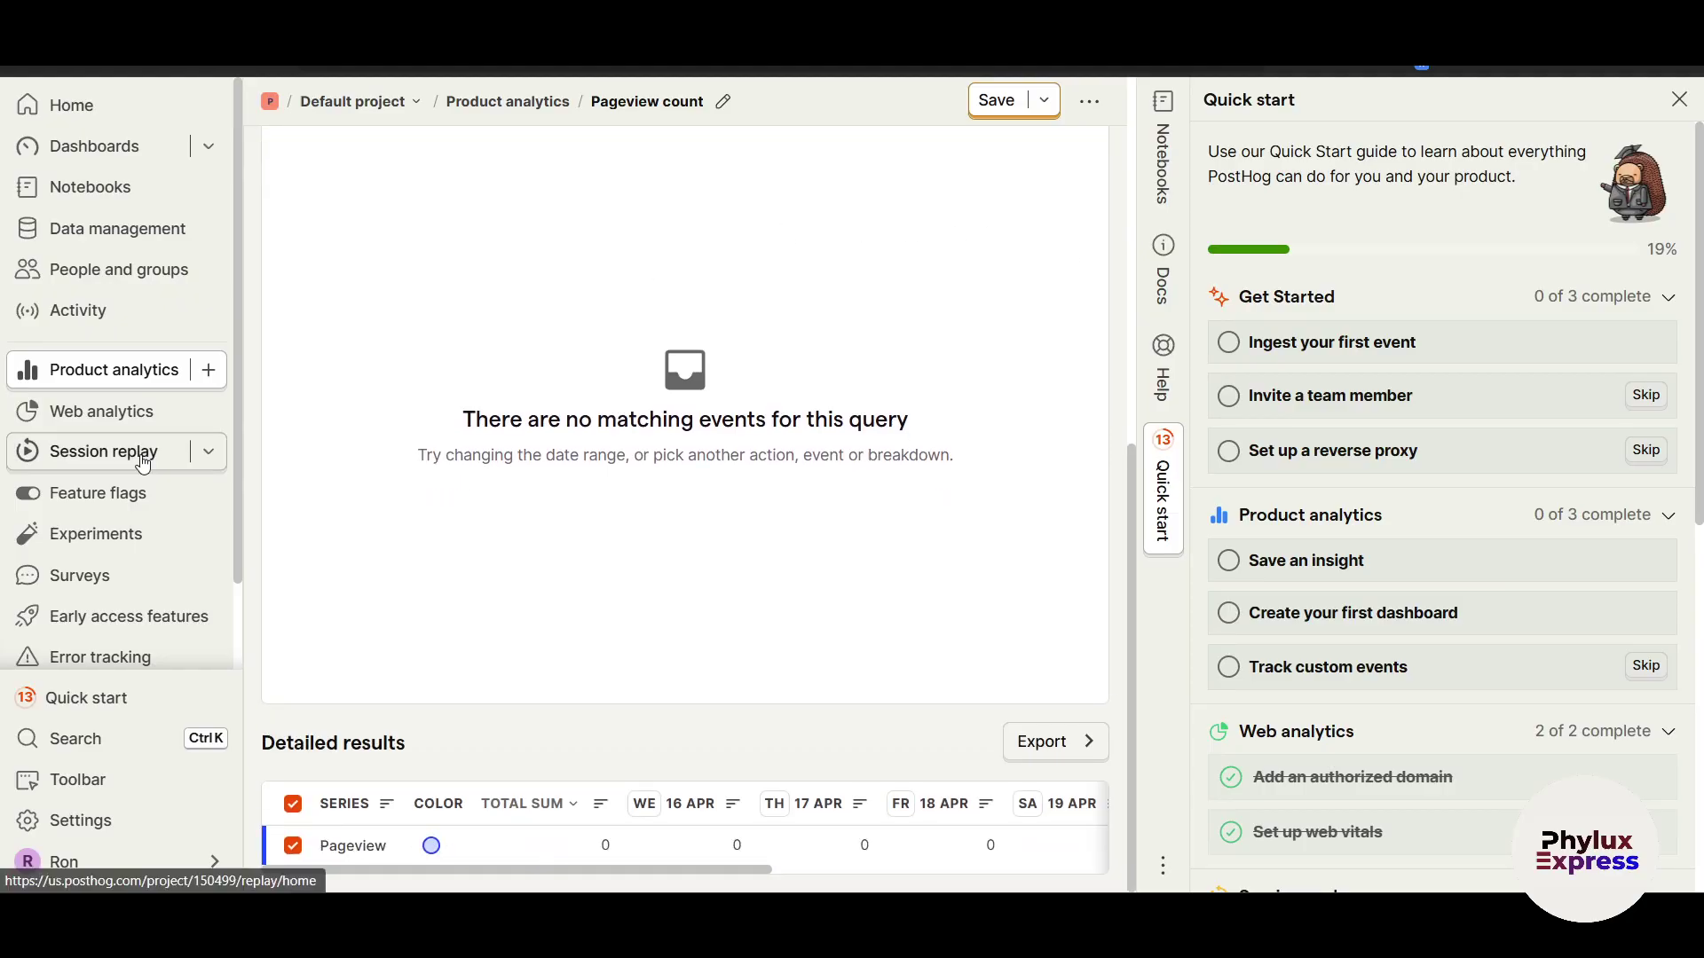
{"action": "scroll", "coordinate": [576, 449], "scroll_direction": "up", "scroll_amount": 8}
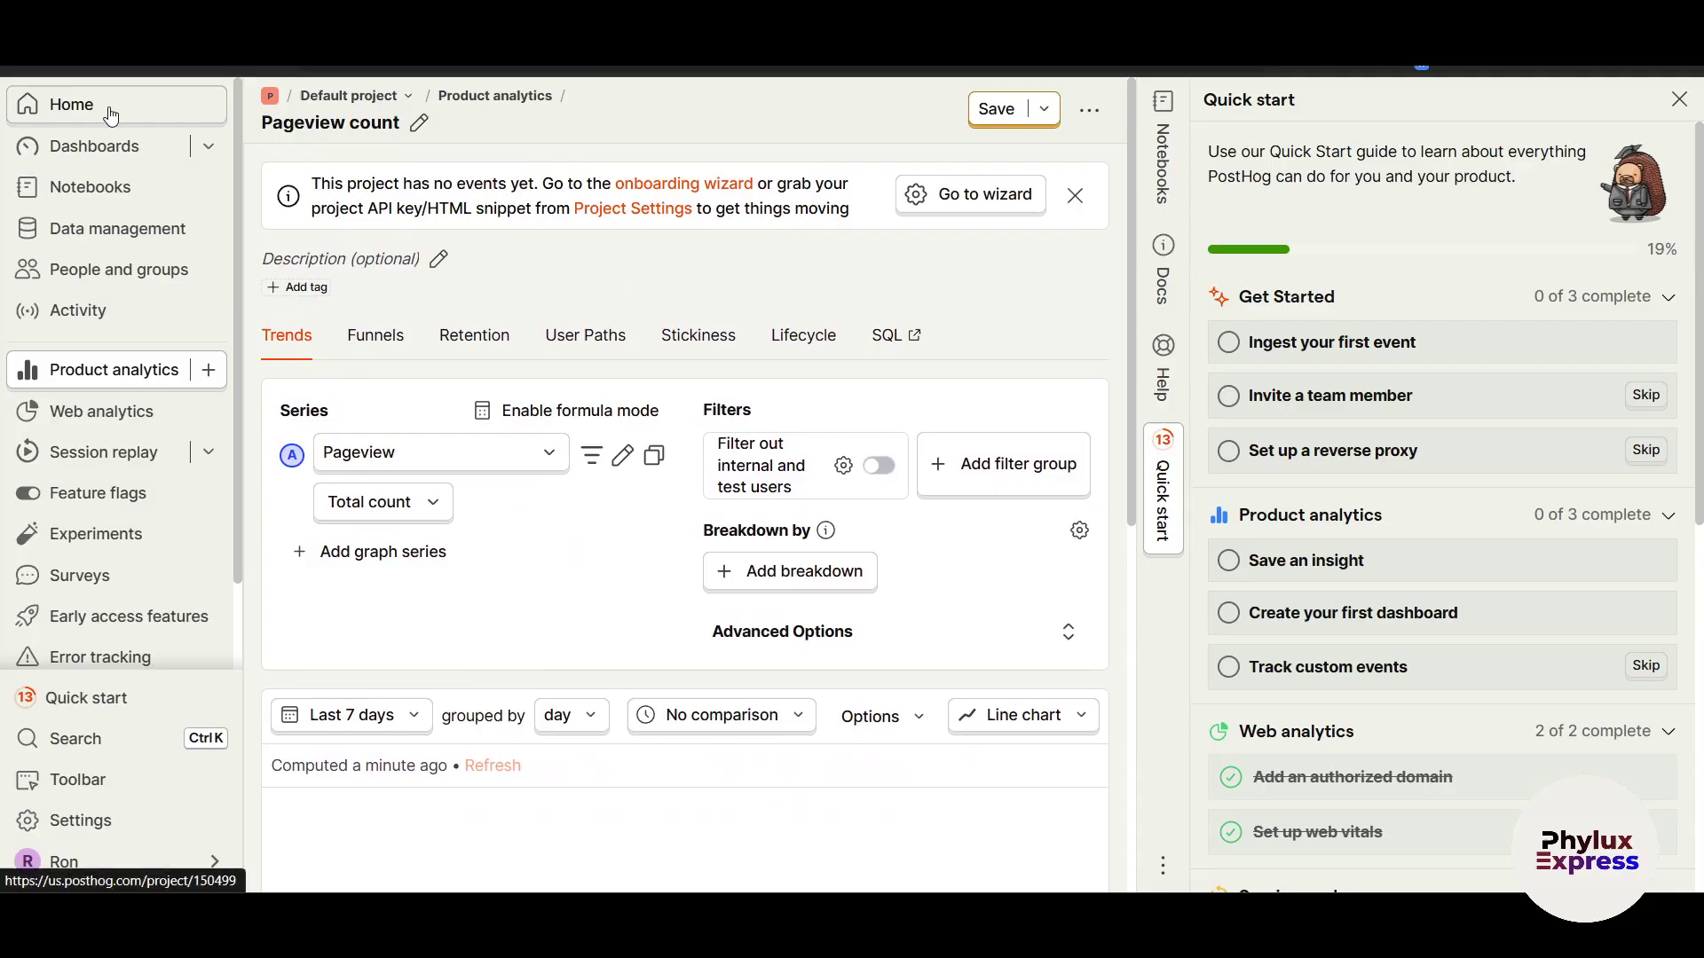
{"action": "left_click", "coordinate": [111, 117]}
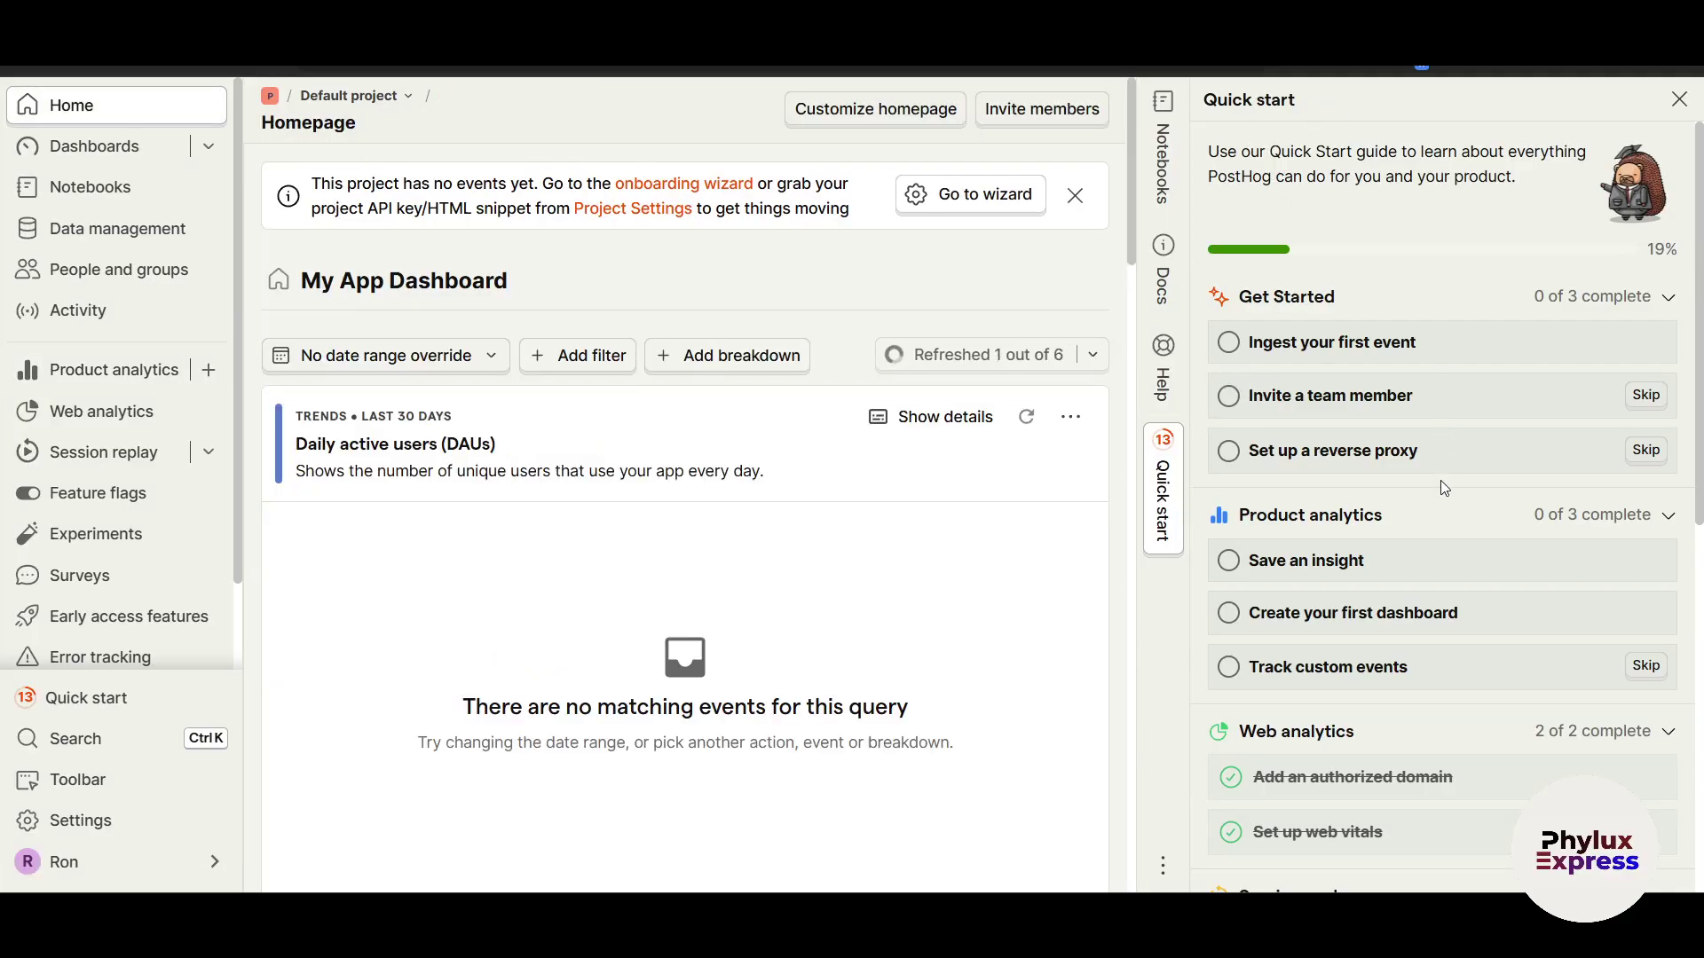
Collapse the Get Started task group in the Quick start guide.
{"action": "scroll", "coordinate": [1435, 637], "scroll_direction": "down", "scroll_amount": 8}
{"action": "scroll", "coordinate": [1432, 723], "scroll_direction": "up", "scroll_amount": 7}
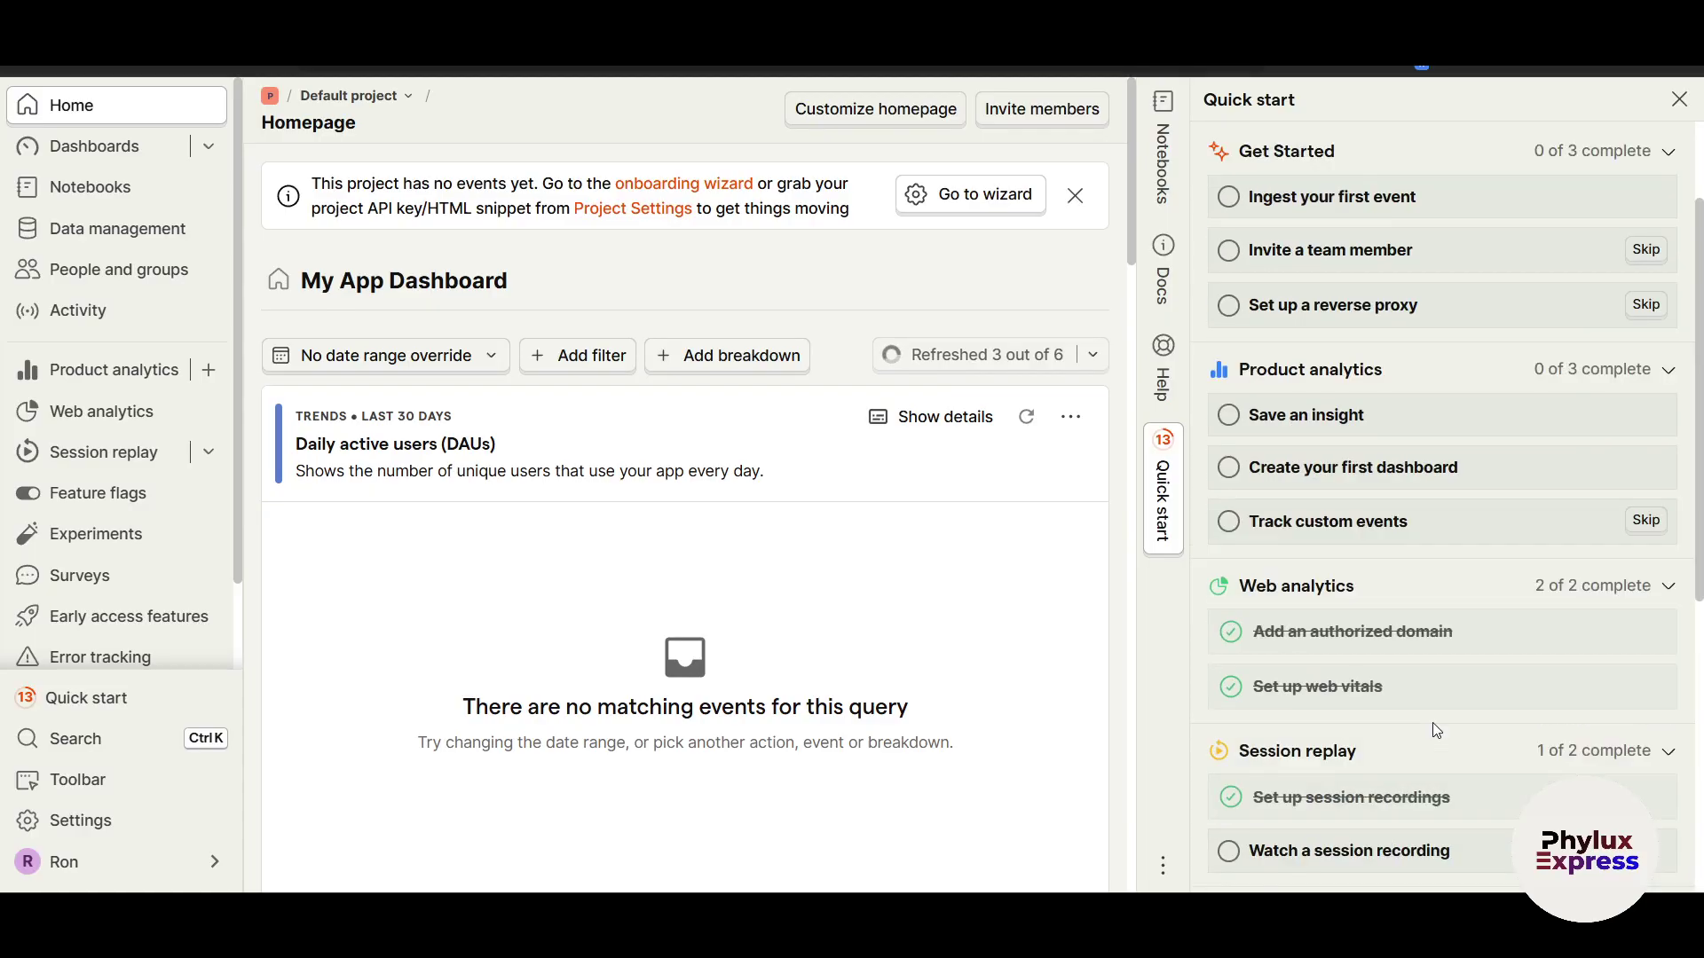
{"action": "scroll", "coordinate": [1432, 723], "scroll_direction": "up", "scroll_amount": 2}
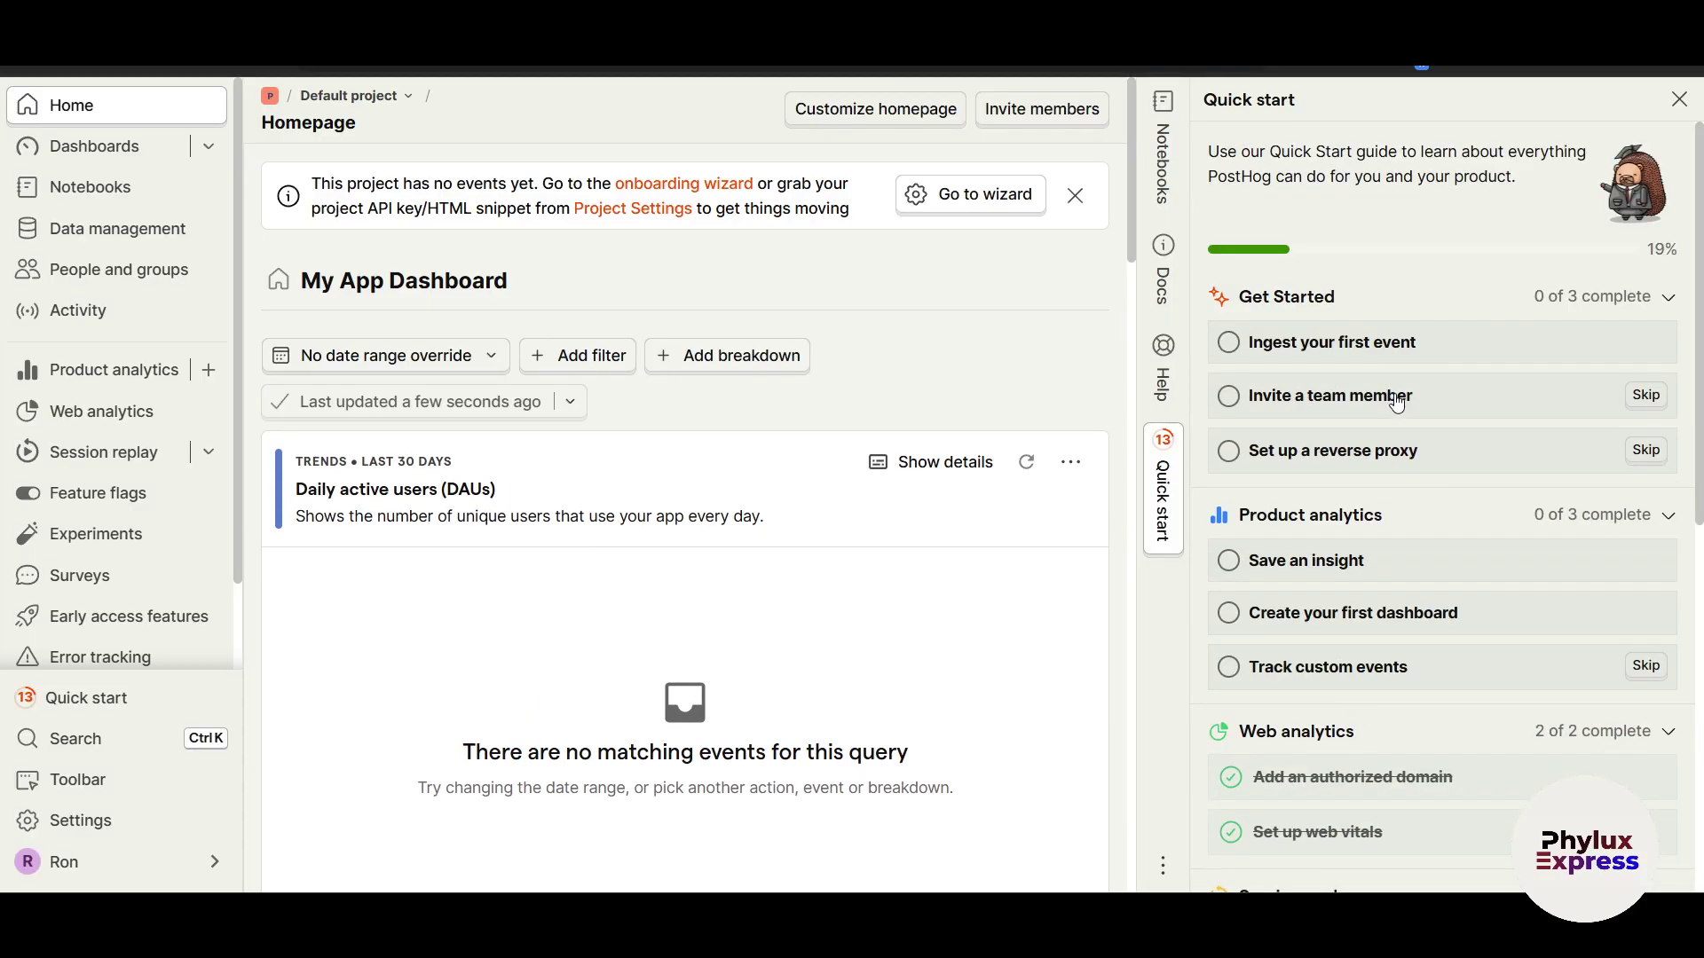
{"action": "left_click", "coordinate": [1668, 298]}
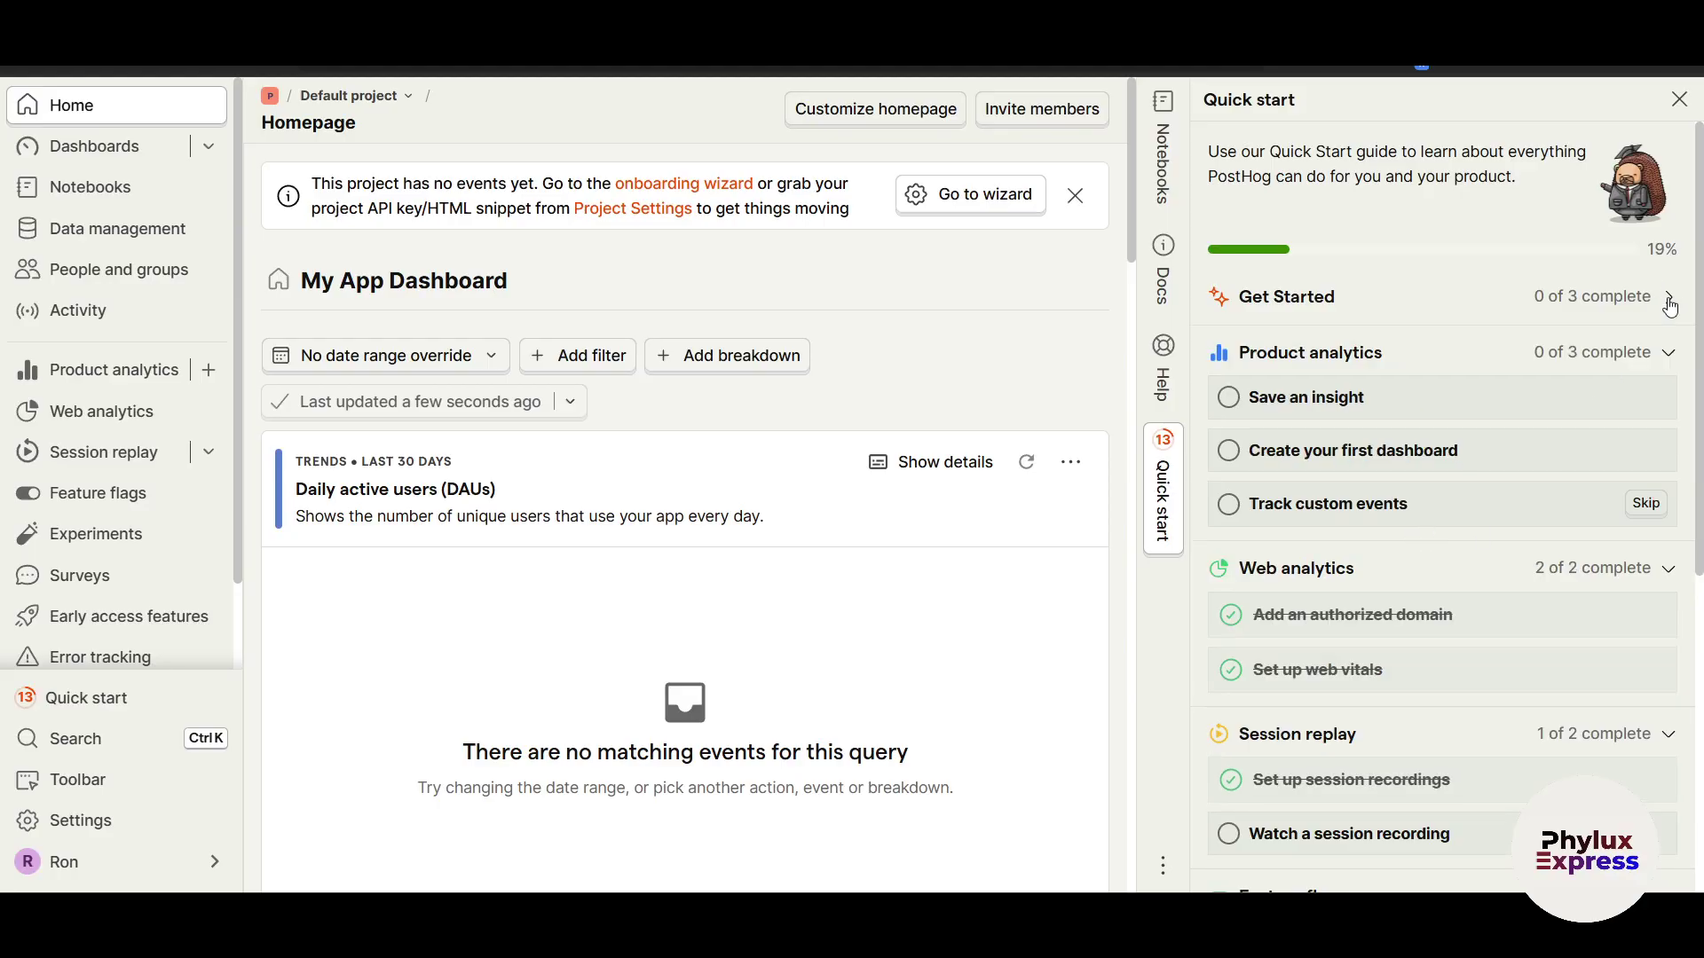
Close the Quick start guide and look over the homepage.
{"action": "left_click", "coordinate": [1678, 98]}
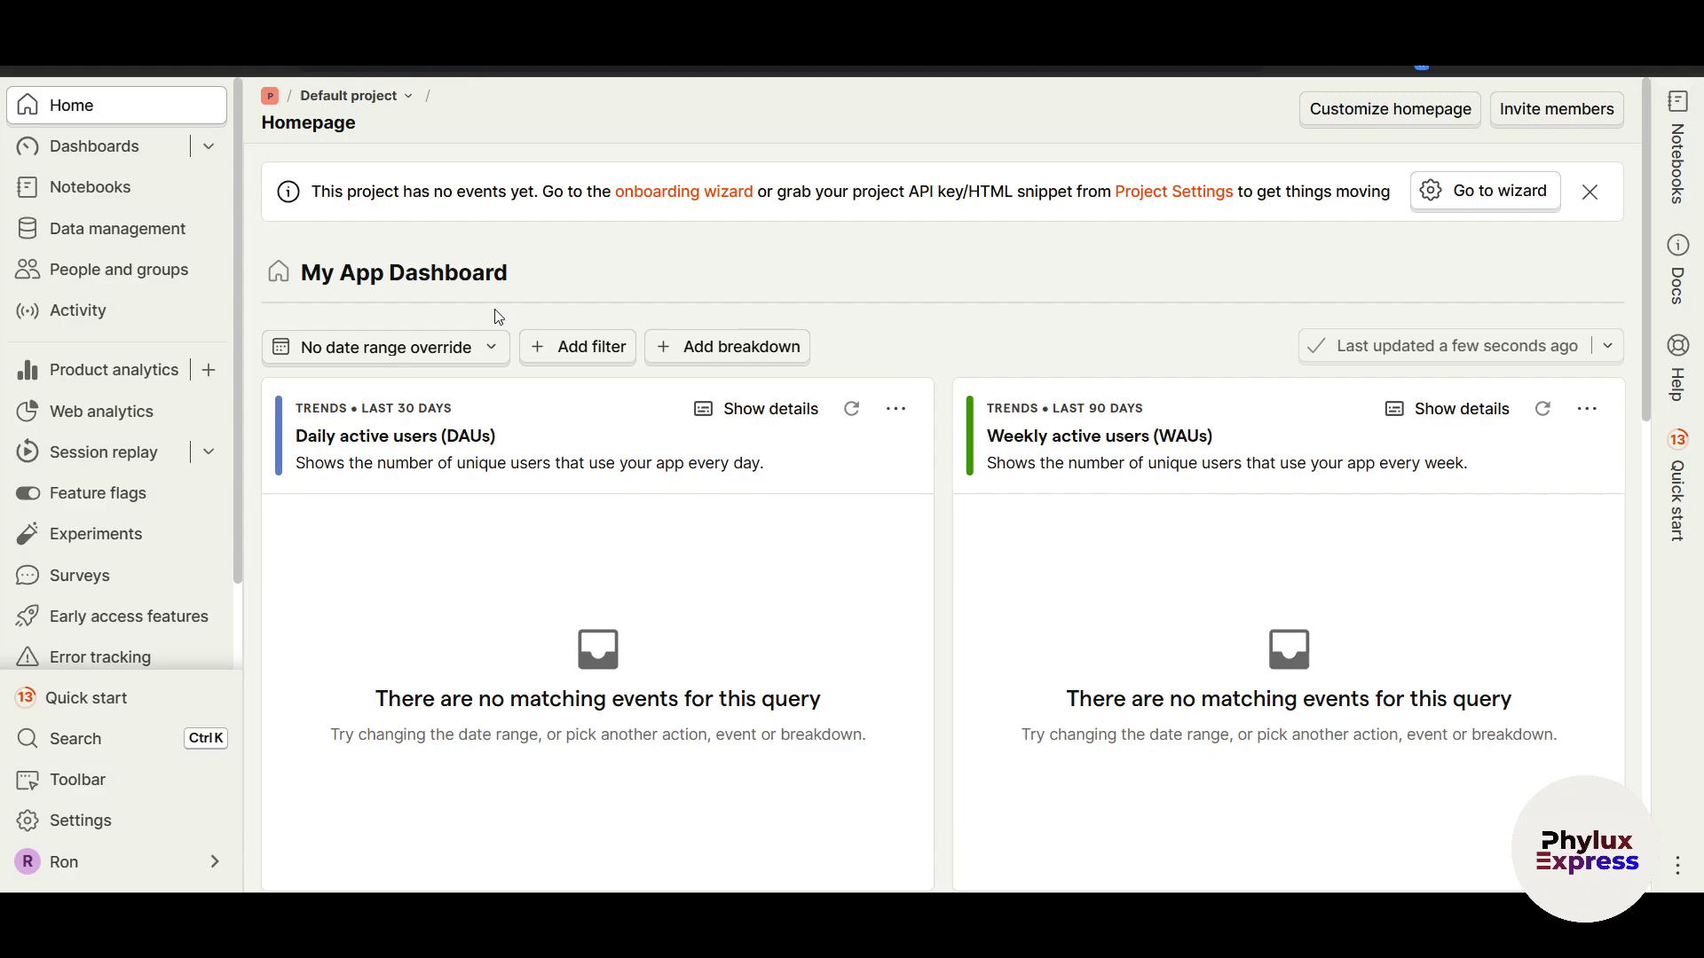
{"action": "scroll", "coordinate": [550, 541], "scroll_direction": "down", "scroll_amount": 6}
{"action": "scroll", "coordinate": [558, 574], "scroll_direction": "down", "scroll_amount": 5}
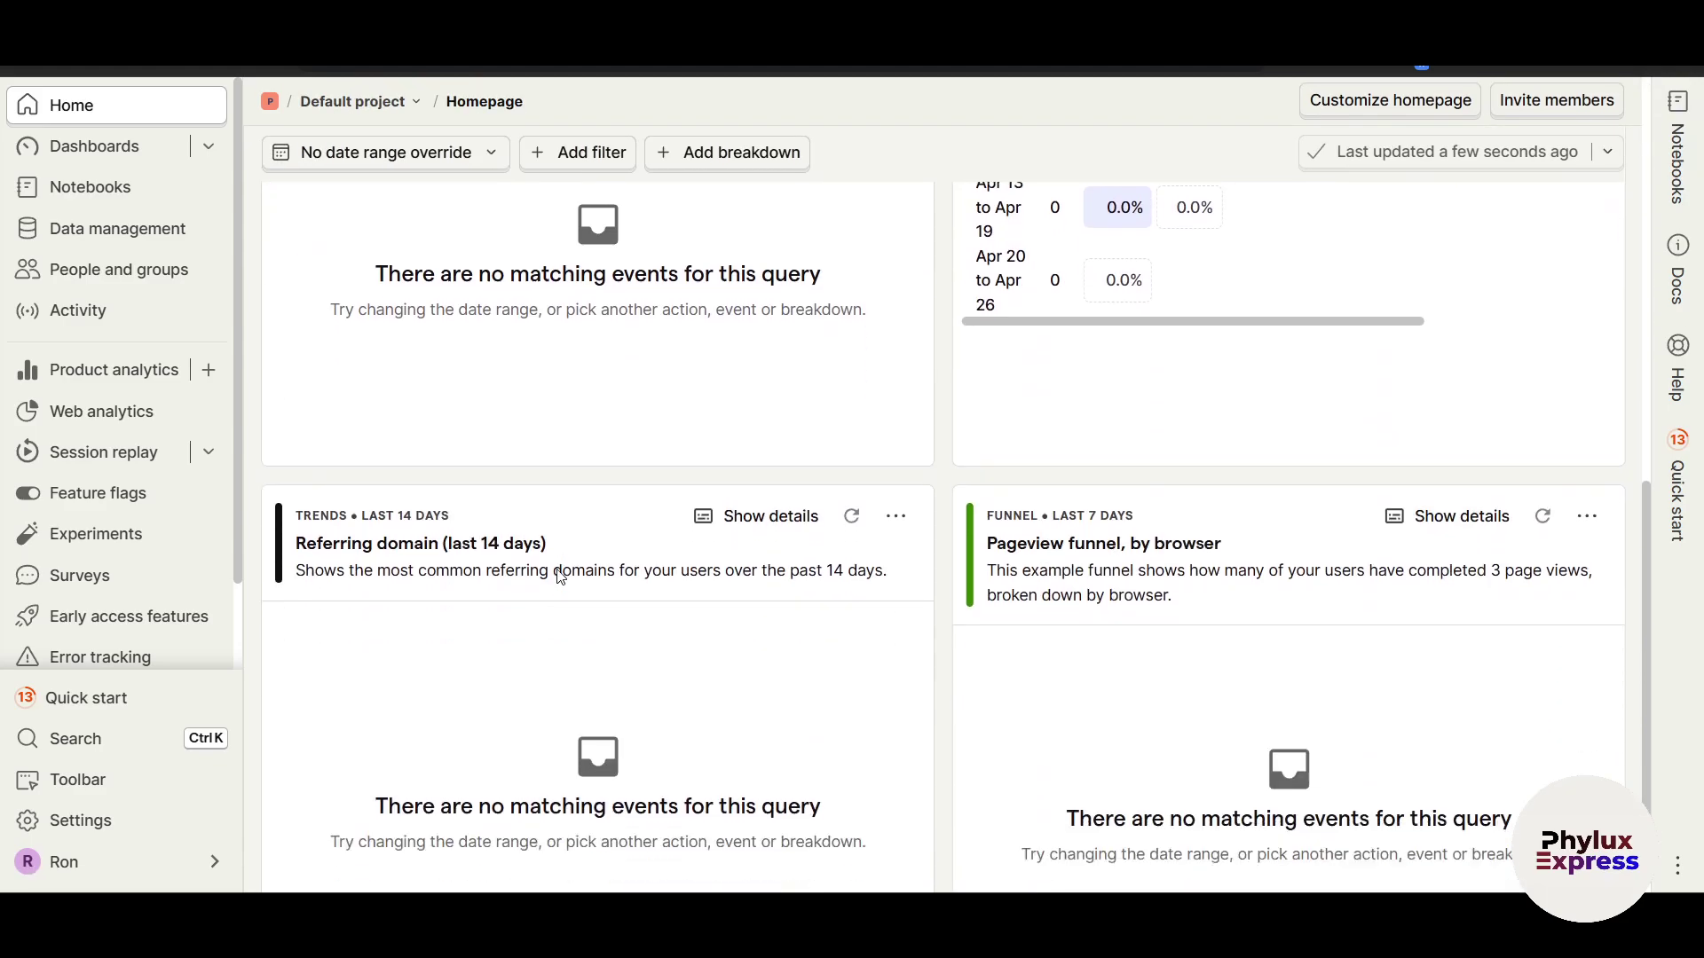
{"action": "scroll", "coordinate": [1090, 620], "scroll_direction": "up", "scroll_amount": 11}
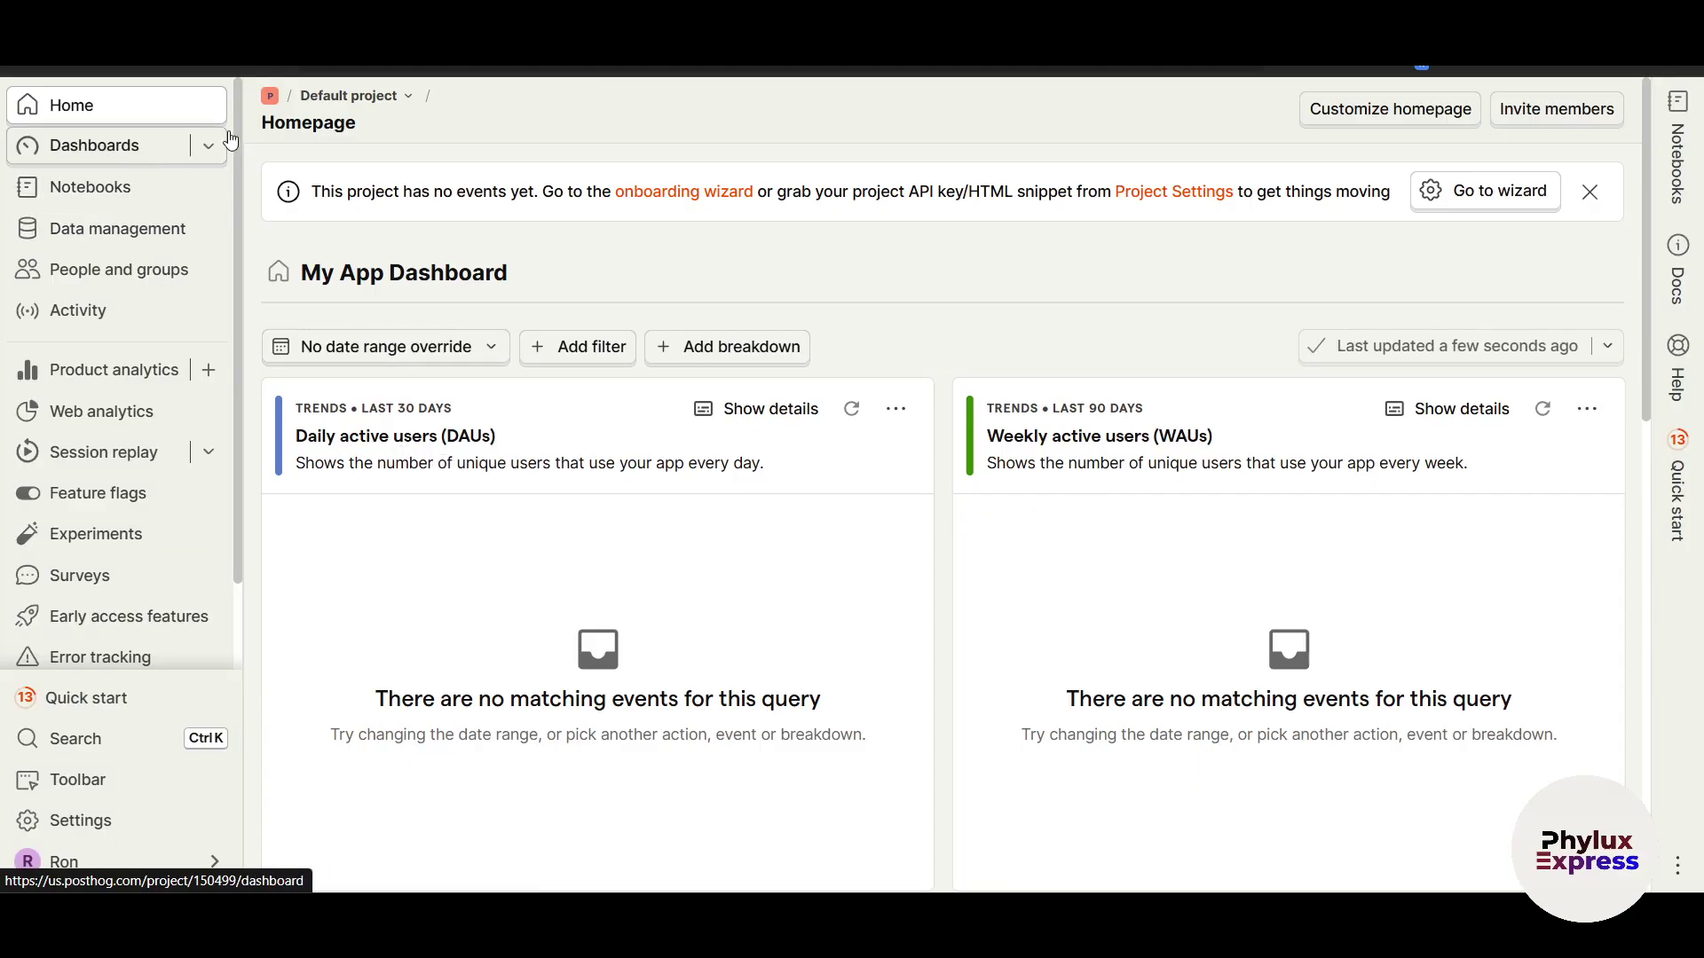
Open the Dashboards list, which shows only the pinned My App Dashboard.
{"action": "scroll", "coordinate": [1321, 503], "scroll_direction": "down", "scroll_amount": 5}
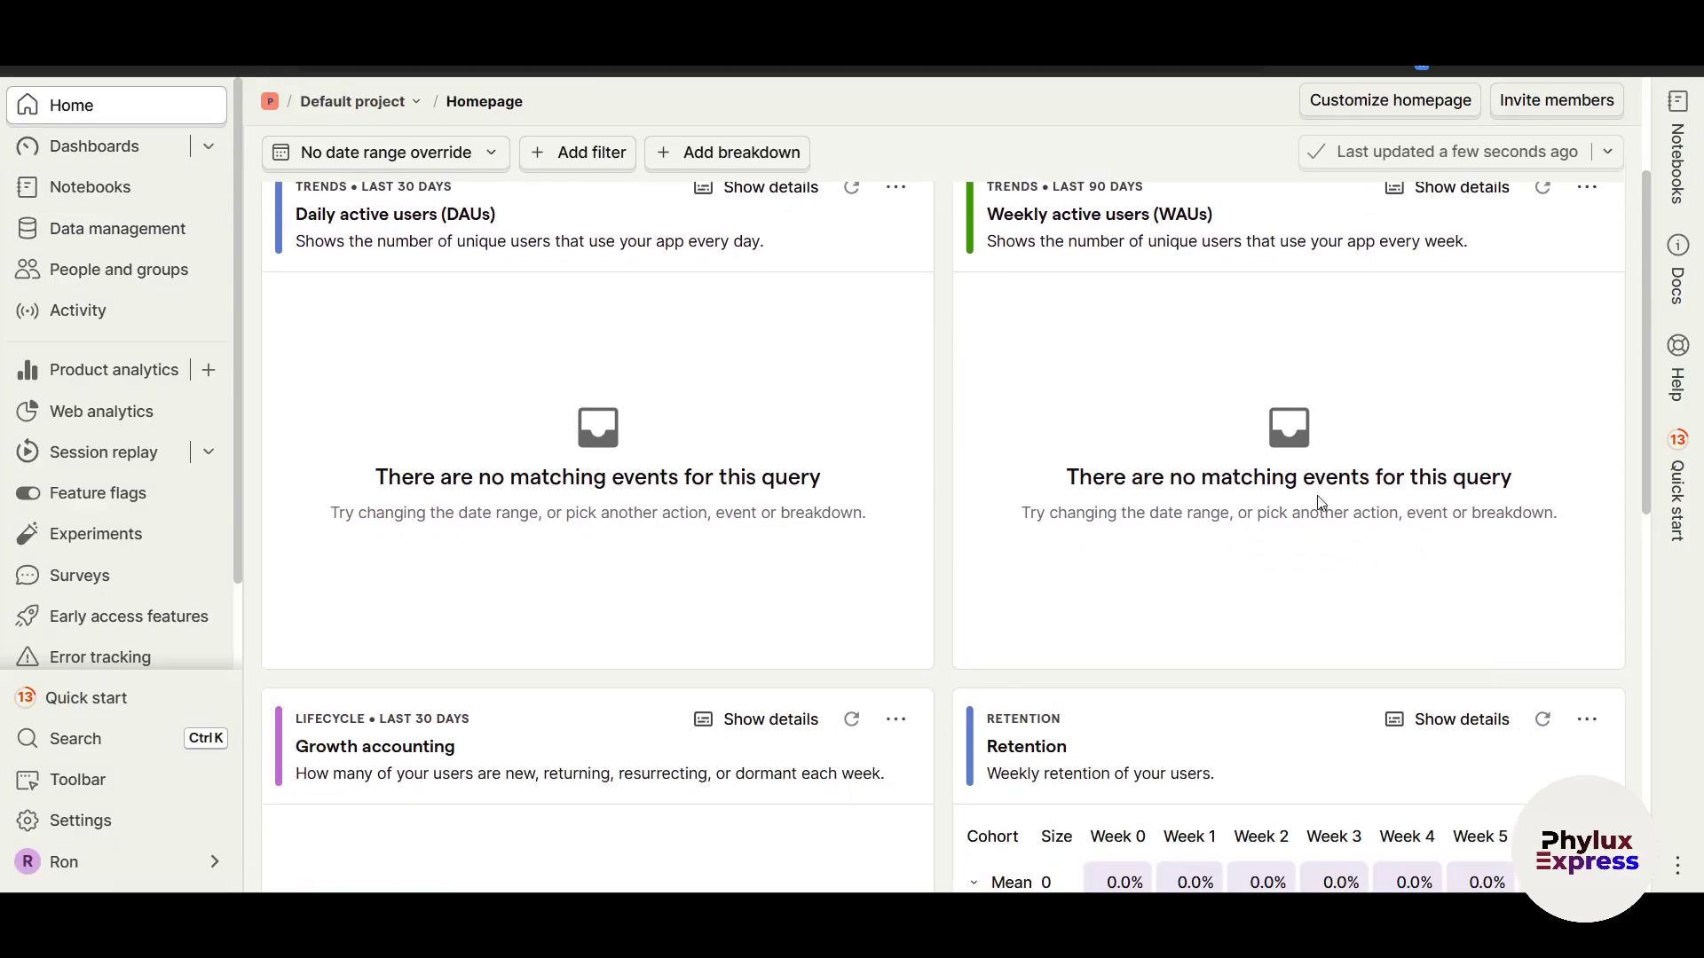
{"action": "scroll", "coordinate": [1349, 657], "scroll_direction": "down", "scroll_amount": 3}
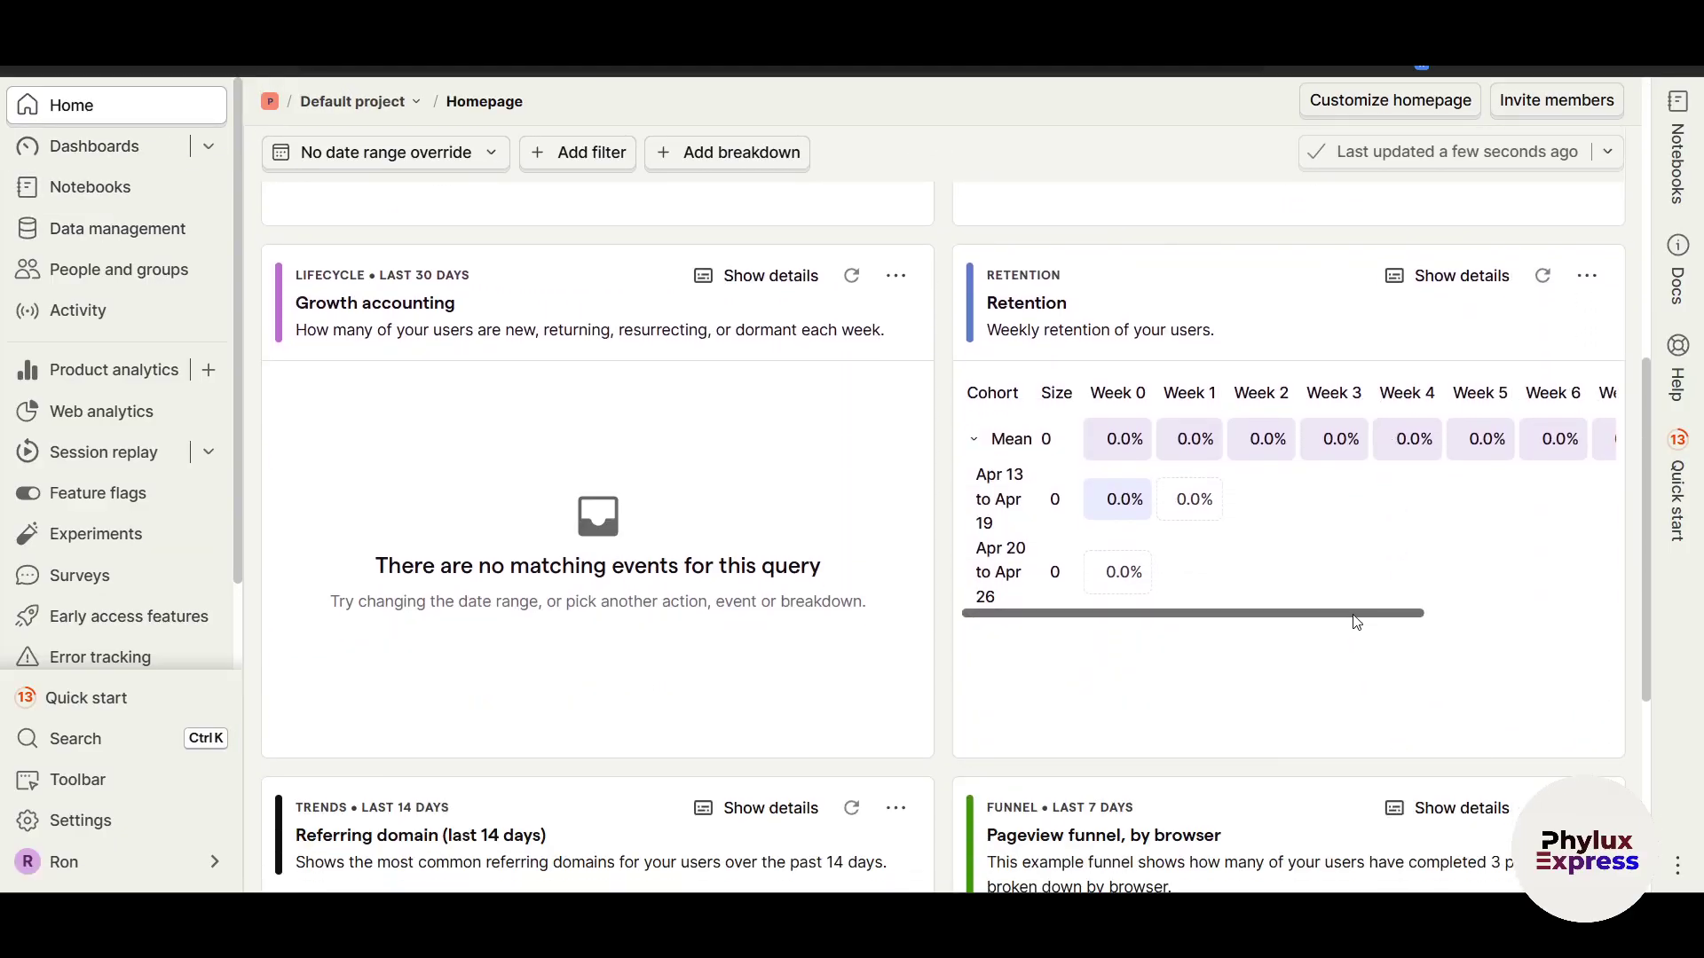
{"action": "scroll", "coordinate": [1348, 632], "scroll_direction": "right", "scroll_amount": 4}
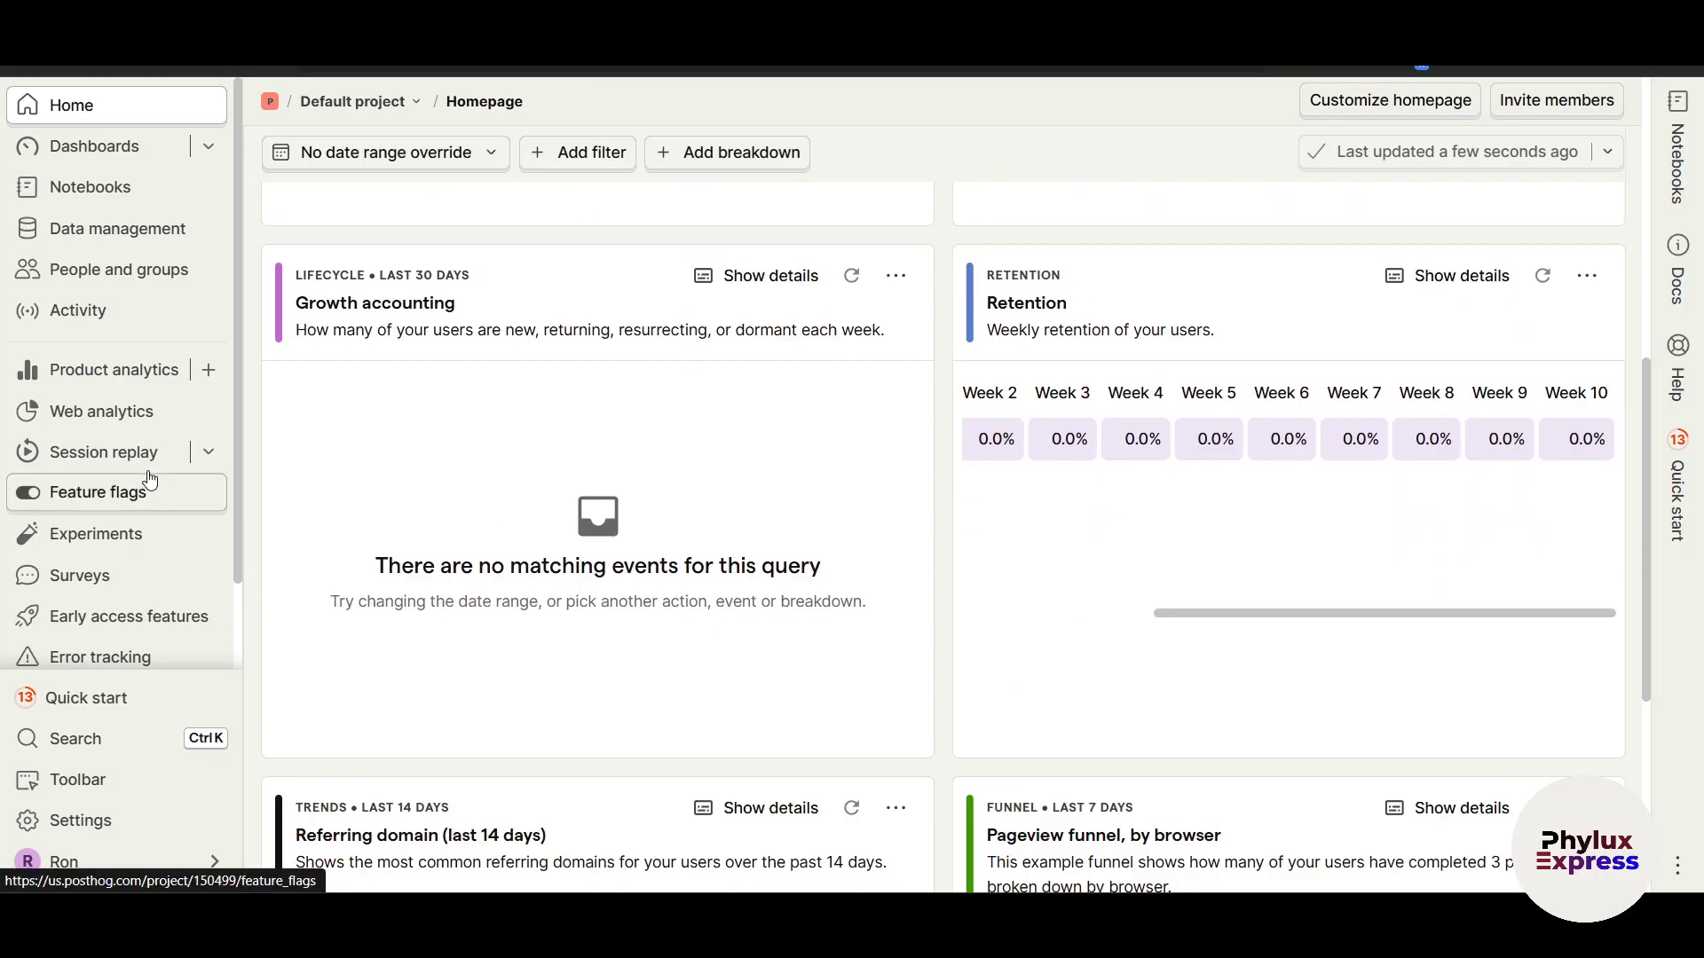
{"action": "left_click", "coordinate": [119, 148]}
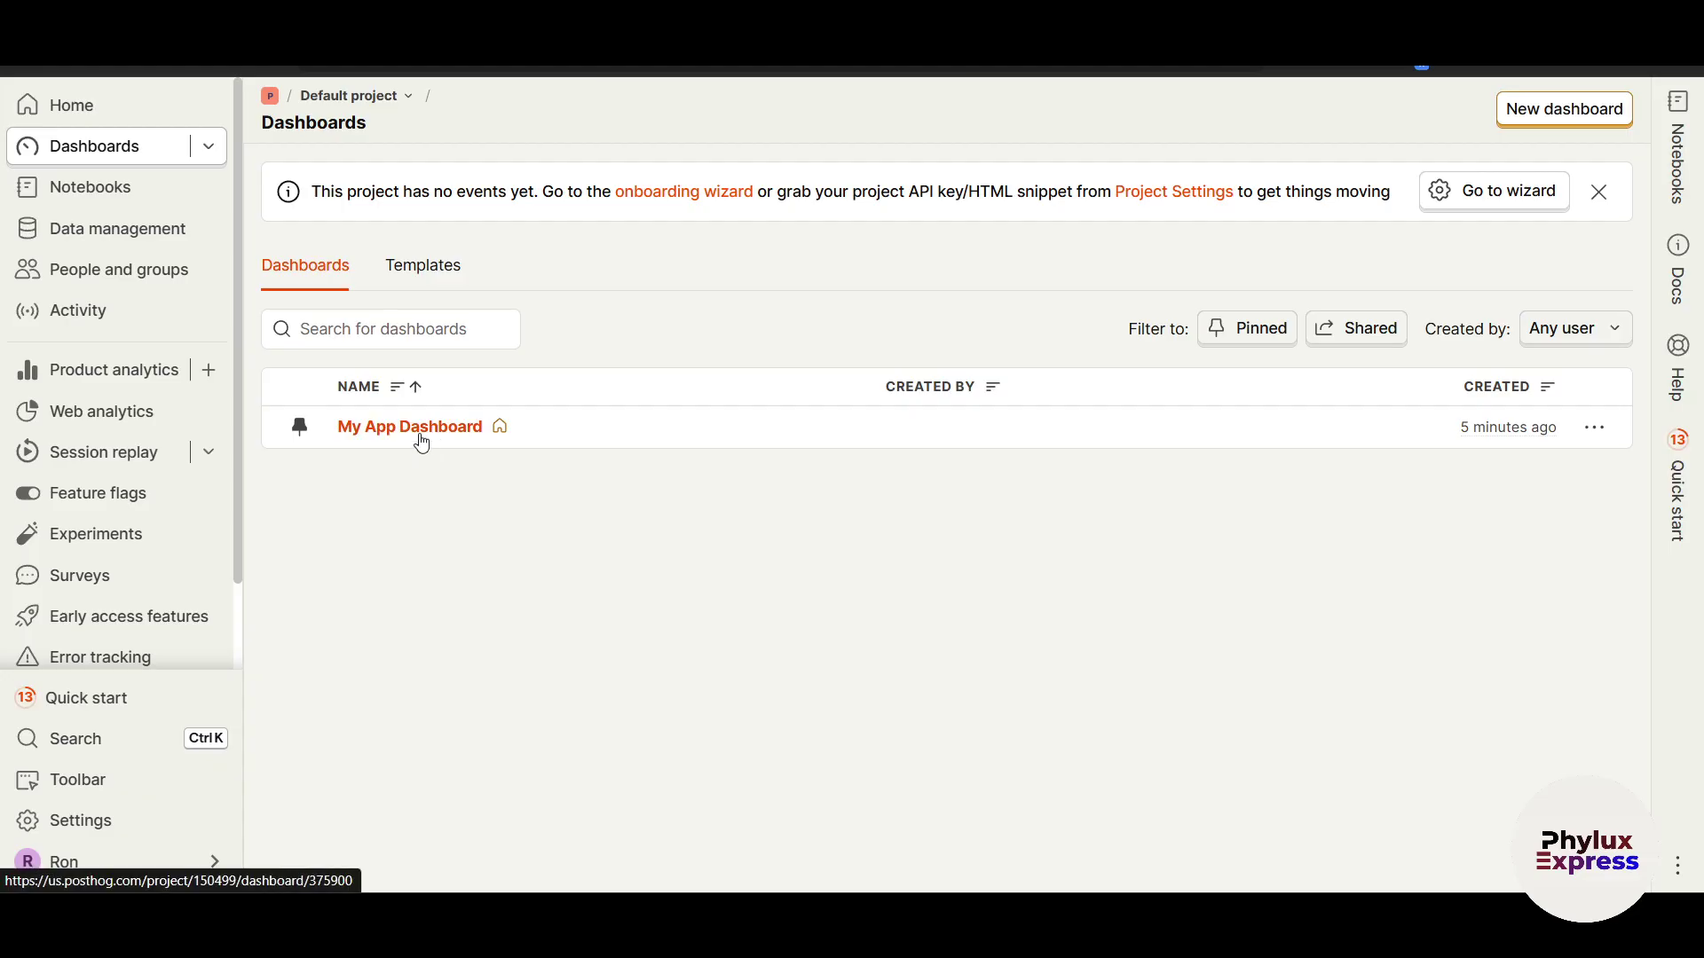
Open My App Dashboard from Pinned dashboards to view its Daily and Weekly active users cards.
{"action": "left_click", "coordinate": [207, 149]}
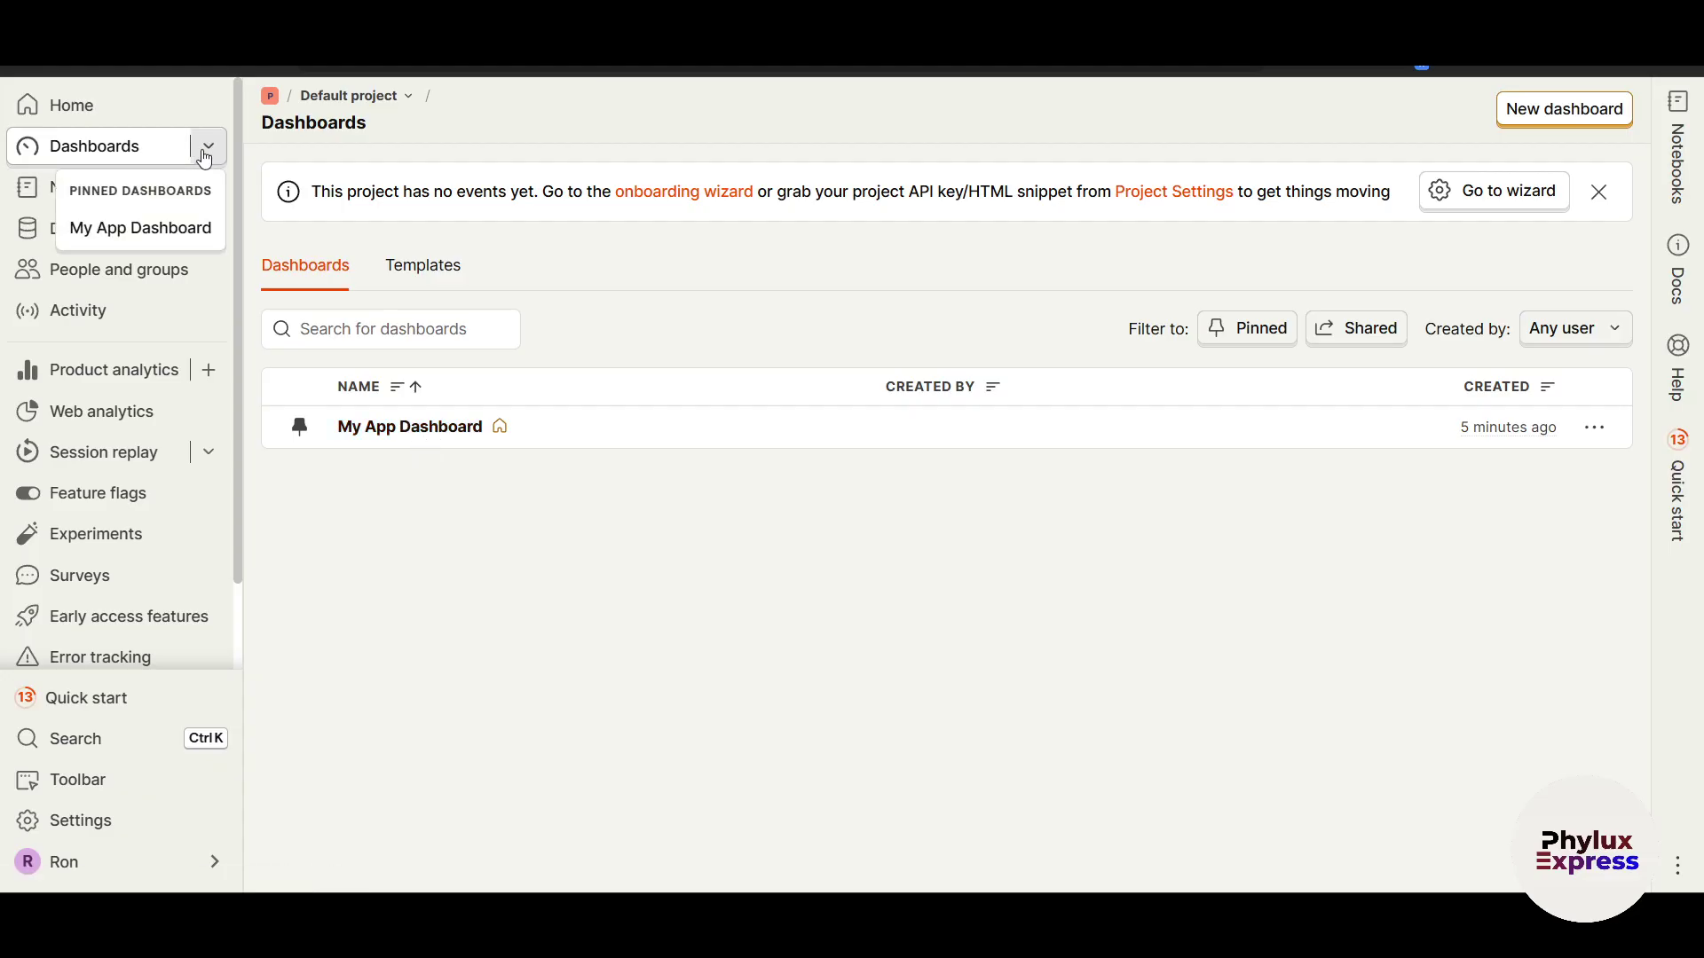
{"action": "left_click", "coordinate": [189, 228]}
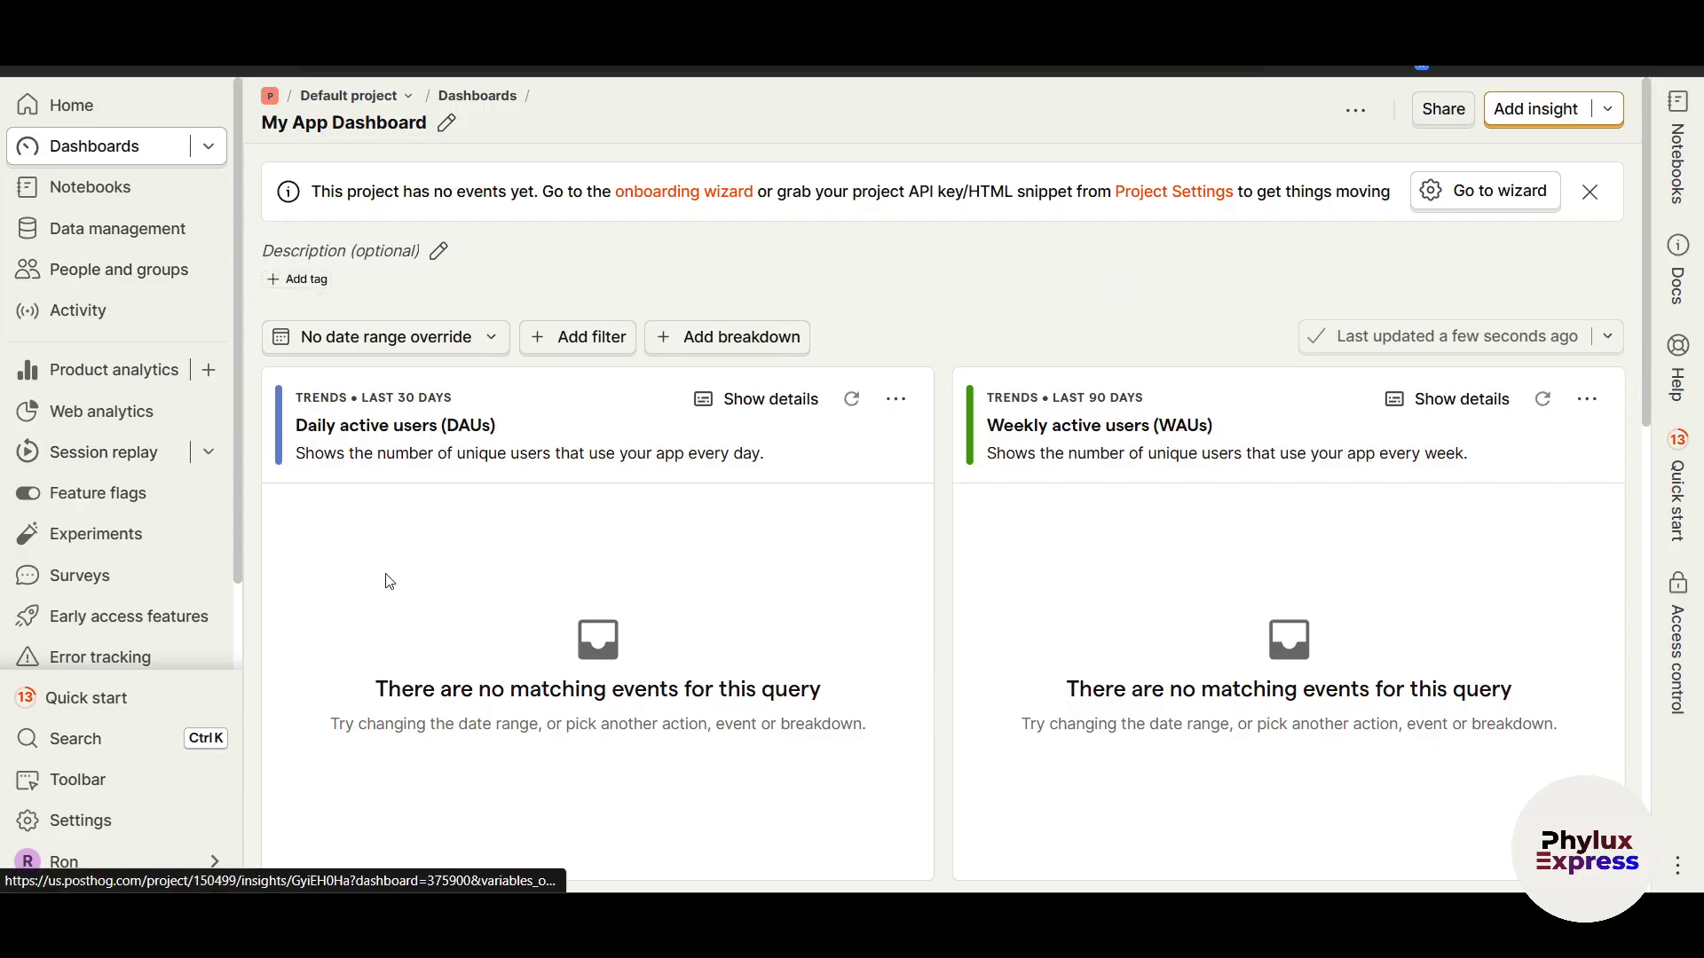
{"action": "scroll", "coordinate": [510, 731], "scroll_direction": "down", "scroll_amount": 5}
{"action": "scroll", "coordinate": [510, 731], "scroll_direction": "down", "scroll_amount": 5}
{"action": "scroll", "coordinate": [506, 721], "scroll_direction": "up", "scroll_amount": 10}
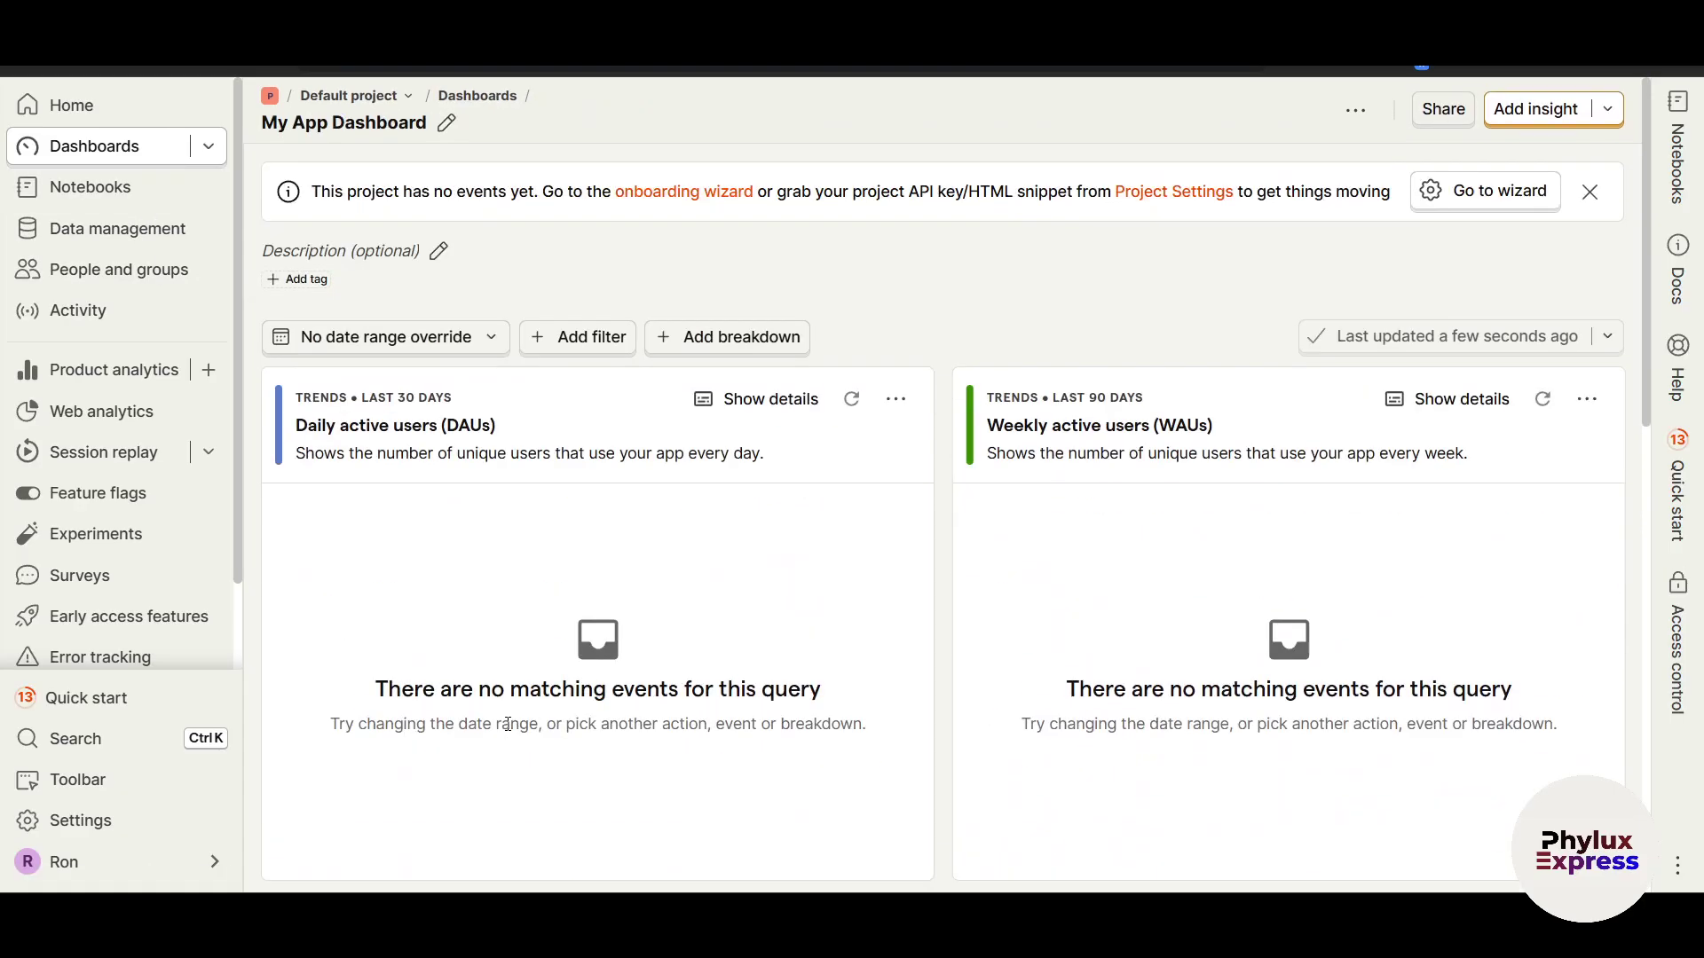
{"action": "left_click", "coordinate": [106, 213]}
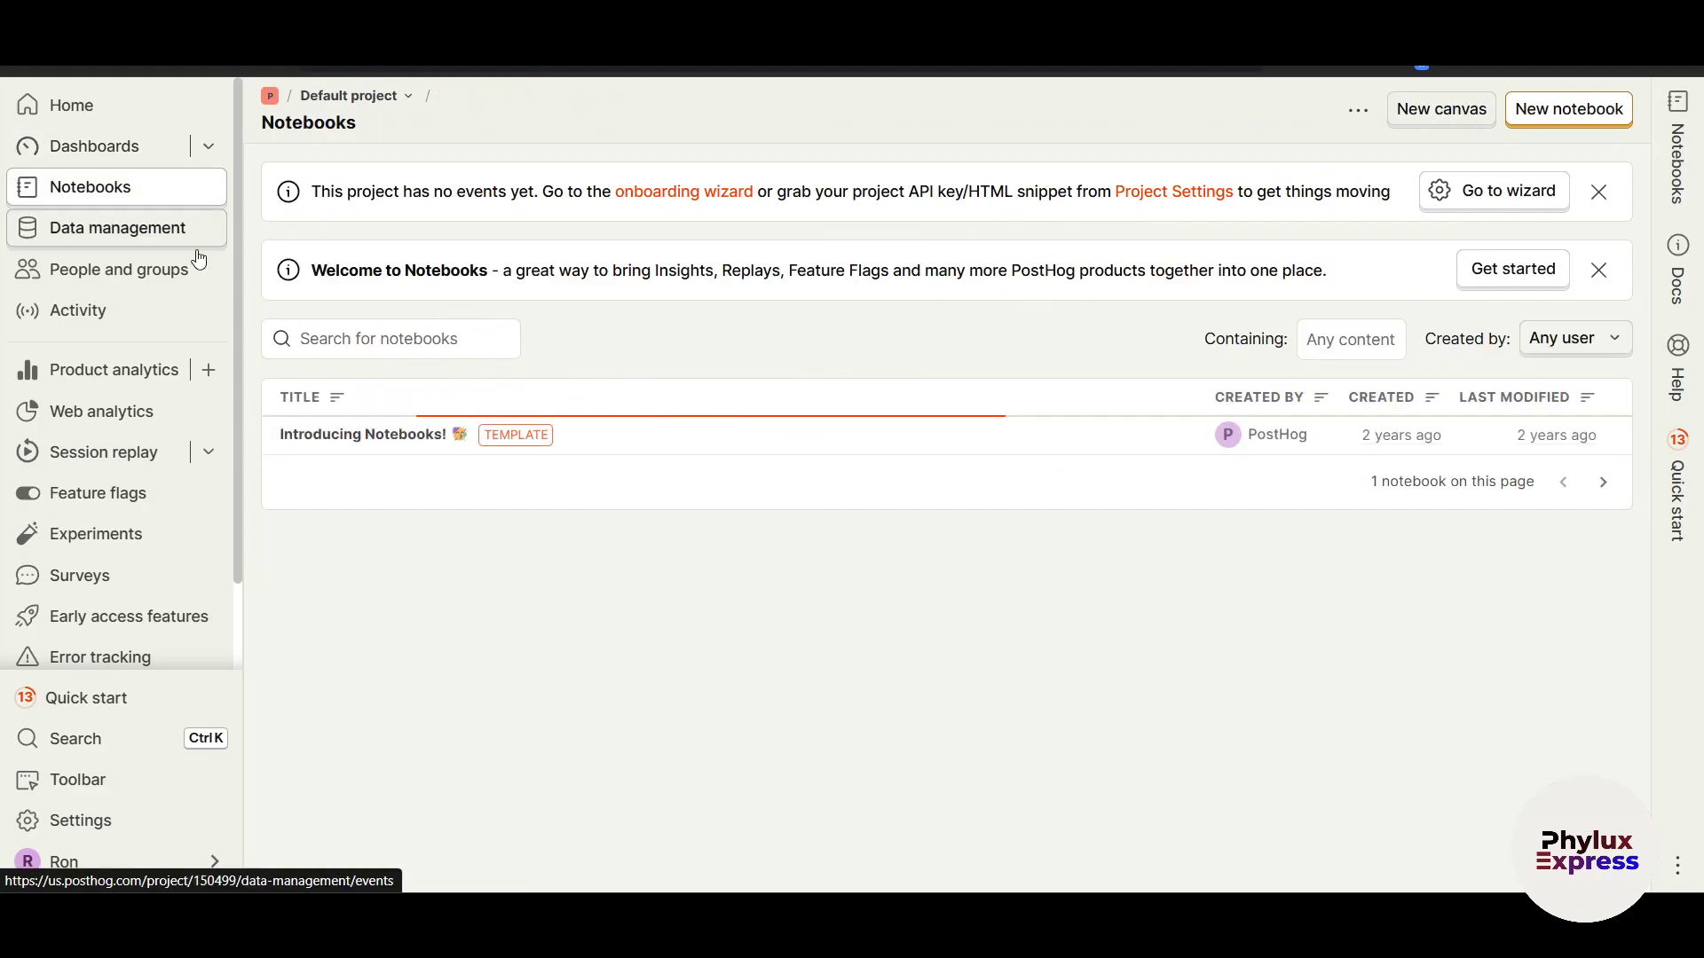
Read through the Introducing Notebooks! template's YouTube video, Pageview unique users insight and guidance.
{"action": "left_click", "coordinate": [406, 436]}
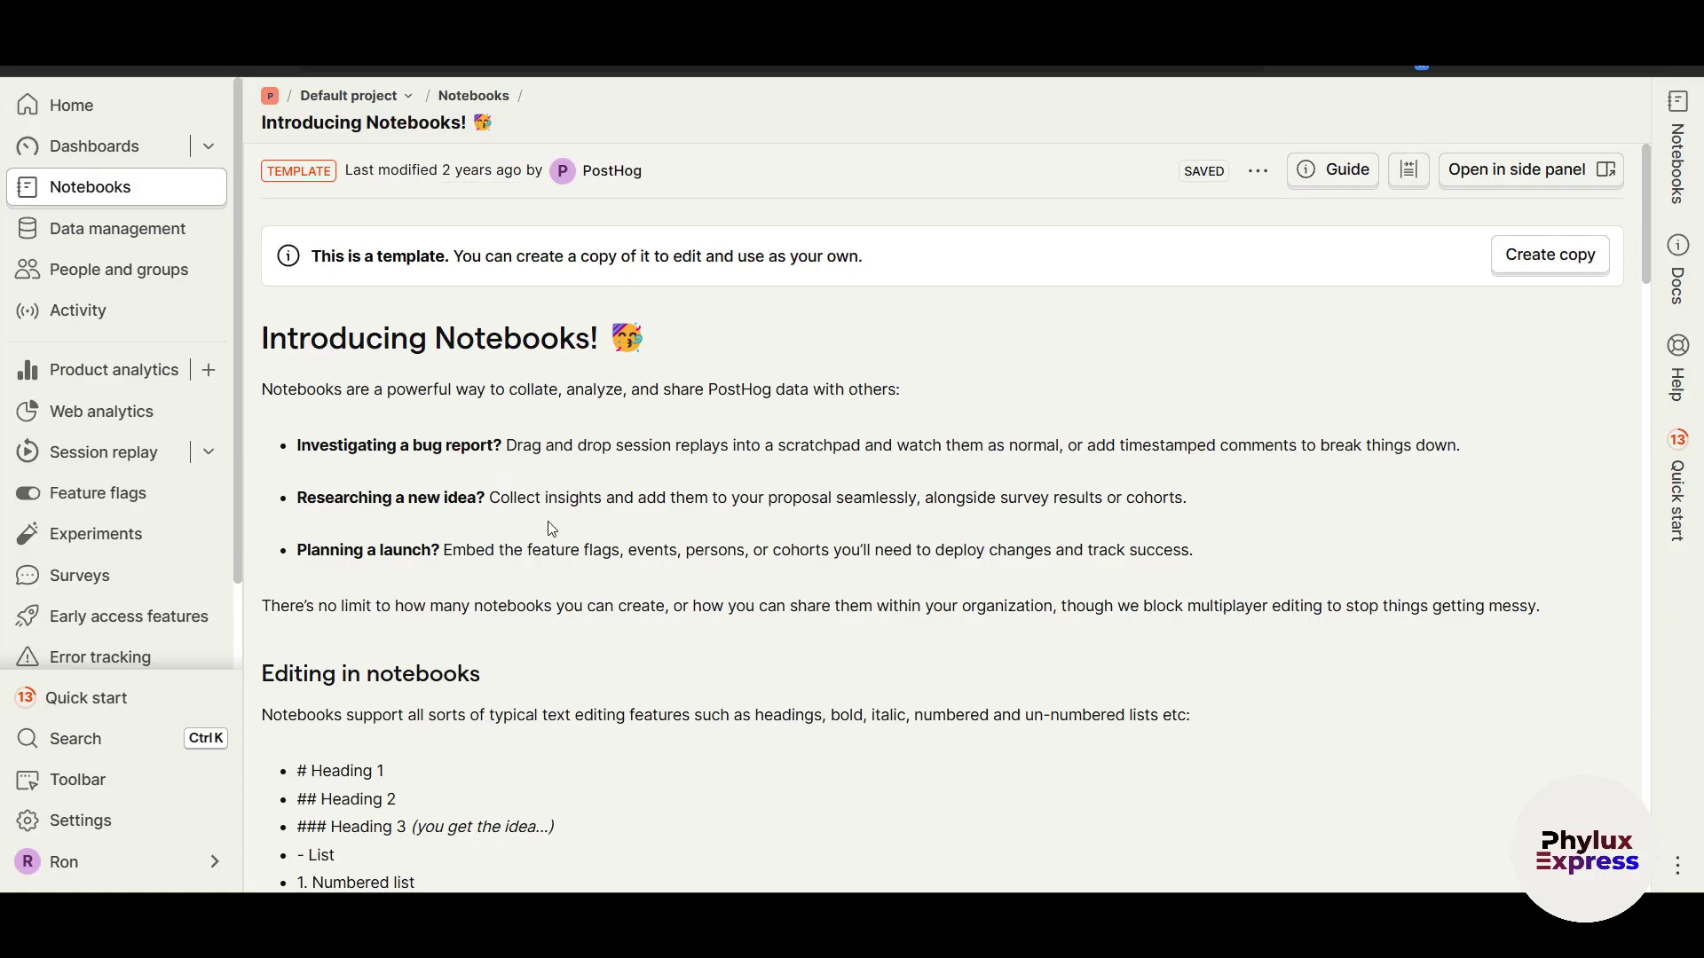
{"action": "scroll", "coordinate": [551, 529], "scroll_direction": "down", "scroll_amount": 10}
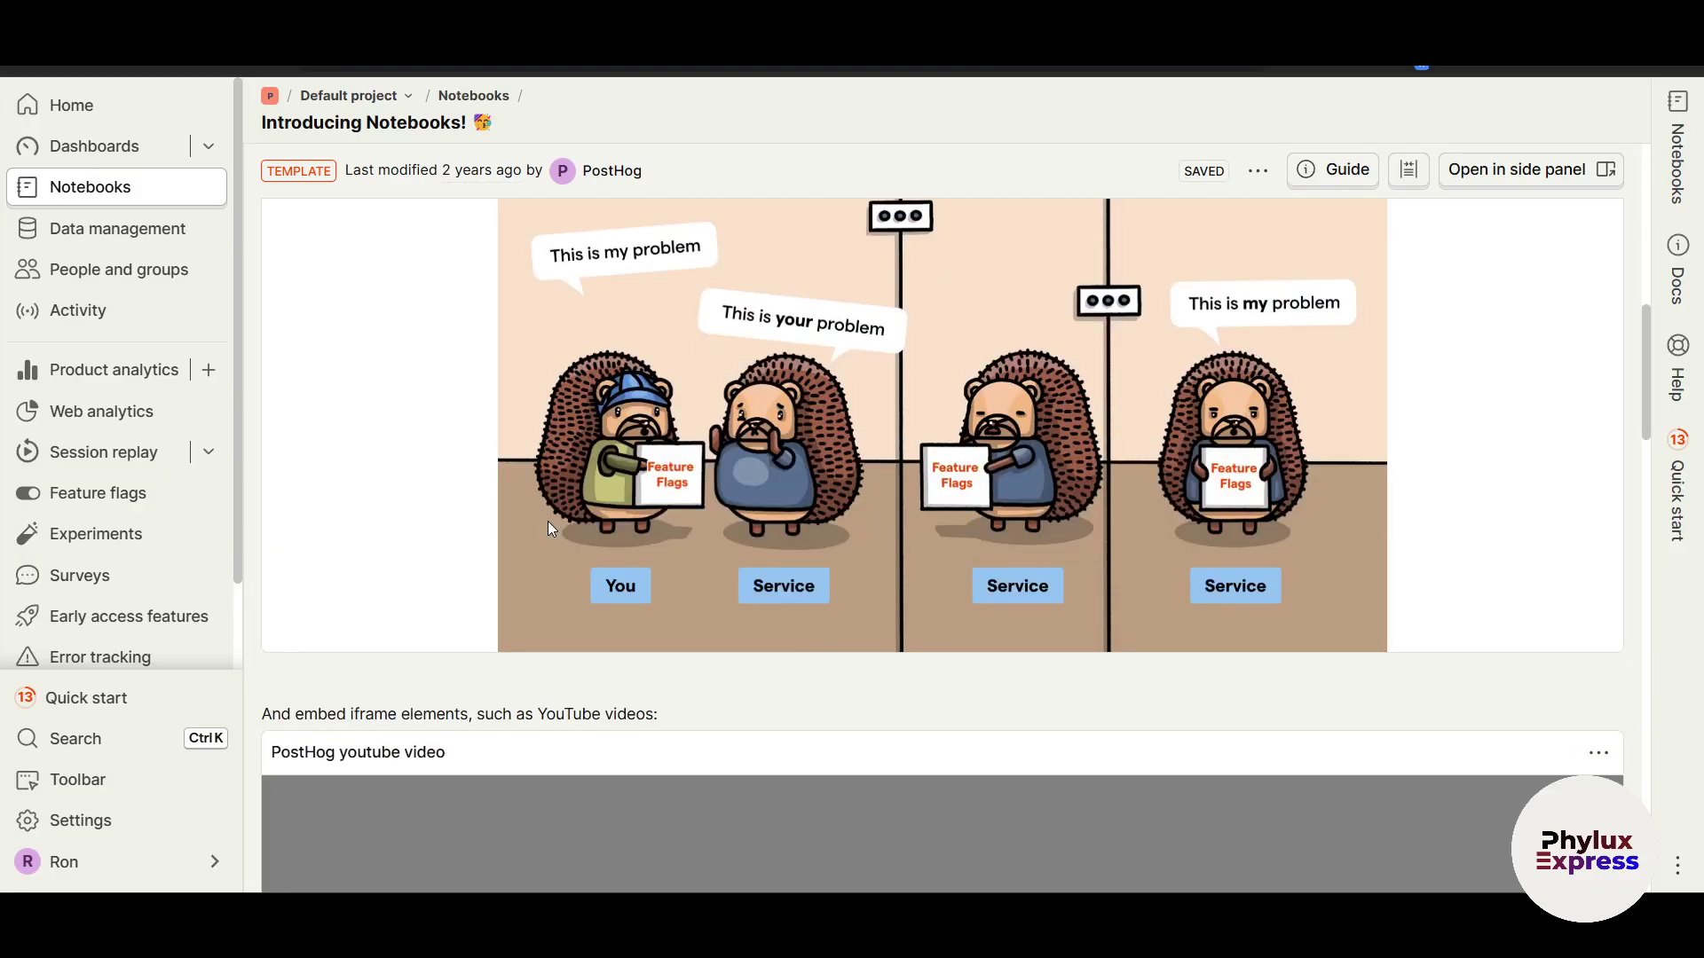
{"action": "scroll", "coordinate": [551, 529], "scroll_direction": "up", "scroll_amount": 8}
{"action": "scroll", "coordinate": [551, 529], "scroll_direction": "down", "scroll_amount": 15}
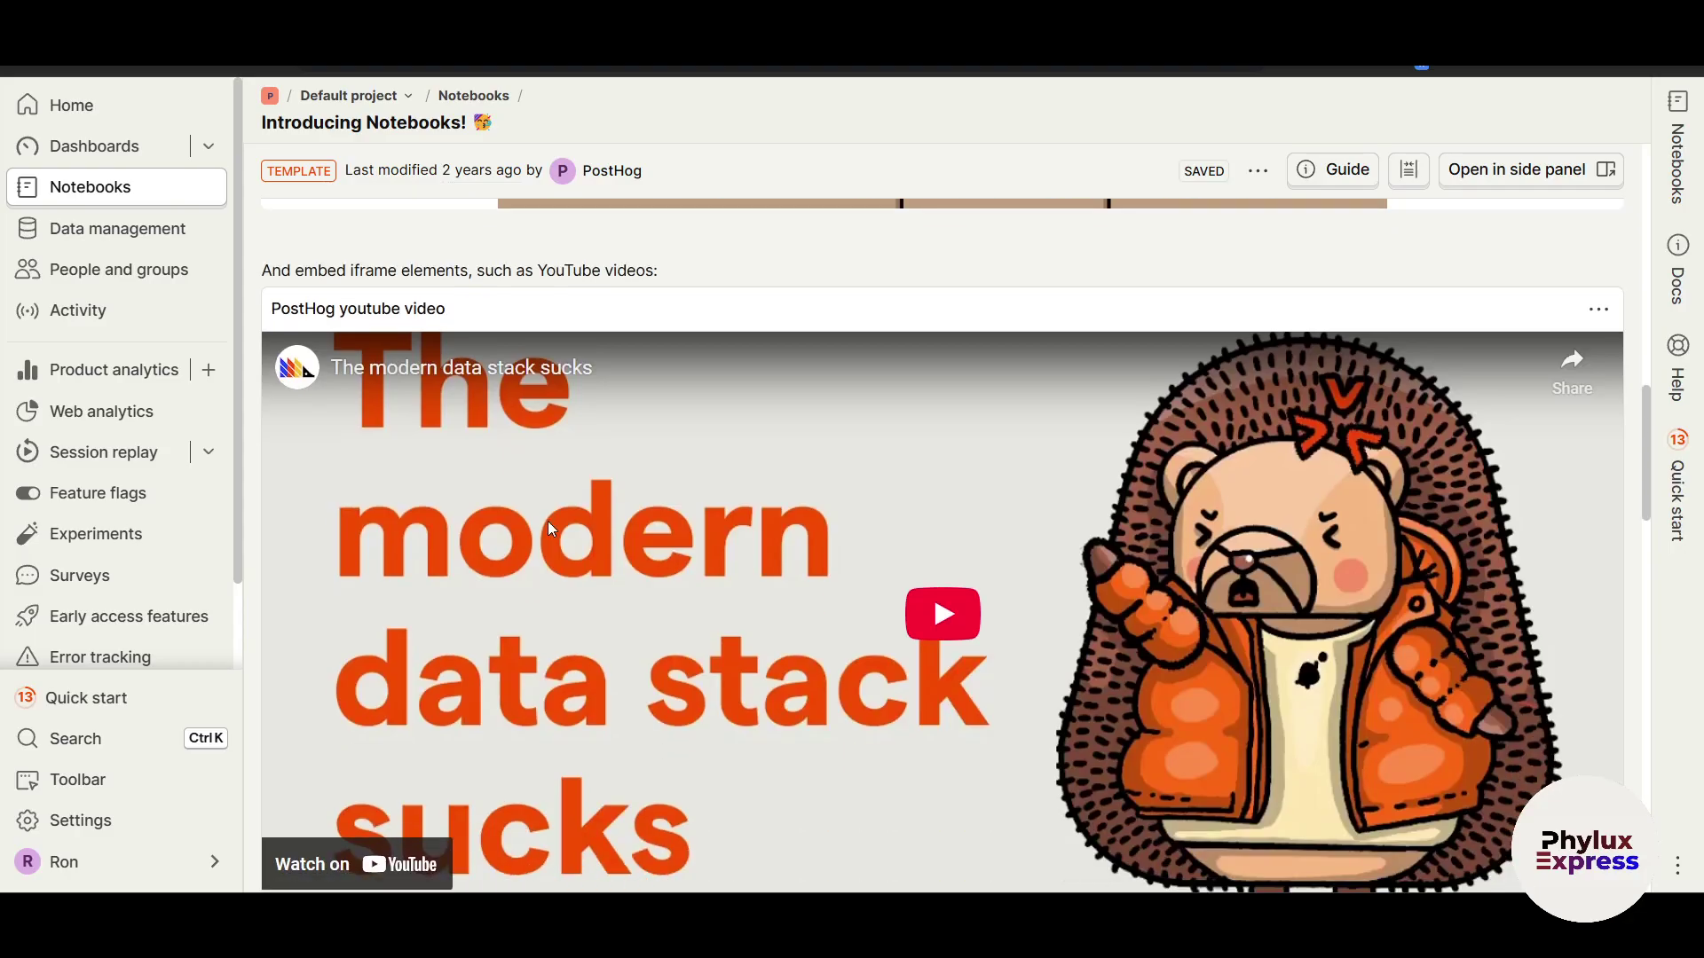
{"action": "scroll", "coordinate": [551, 529], "scroll_direction": "down", "scroll_amount": 7}
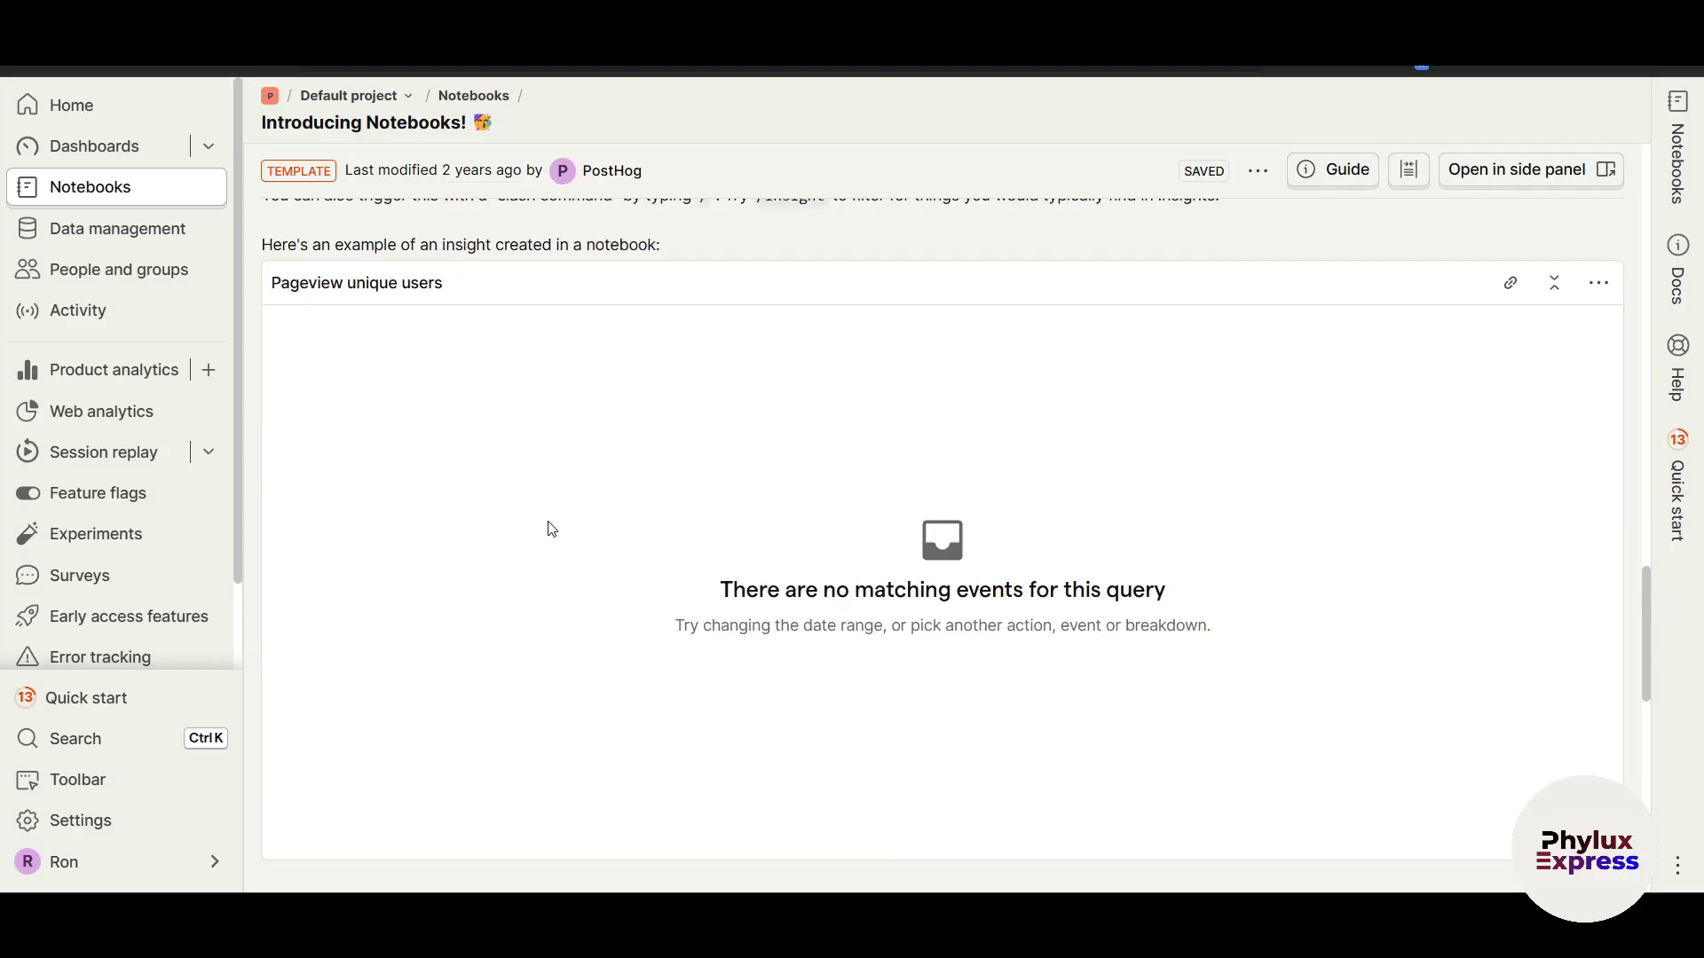
{"action": "scroll", "coordinate": [551, 529], "scroll_direction": "up", "scroll_amount": 10}
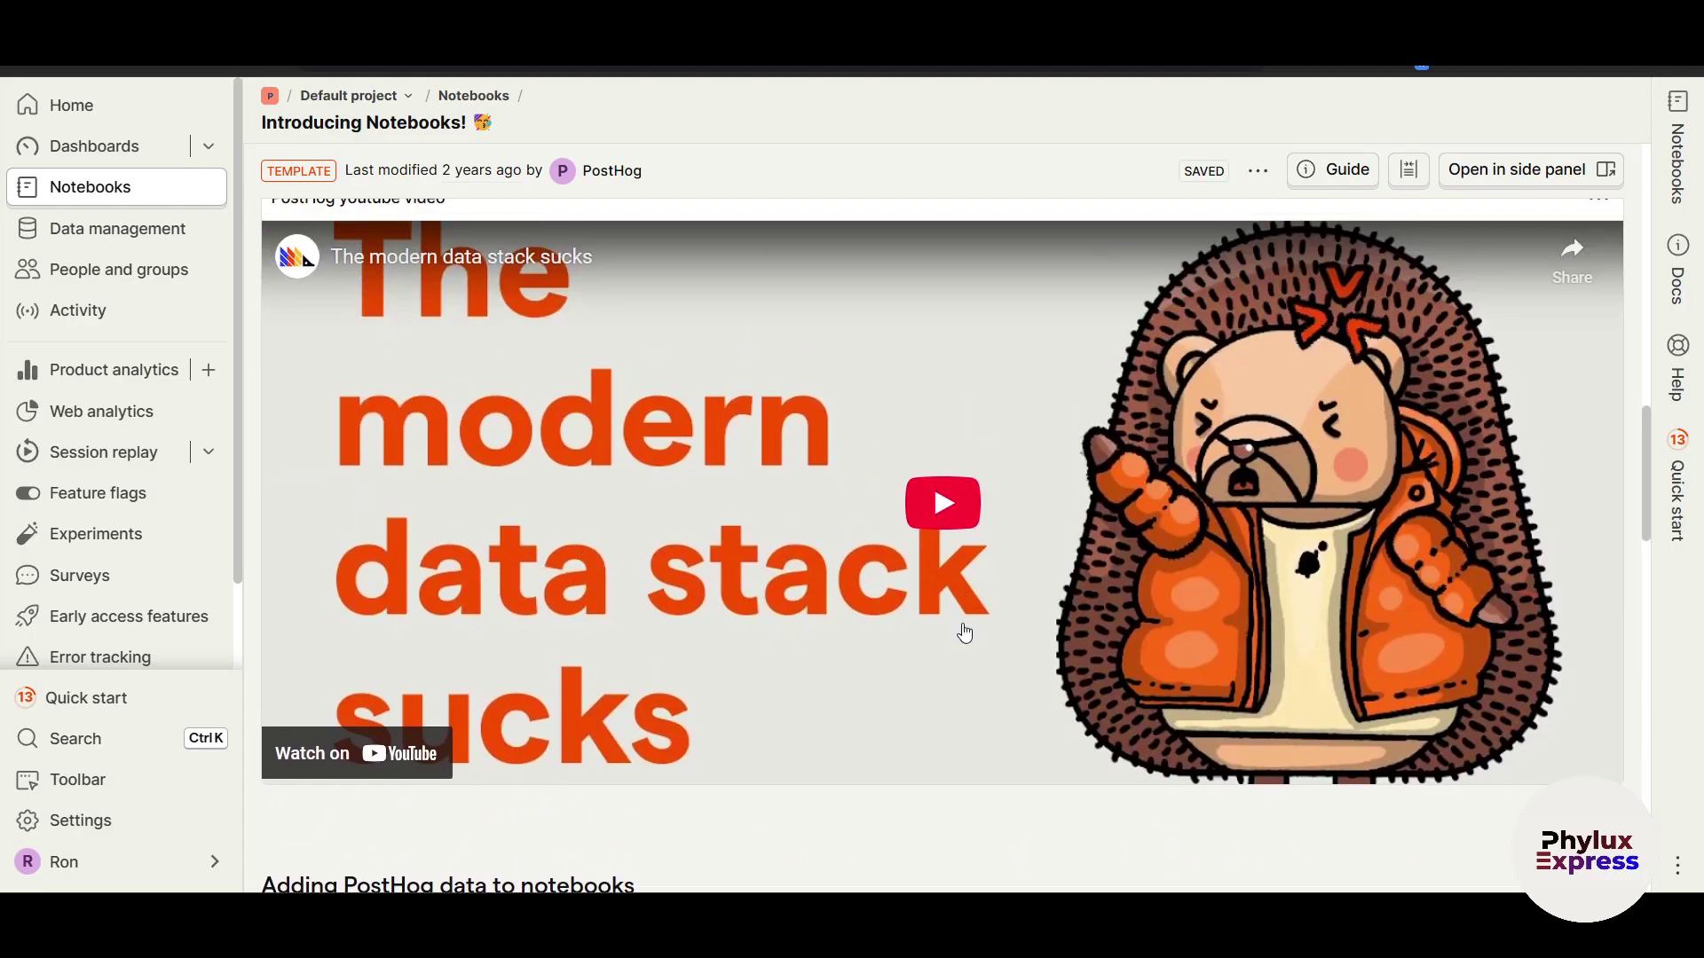
{"action": "scroll", "coordinate": [961, 627], "scroll_direction": "down", "scroll_amount": 6}
{"action": "scroll", "coordinate": [965, 638], "scroll_direction": "down", "scroll_amount": 10}
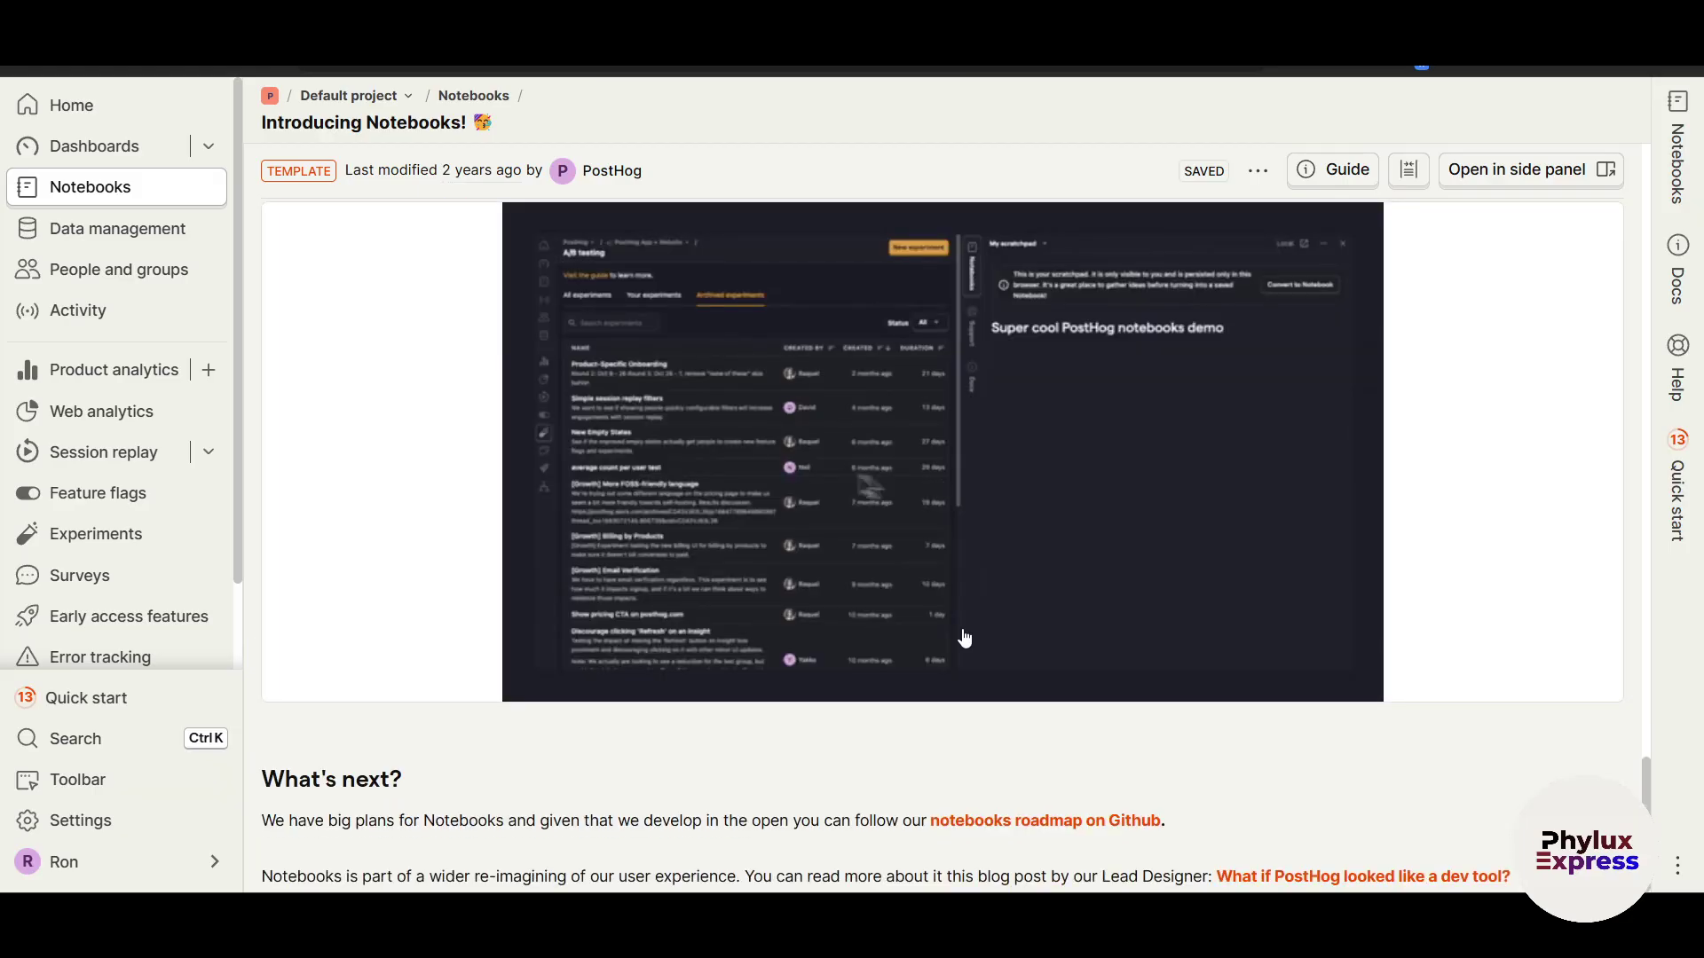
{"action": "scroll", "coordinate": [404, 577], "scroll_direction": "up", "scroll_amount": 9}
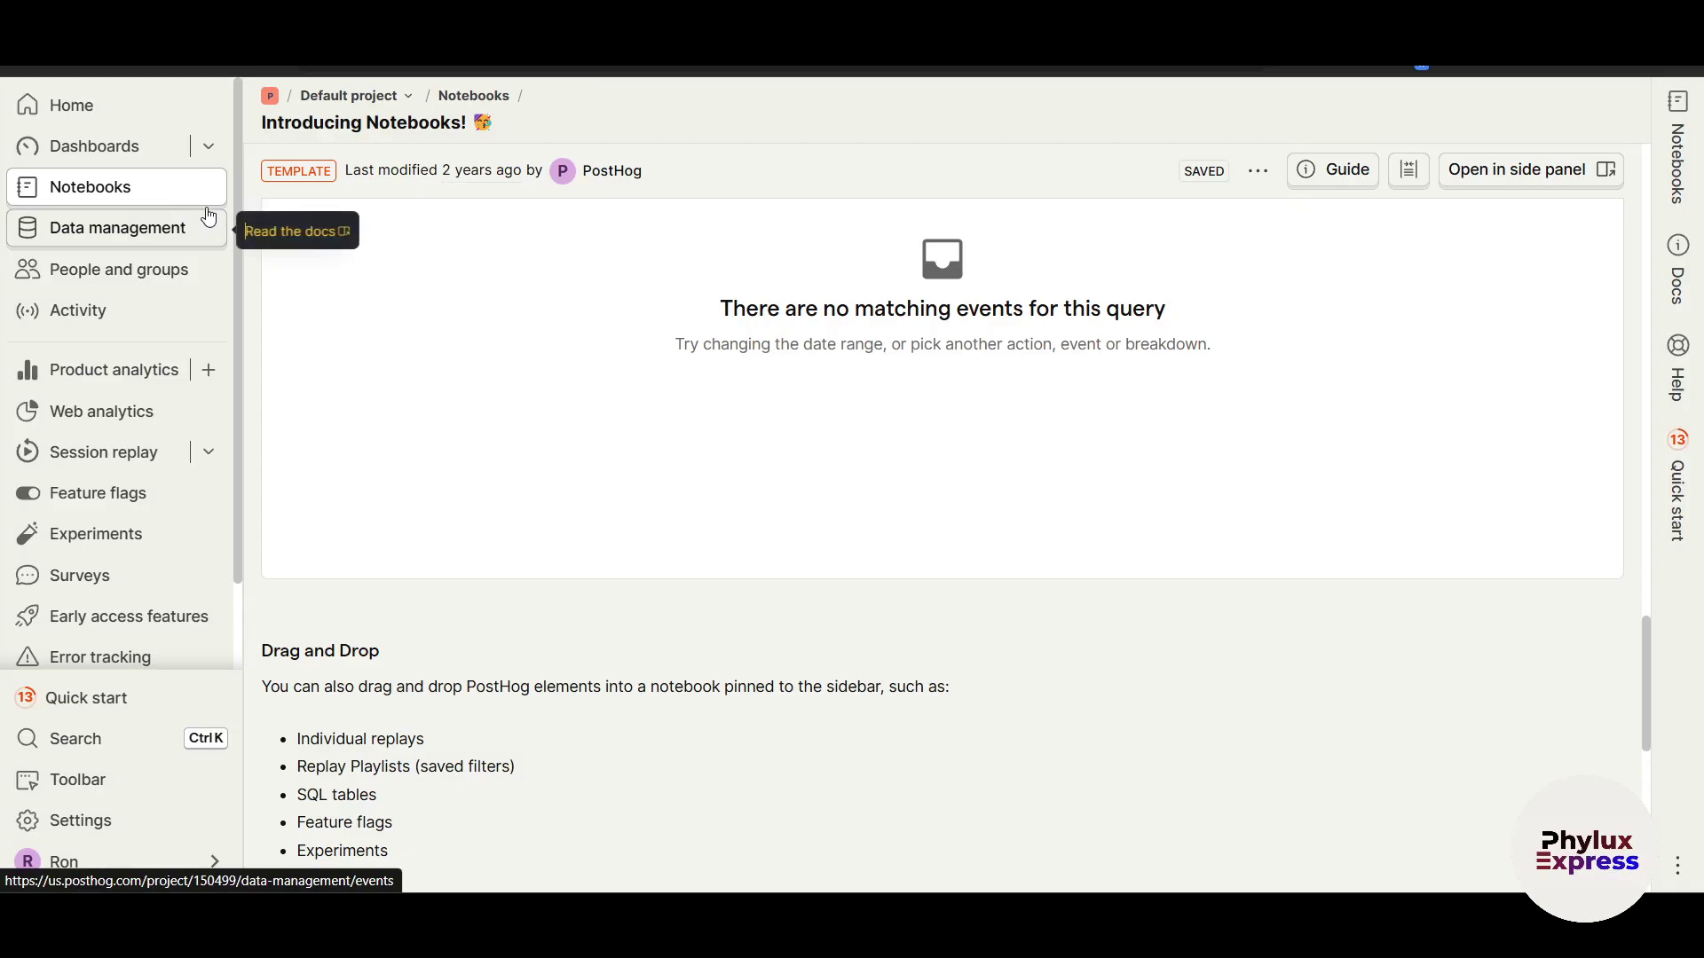
{"action": "scroll", "coordinate": [297, 338], "scroll_direction": "up", "scroll_amount": 8}
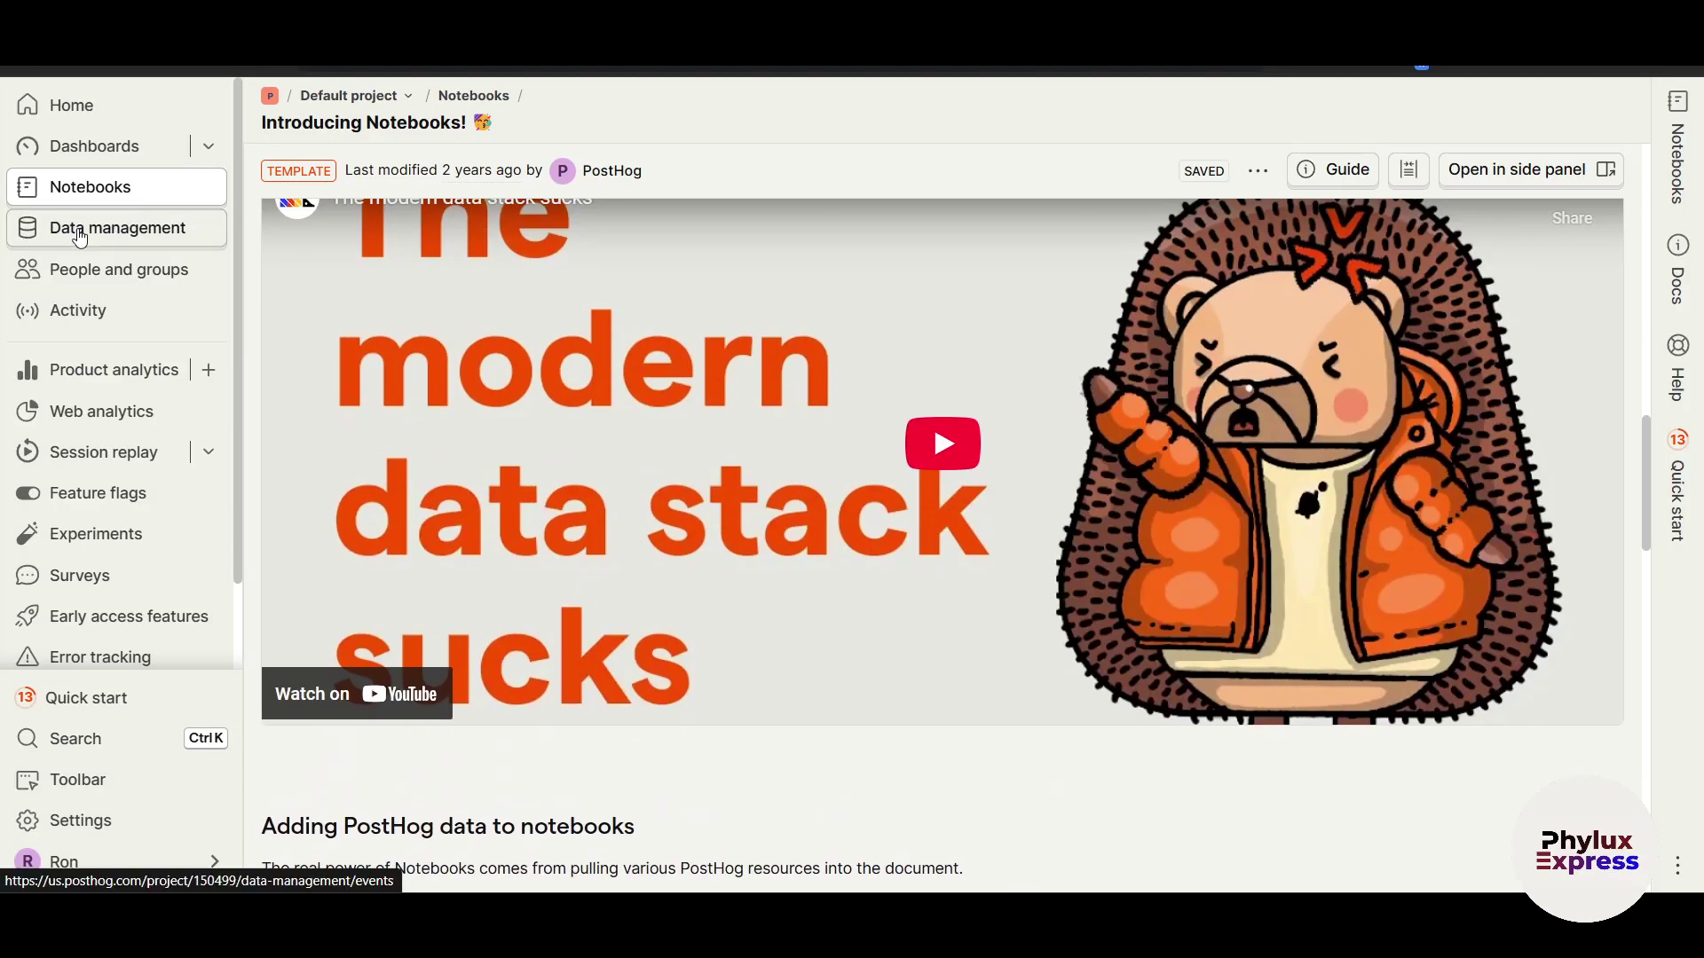
{"action": "left_click", "coordinate": [80, 229]}
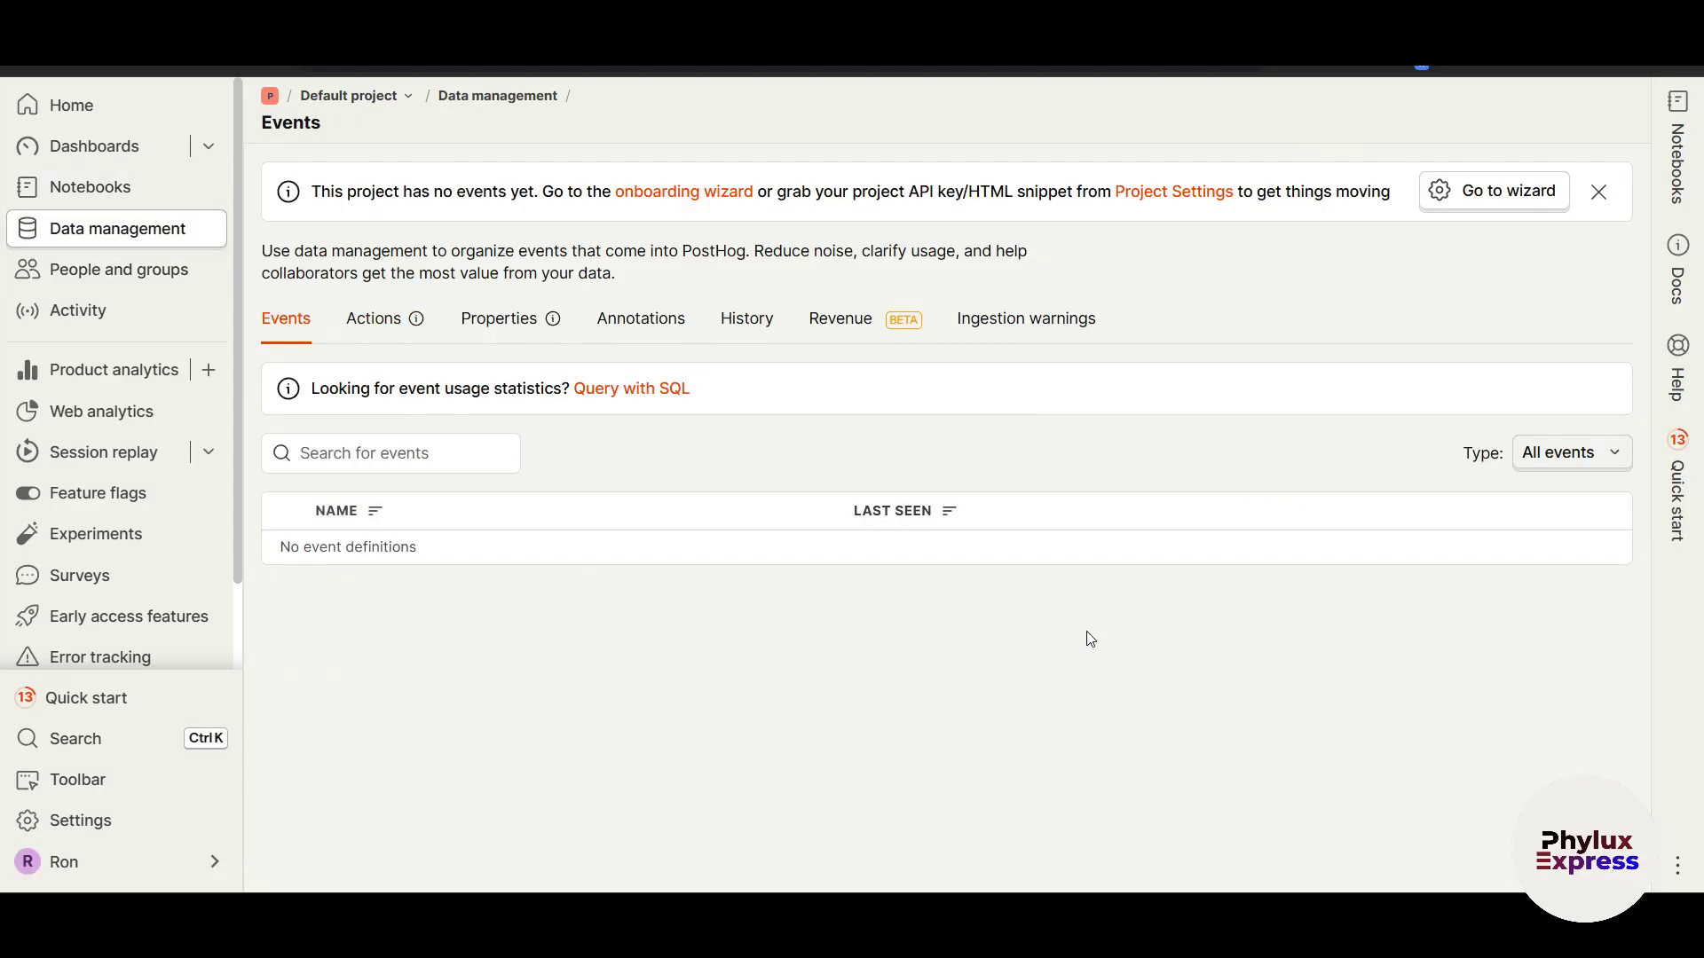
Visit Actions and People, then view Activity with no events in the last 24 hours.
{"action": "left_click", "coordinate": [375, 321]}
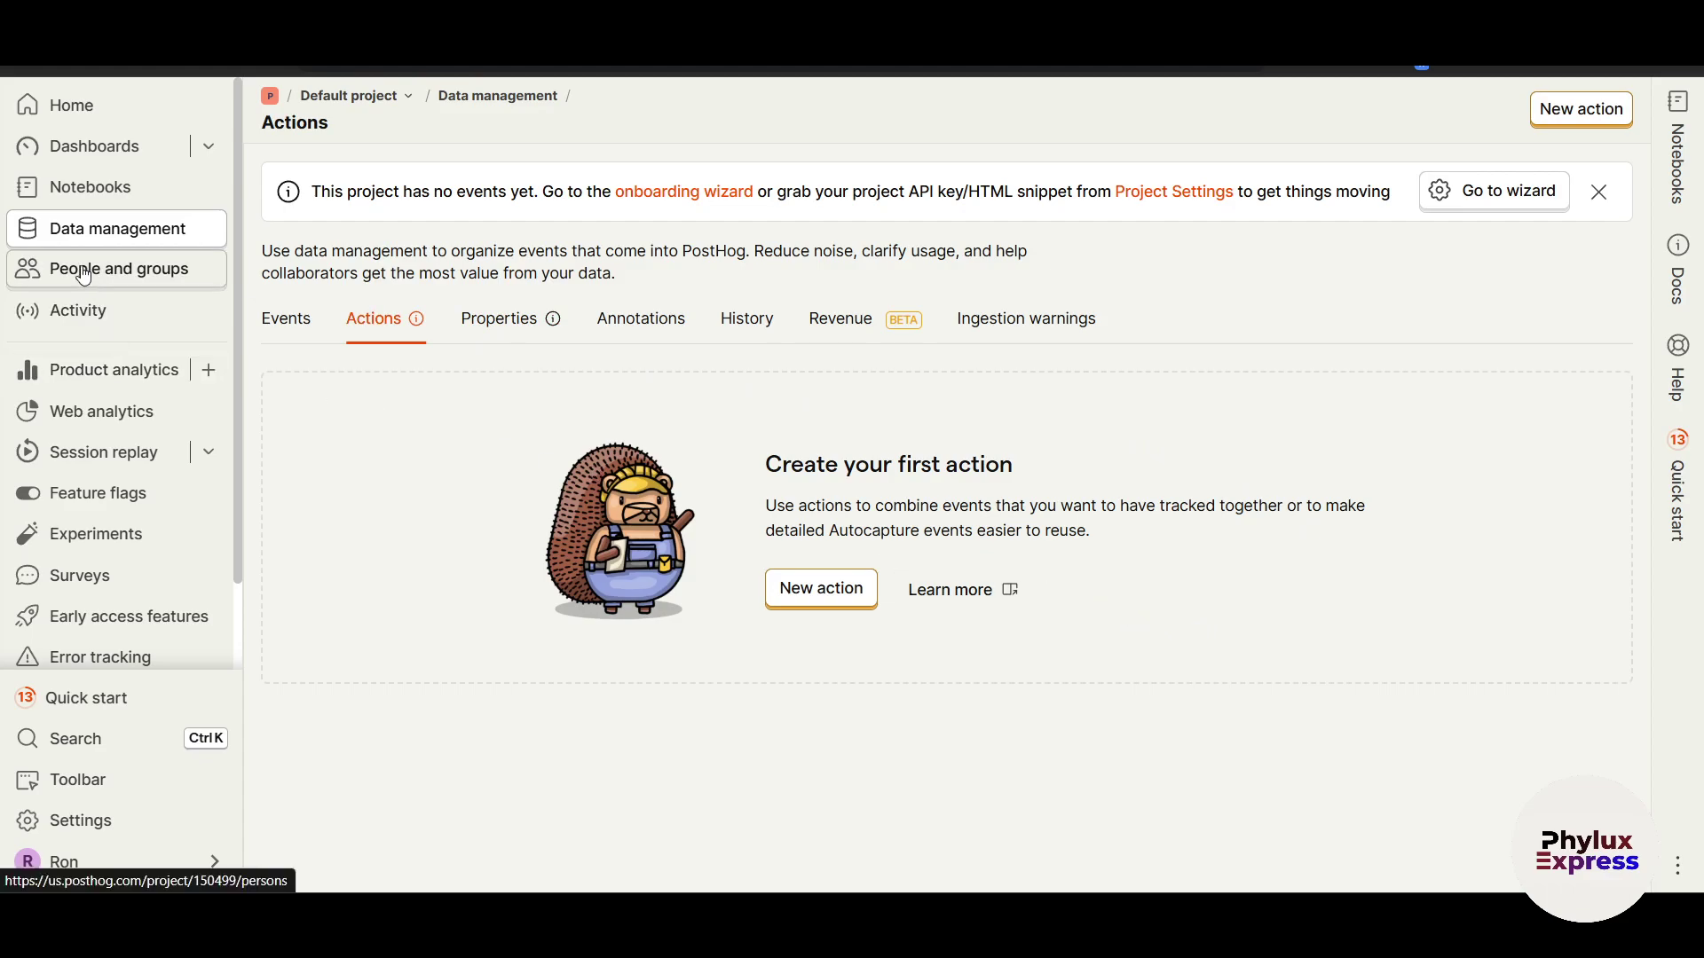
{"action": "left_click", "coordinate": [177, 269]}
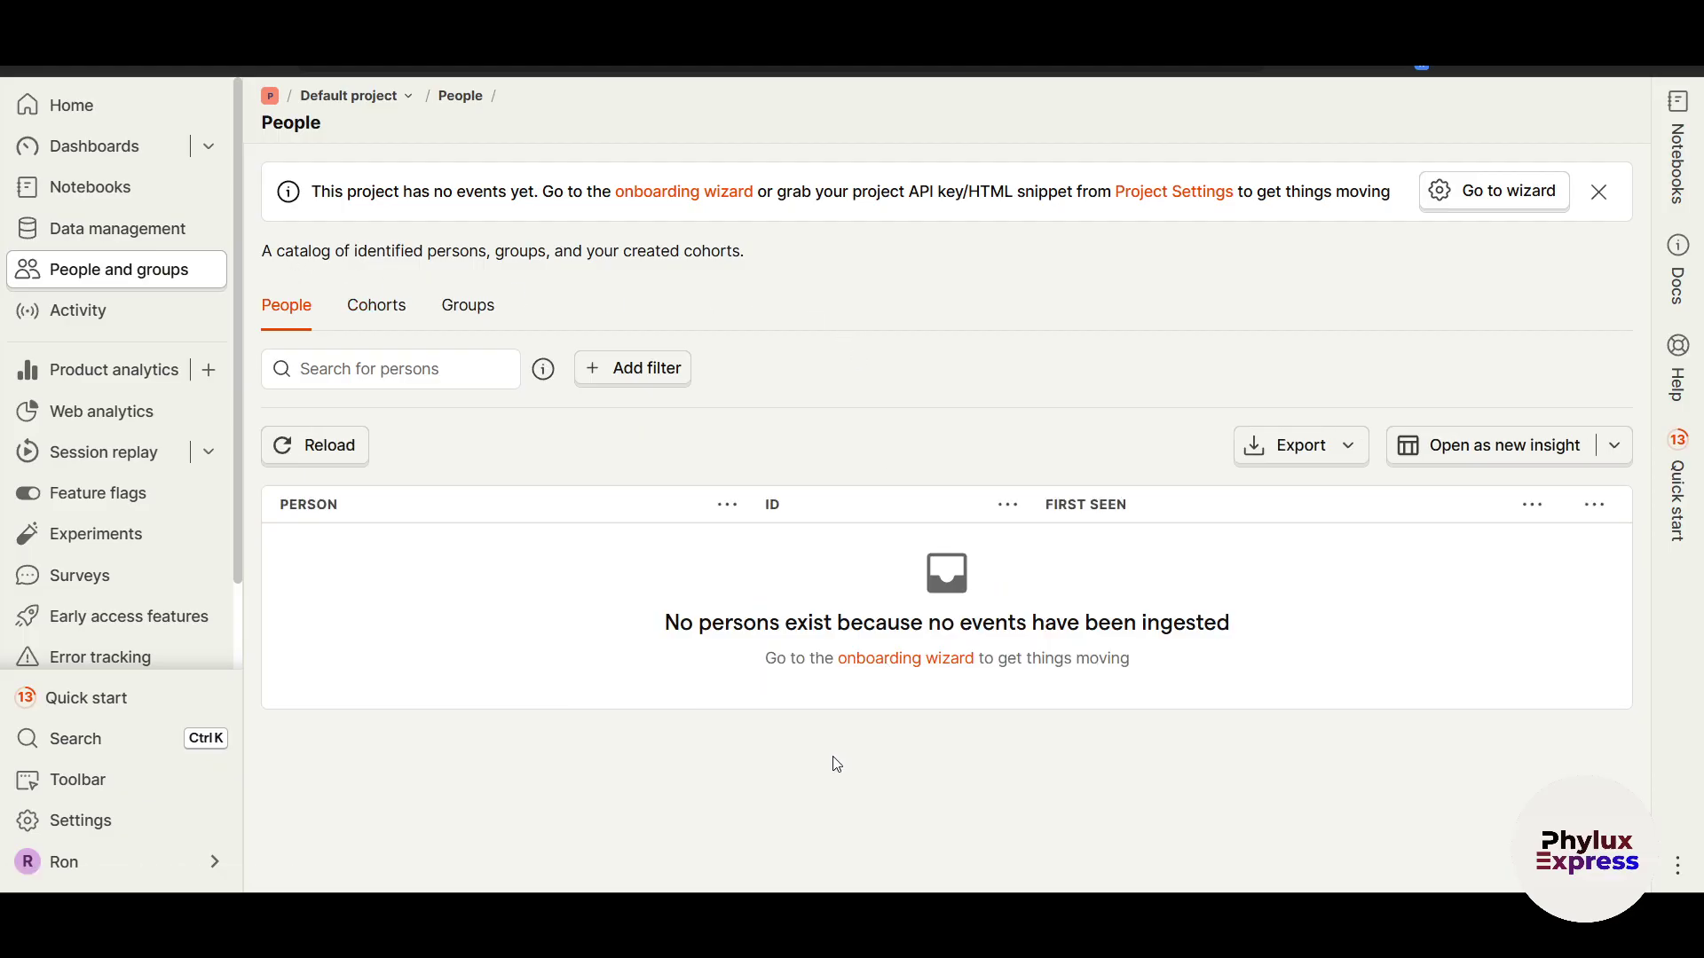
{"action": "left_click", "coordinate": [123, 312]}
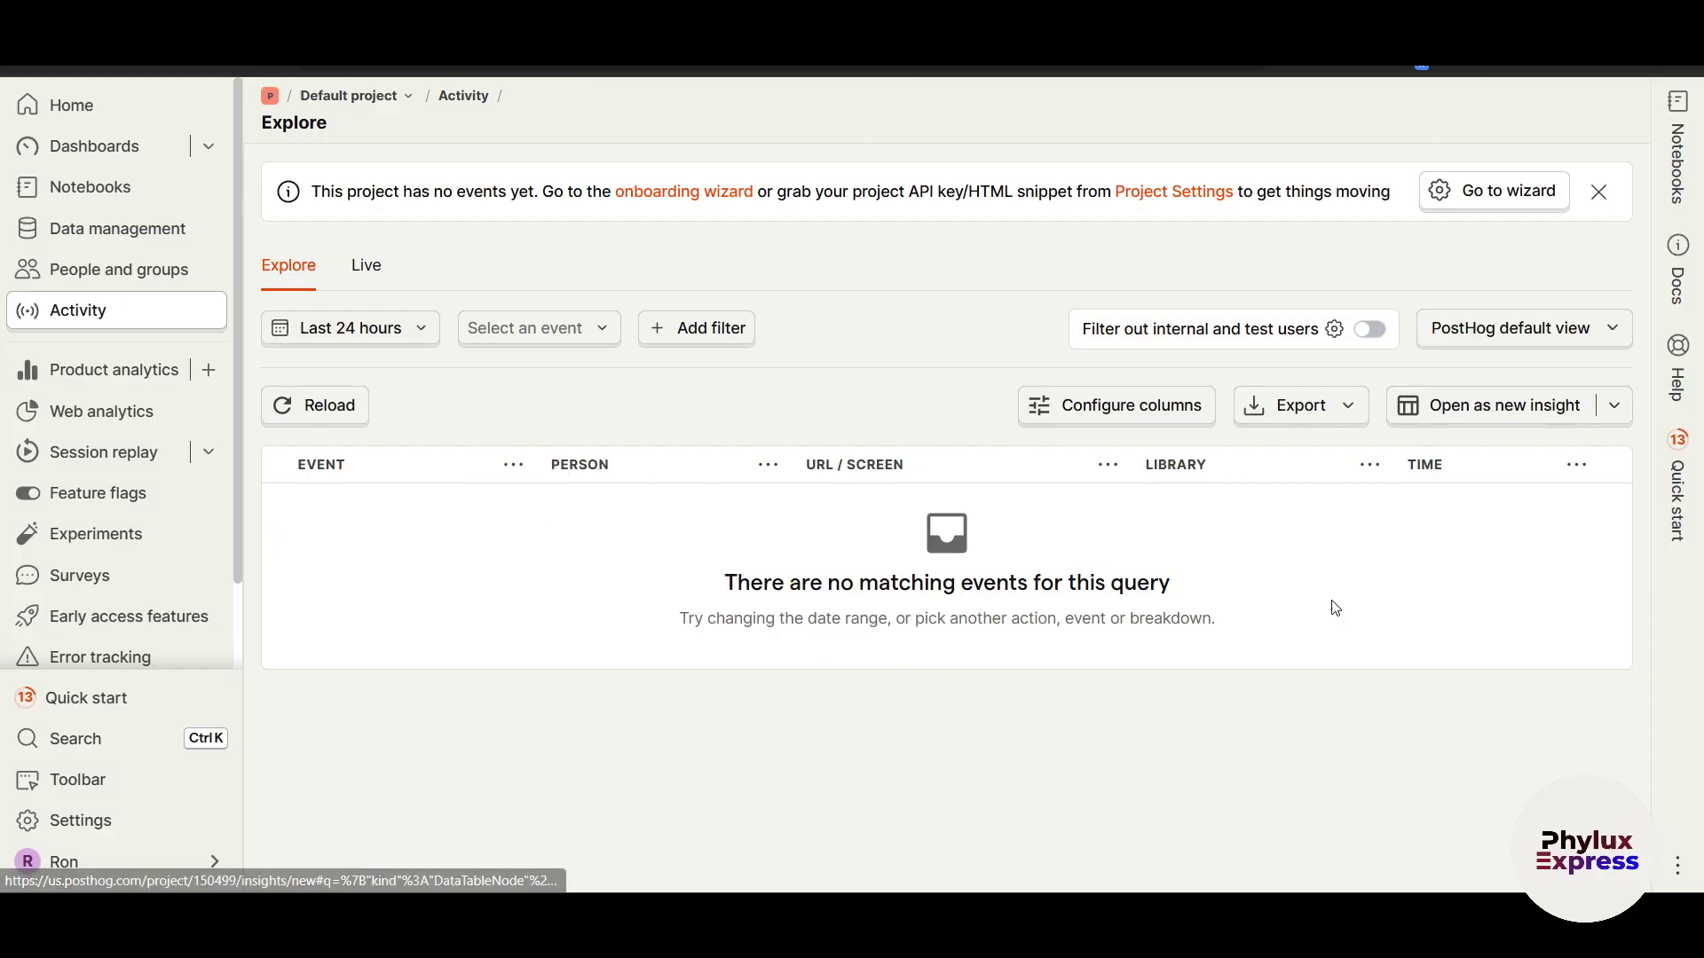
{"action": "scroll", "coordinate": [82, 399], "scroll_direction": "down", "scroll_amount": 1}
{"action": "scroll", "coordinate": [82, 413], "scroll_direction": "down", "scroll_amount": 1}
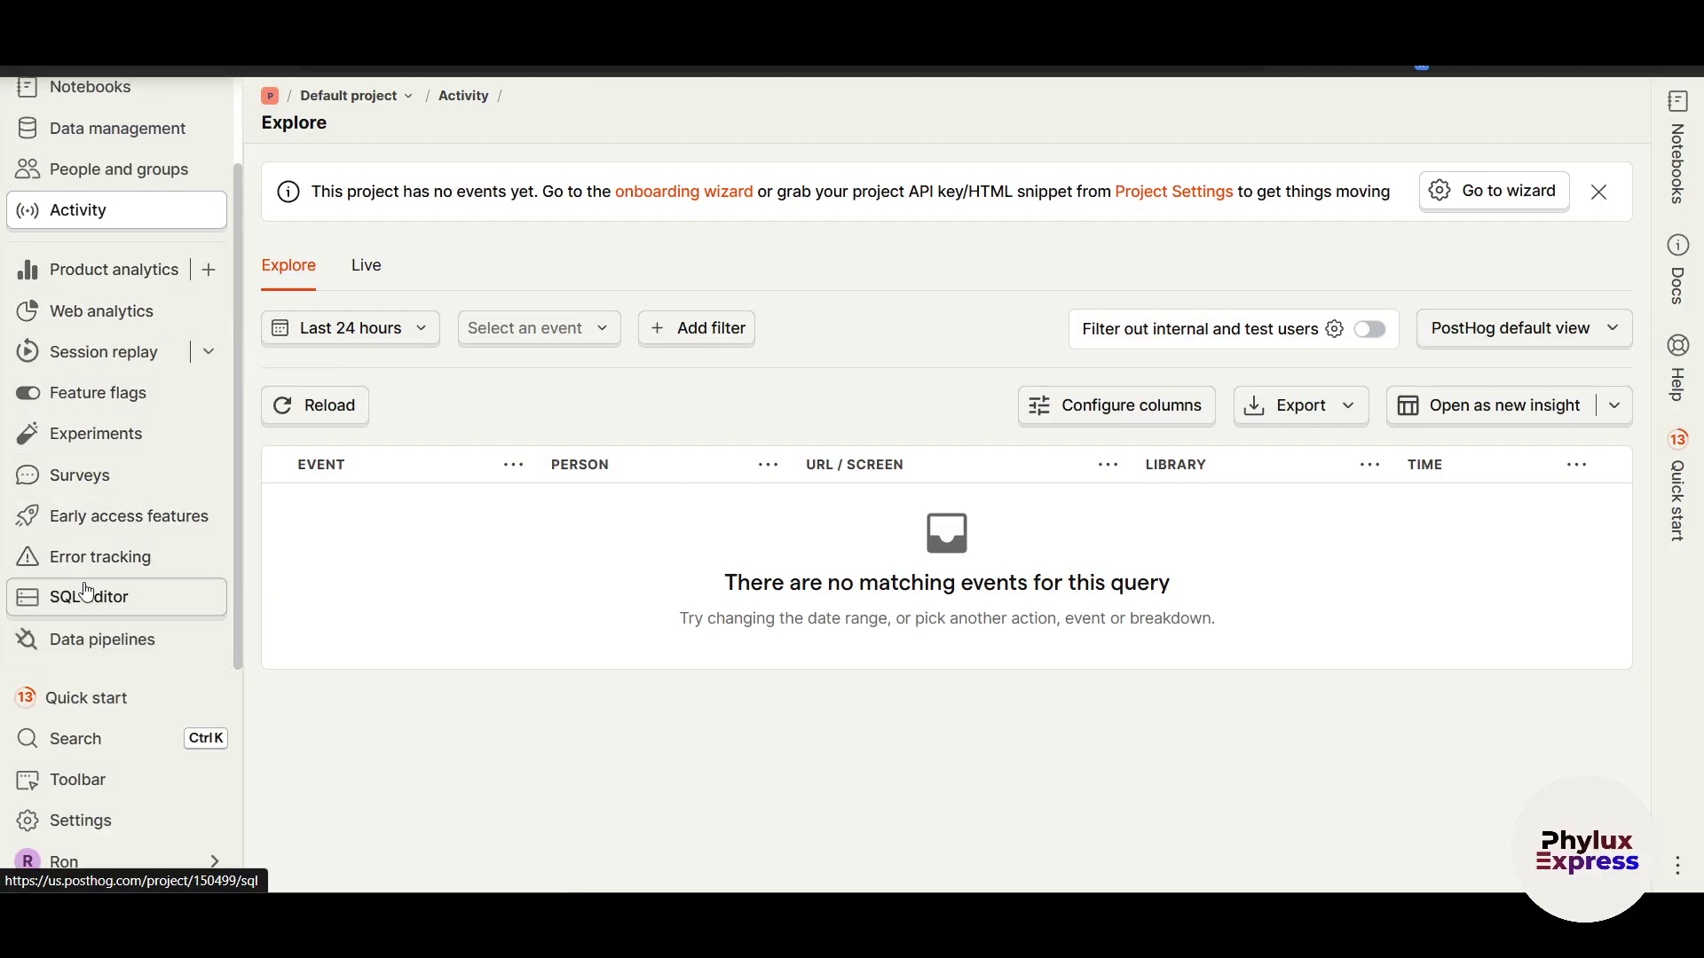
{"action": "scroll", "coordinate": [89, 603], "scroll_direction": "up", "scroll_amount": 2}
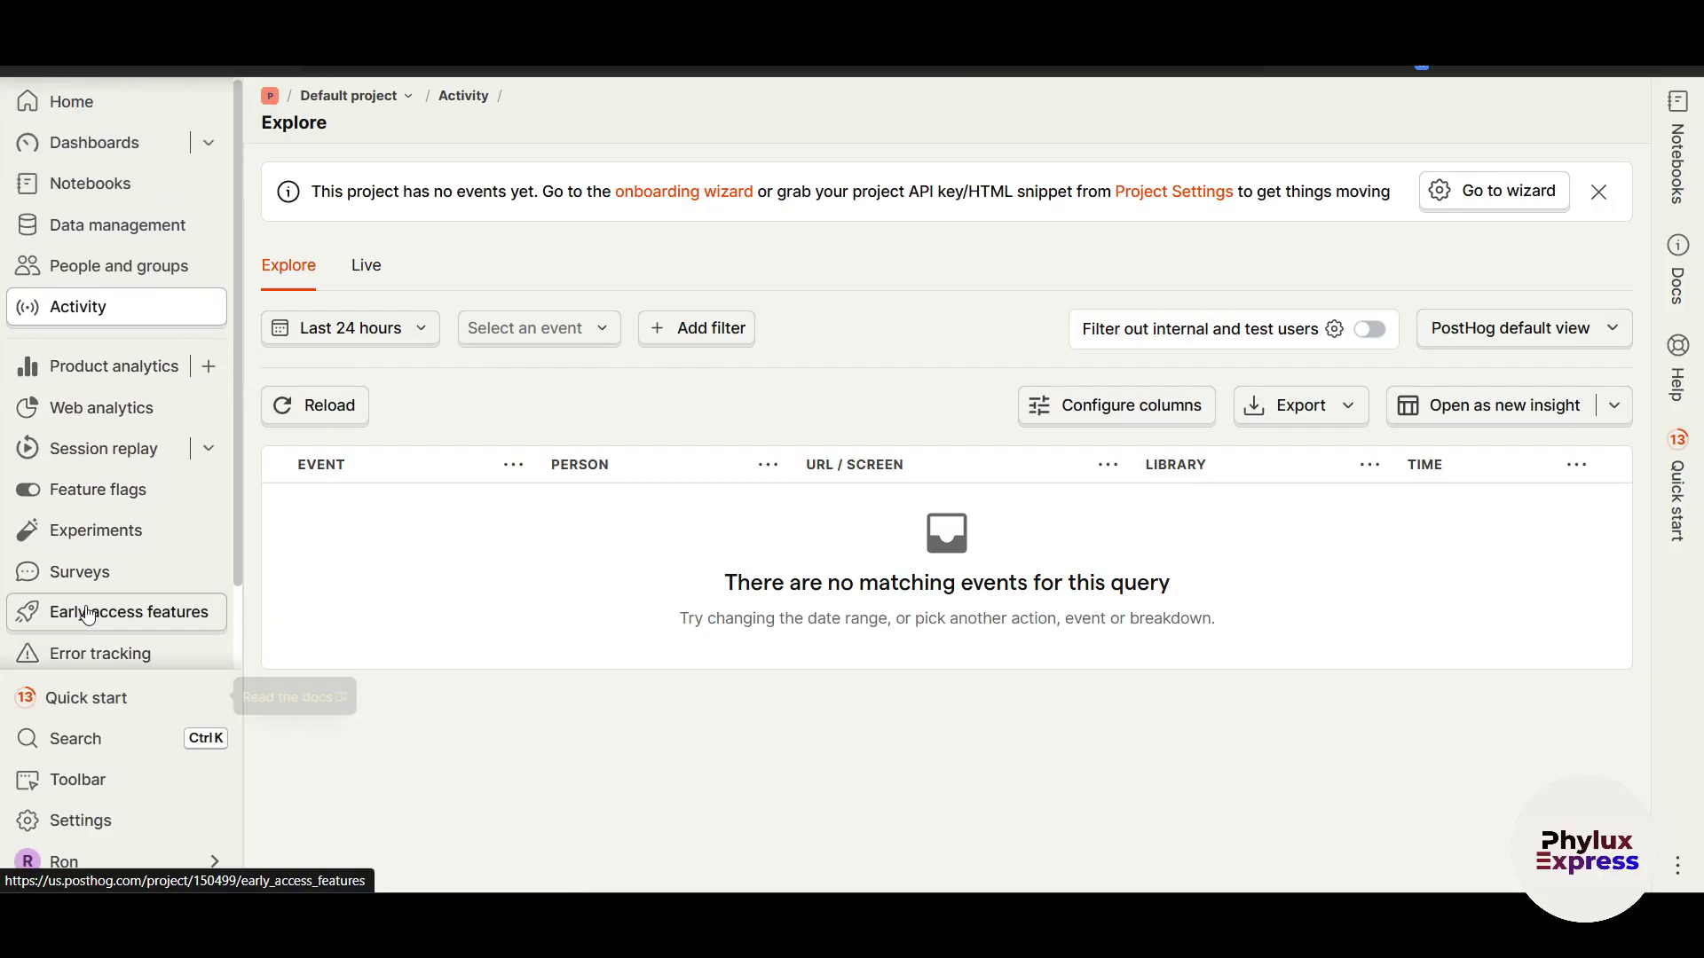
View the Daily active users (DAUs) insight, then return to the six-insight Product analytics list.
{"action": "left_click", "coordinate": [136, 386]}
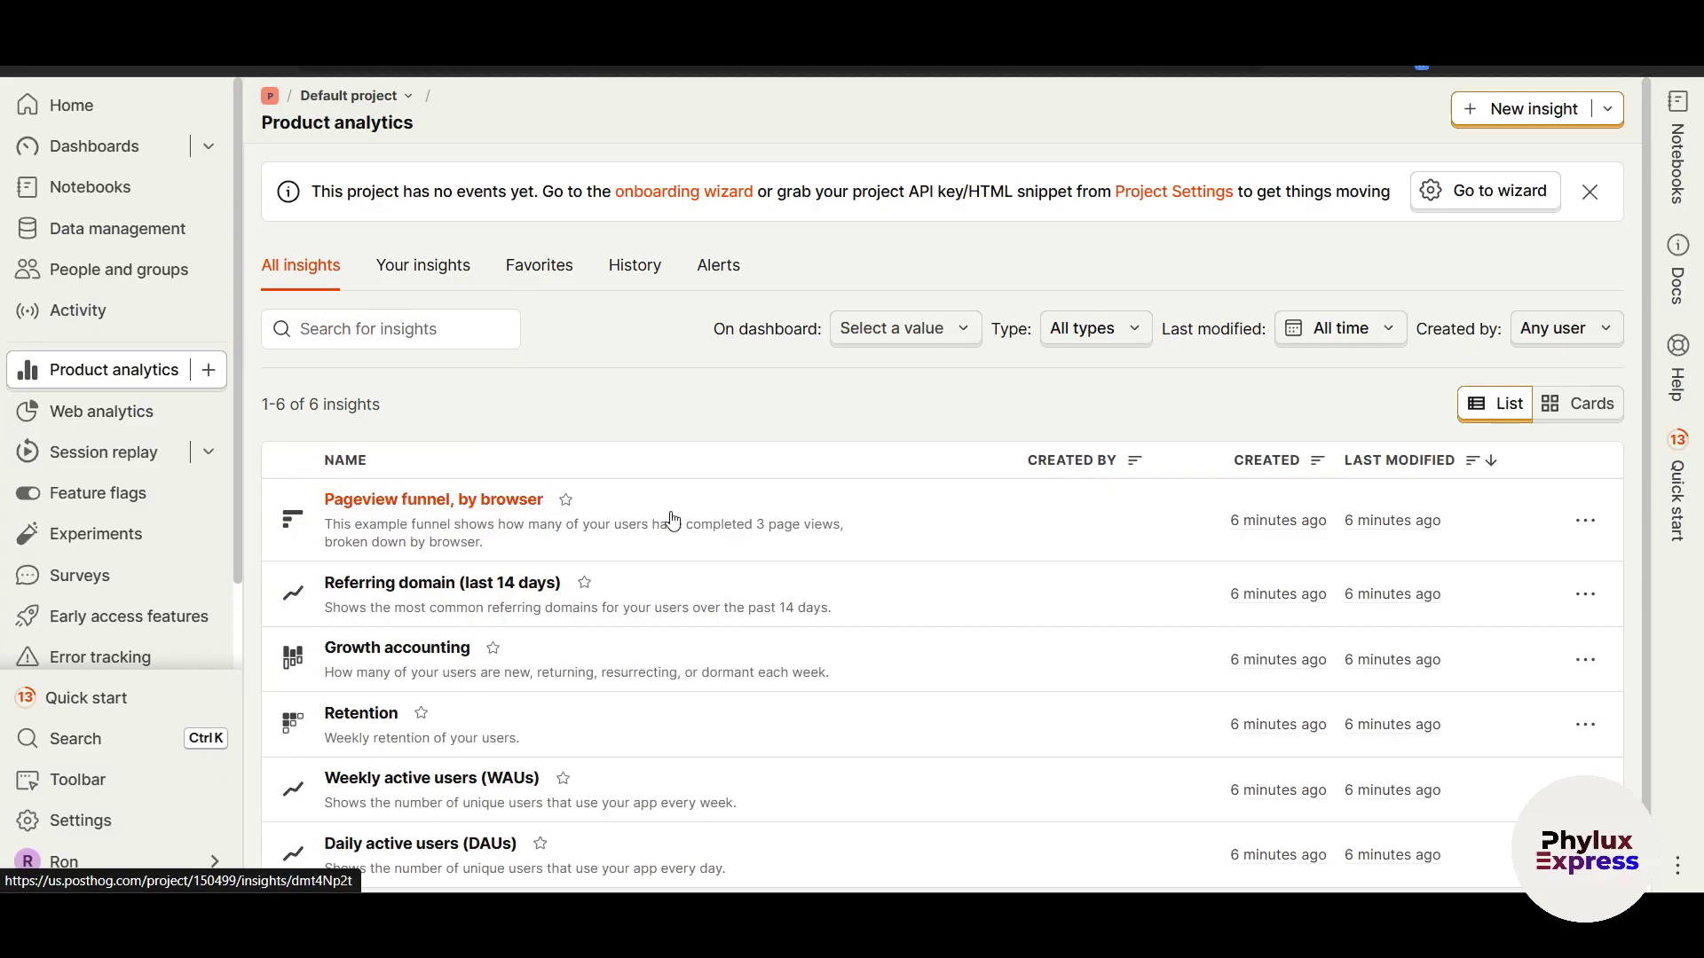
{"action": "scroll", "coordinate": [672, 521], "scroll_direction": "down", "scroll_amount": 1}
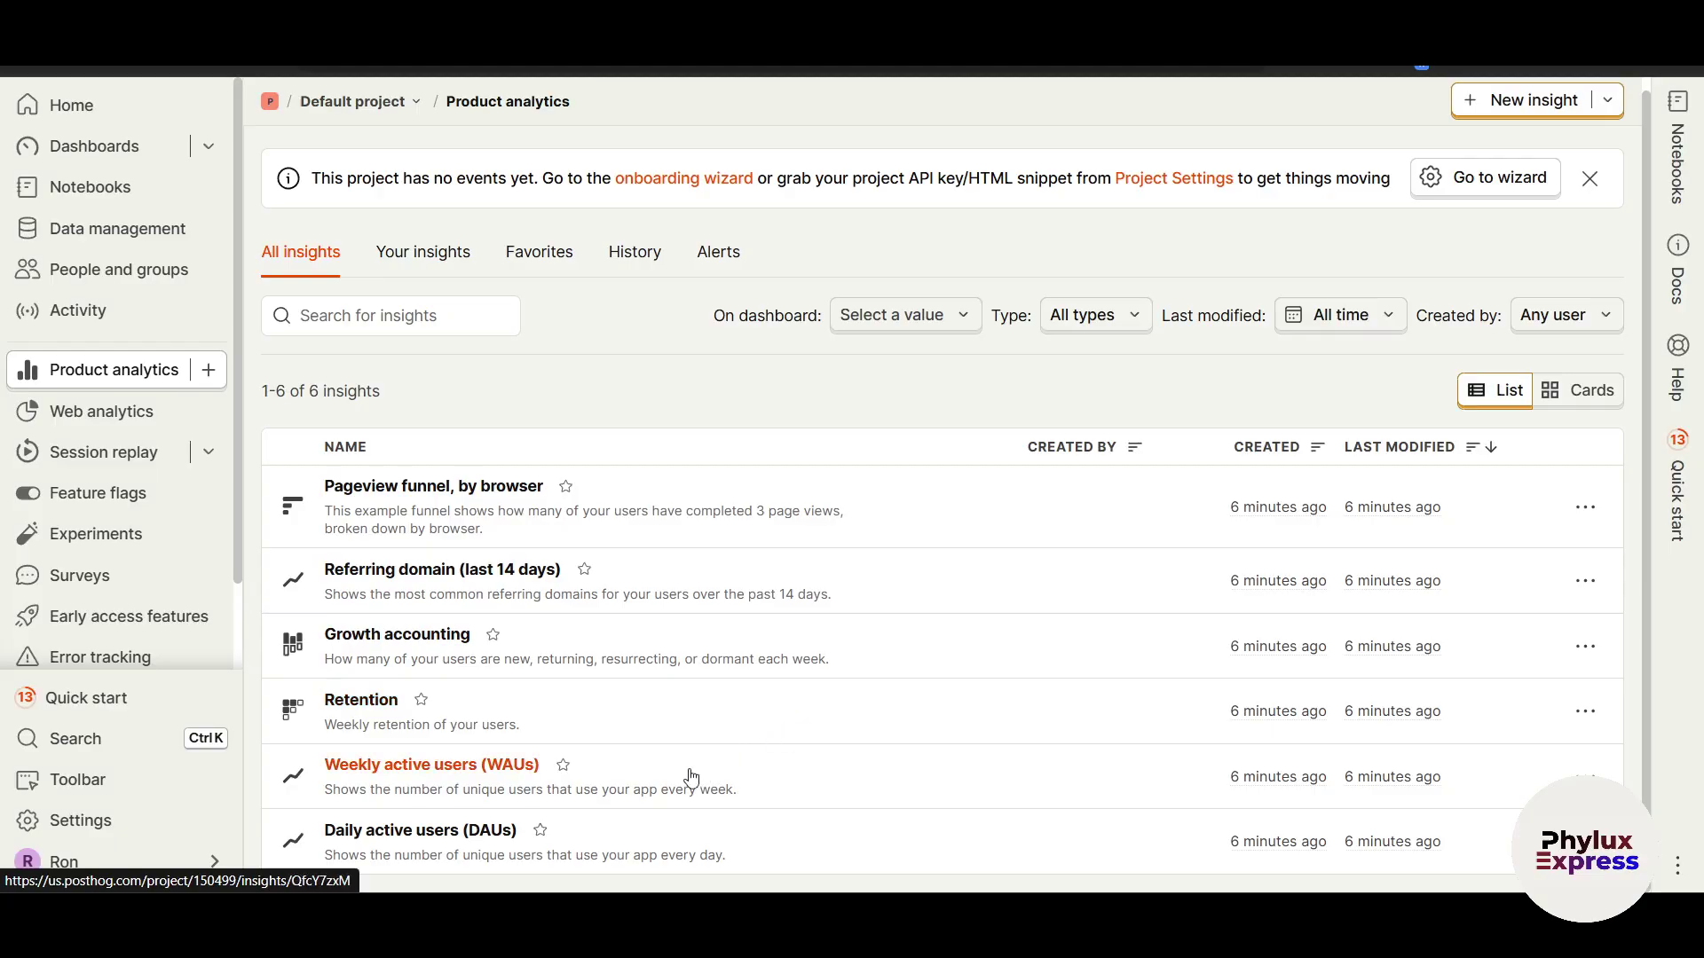
{"action": "left_click", "coordinate": [426, 841]}
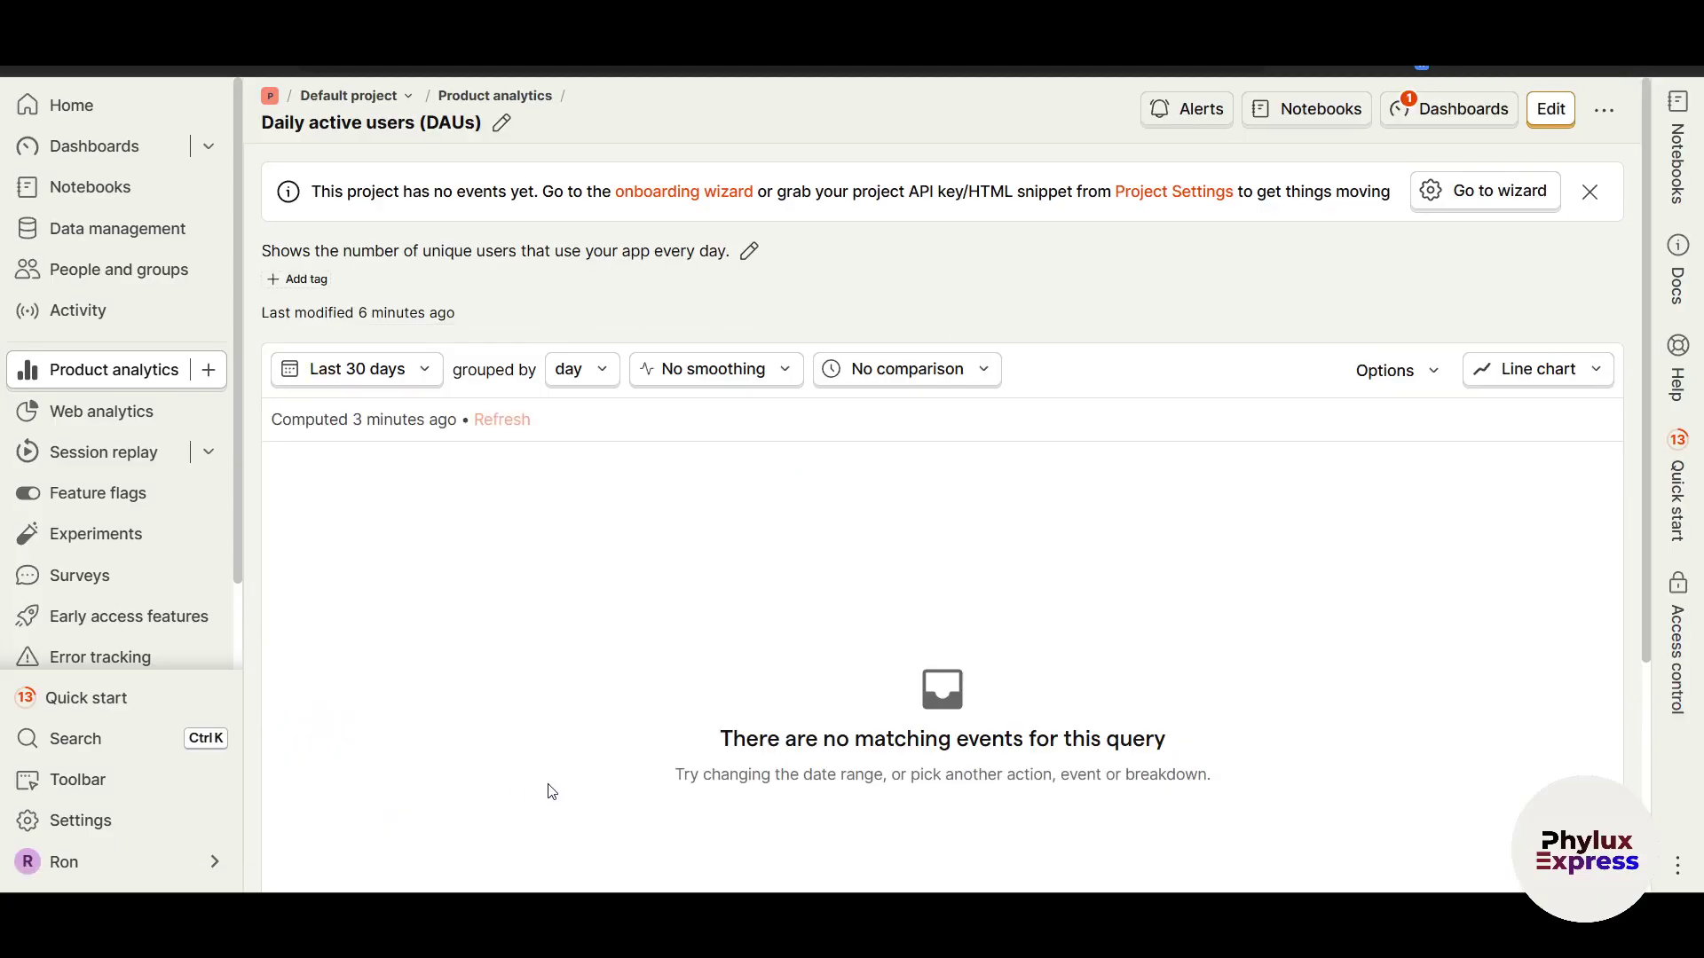
{"action": "key", "text": "alt+Left"}
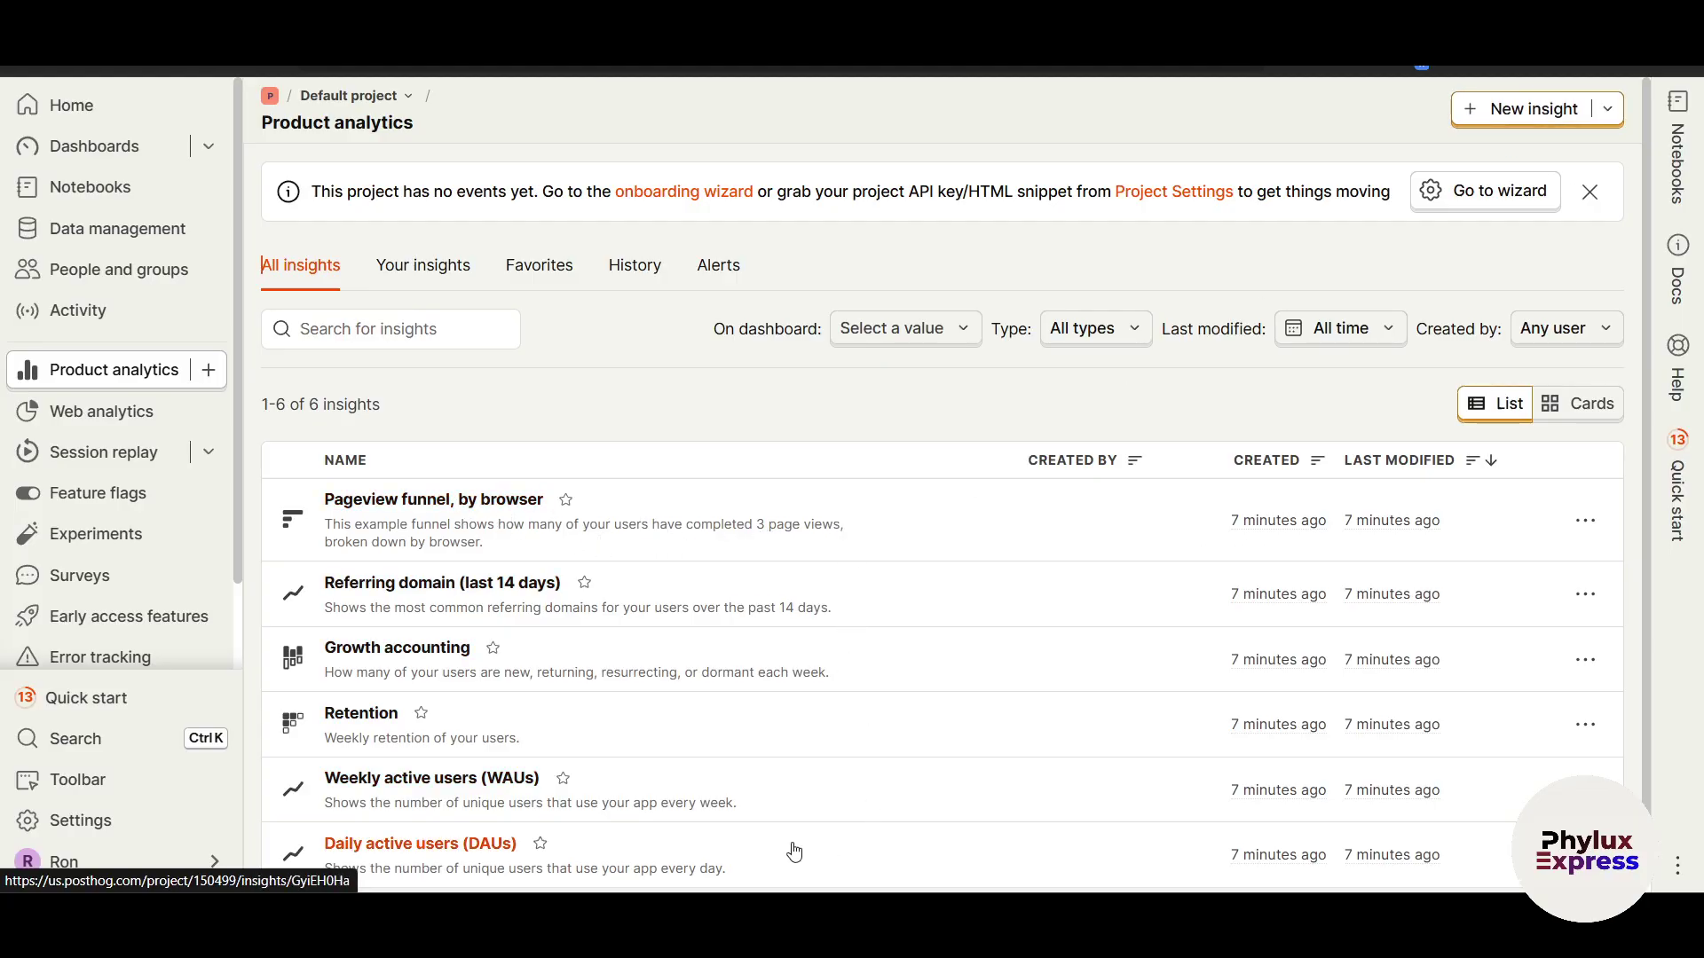
{"action": "left_click", "coordinate": [424, 268]}
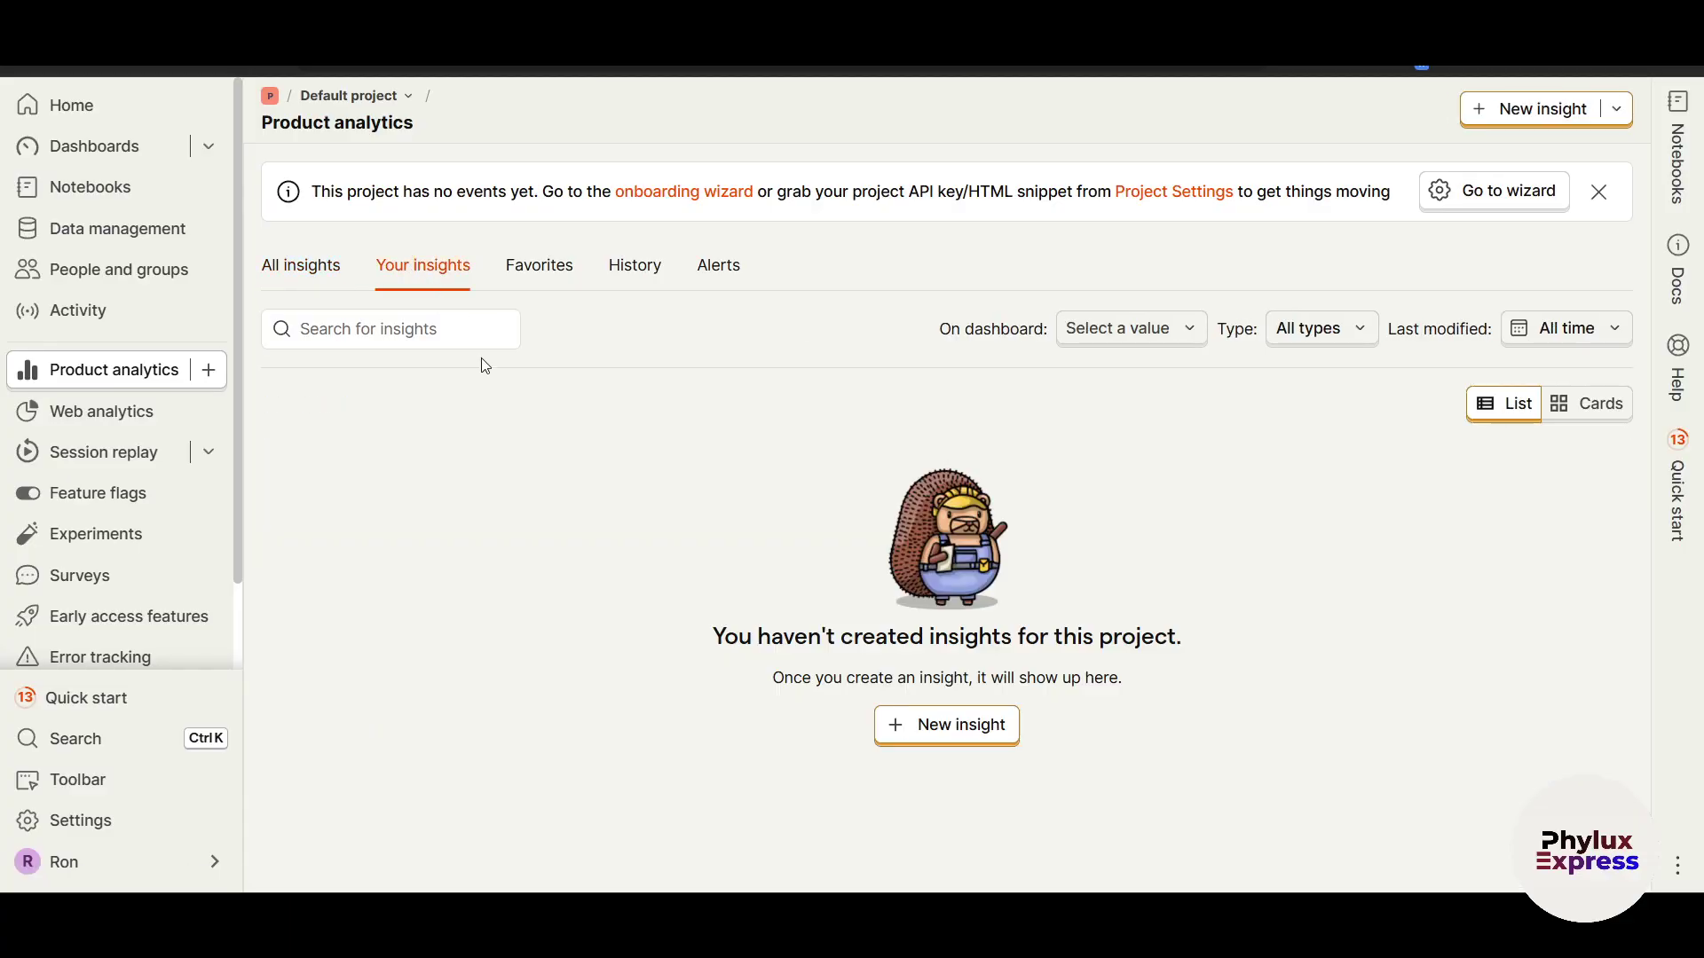
Start a new insight and browse the Pageview series event list without changing it.
{"action": "left_click", "coordinate": [951, 723]}
{"action": "scroll", "coordinate": [669, 624], "scroll_direction": "down", "scroll_amount": 4}
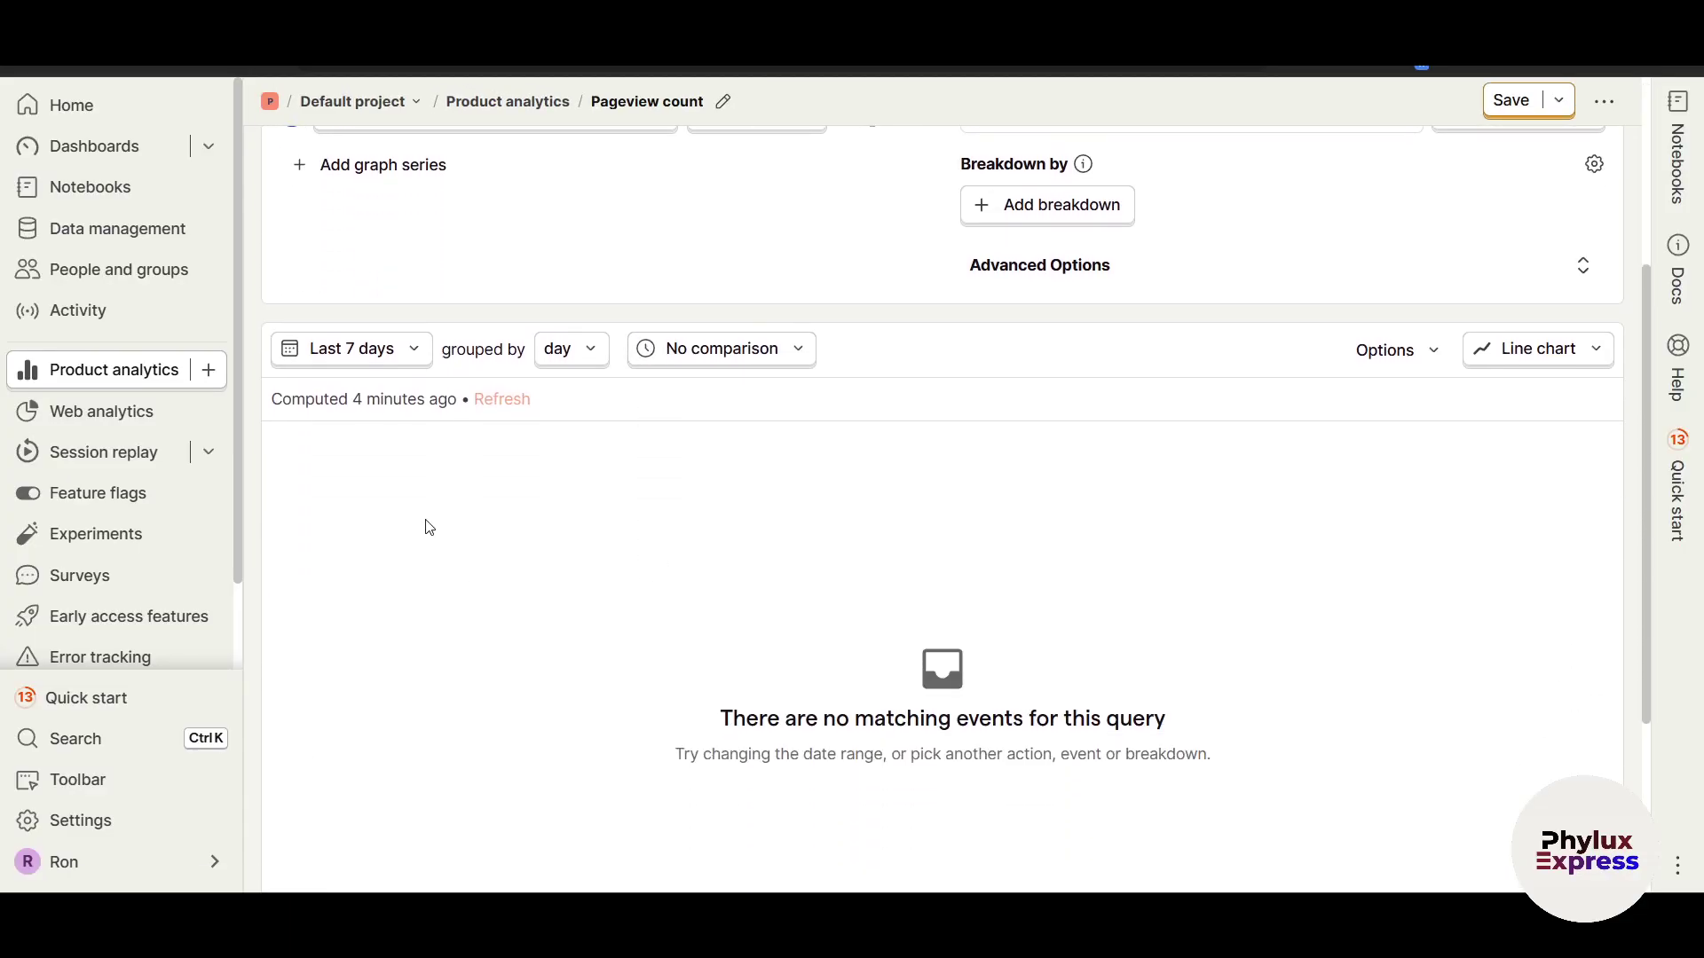
{"action": "scroll", "coordinate": [1189, 546], "scroll_direction": "up", "scroll_amount": 4}
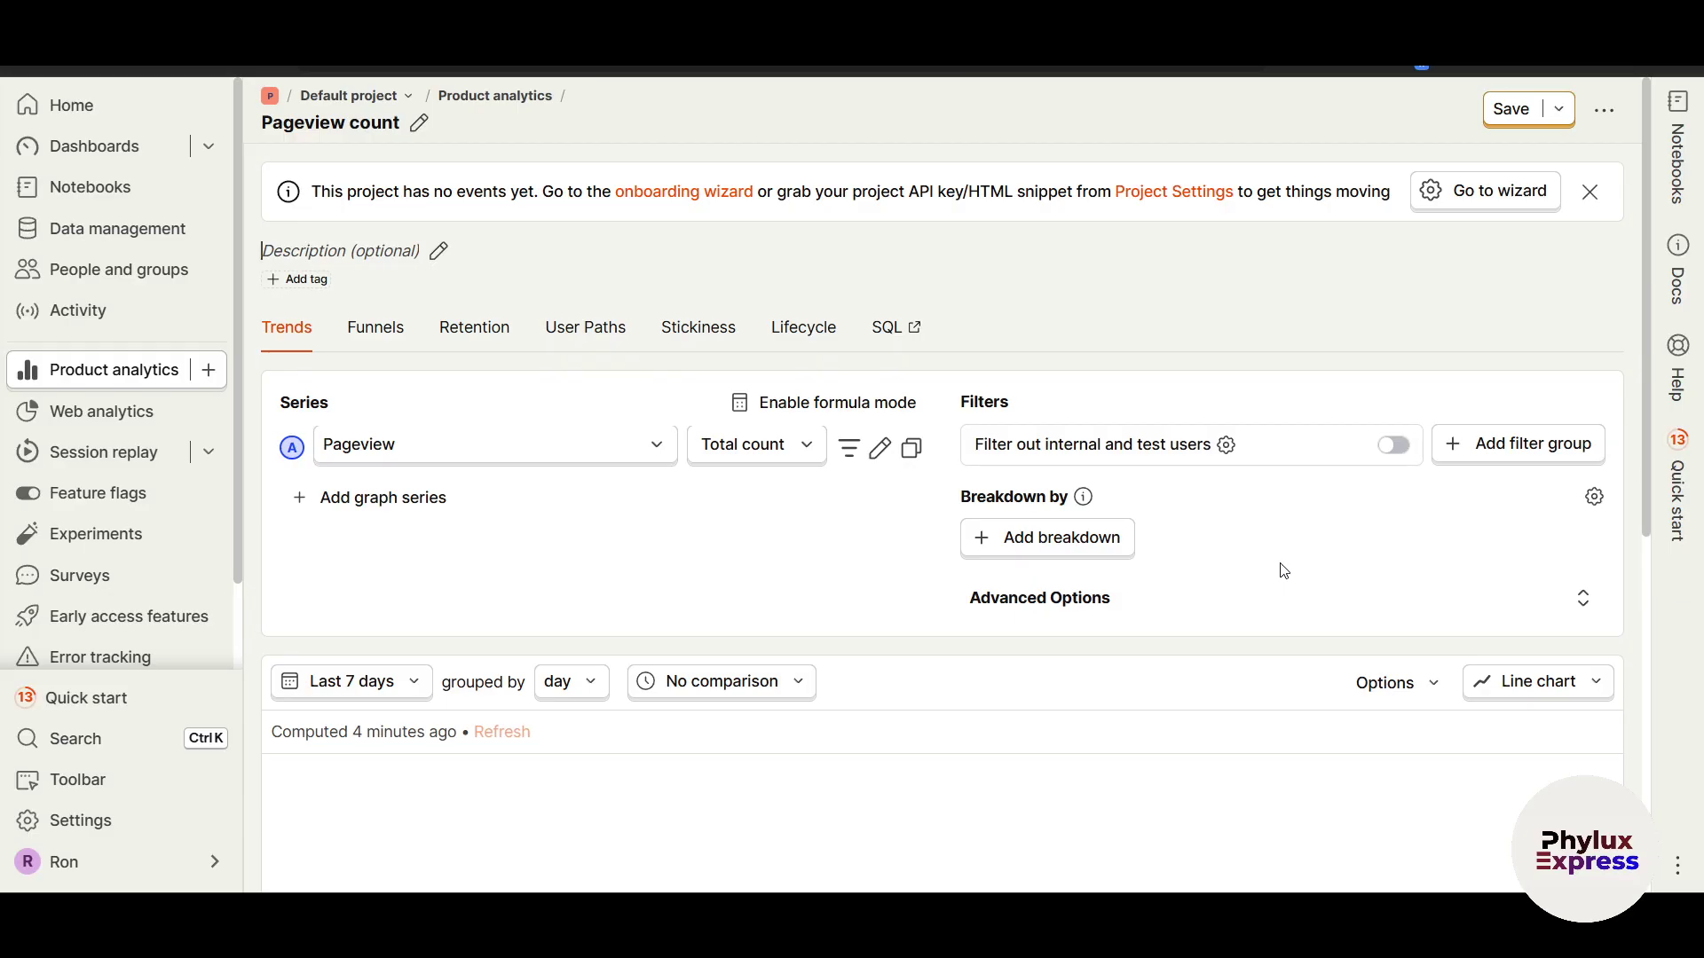
{"action": "scroll", "coordinate": [1201, 619], "scroll_direction": "down", "scroll_amount": 3}
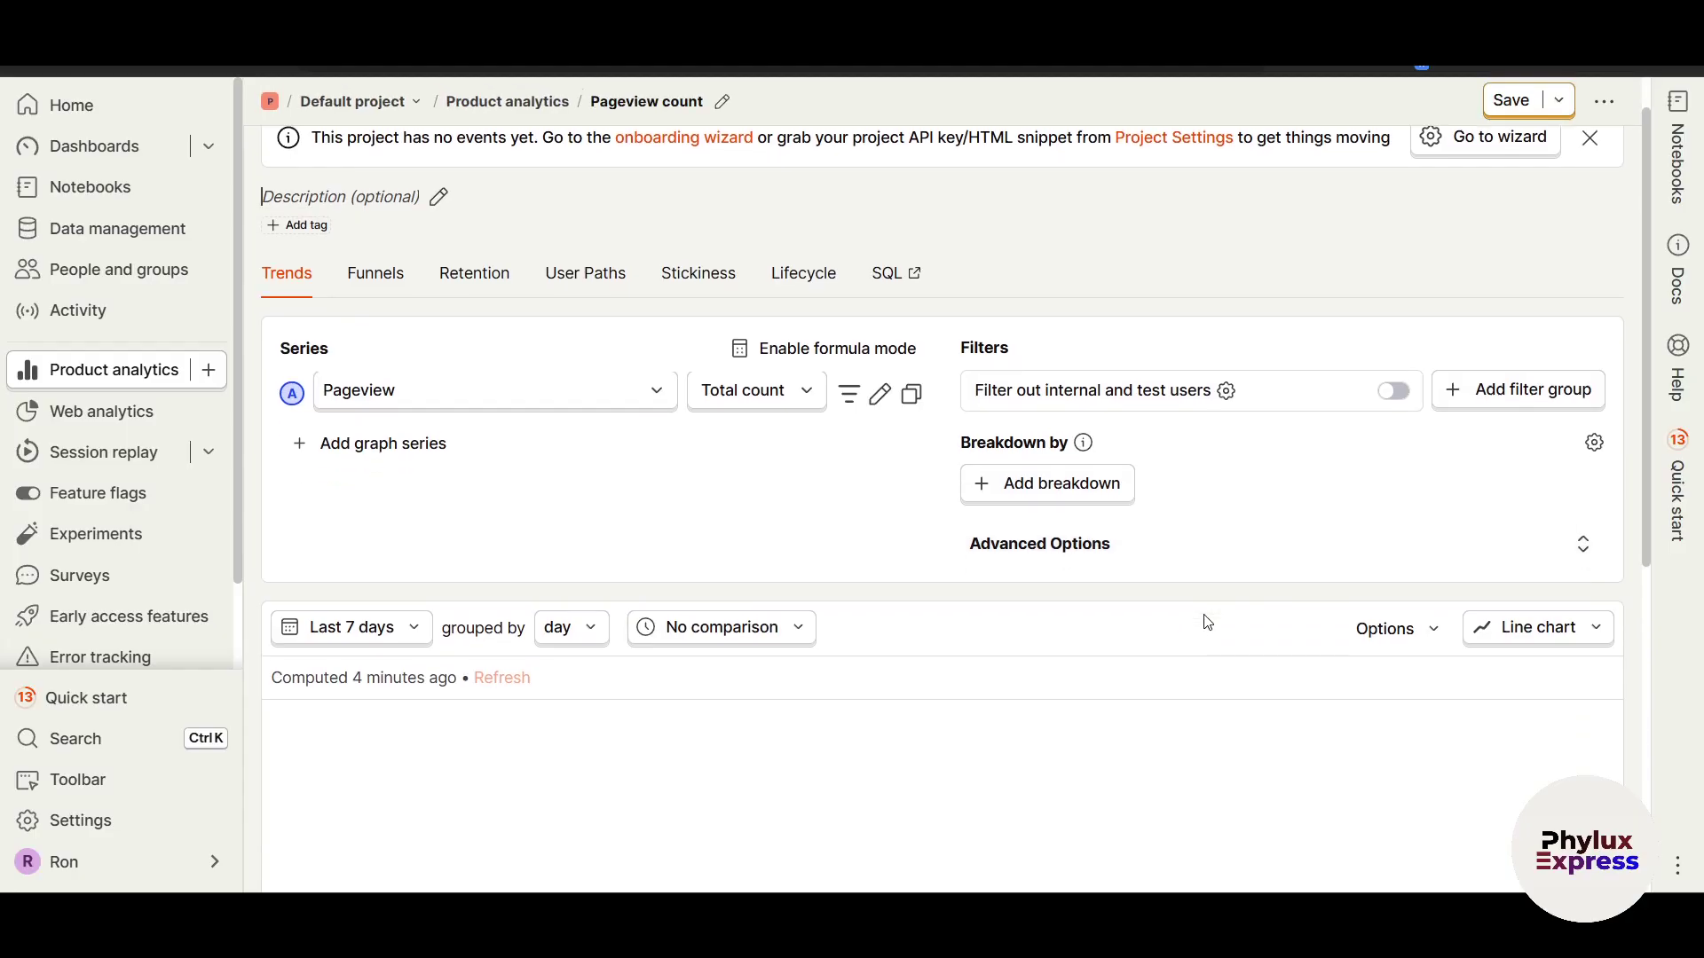
{"action": "scroll", "coordinate": [1202, 619], "scroll_direction": "up", "scroll_amount": 3}
{"action": "left_click", "coordinate": [517, 462]}
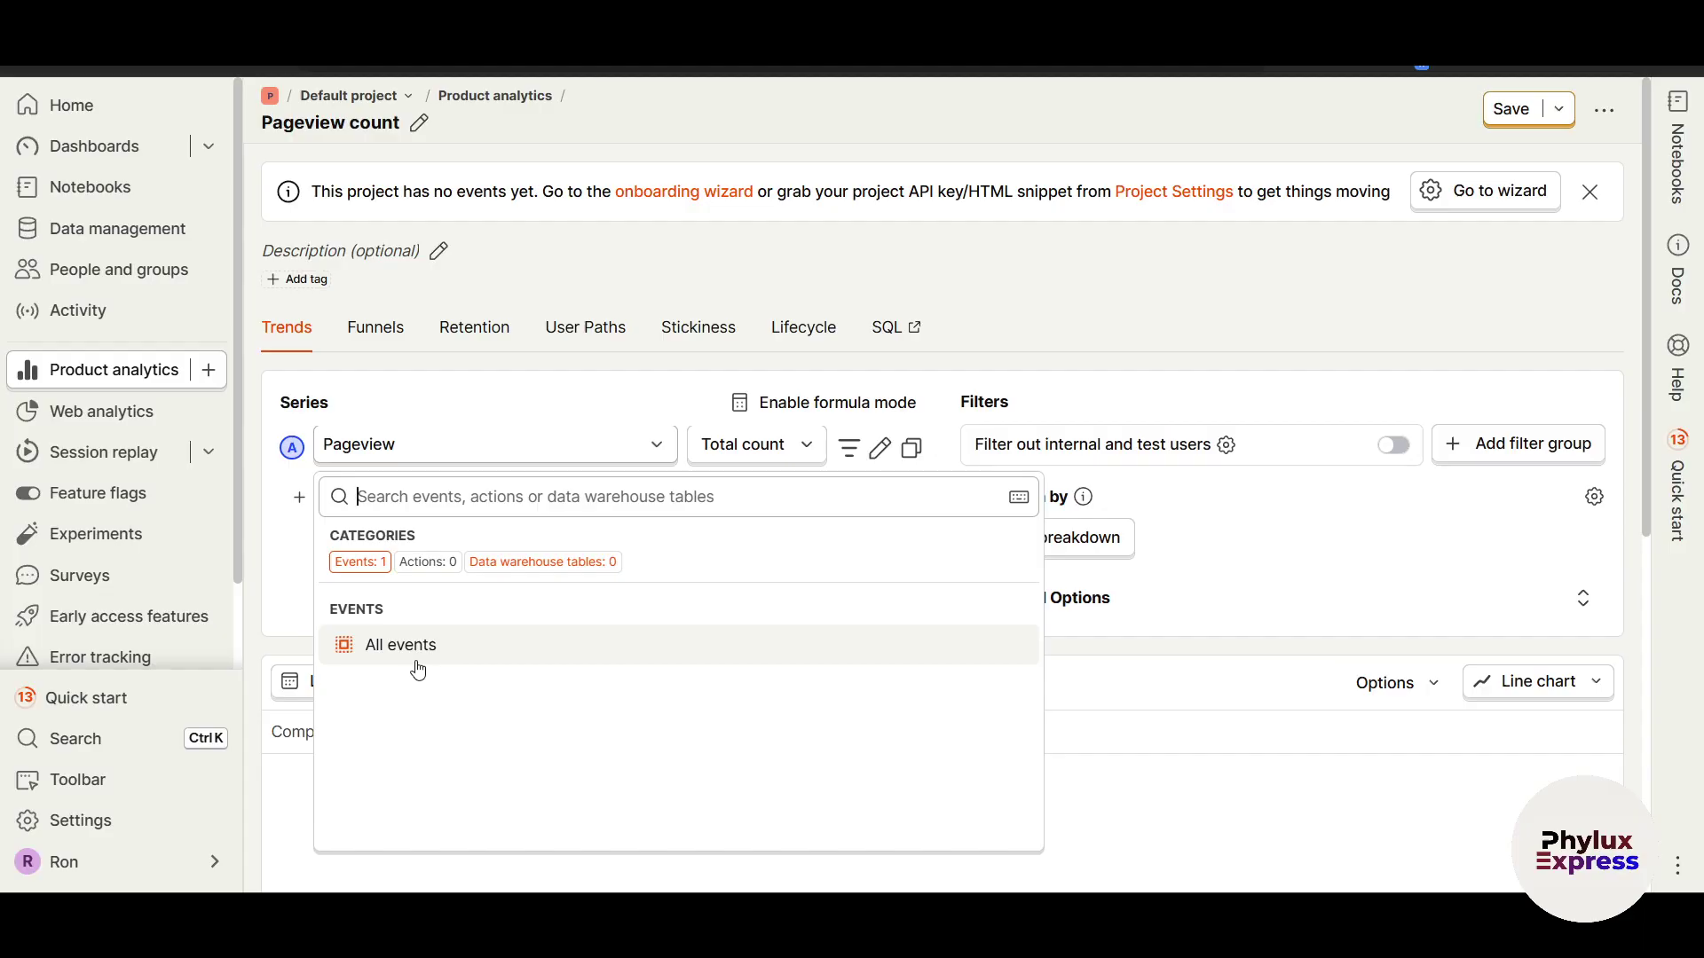
{"action": "left_click", "coordinate": [1301, 574]}
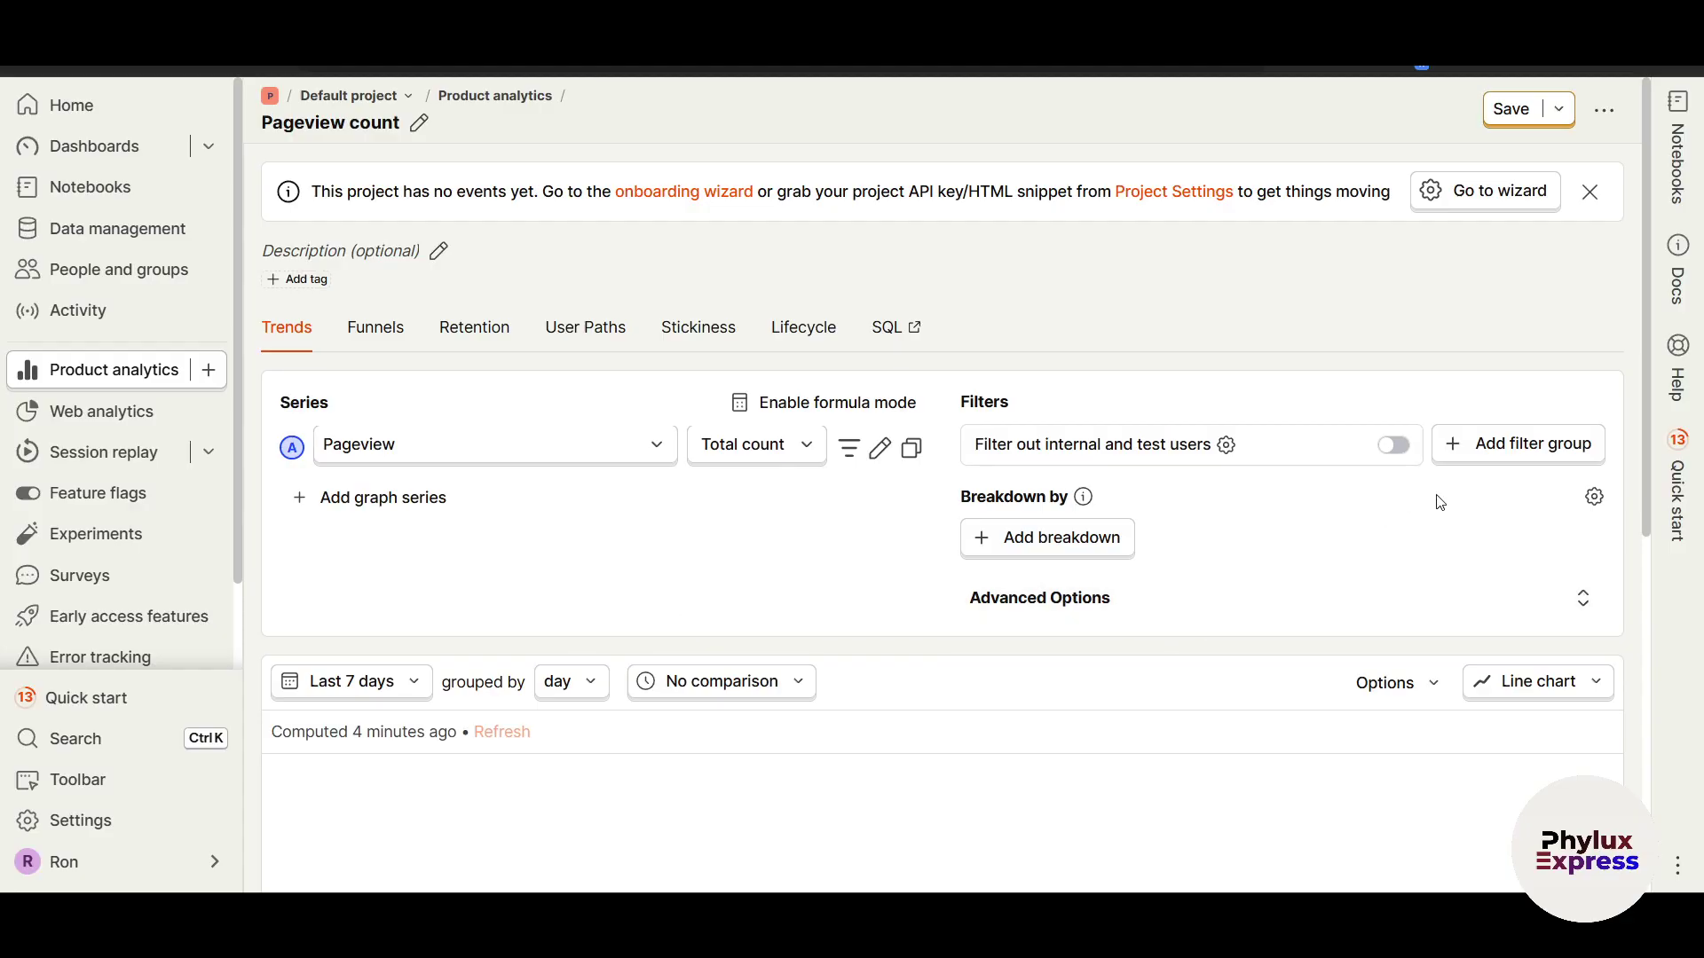
Add an empty filter group and switch the insight to Funnels.
{"action": "left_click", "coordinate": [1511, 454]}
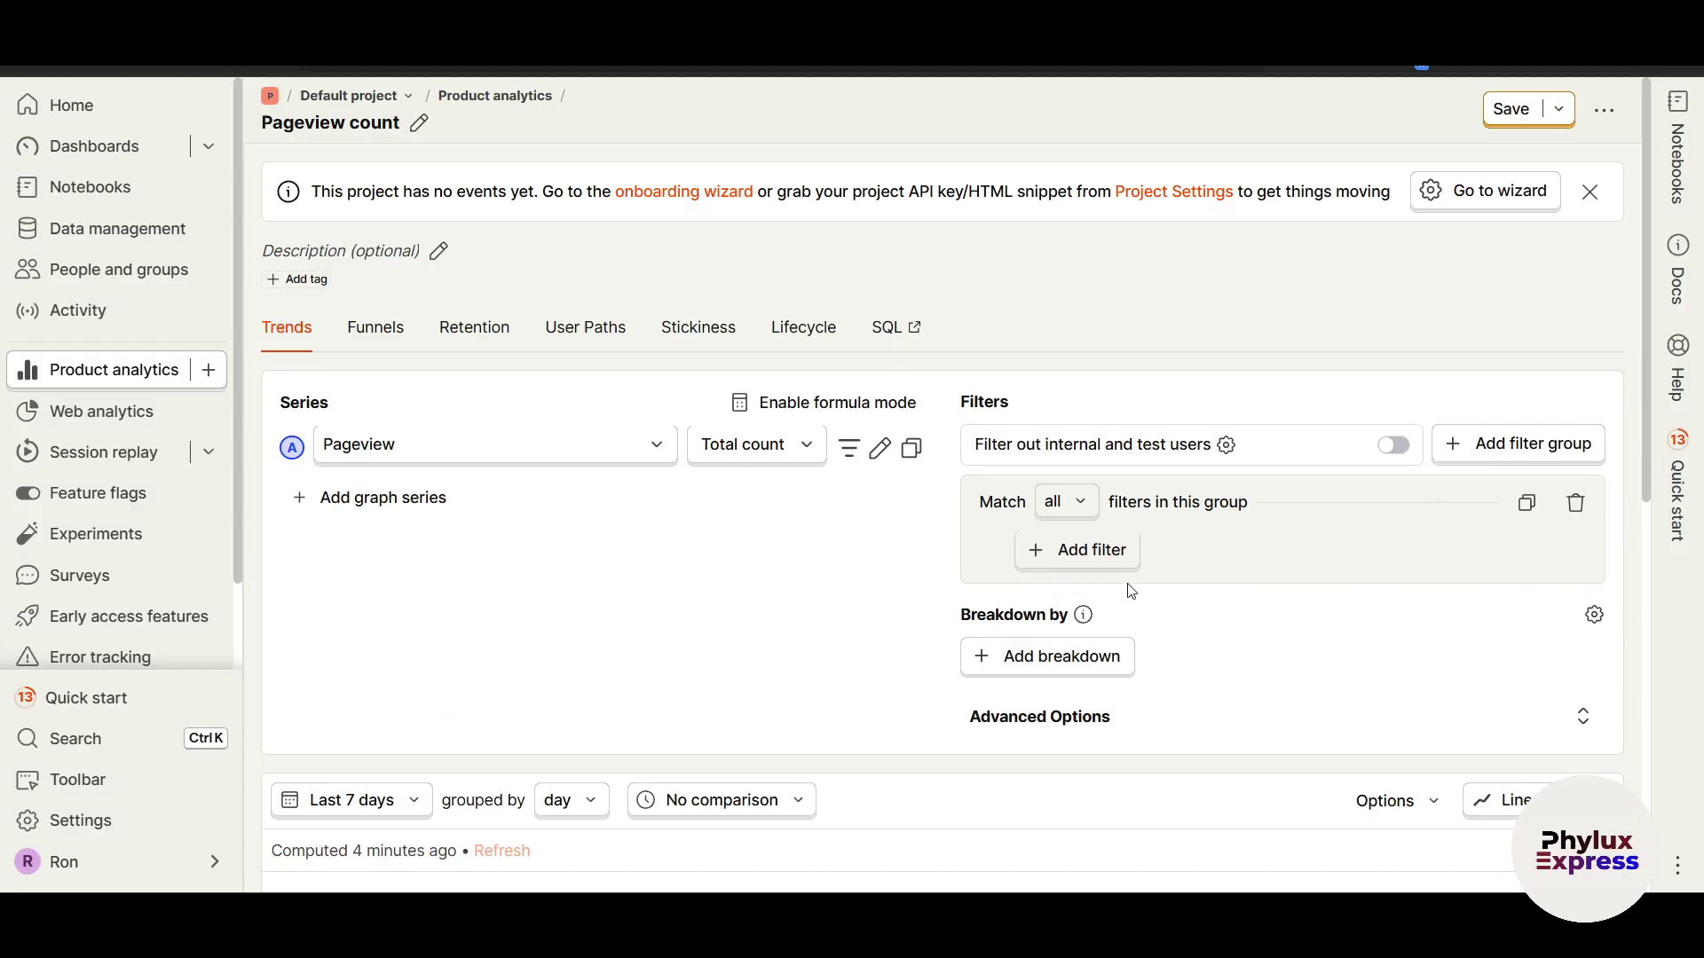
{"action": "left_click", "coordinate": [1072, 562]}
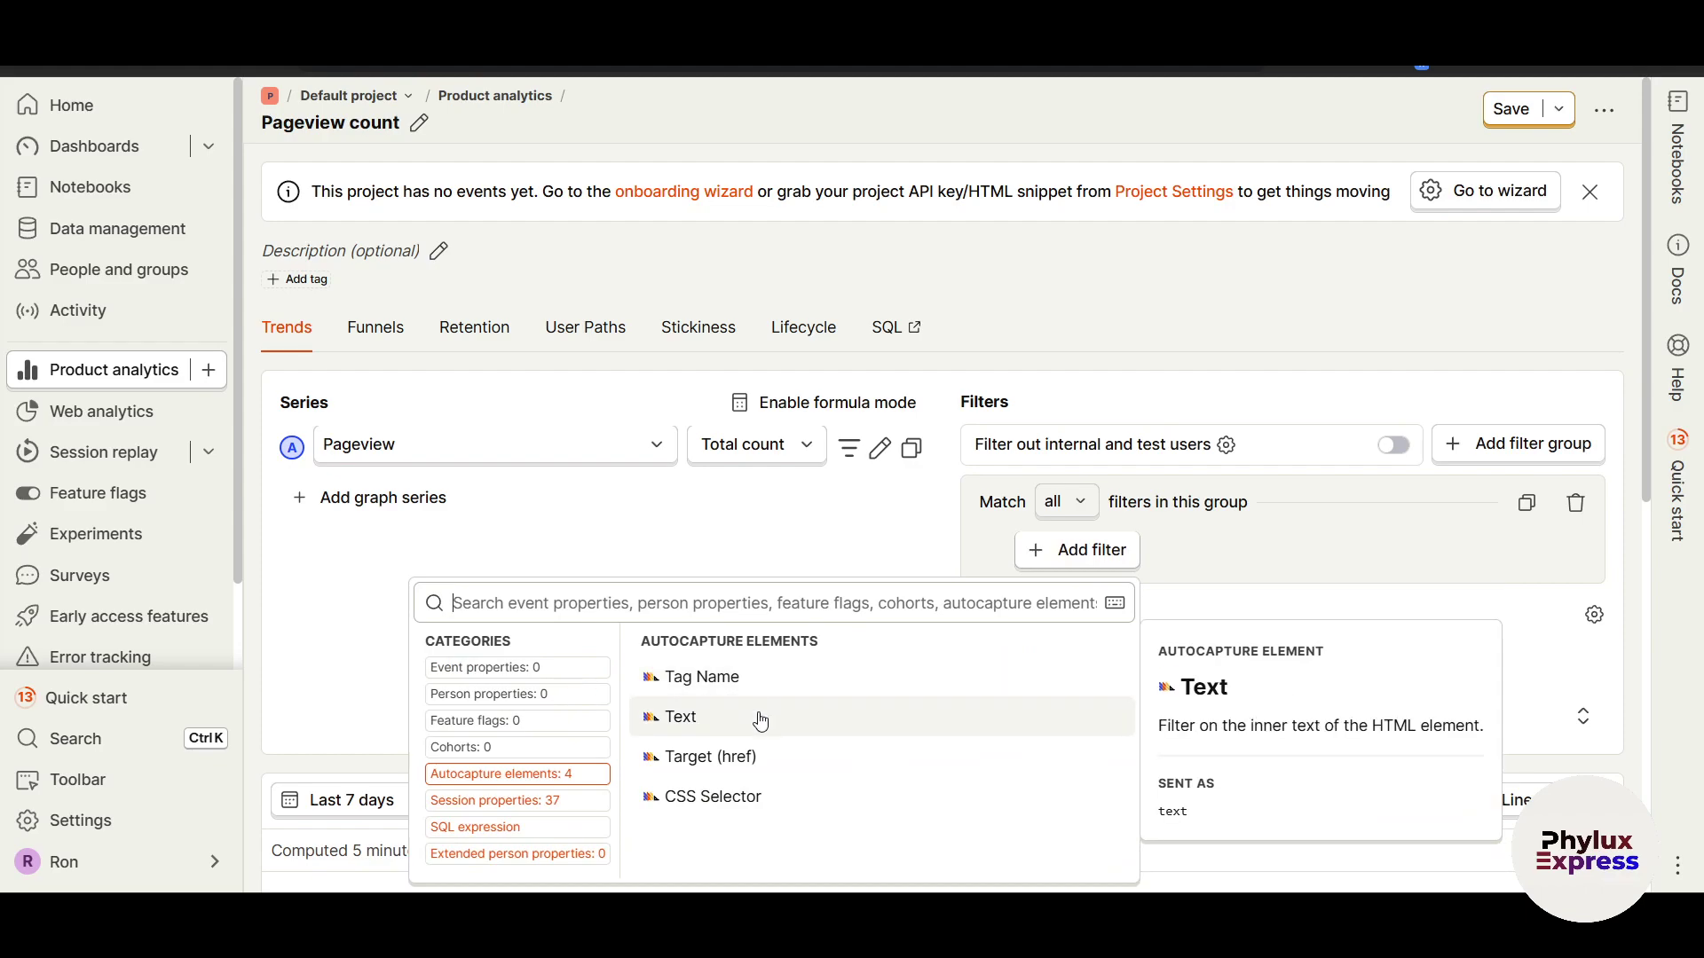
{"action": "left_click", "coordinate": [1246, 571]}
{"action": "left_click", "coordinate": [376, 332]}
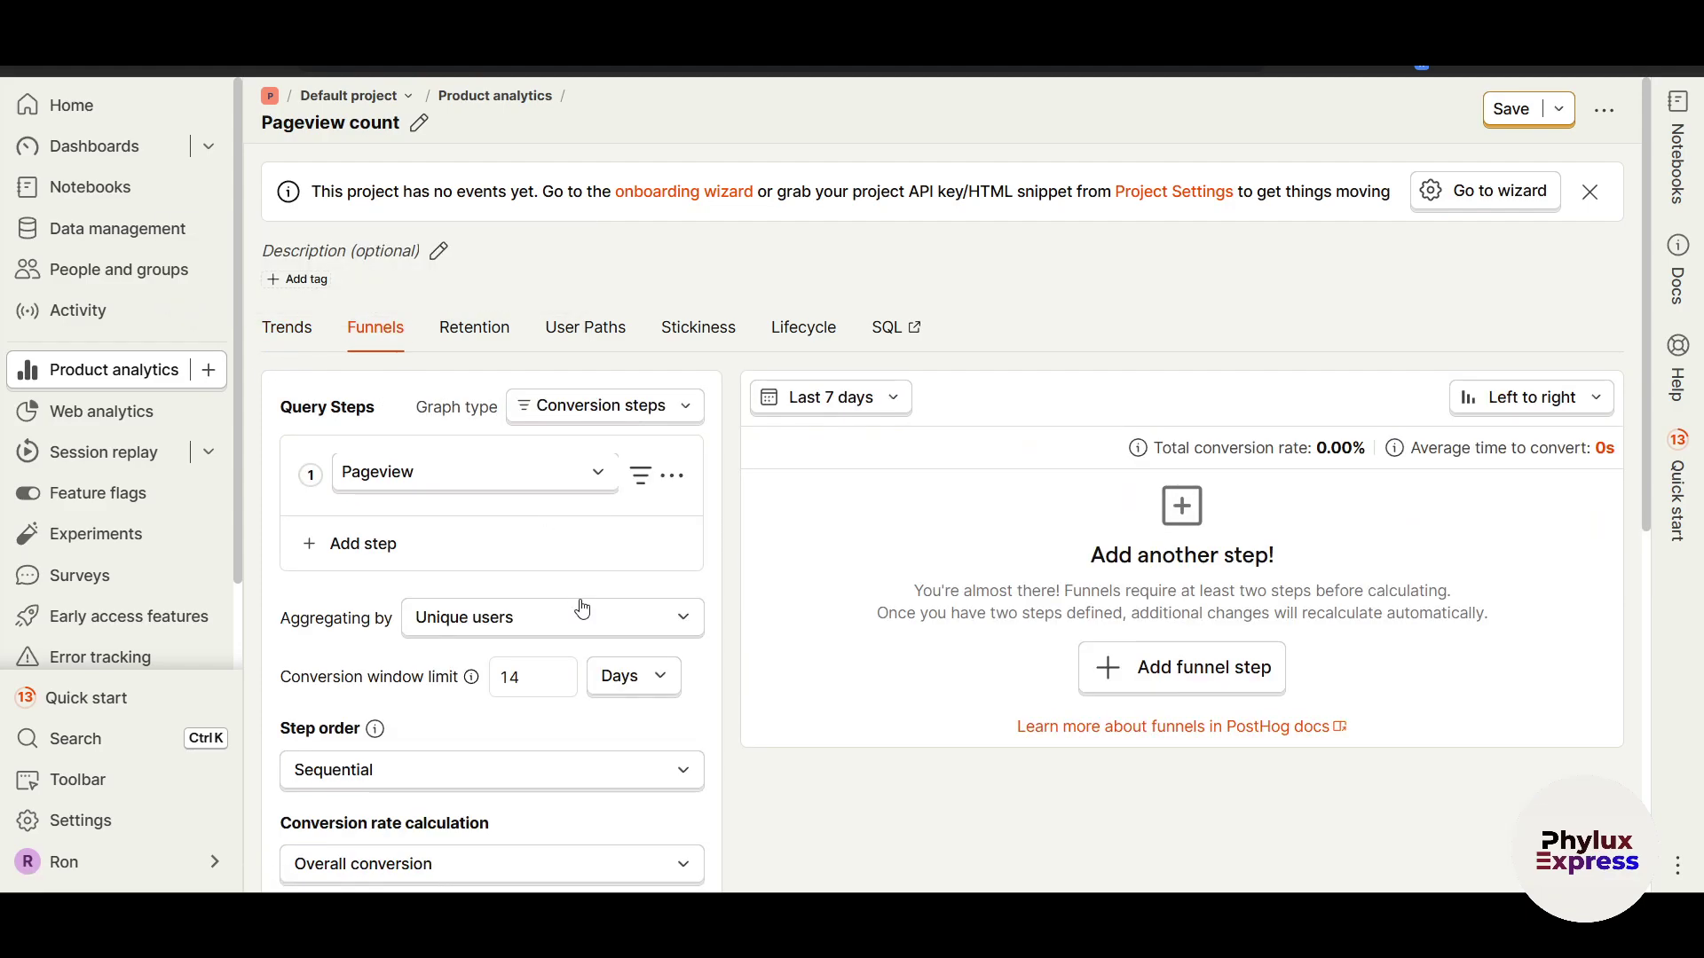
Add a second Pageview step so the funnel measures Pageview → Pageview conversion.
{"action": "scroll", "coordinate": [621, 613], "scroll_direction": "down", "scroll_amount": 3}
{"action": "scroll", "coordinate": [657, 618], "scroll_direction": "down", "scroll_amount": 2}
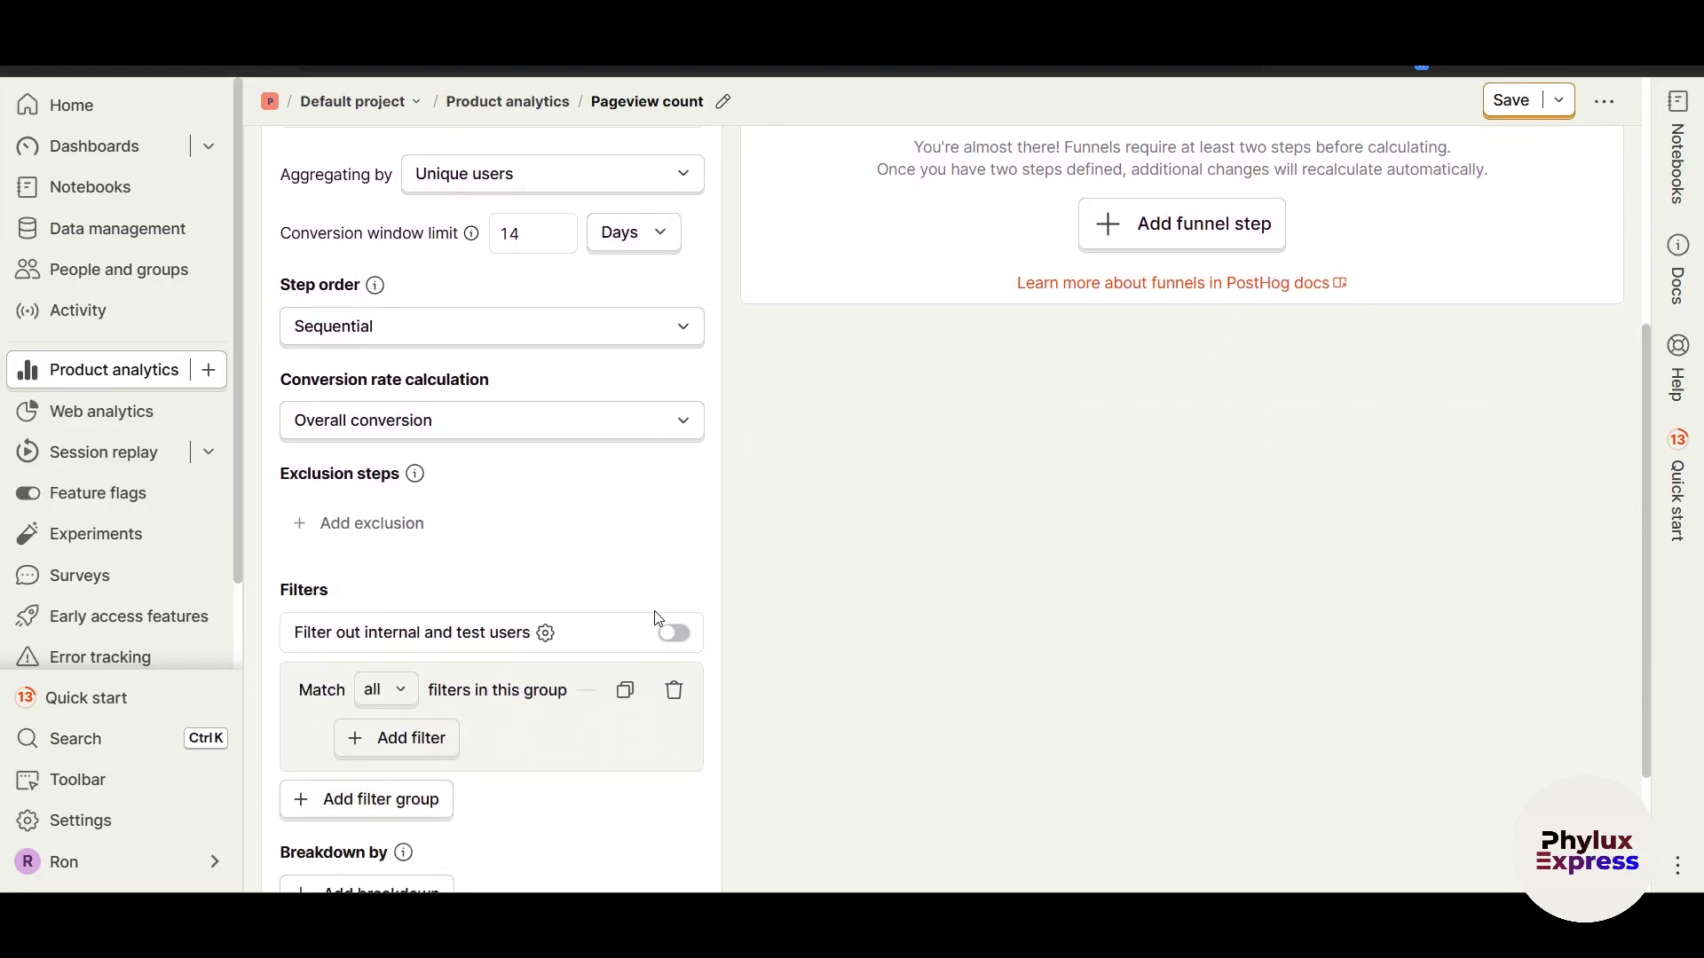
{"action": "scroll", "coordinate": [627, 674], "scroll_direction": "down", "scroll_amount": 2}
{"action": "scroll", "coordinate": [627, 674], "scroll_direction": "up", "scroll_amount": 6}
{"action": "scroll", "coordinate": [628, 674], "scroll_direction": "up", "scroll_amount": 2}
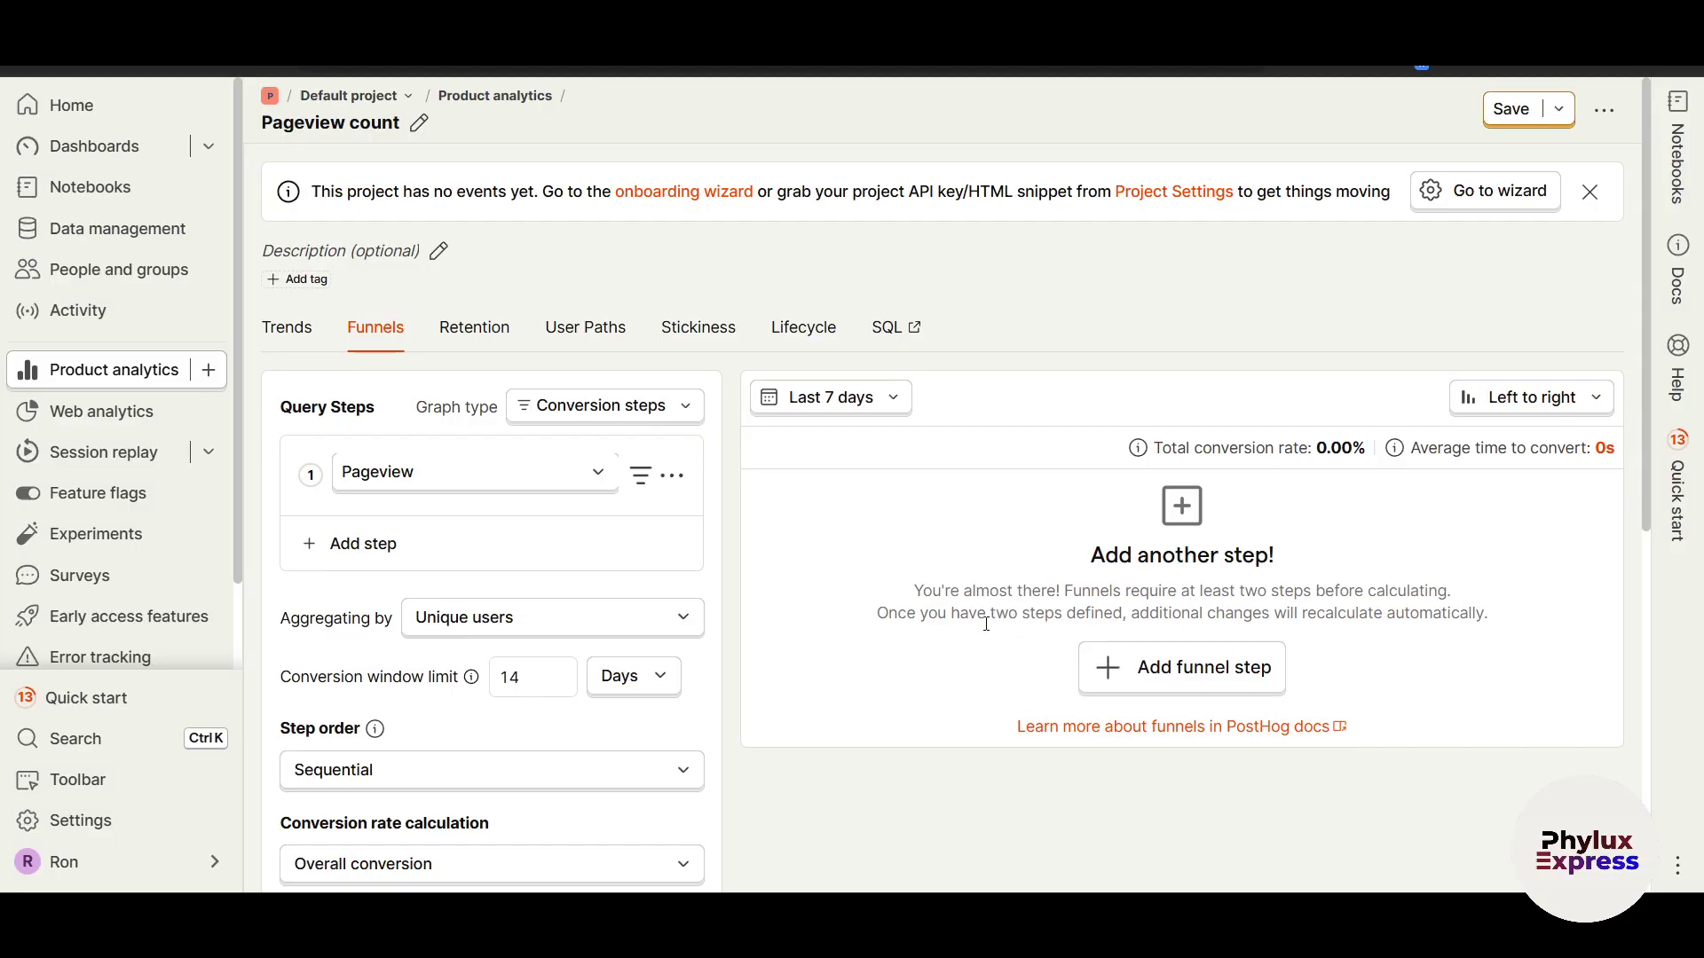
{"action": "left_click_drag", "start_coordinate": [986, 624], "coordinate": [1065, 631]}
{"action": "left_click_drag", "start_coordinate": [935, 628], "coordinate": [1247, 623]}
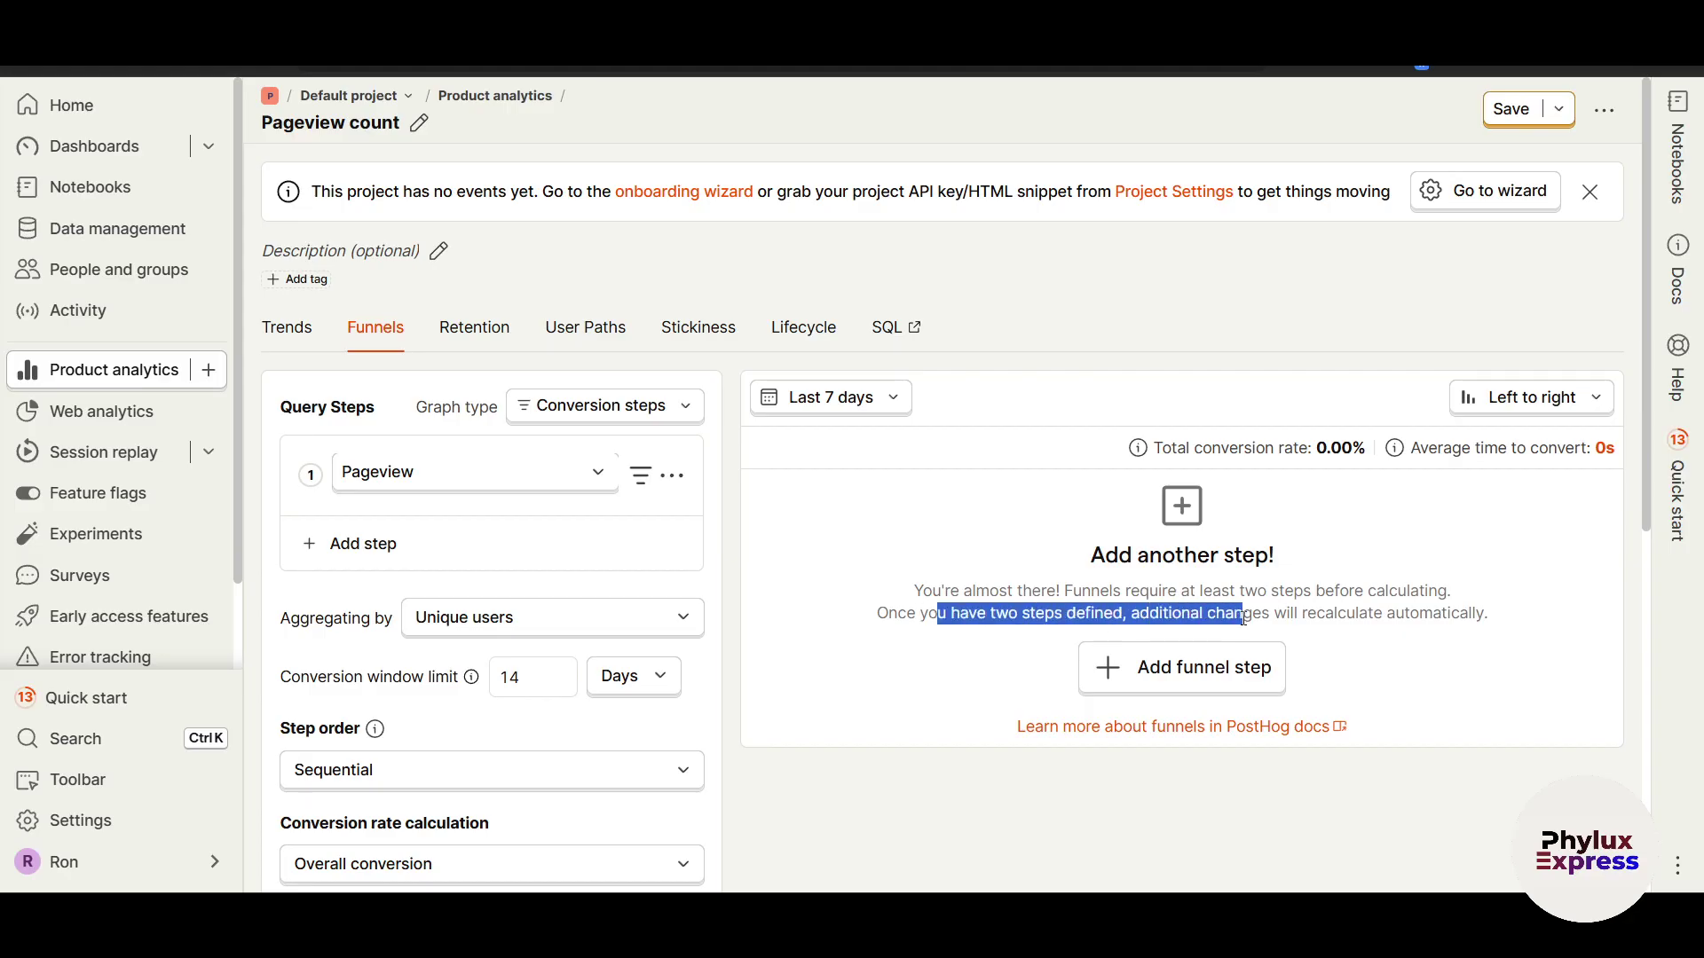
{"action": "left_click", "coordinate": [1235, 672]}
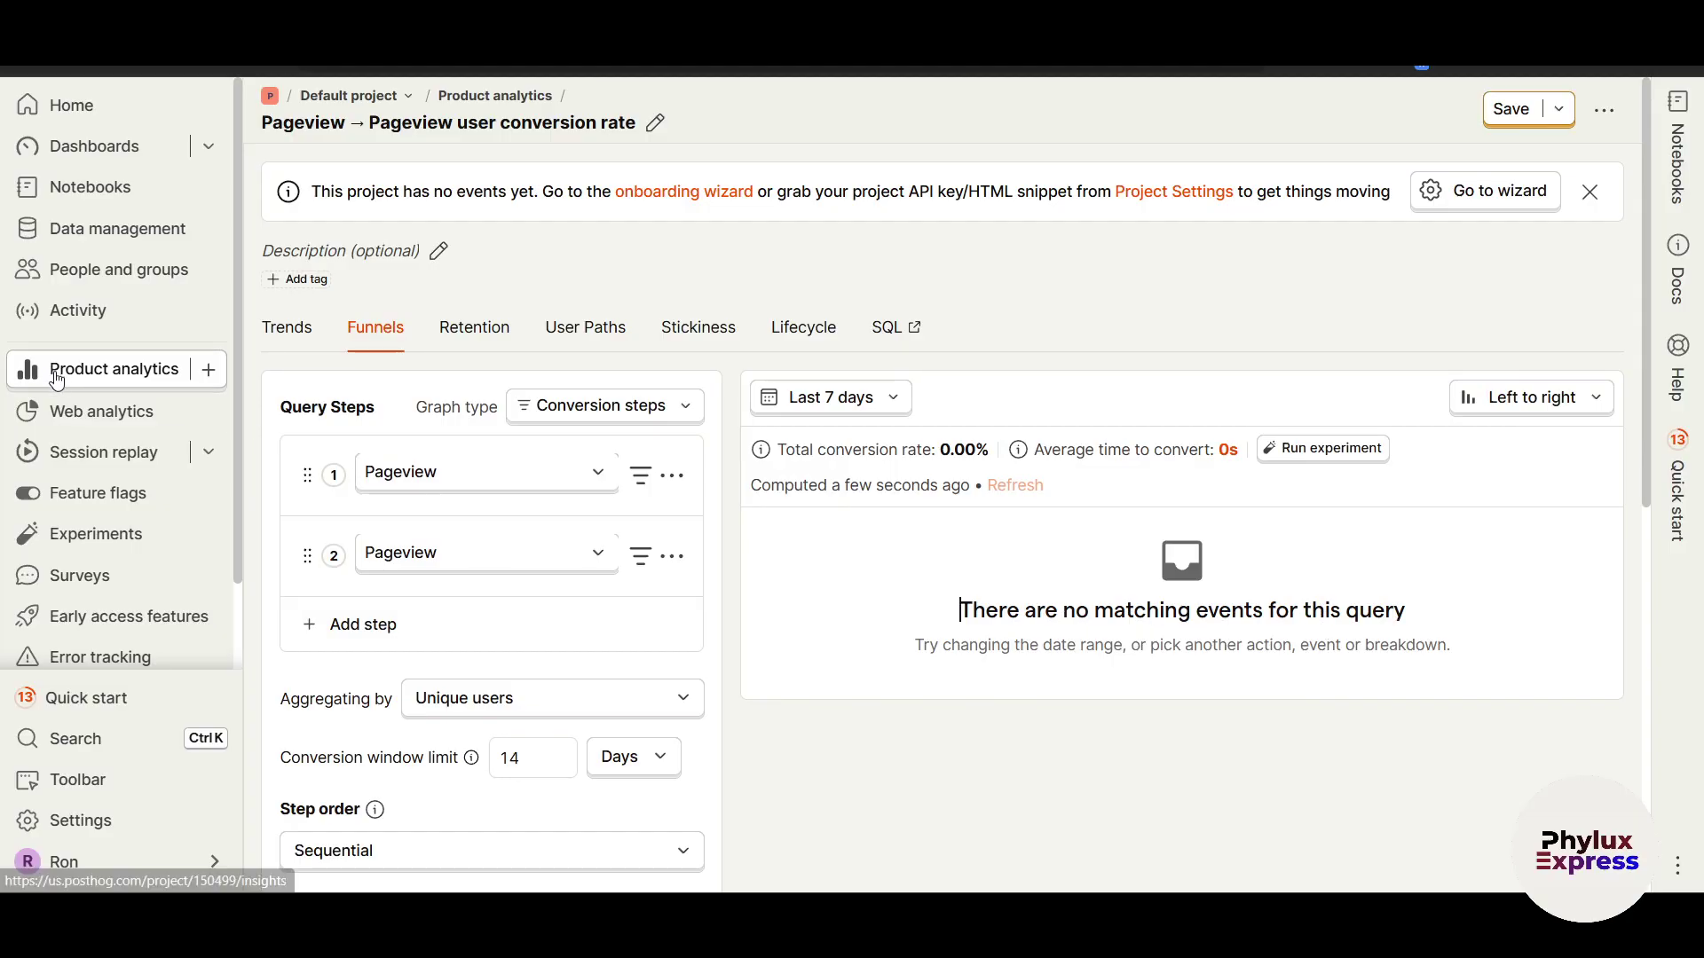
{"action": "left_click", "coordinate": [111, 413]}
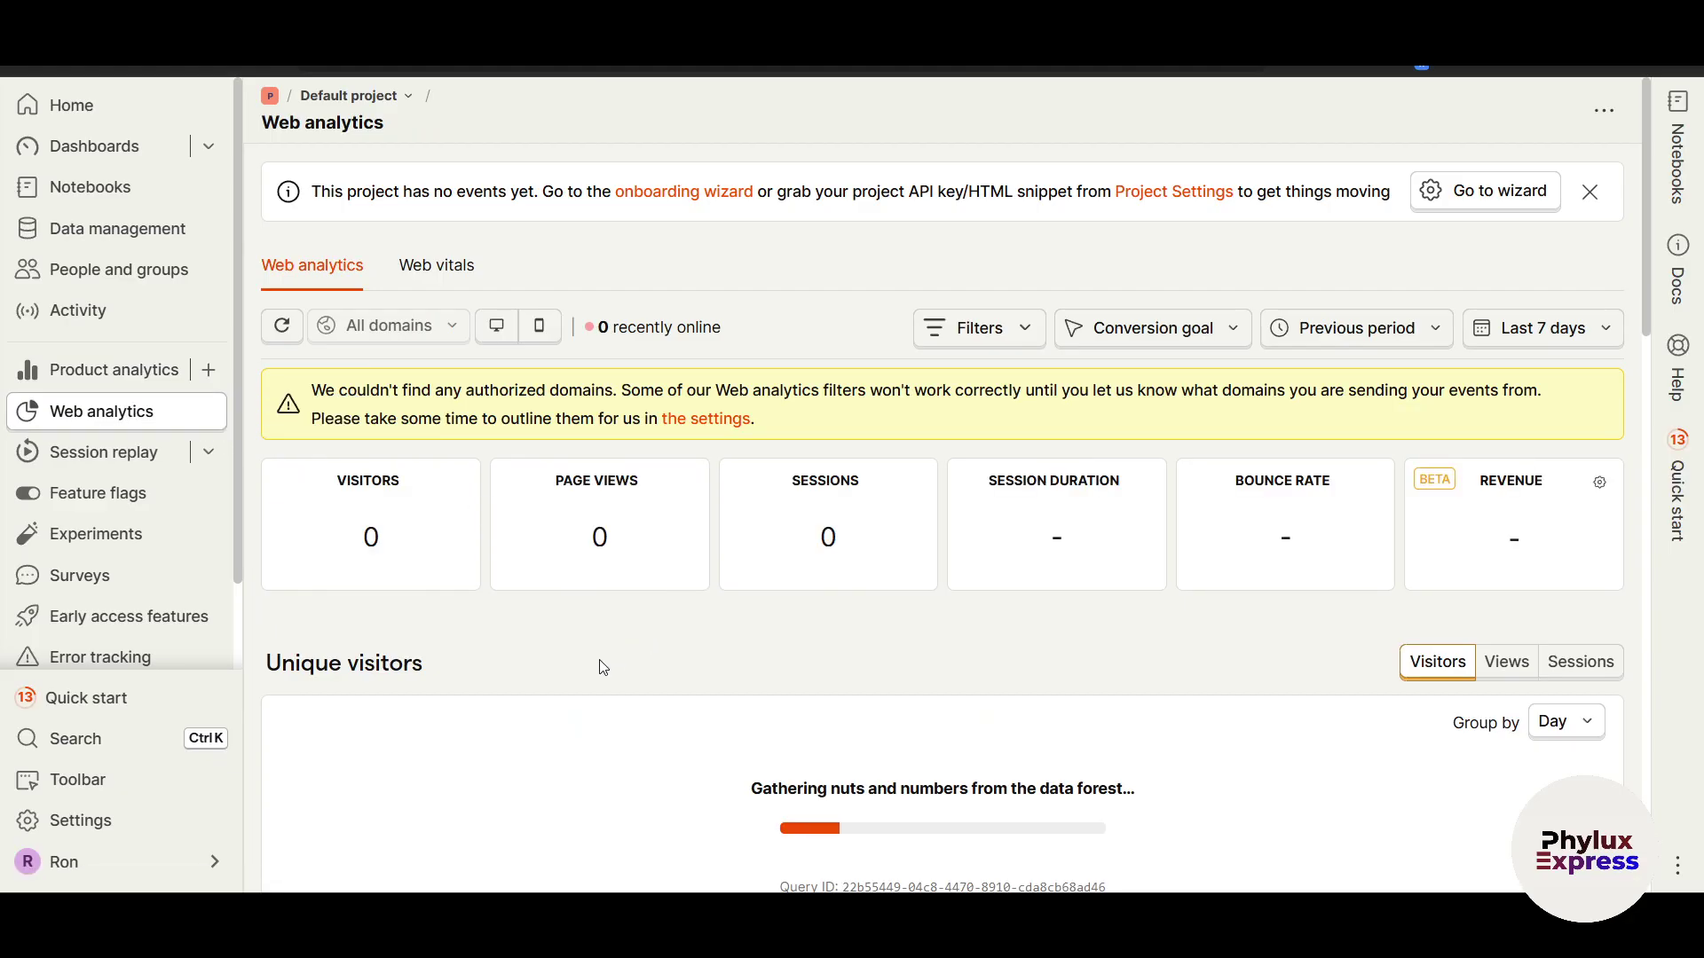
Limit the Web analytics stats to the last 24 hours.
{"action": "scroll", "coordinate": [612, 665], "scroll_direction": "down", "scroll_amount": 4}
{"action": "scroll", "coordinate": [645, 660], "scroll_direction": "up", "scroll_amount": 4}
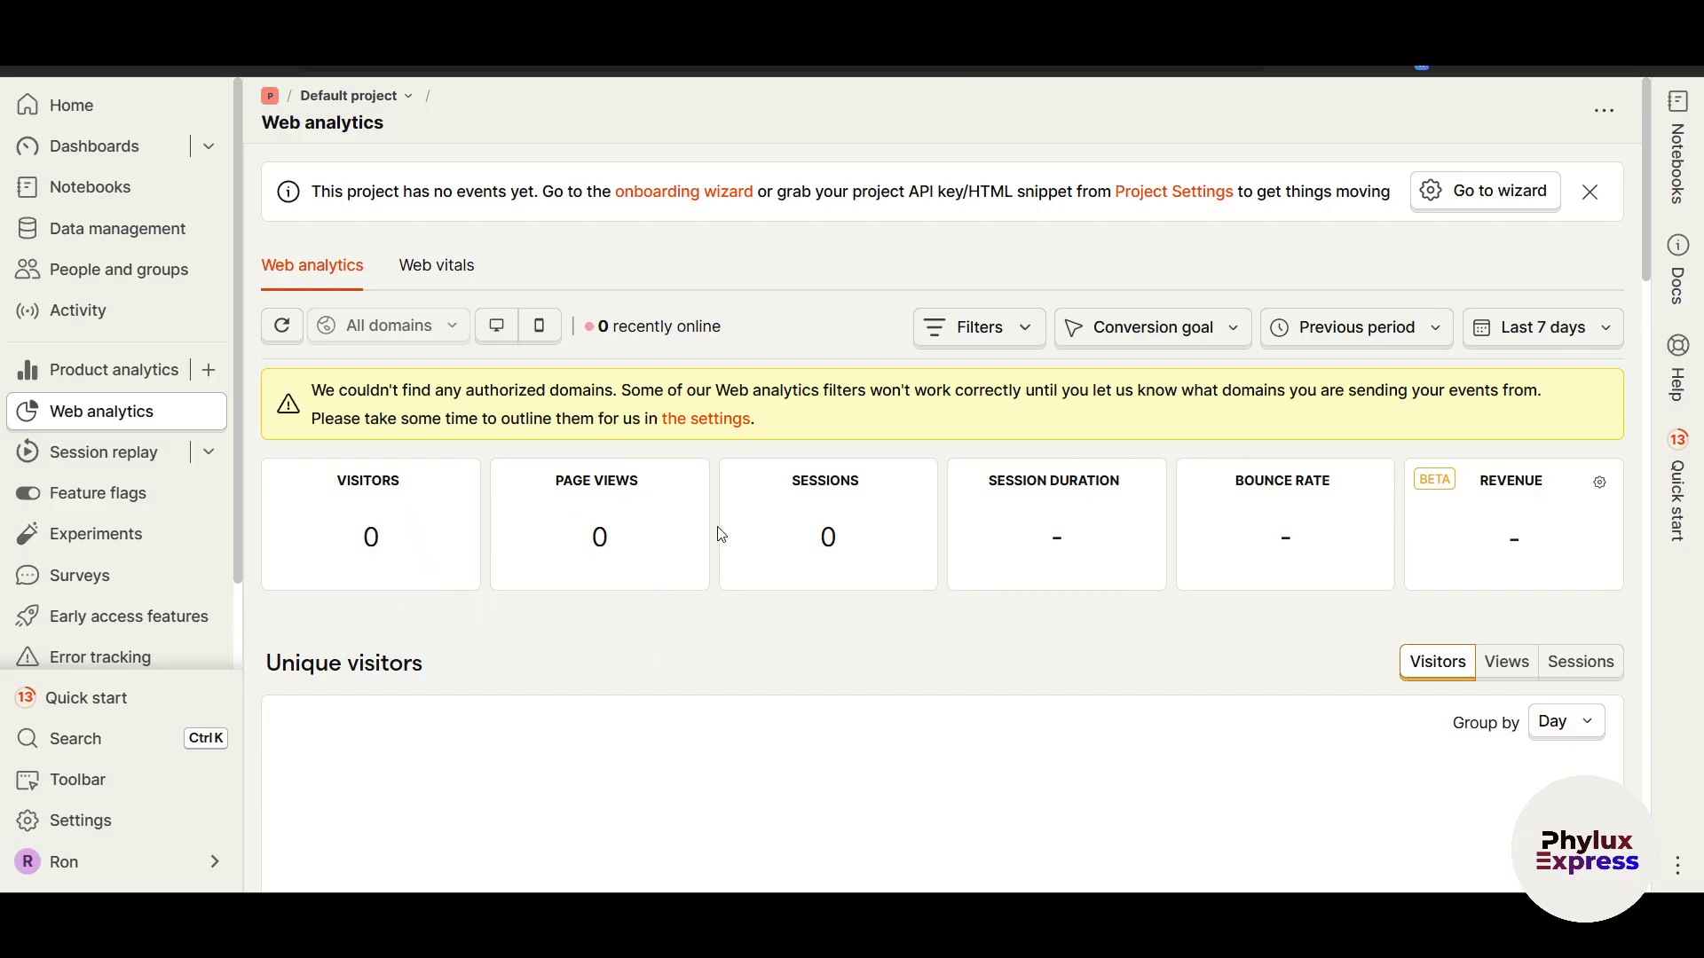
{"action": "left_click", "coordinate": [1536, 336]}
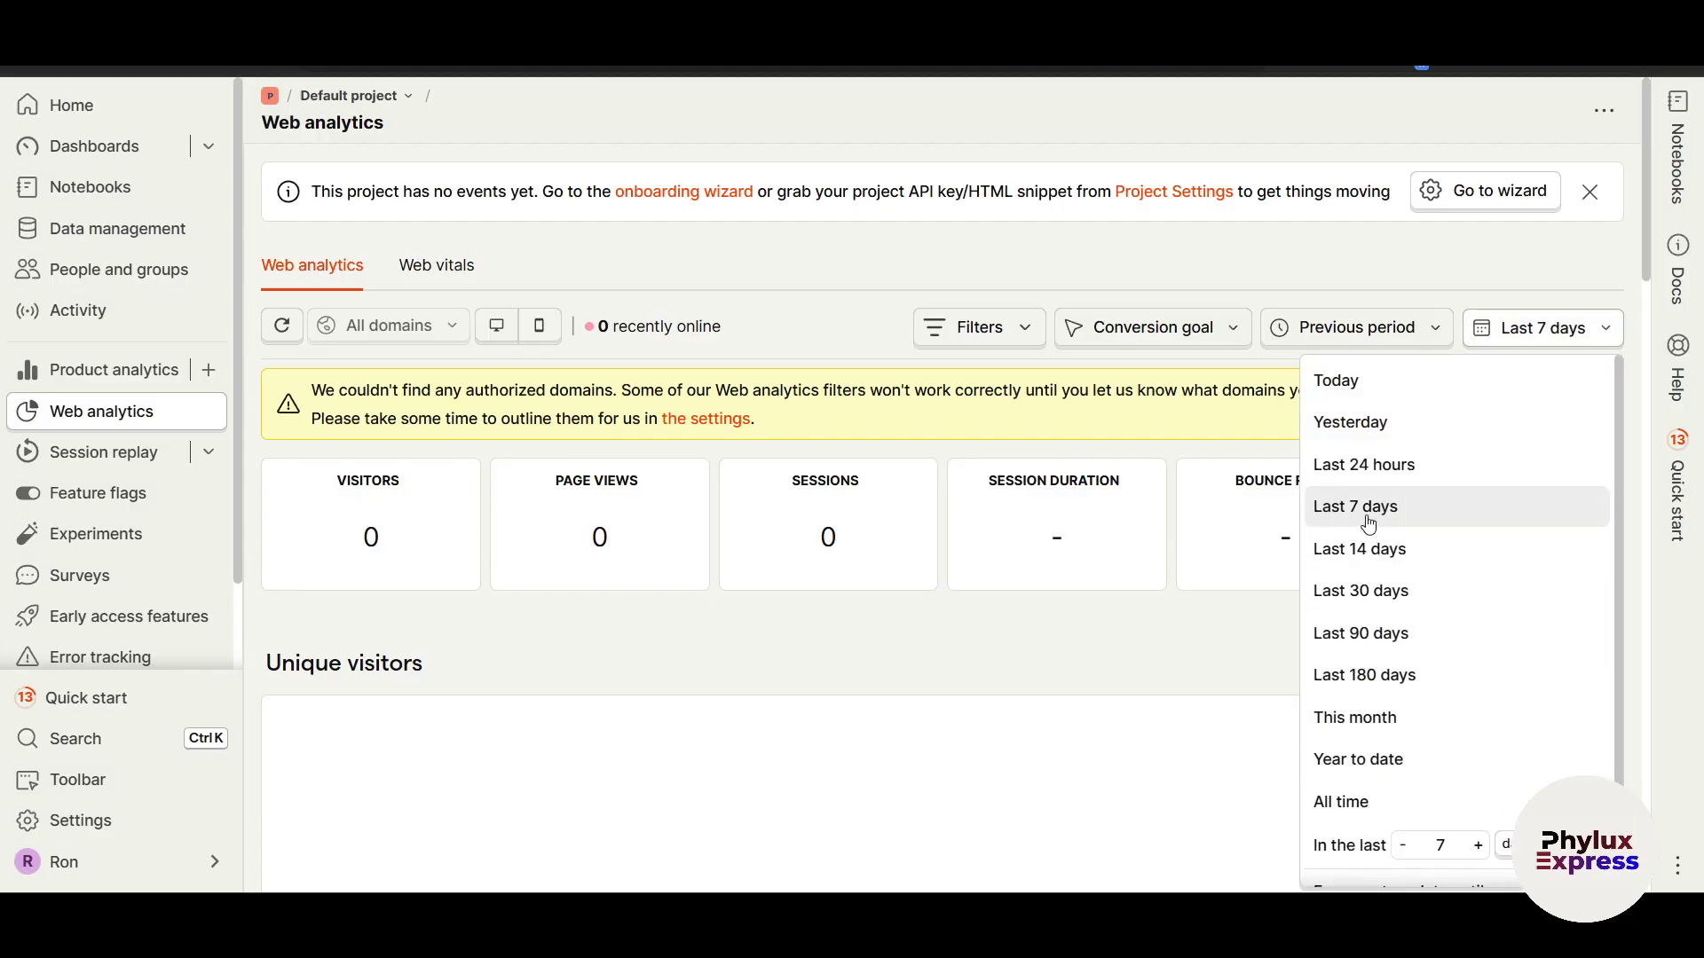
{"action": "left_click", "coordinate": [1385, 478]}
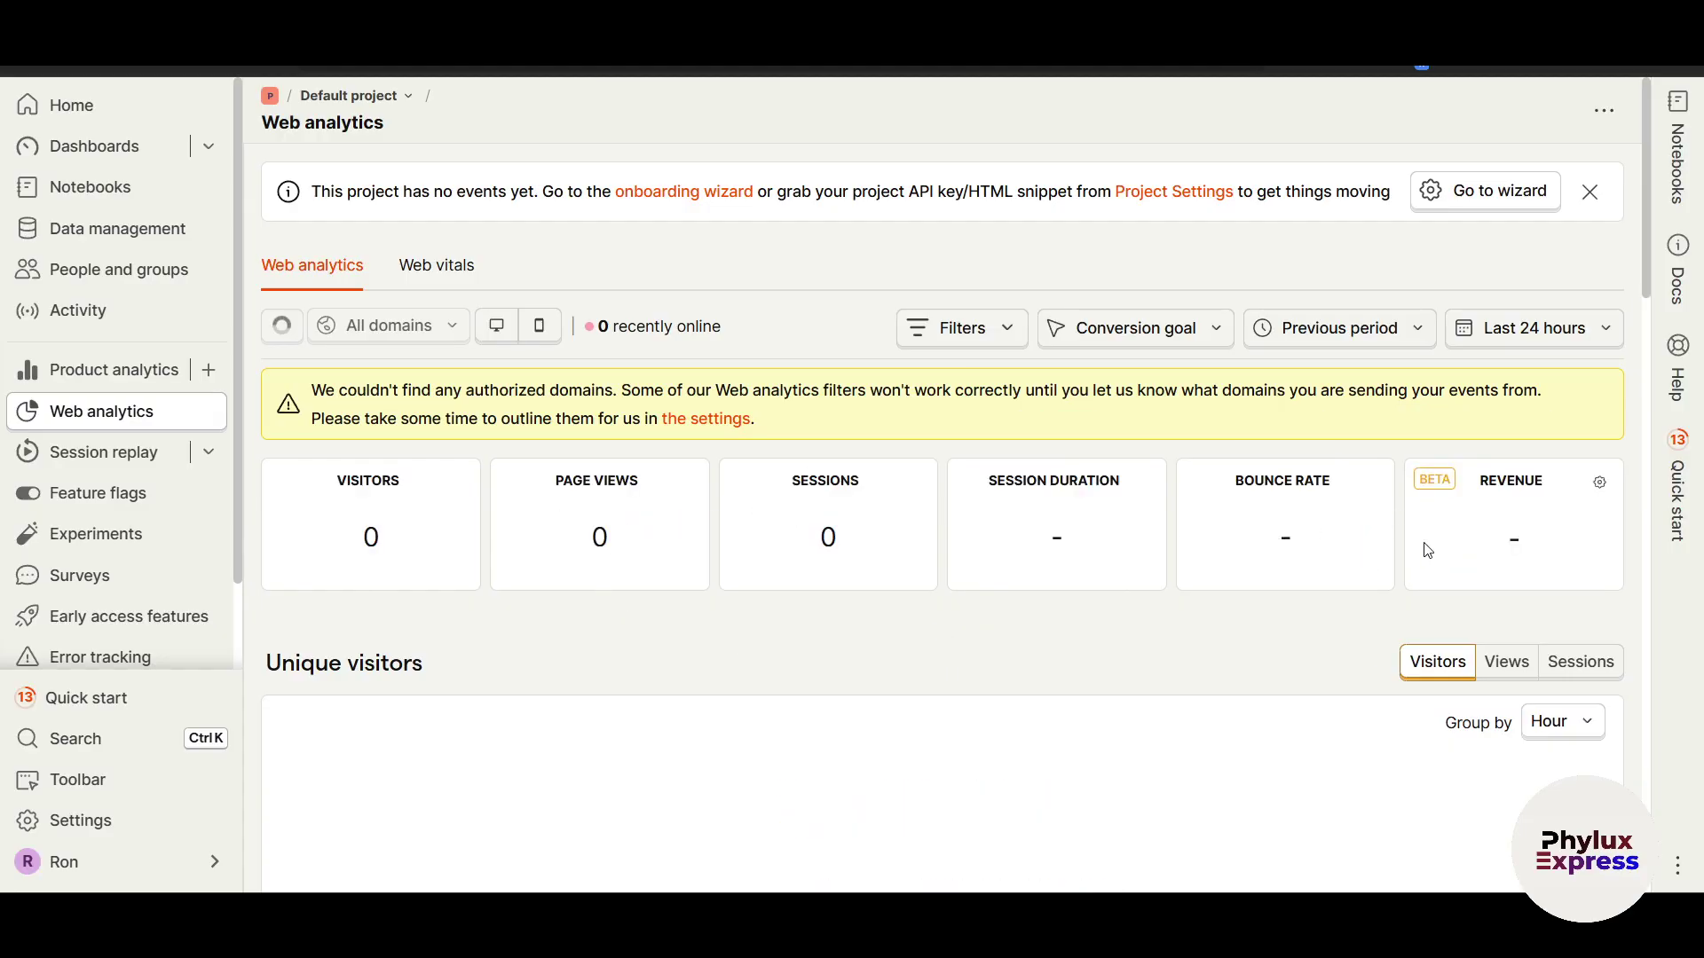
Scroll through the Web analytics Paths, Channels and Device type sections.
{"action": "scroll", "coordinate": [1482, 604], "scroll_direction": "down", "scroll_amount": 3}
{"action": "scroll", "coordinate": [1479, 621], "scroll_direction": "down", "scroll_amount": 2}
{"action": "scroll", "coordinate": [1479, 620], "scroll_direction": "up", "scroll_amount": 3}
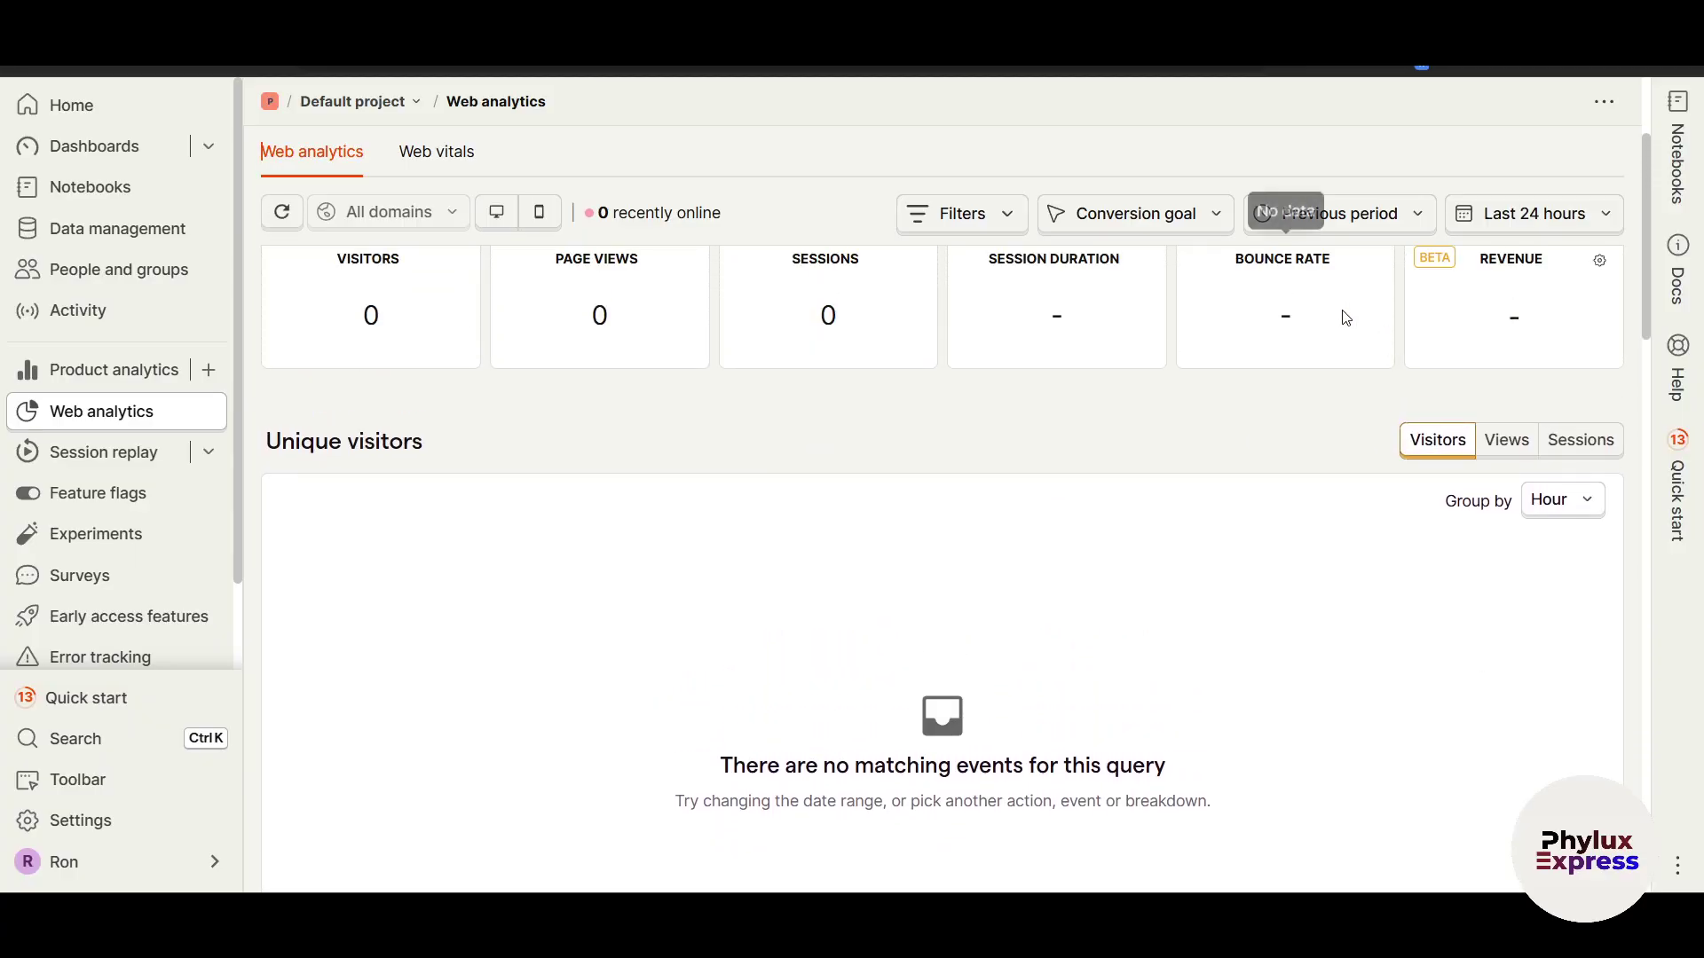
{"action": "scroll", "coordinate": [1411, 346], "scroll_direction": "up", "scroll_amount": 3}
{"action": "scroll", "coordinate": [1446, 396], "scroll_direction": "down", "scroll_amount": 2}
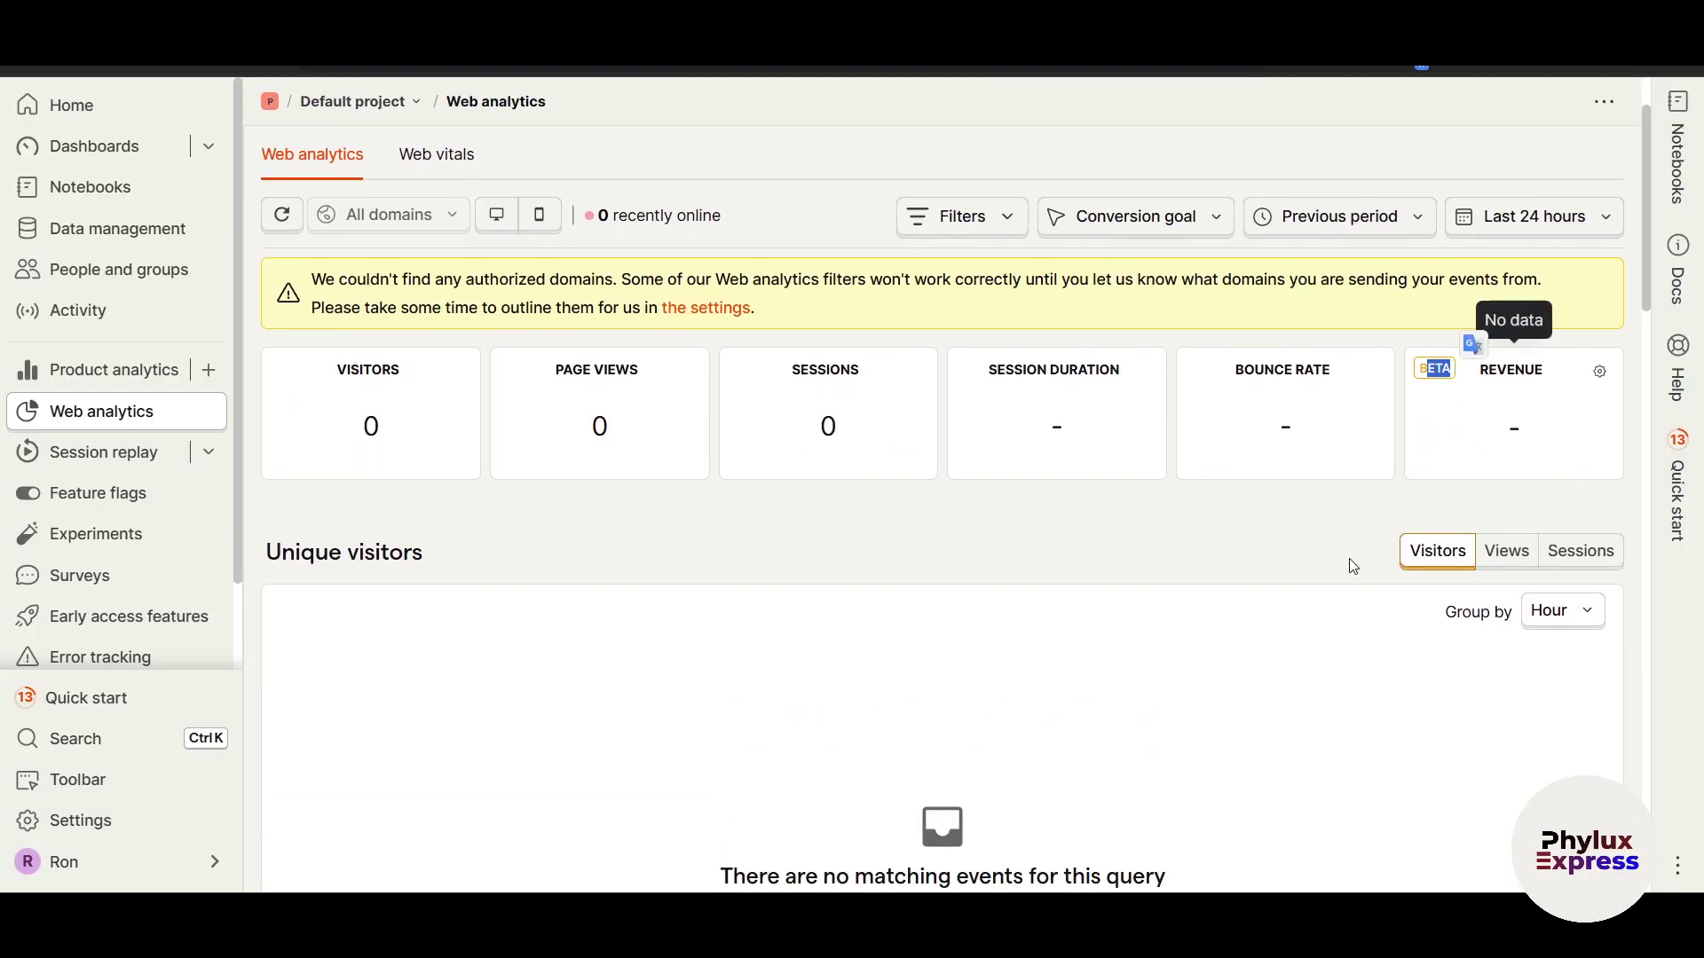
{"action": "scroll", "coordinate": [1218, 533], "scroll_direction": "down", "scroll_amount": 4}
{"action": "scroll", "coordinate": [1206, 528], "scroll_direction": "up", "scroll_amount": 2}
{"action": "scroll", "coordinate": [1197, 525], "scroll_direction": "up", "scroll_amount": 1}
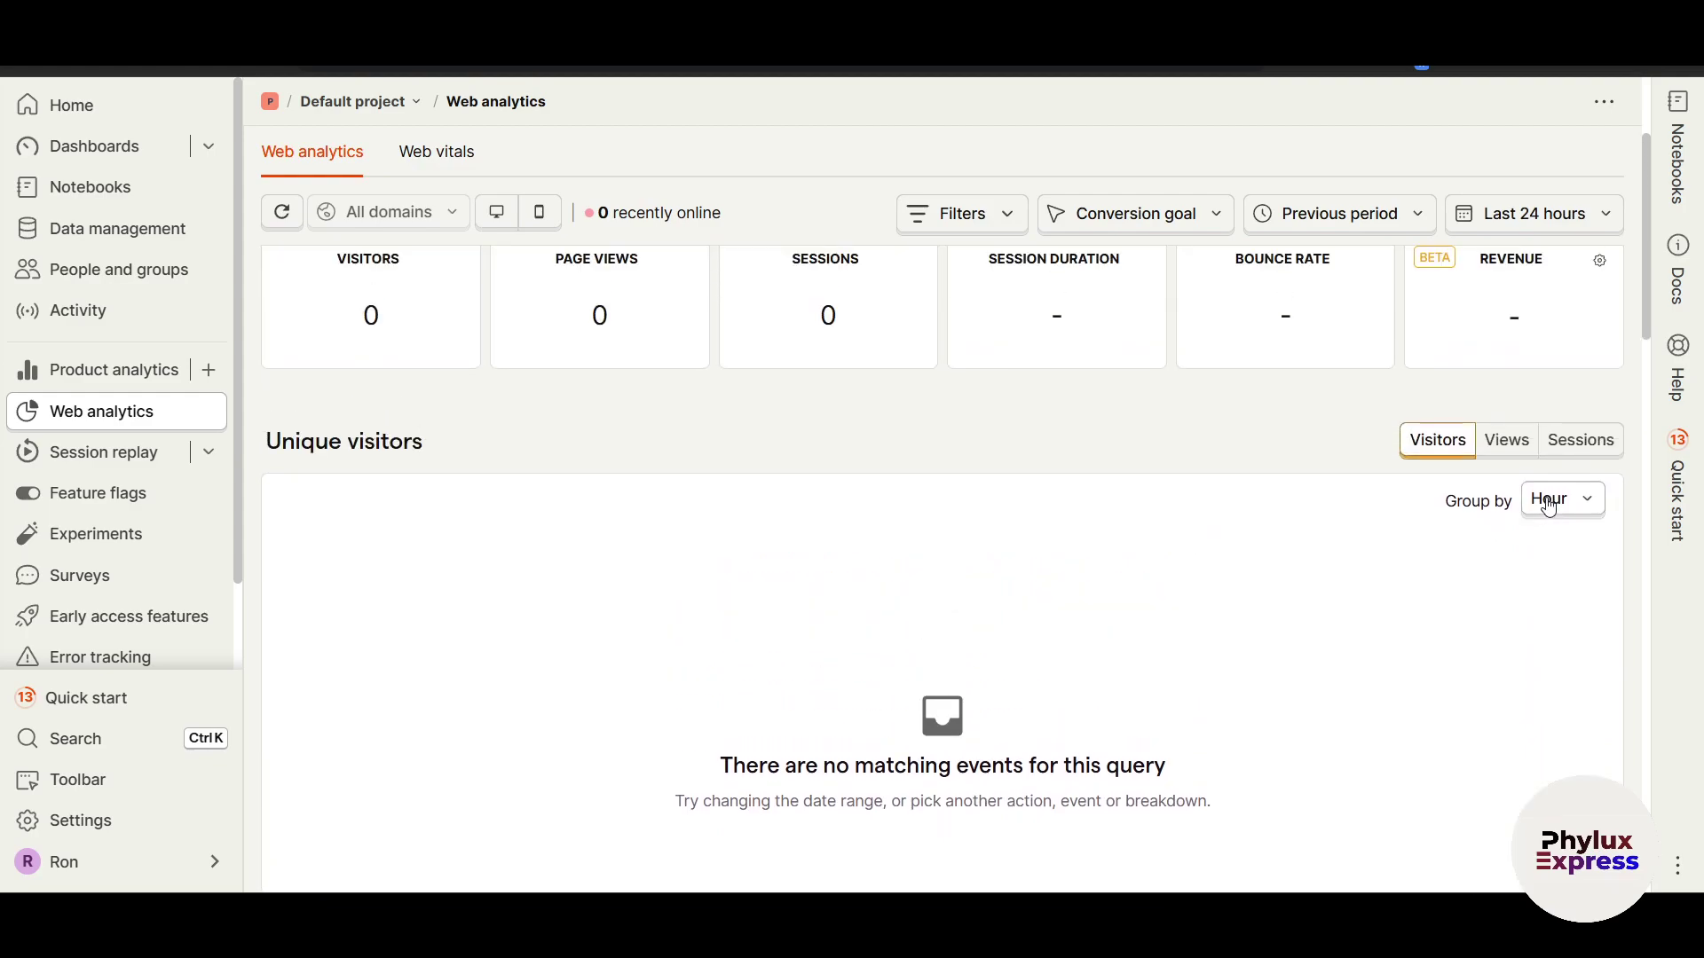
{"action": "left_click_drag", "start_coordinate": [429, 443], "coordinate": [301, 441]}
{"action": "scroll", "coordinate": [852, 568], "scroll_direction": "down", "scroll_amount": 1}
{"action": "scroll", "coordinate": [1339, 642], "scroll_direction": "down", "scroll_amount": 5}
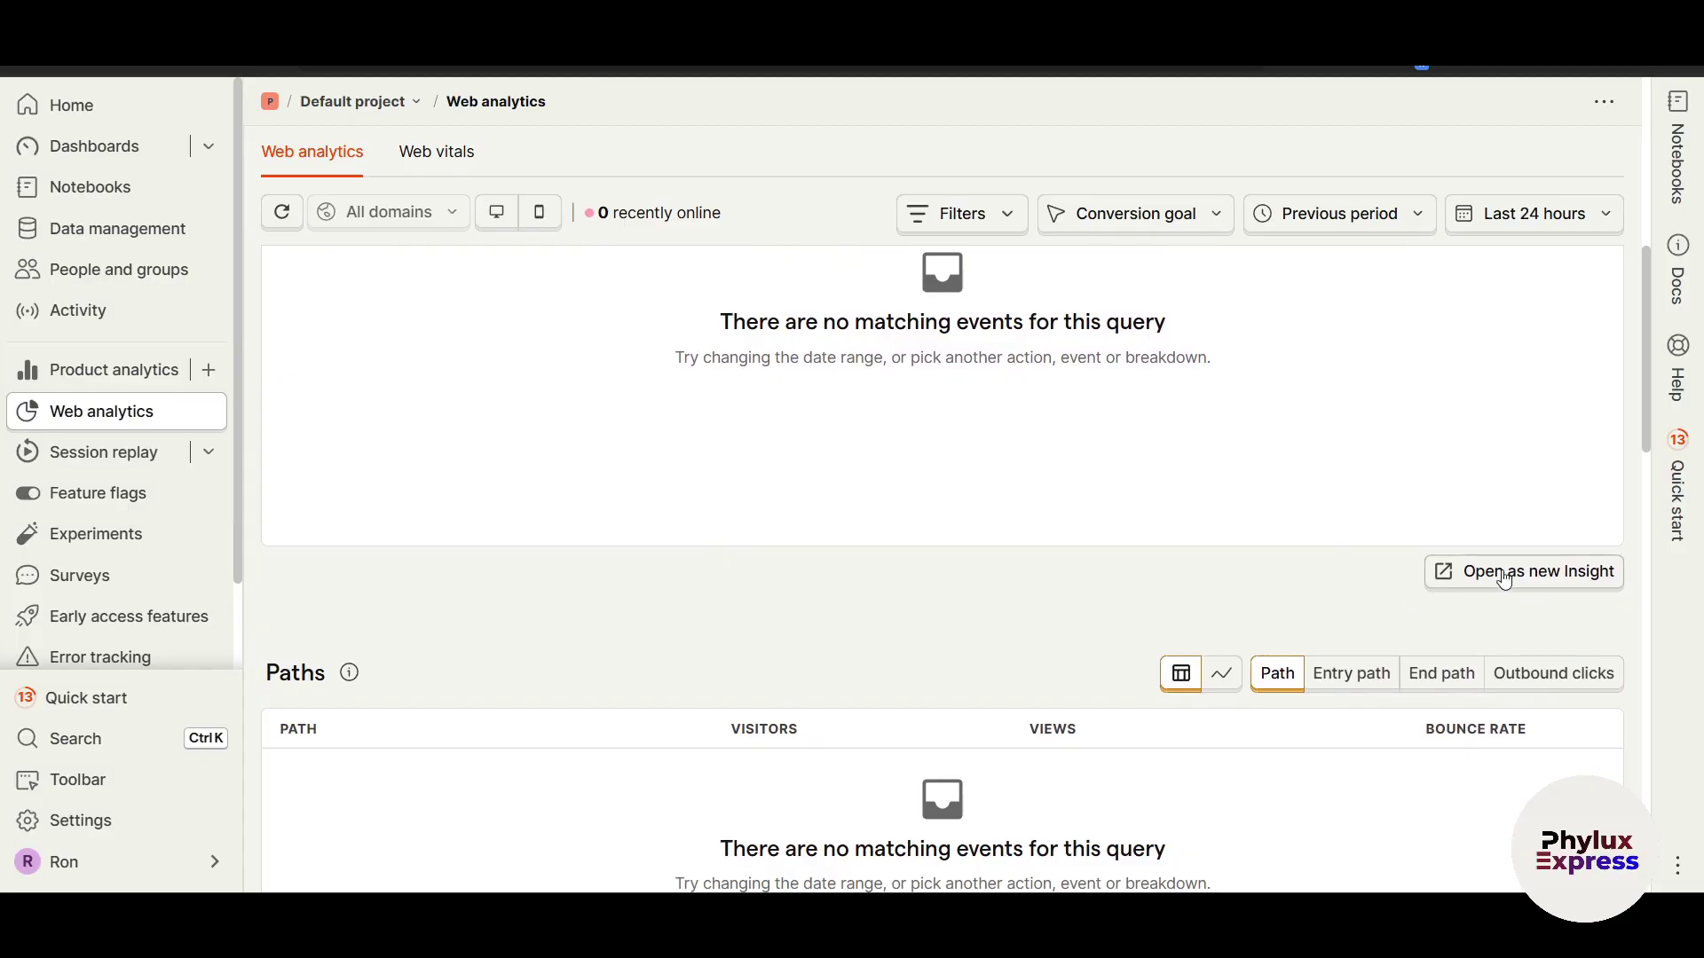
{"action": "scroll", "coordinate": [1504, 579], "scroll_direction": "down", "scroll_amount": 4}
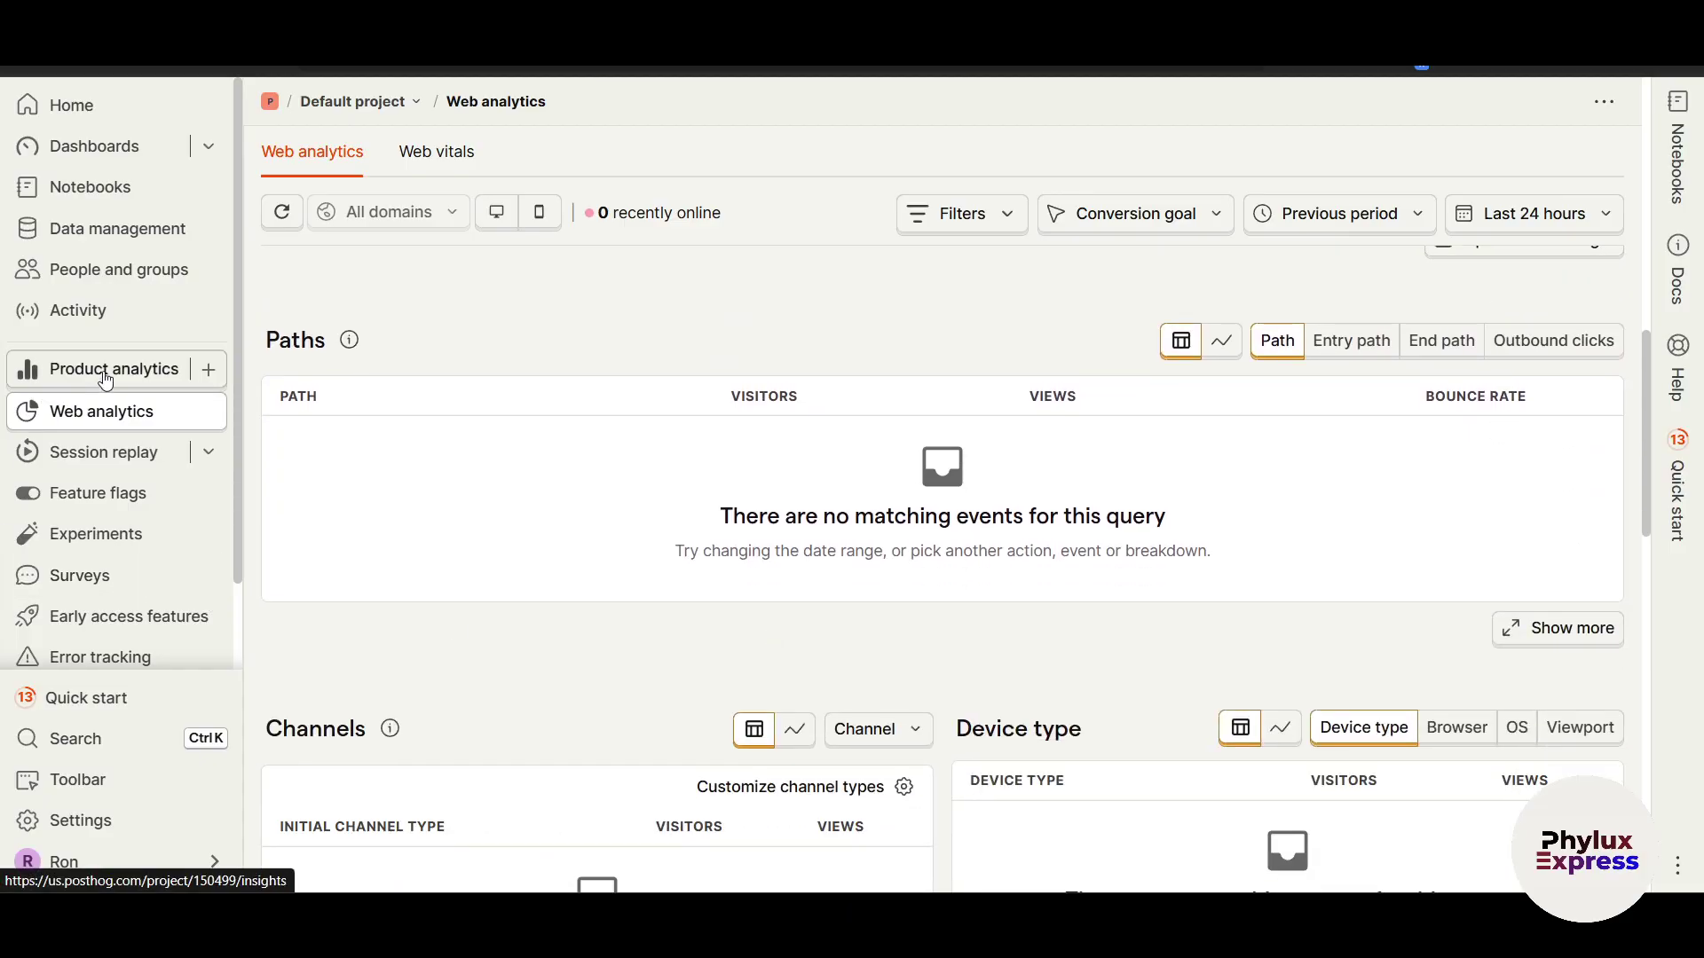
Take a brief new-insight detour, return to Web analytics, then open Session replay.
{"action": "left_click", "coordinate": [210, 374]}
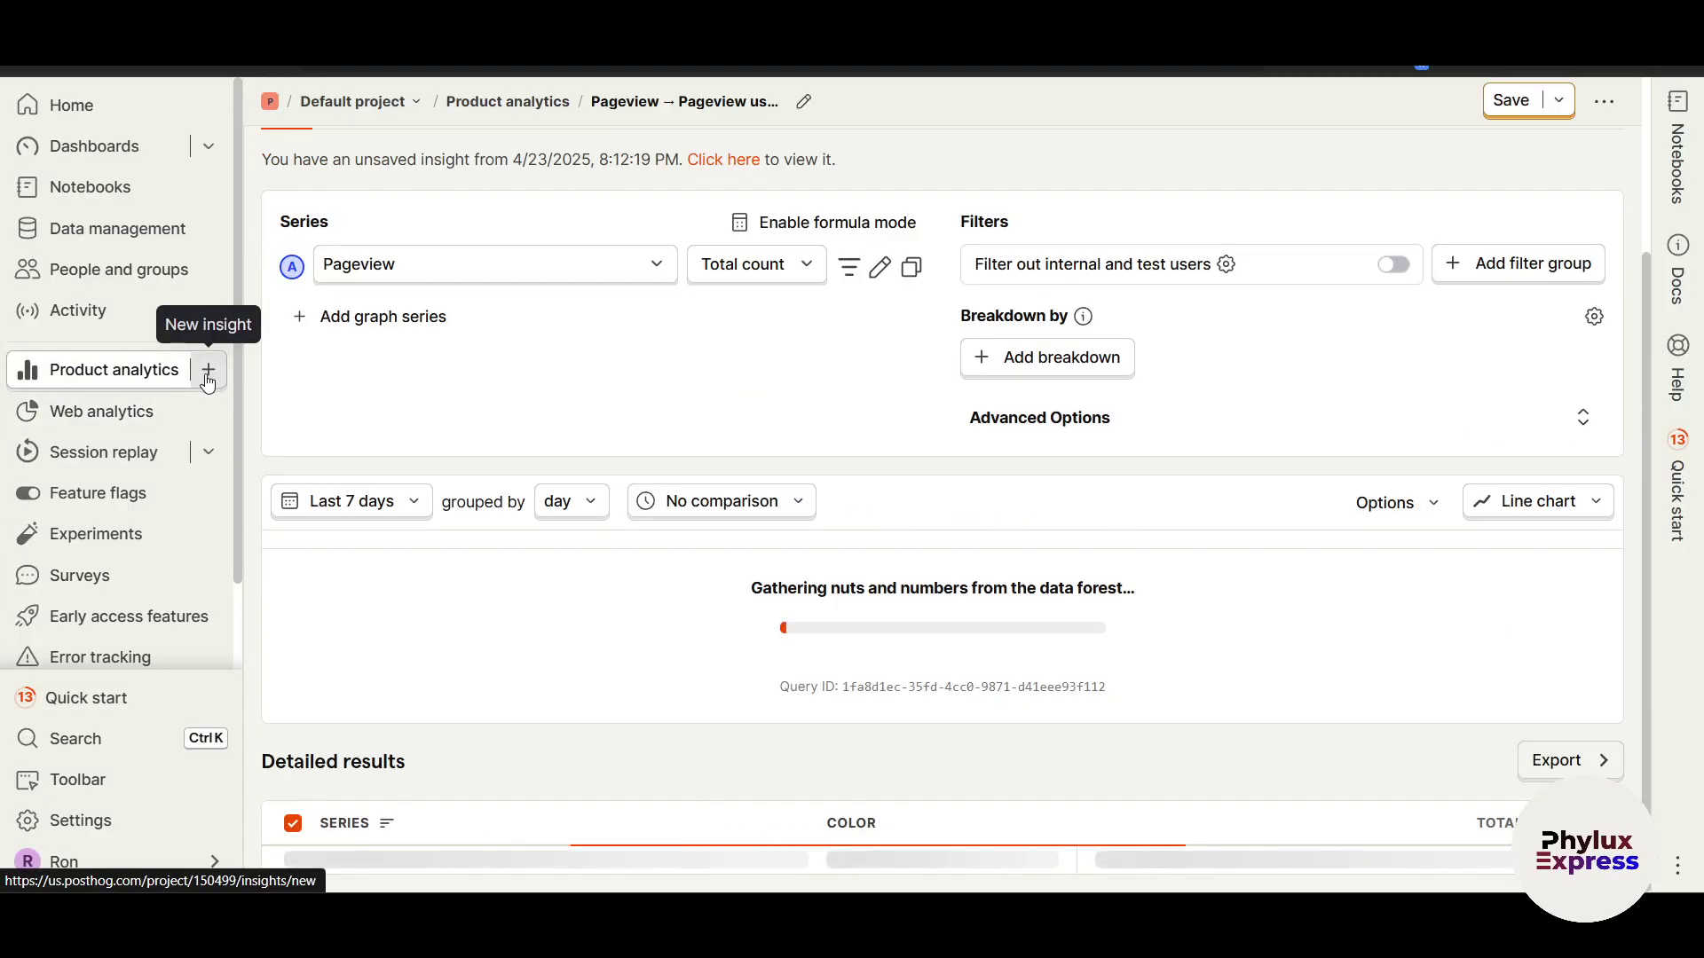
{"action": "scroll", "coordinate": [577, 603], "scroll_direction": "up", "scroll_amount": 6}
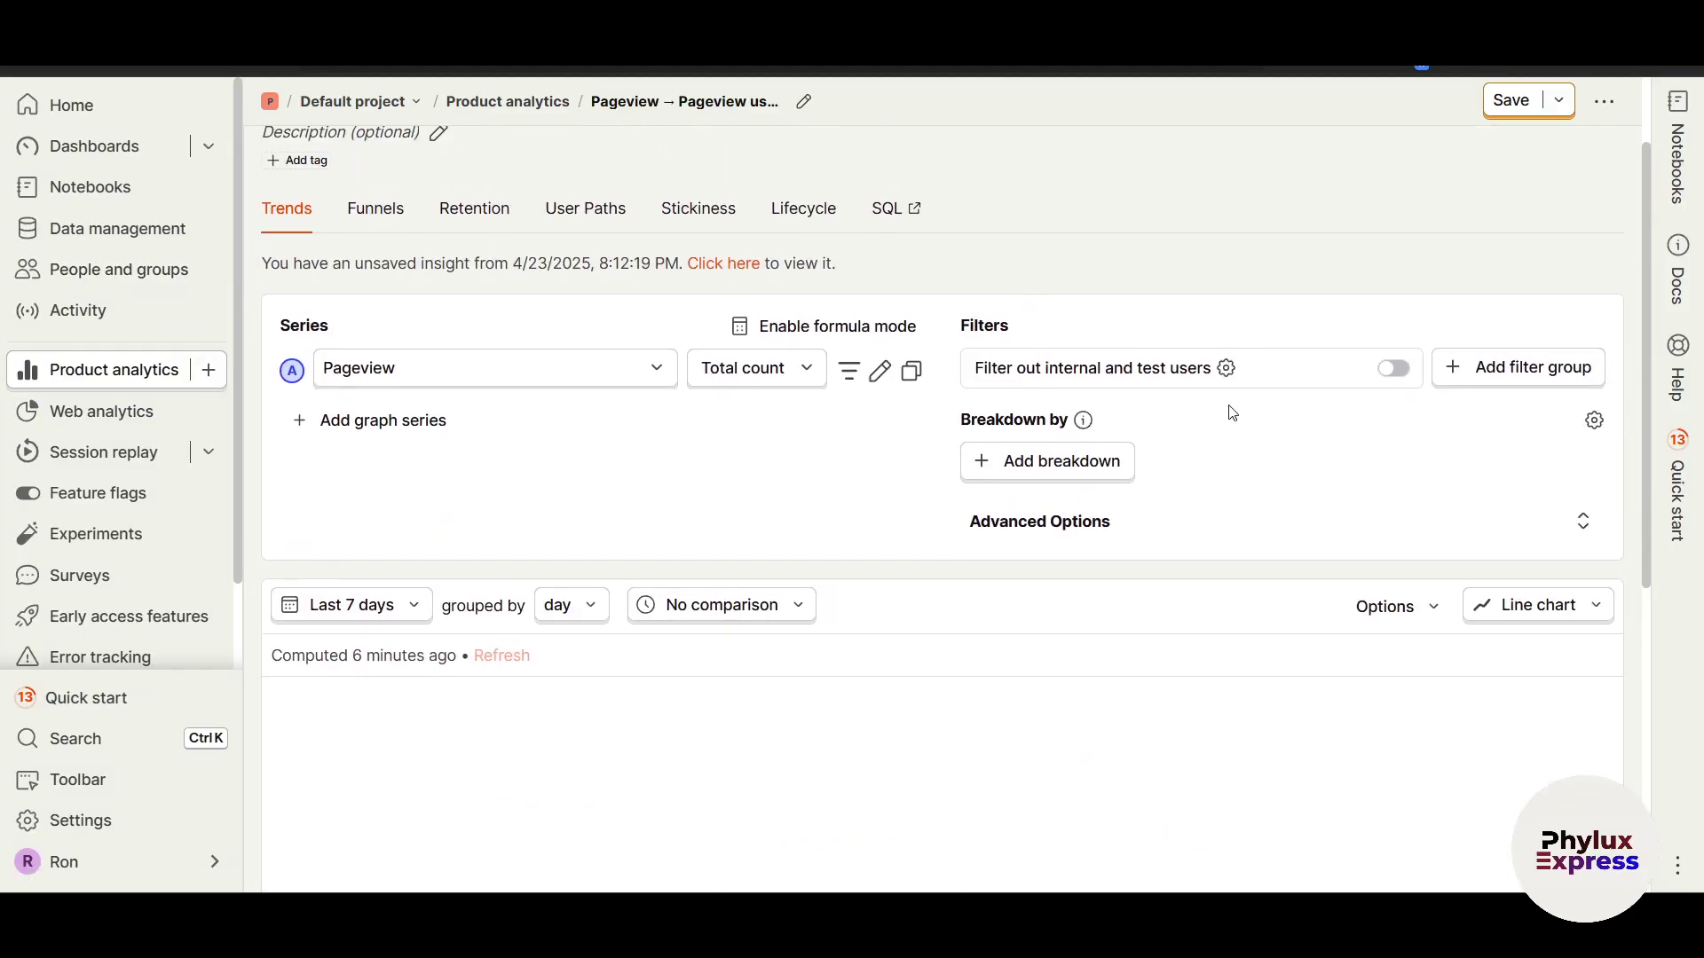
{"action": "left_click", "coordinate": [93, 421]}
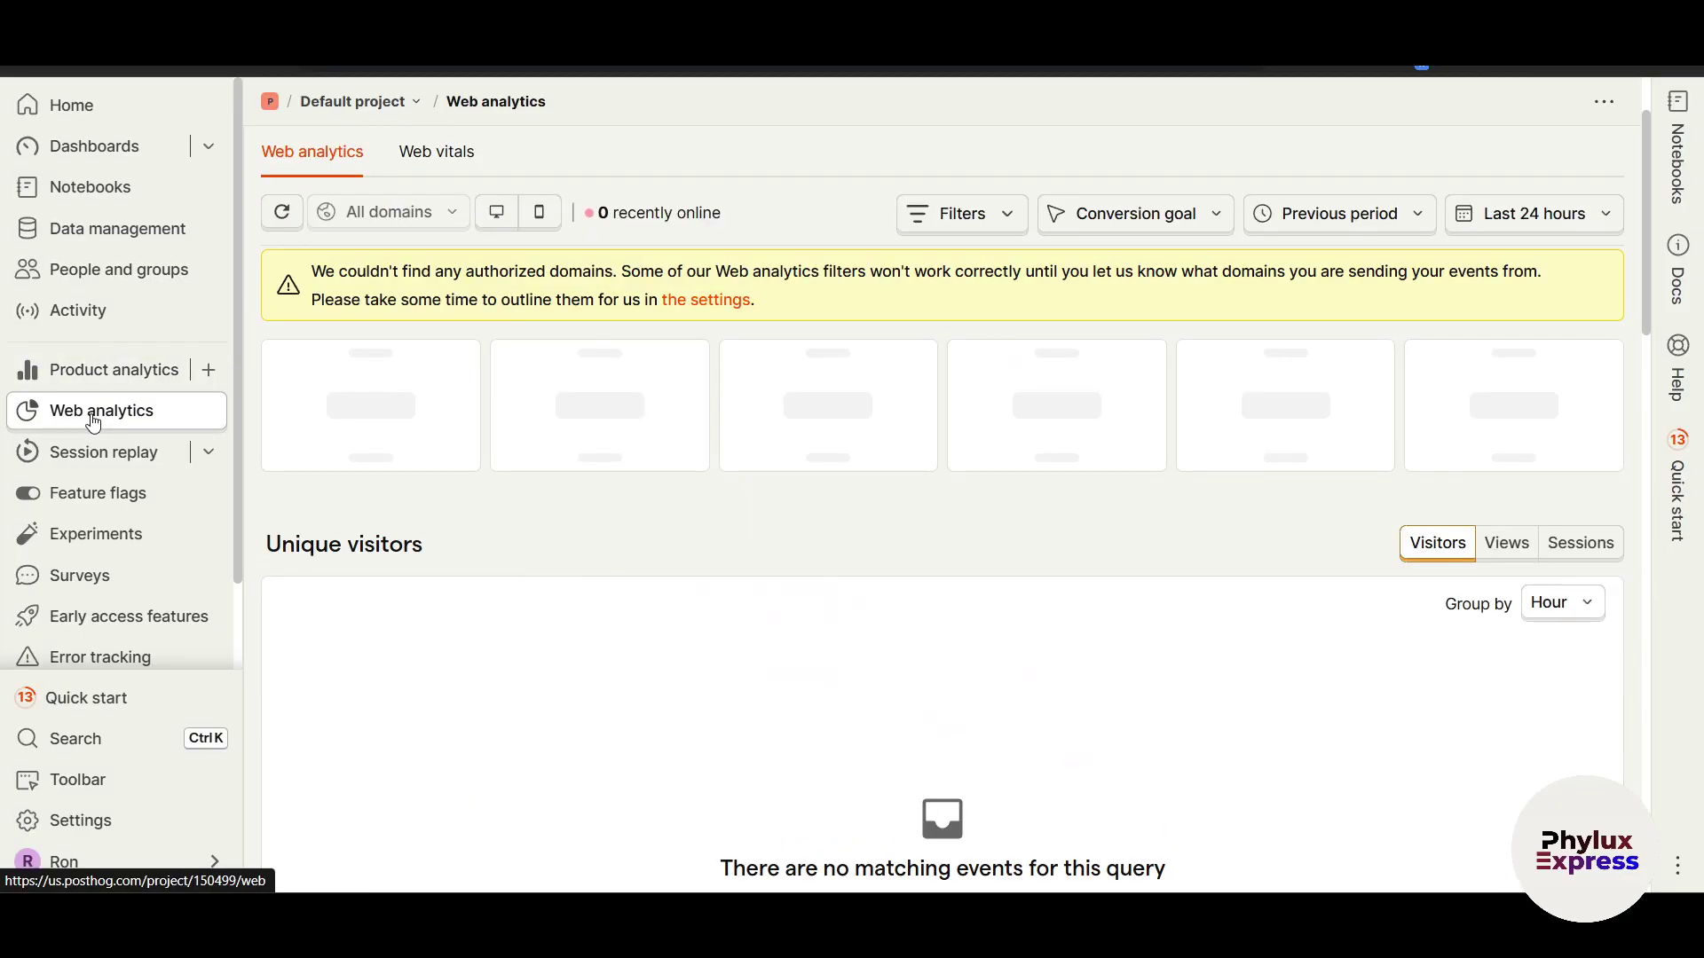
{"action": "scroll", "coordinate": [856, 692], "scroll_direction": "down", "scroll_amount": 5}
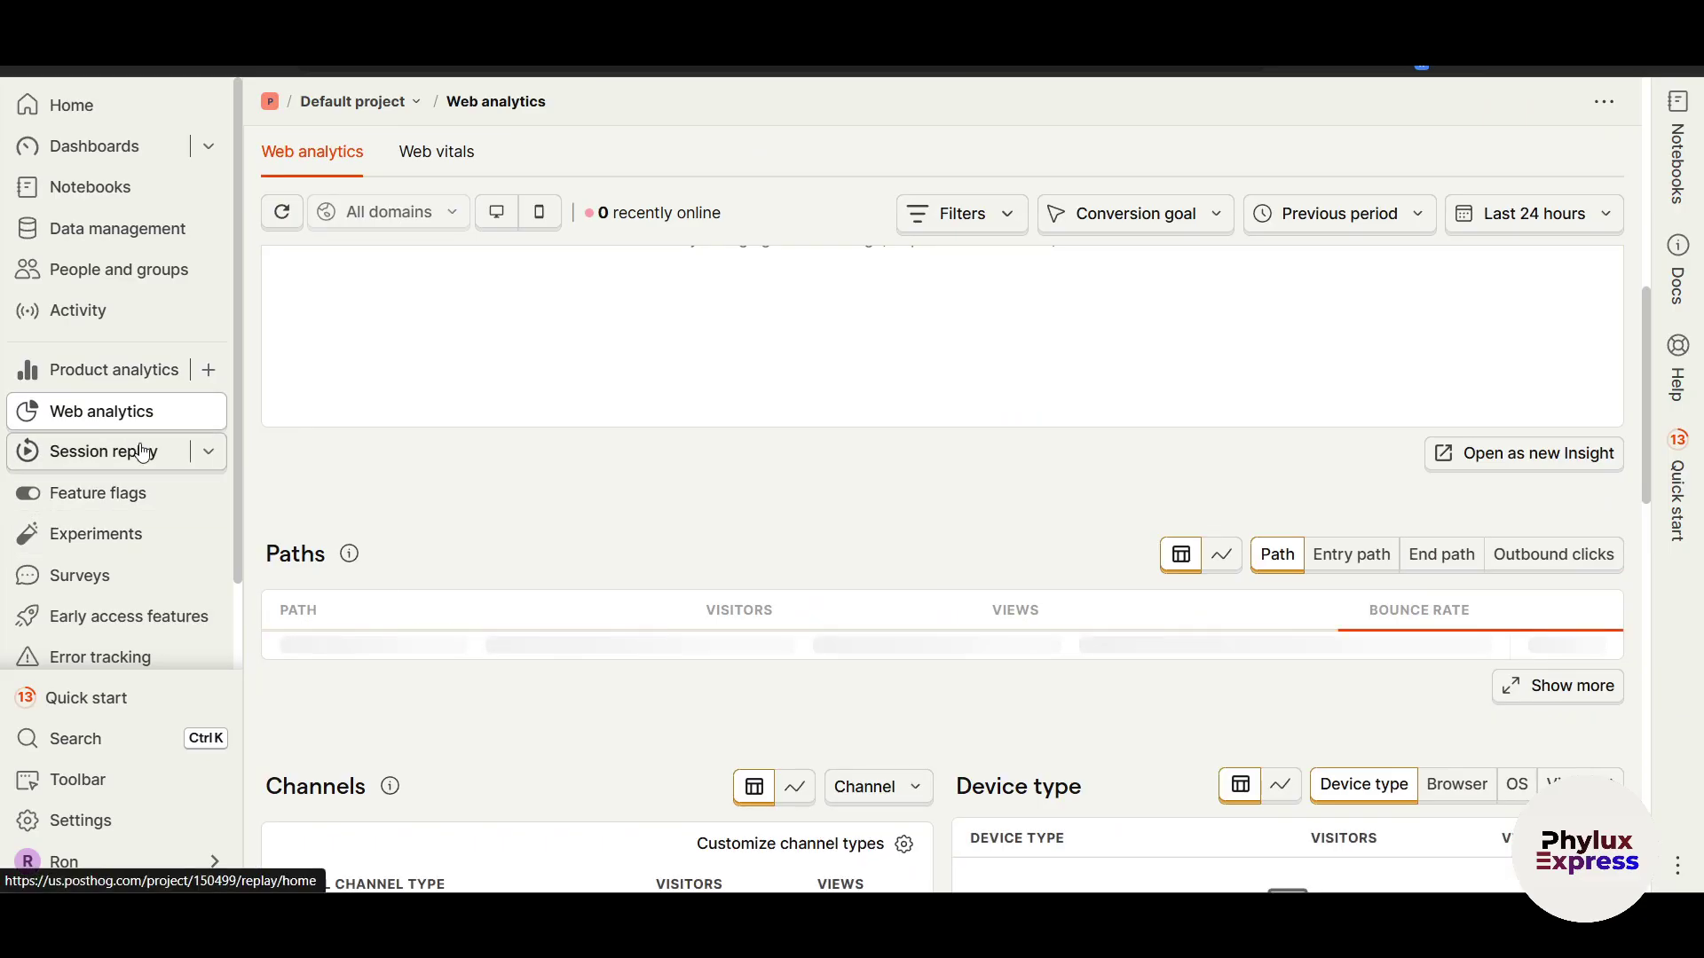
{"action": "left_click", "coordinate": [142, 453]}
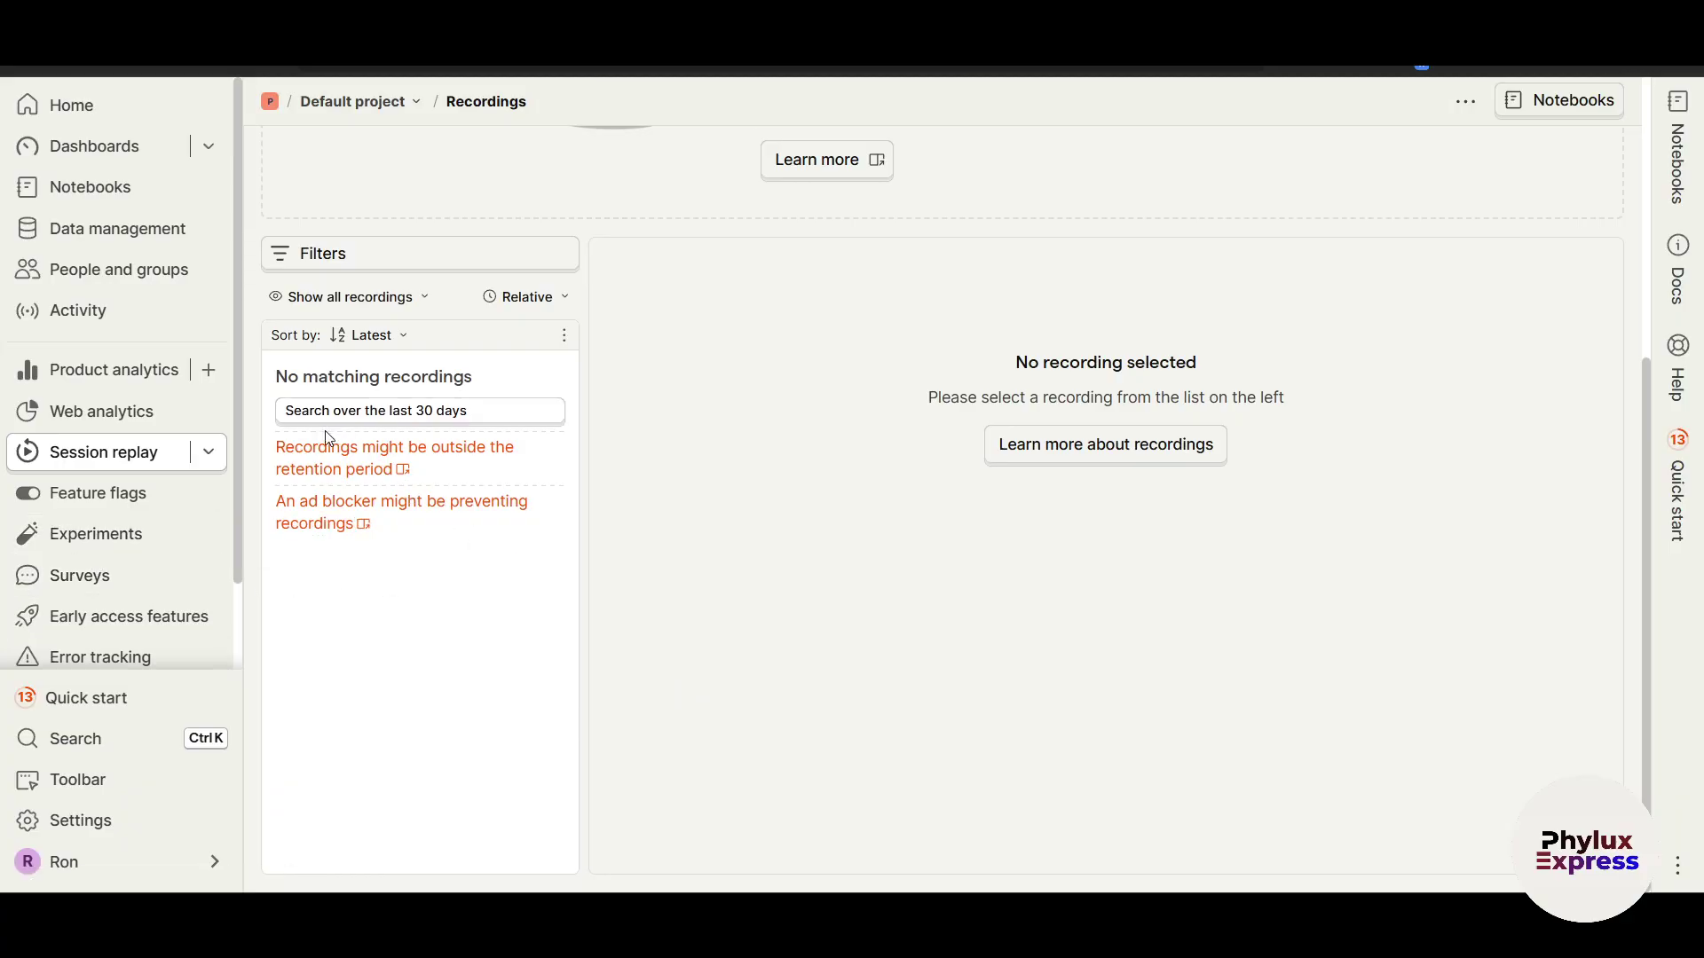
Scroll through the empty session recordings list.
{"action": "scroll", "coordinate": [494, 714], "scroll_direction": "up", "scroll_amount": 5}
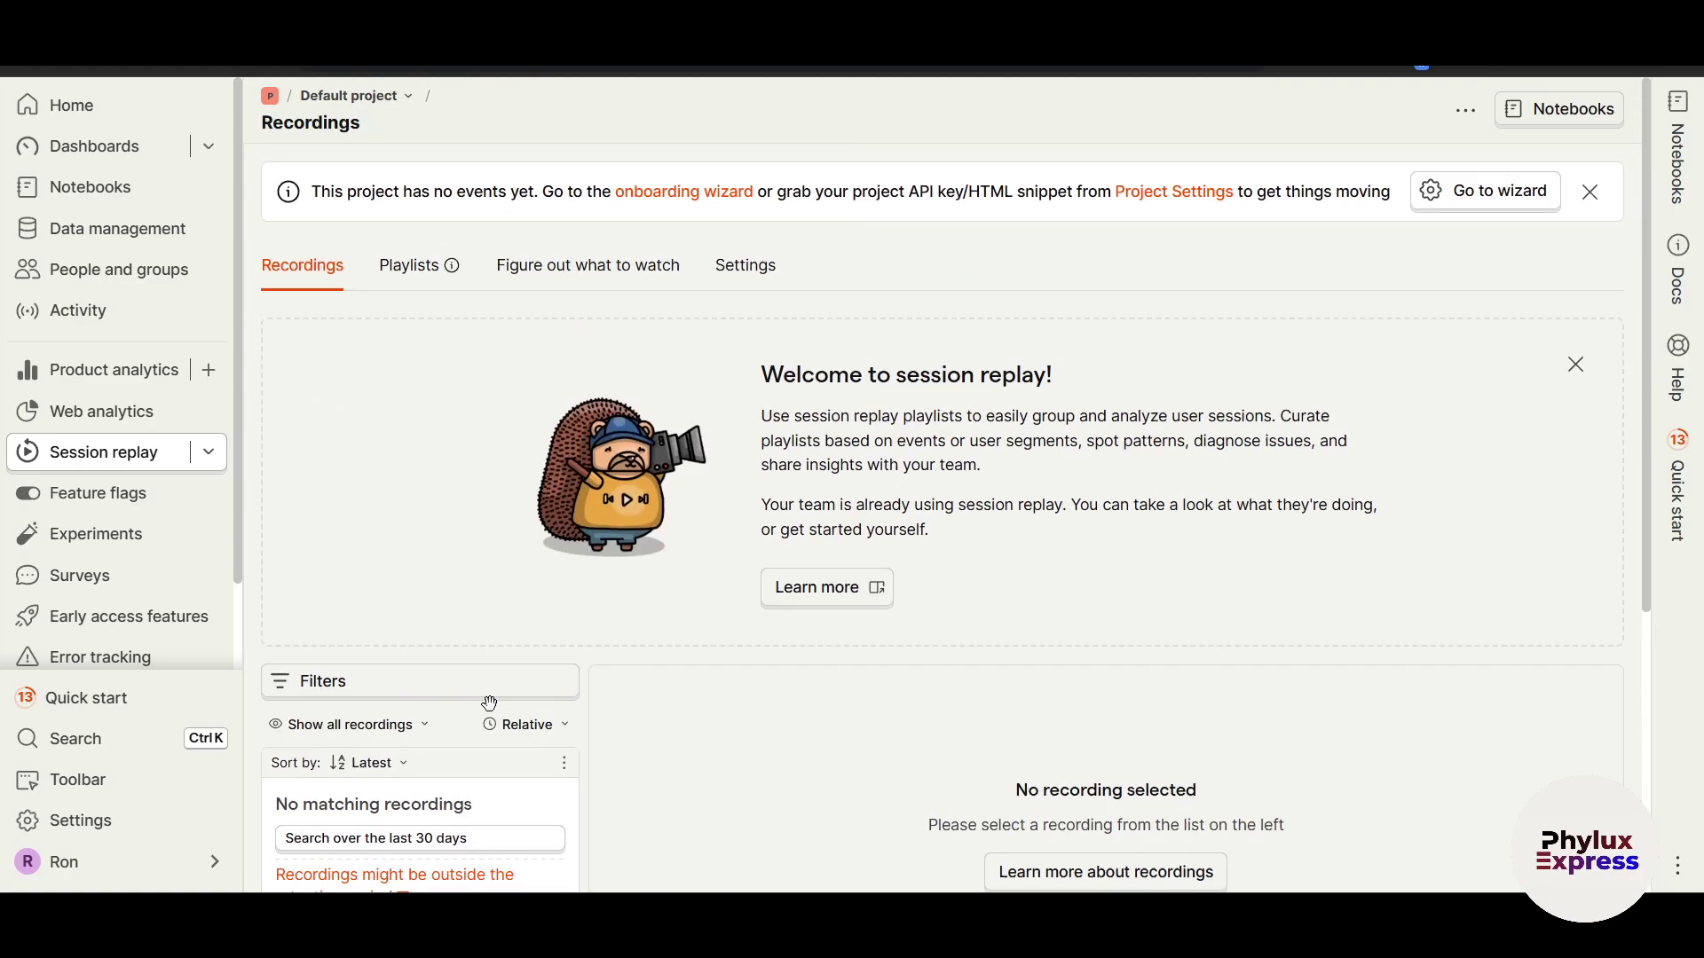
{"action": "scroll", "coordinate": [489, 704], "scroll_direction": "down", "scroll_amount": 5}
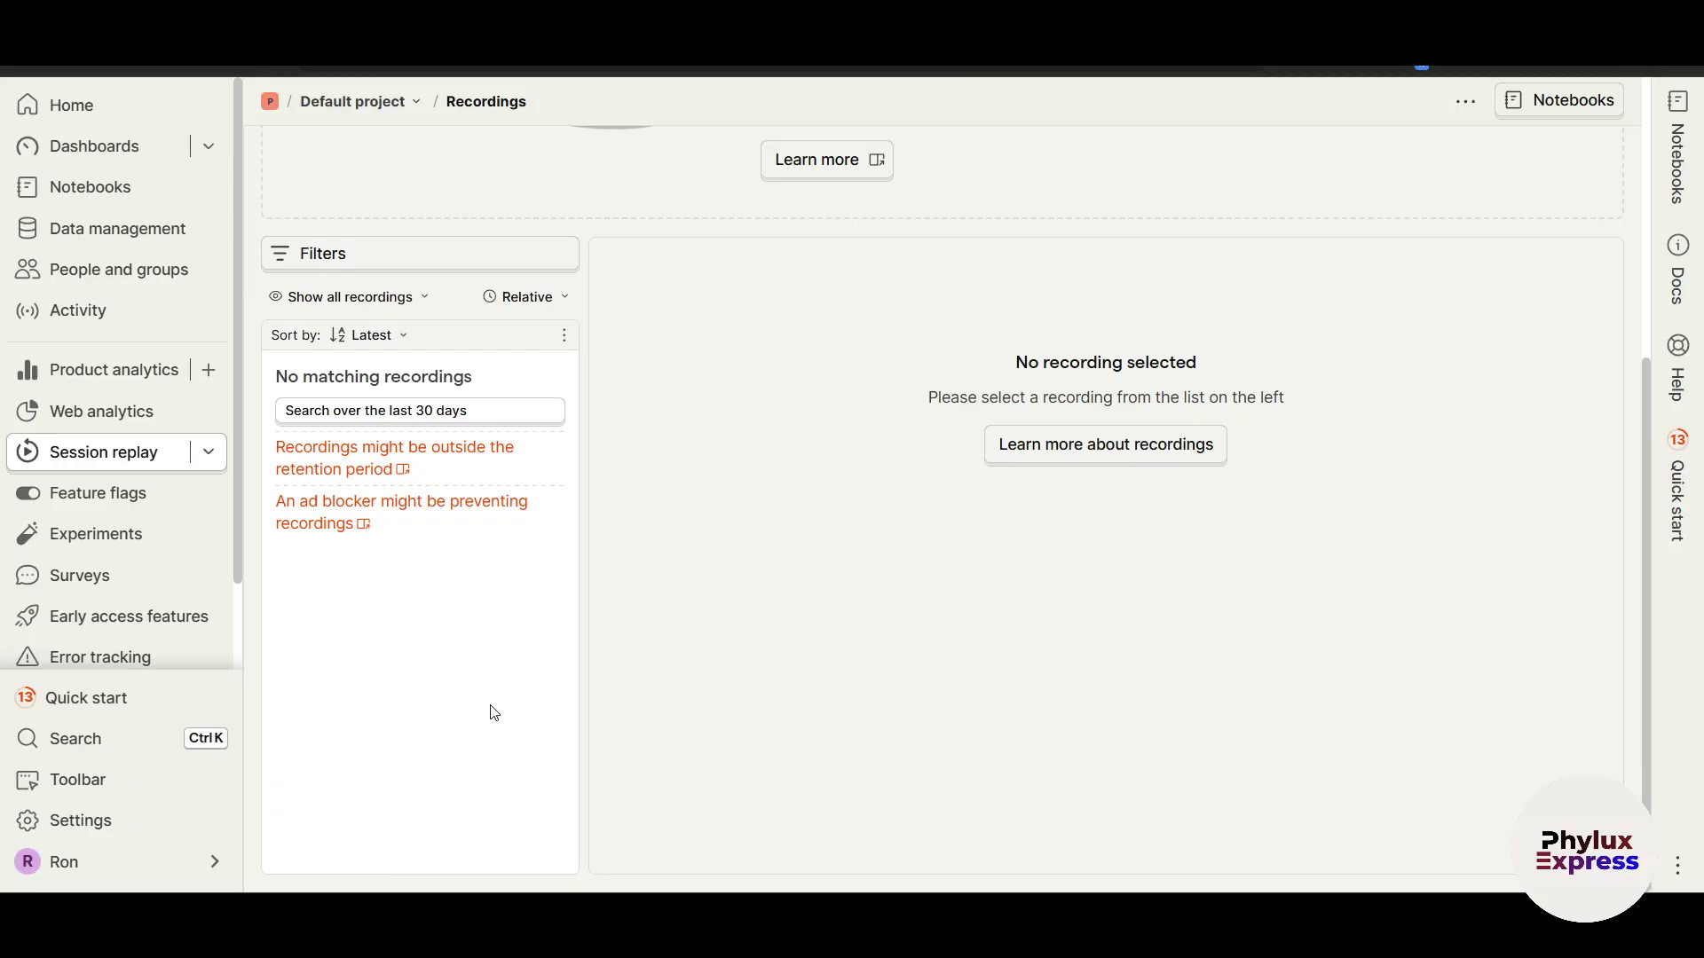
{"action": "scroll", "coordinate": [460, 703], "scroll_direction": "up", "scroll_amount": 5}
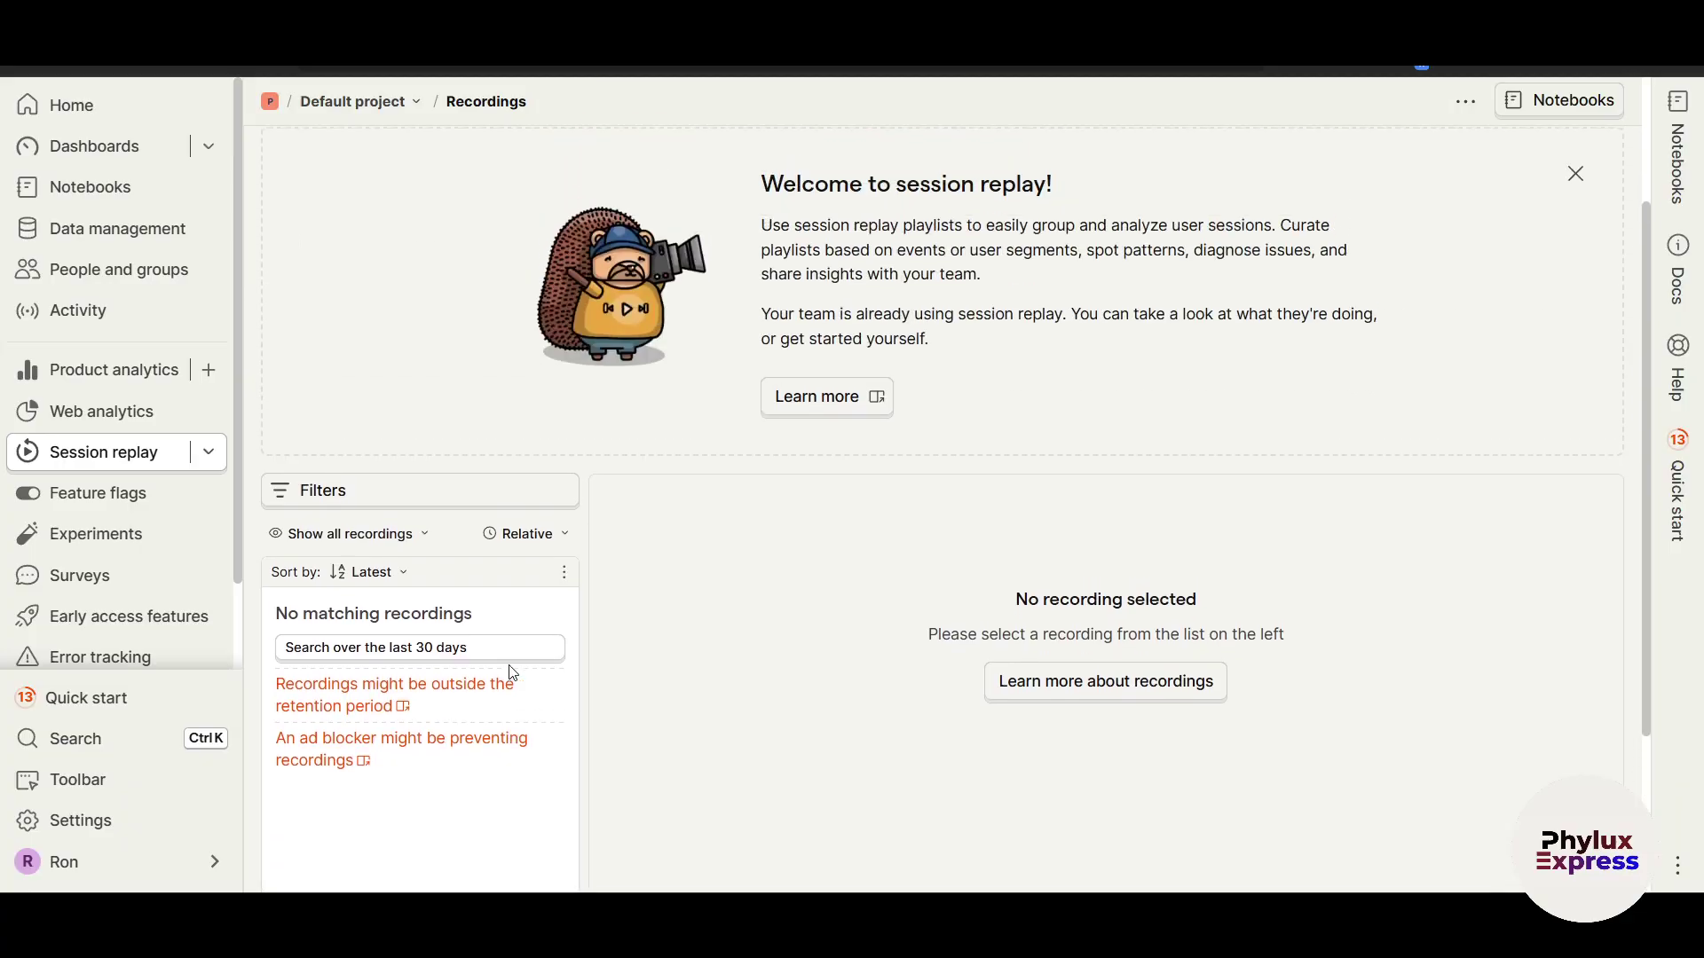
{"action": "scroll", "coordinate": [508, 667], "scroll_direction": "down", "scroll_amount": 5}
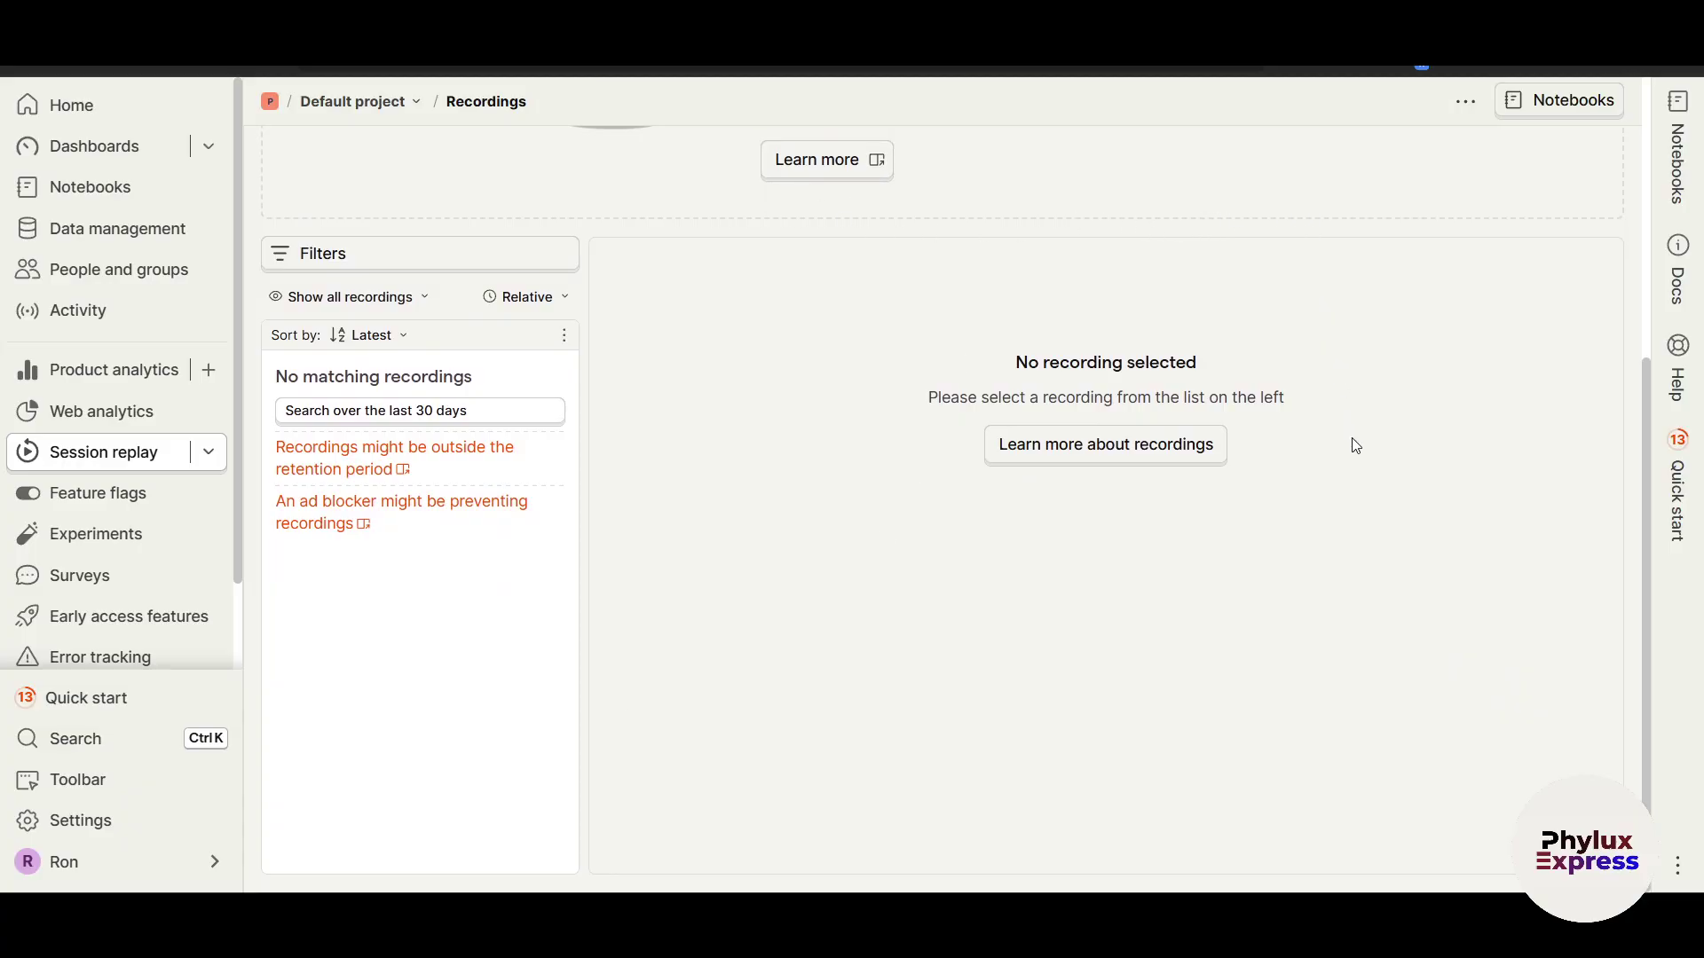
{"action": "scroll", "coordinate": [1355, 445], "scroll_direction": "up", "scroll_amount": 4}
{"action": "scroll", "coordinate": [1355, 446], "scroll_direction": "down", "scroll_amount": 4}
{"action": "scroll", "coordinate": [941, 593], "scroll_direction": "up", "scroll_amount": 5}
{"action": "scroll", "coordinate": [941, 592], "scroll_direction": "down", "scroll_amount": 5}
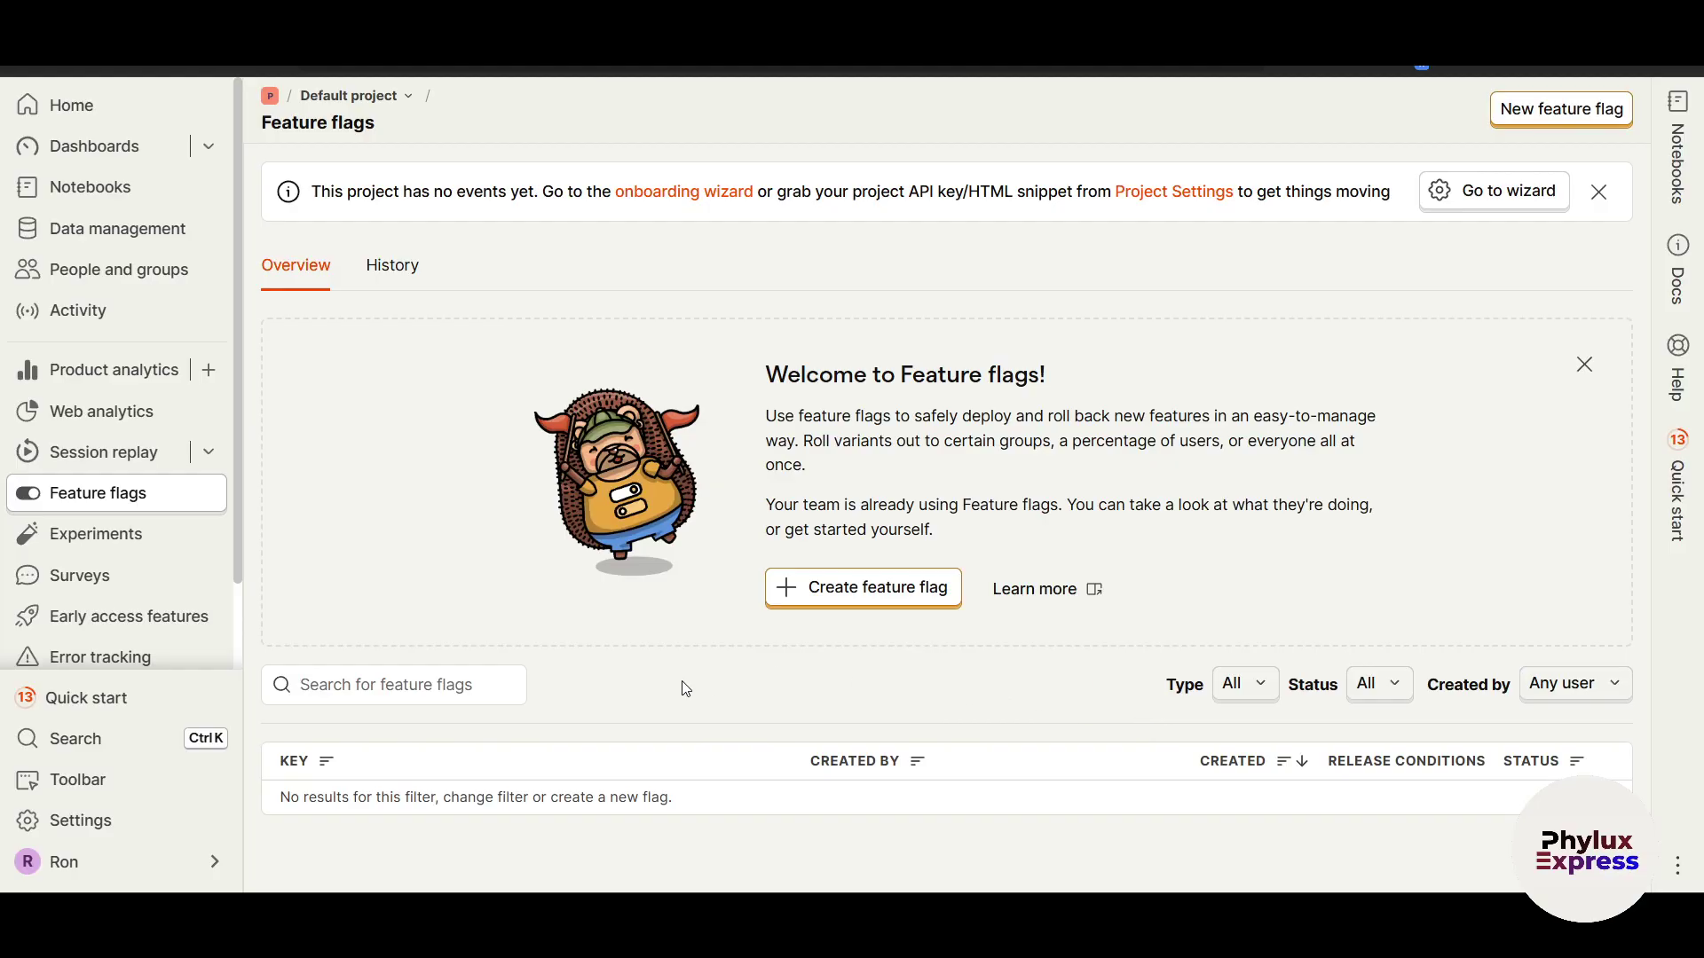
Open Experiments and read its description, highlighting the part about calculations.
{"action": "left_click", "coordinate": [157, 533]}
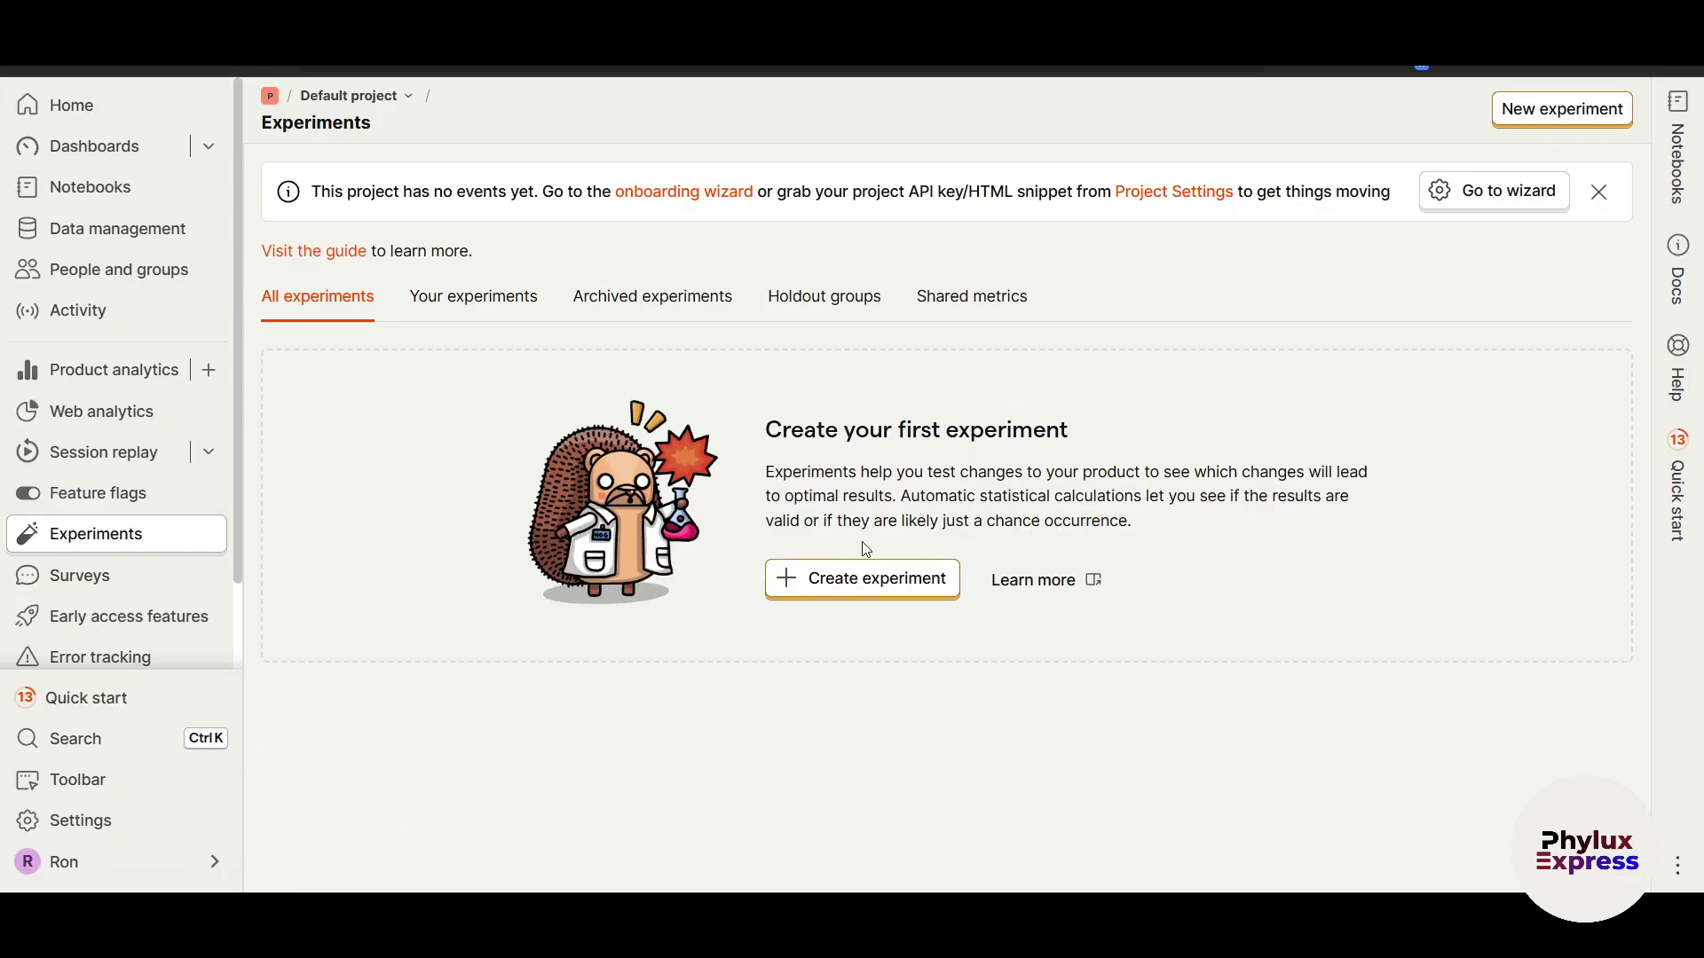
{"action": "left_click_drag", "start_coordinate": [848, 472], "coordinate": [898, 495]}
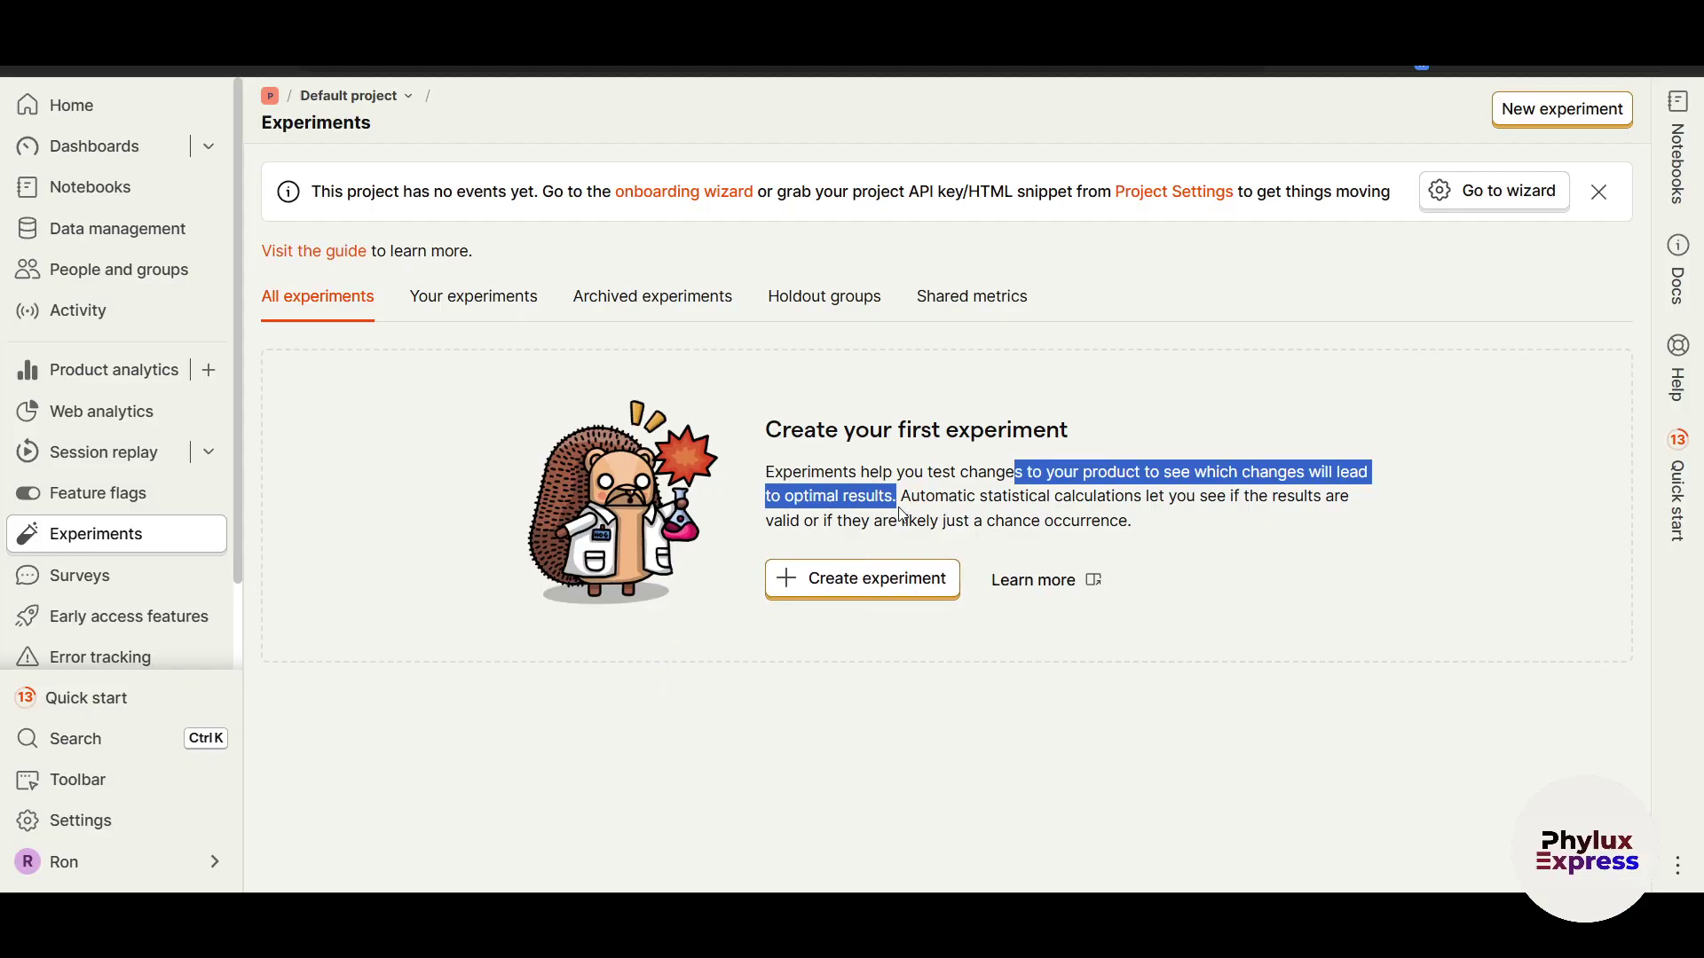
{"action": "left_click_drag", "start_coordinate": [1062, 497], "coordinate": [1150, 498]}
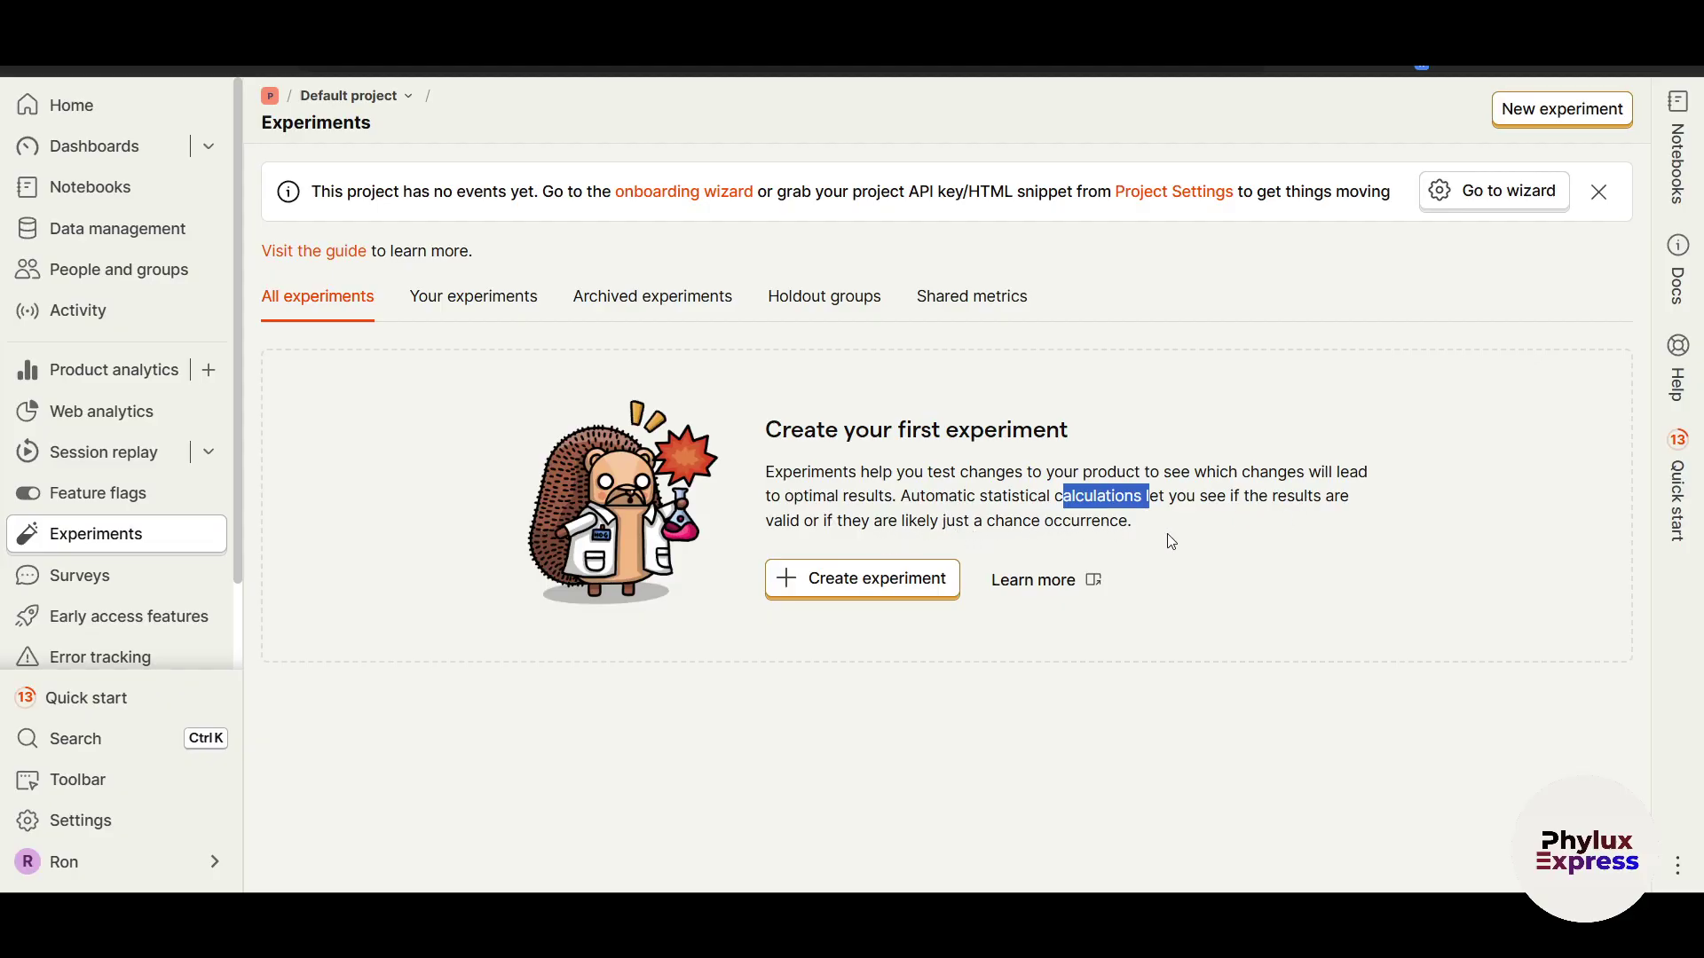
{"action": "scroll", "coordinate": [178, 570], "scroll_direction": "down", "scroll_amount": 2}
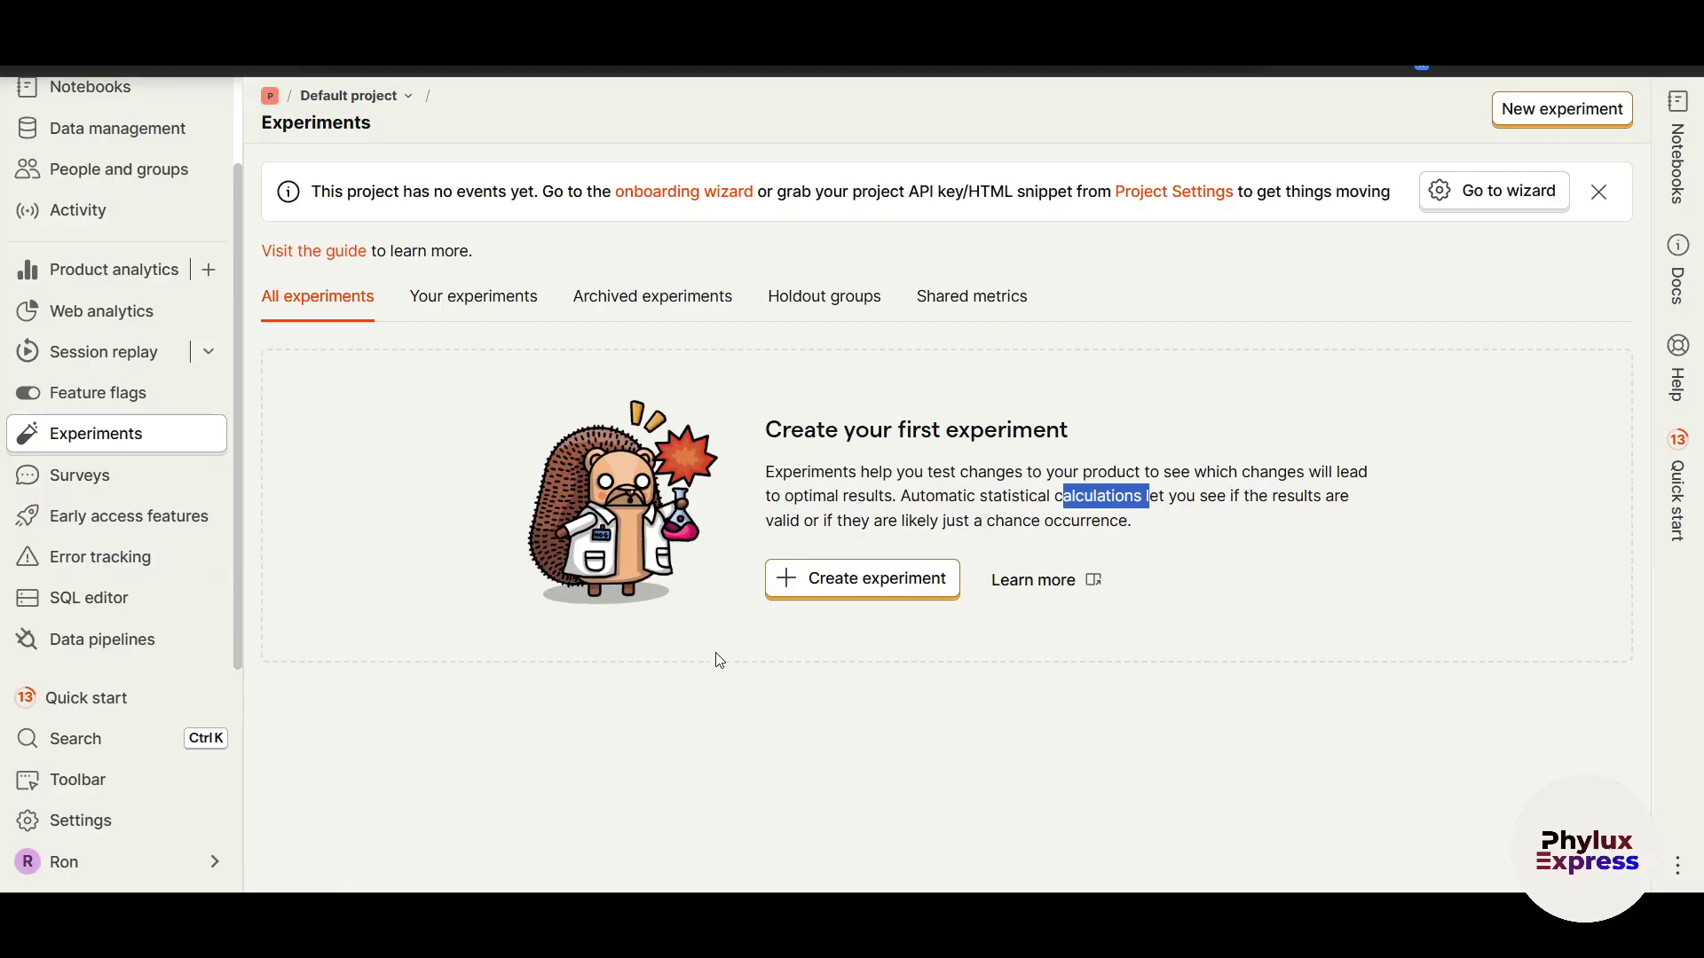
{"action": "left_click", "coordinate": [1319, 604]}
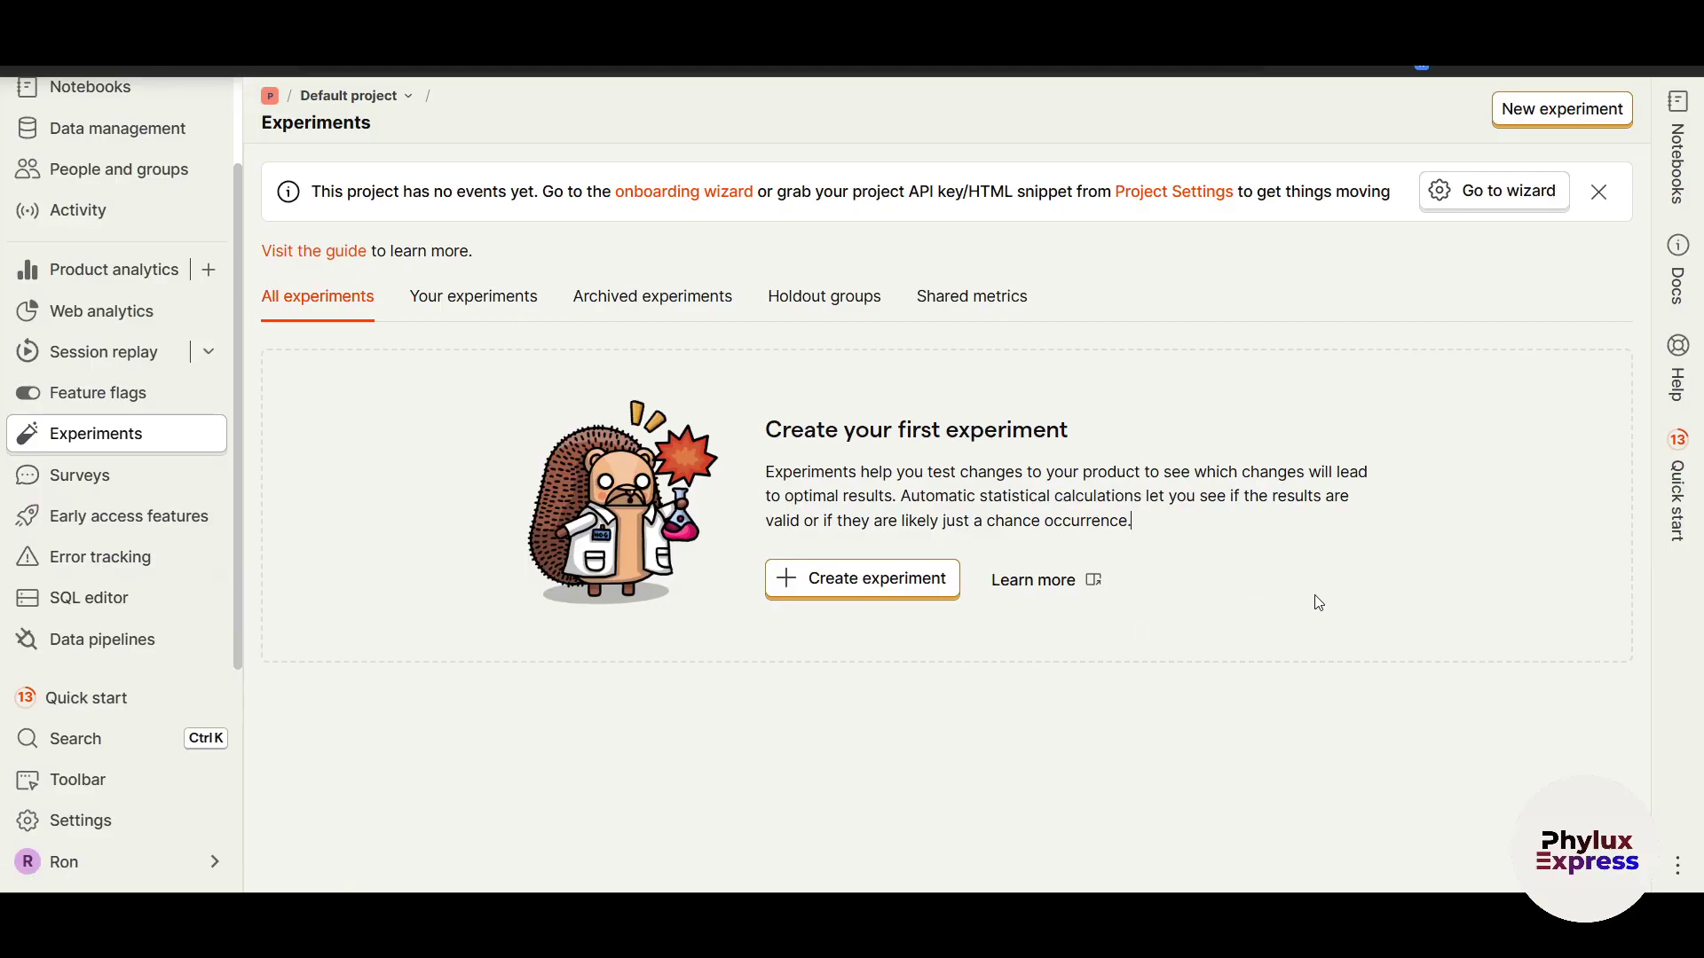
Compare the empty Your experiments and Archived experiments lists, then move on to Surveys.
{"action": "left_click", "coordinate": [446, 312]}
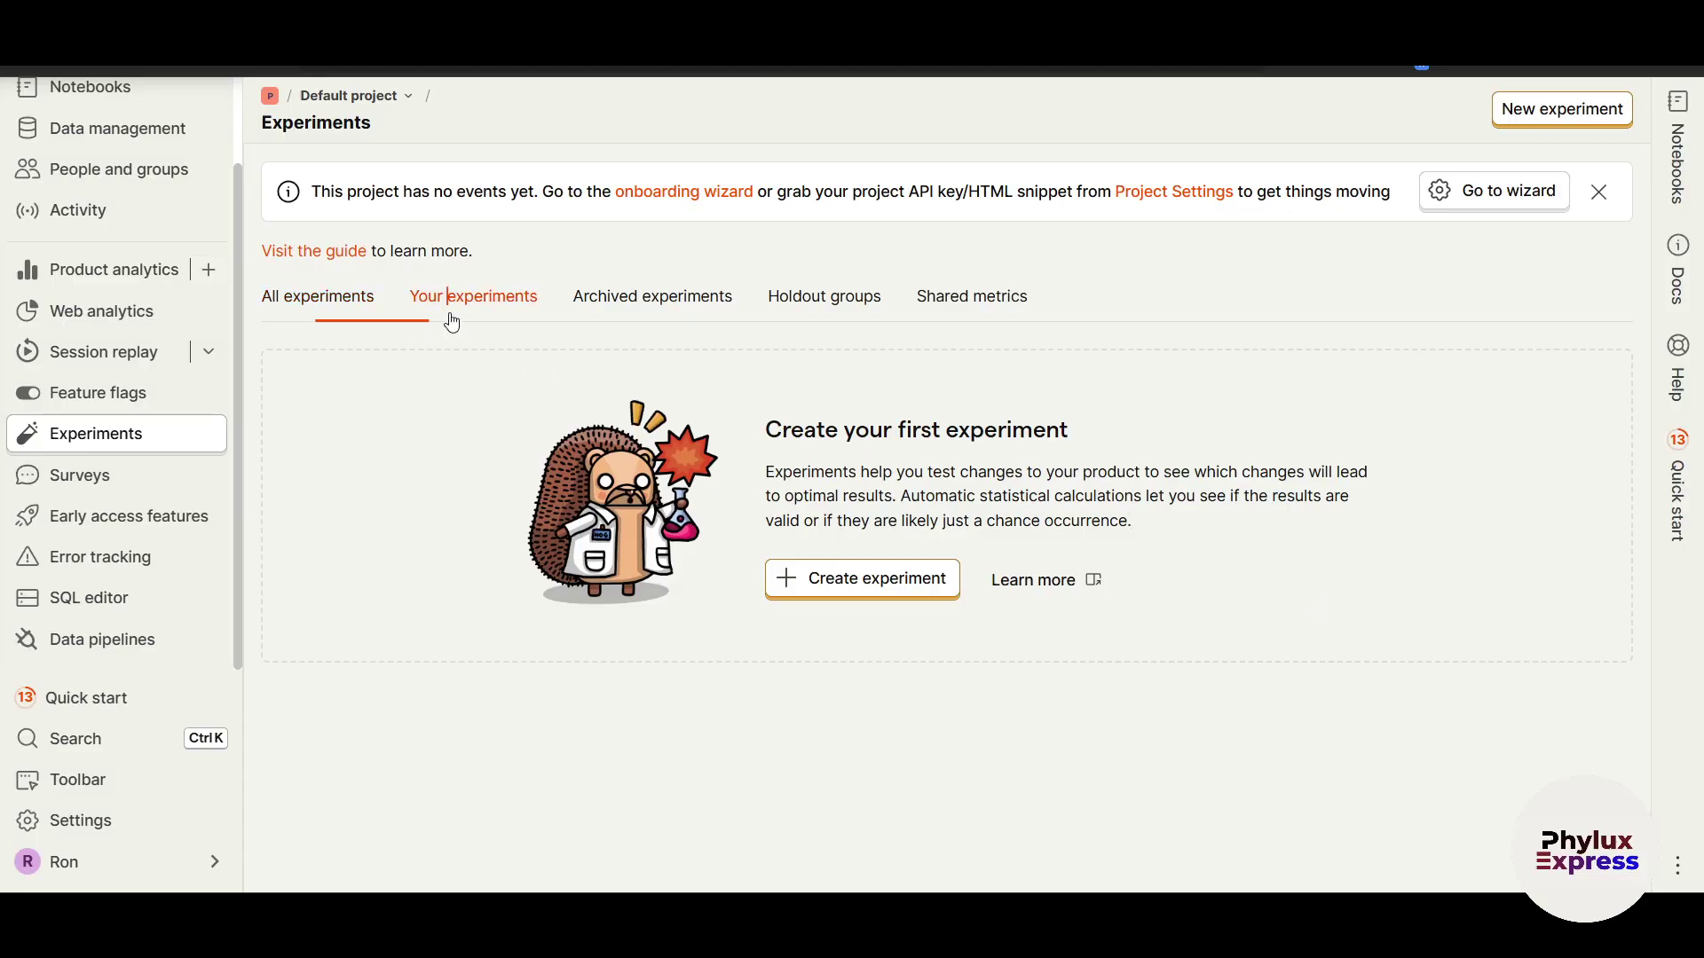
{"action": "left_click", "coordinate": [679, 301]}
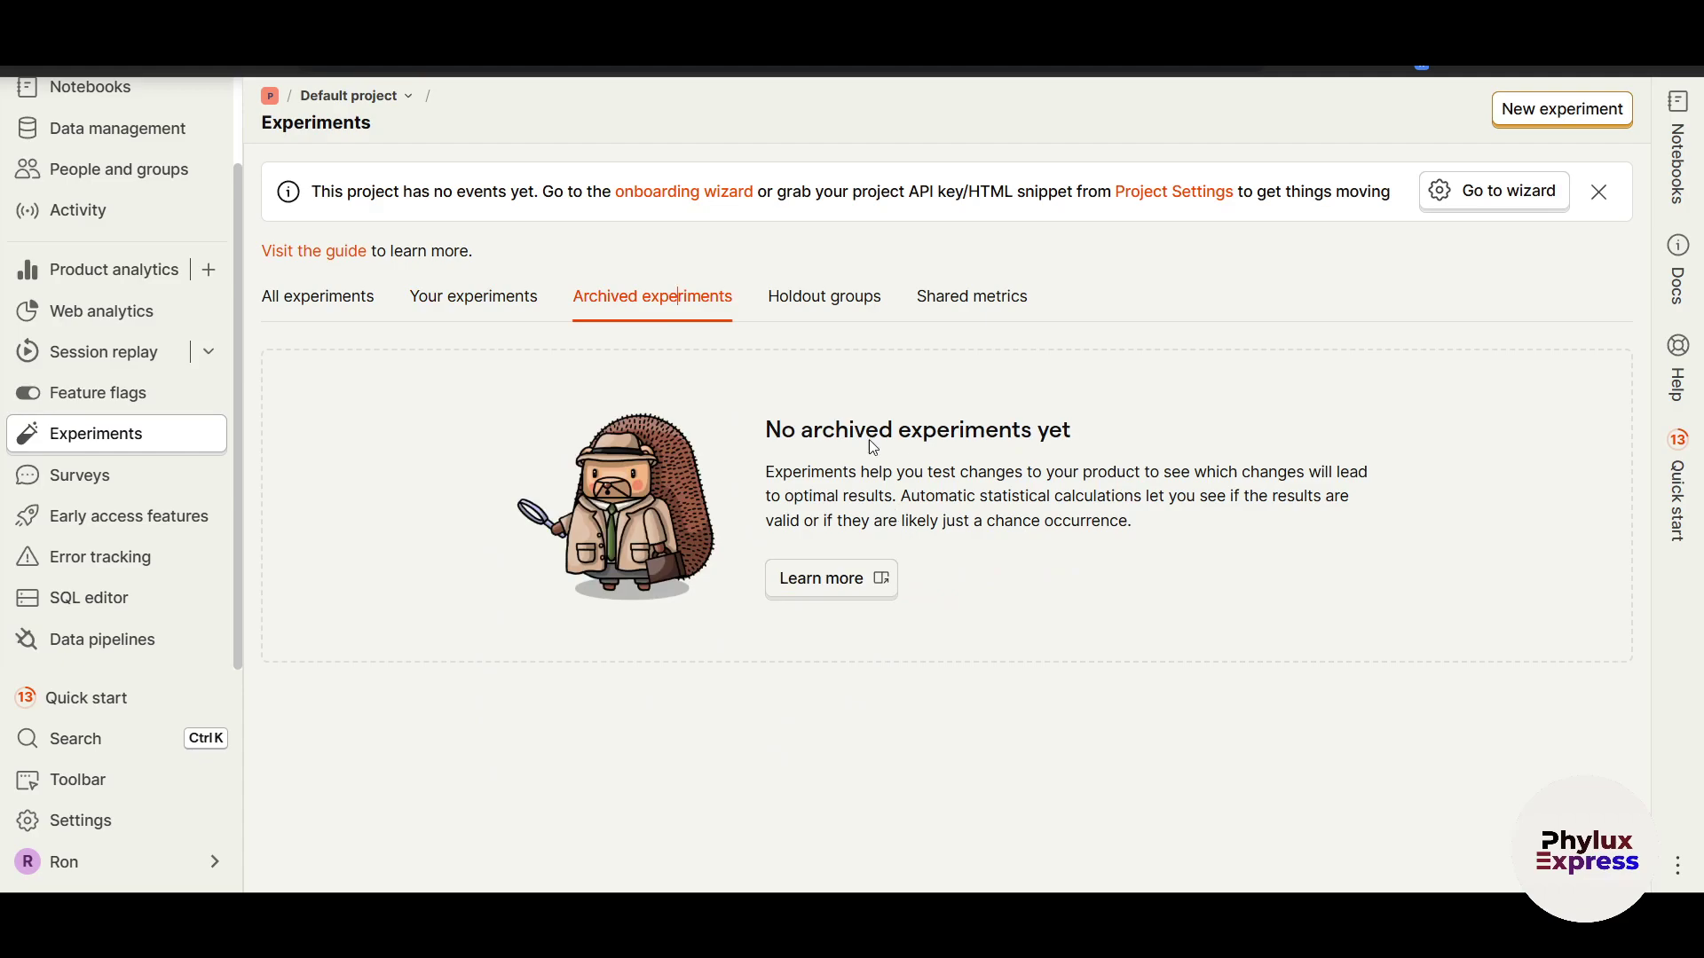
{"action": "left_click", "coordinate": [461, 309]}
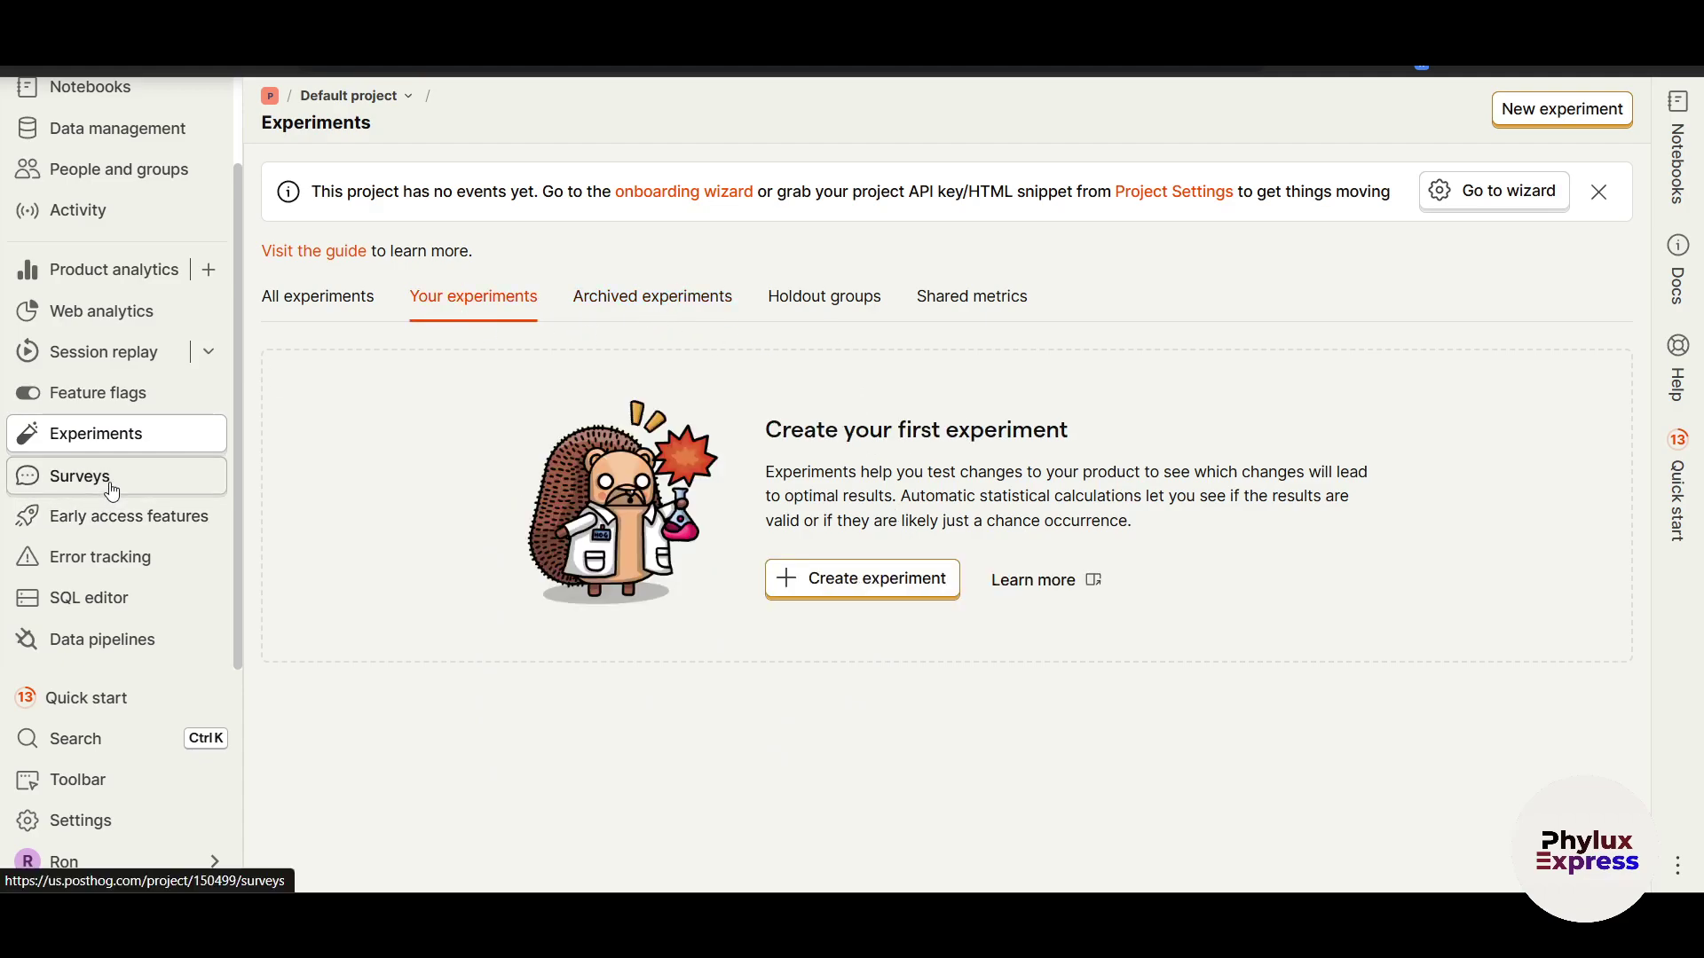
{"action": "left_click", "coordinate": [84, 477]}
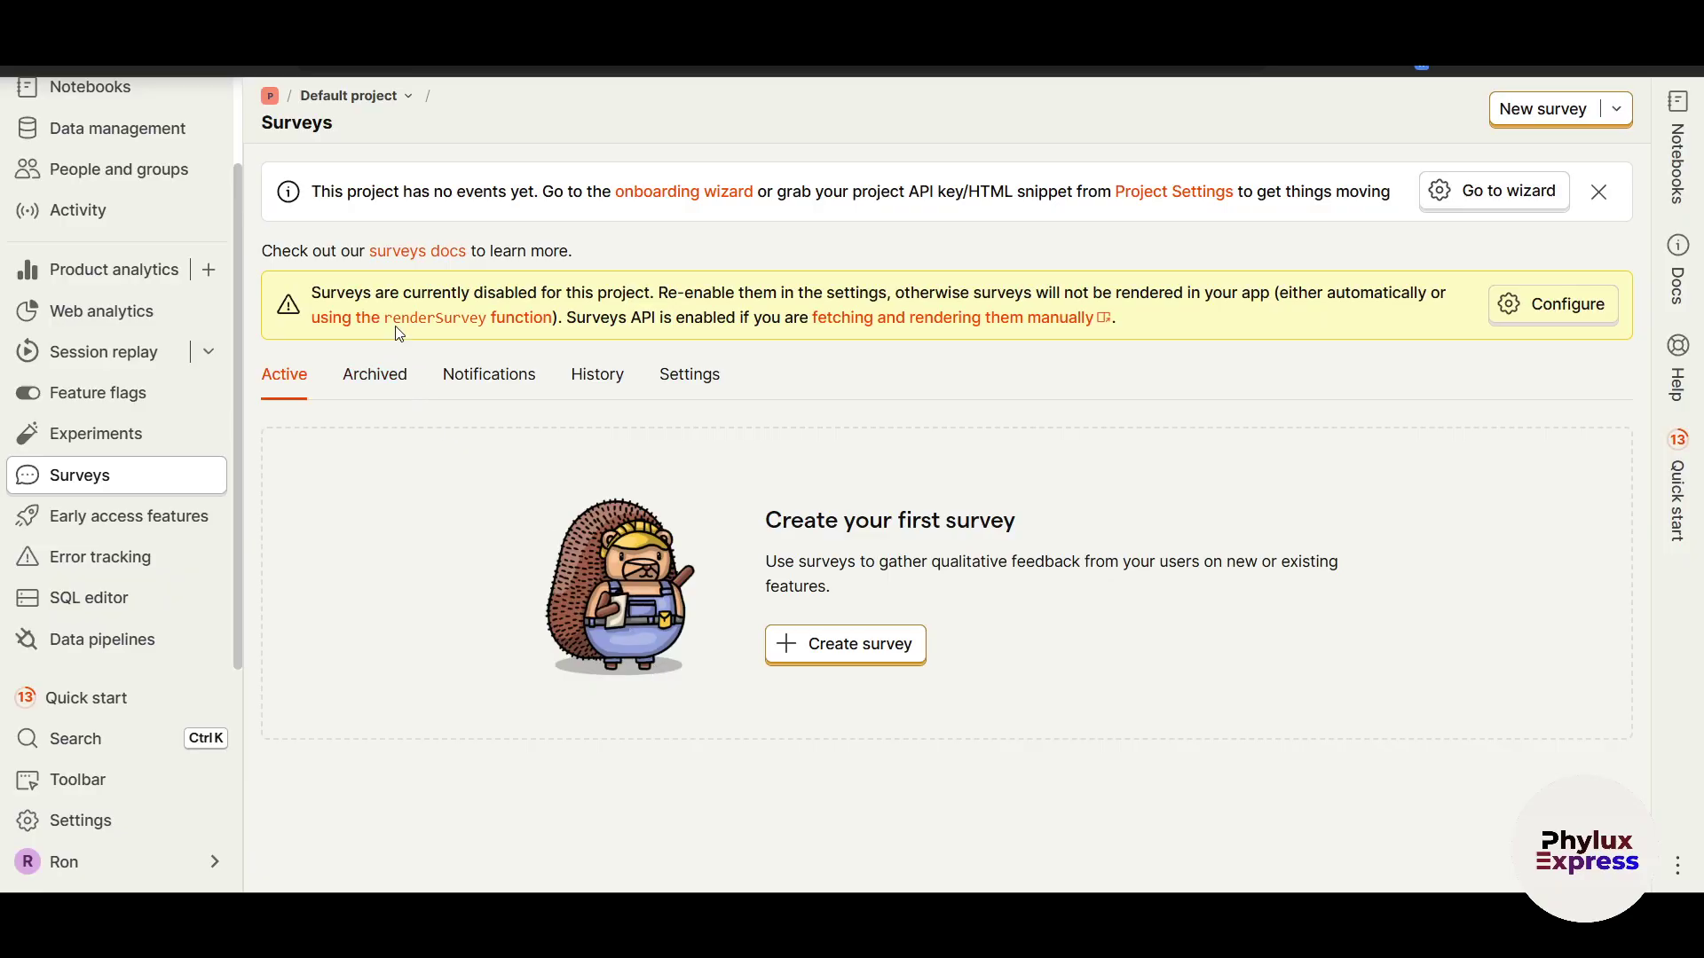
Note the surveys-disabled warning, then check the Early access features page's no-events notice.
{"action": "left_click_drag", "start_coordinate": [374, 300], "coordinate": [701, 289]}
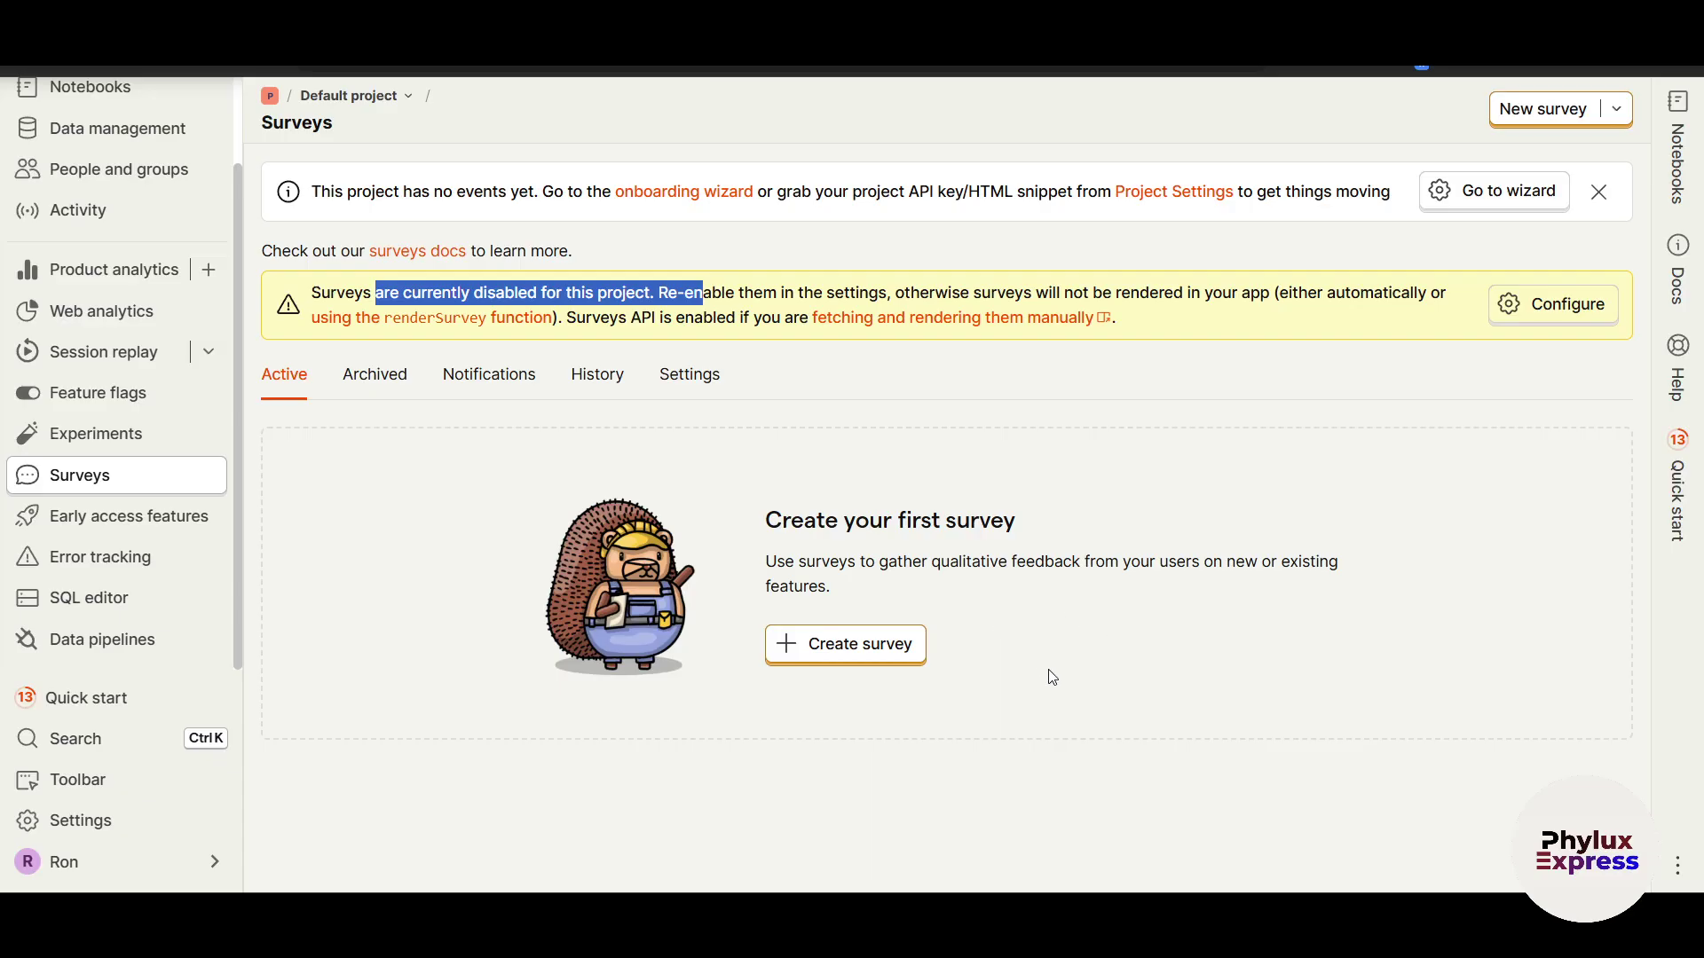
{"action": "left_click", "coordinate": [1104, 733]}
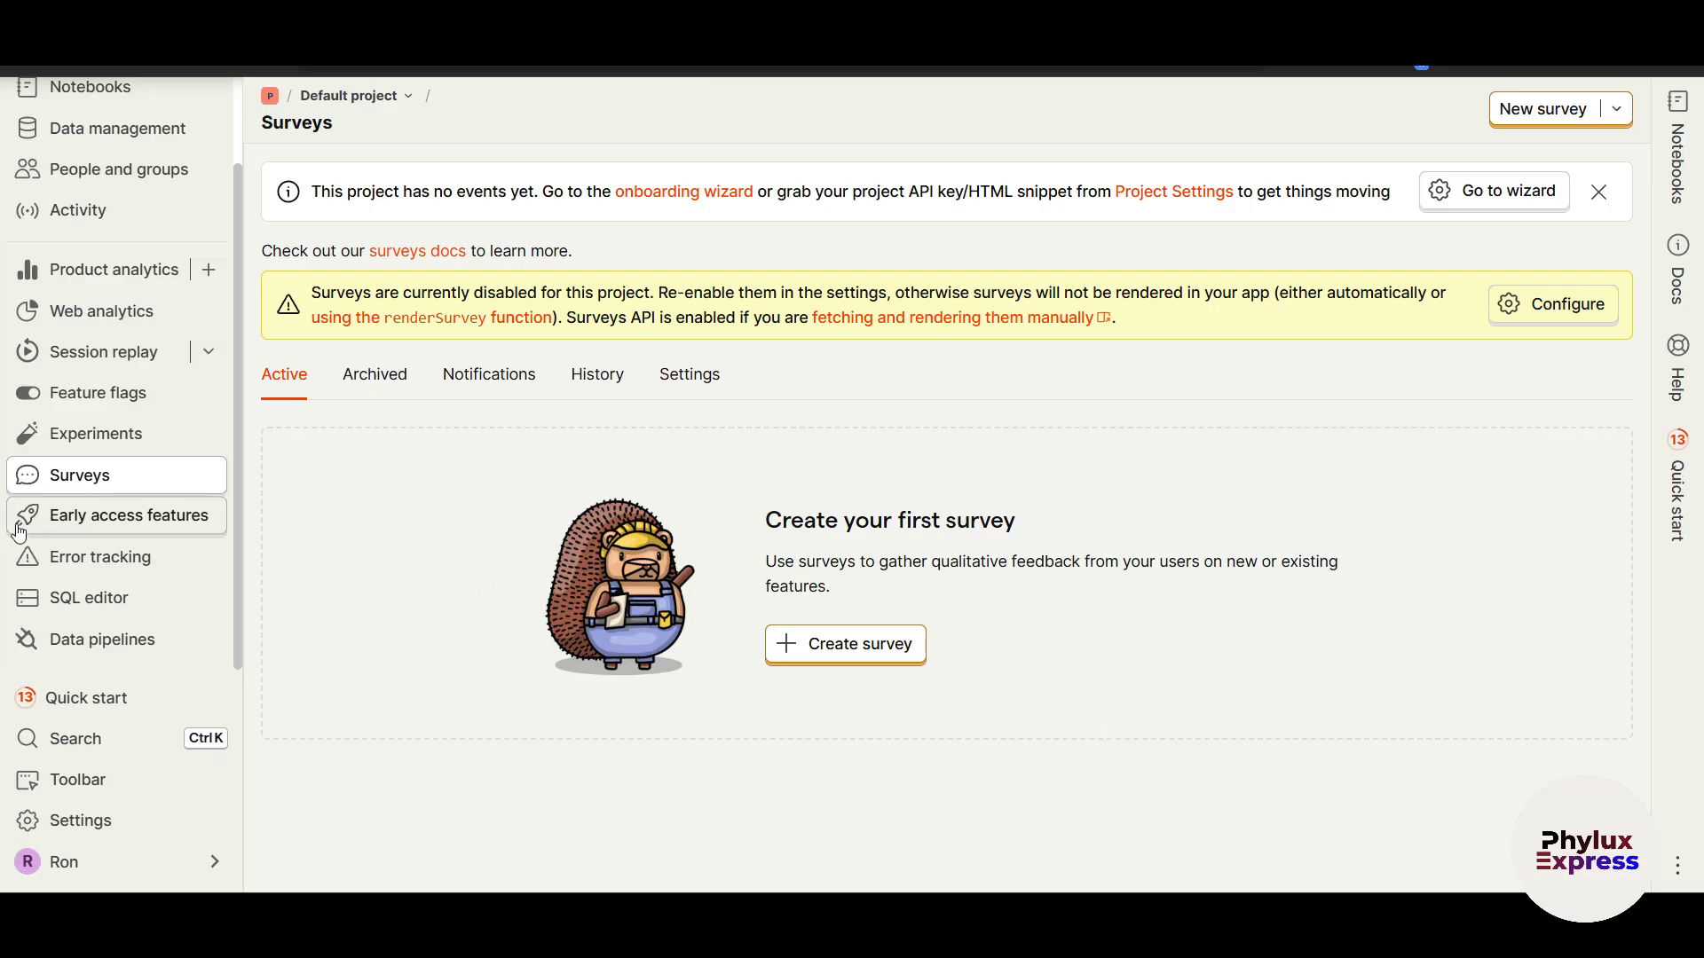
{"action": "left_click", "coordinate": [53, 520]}
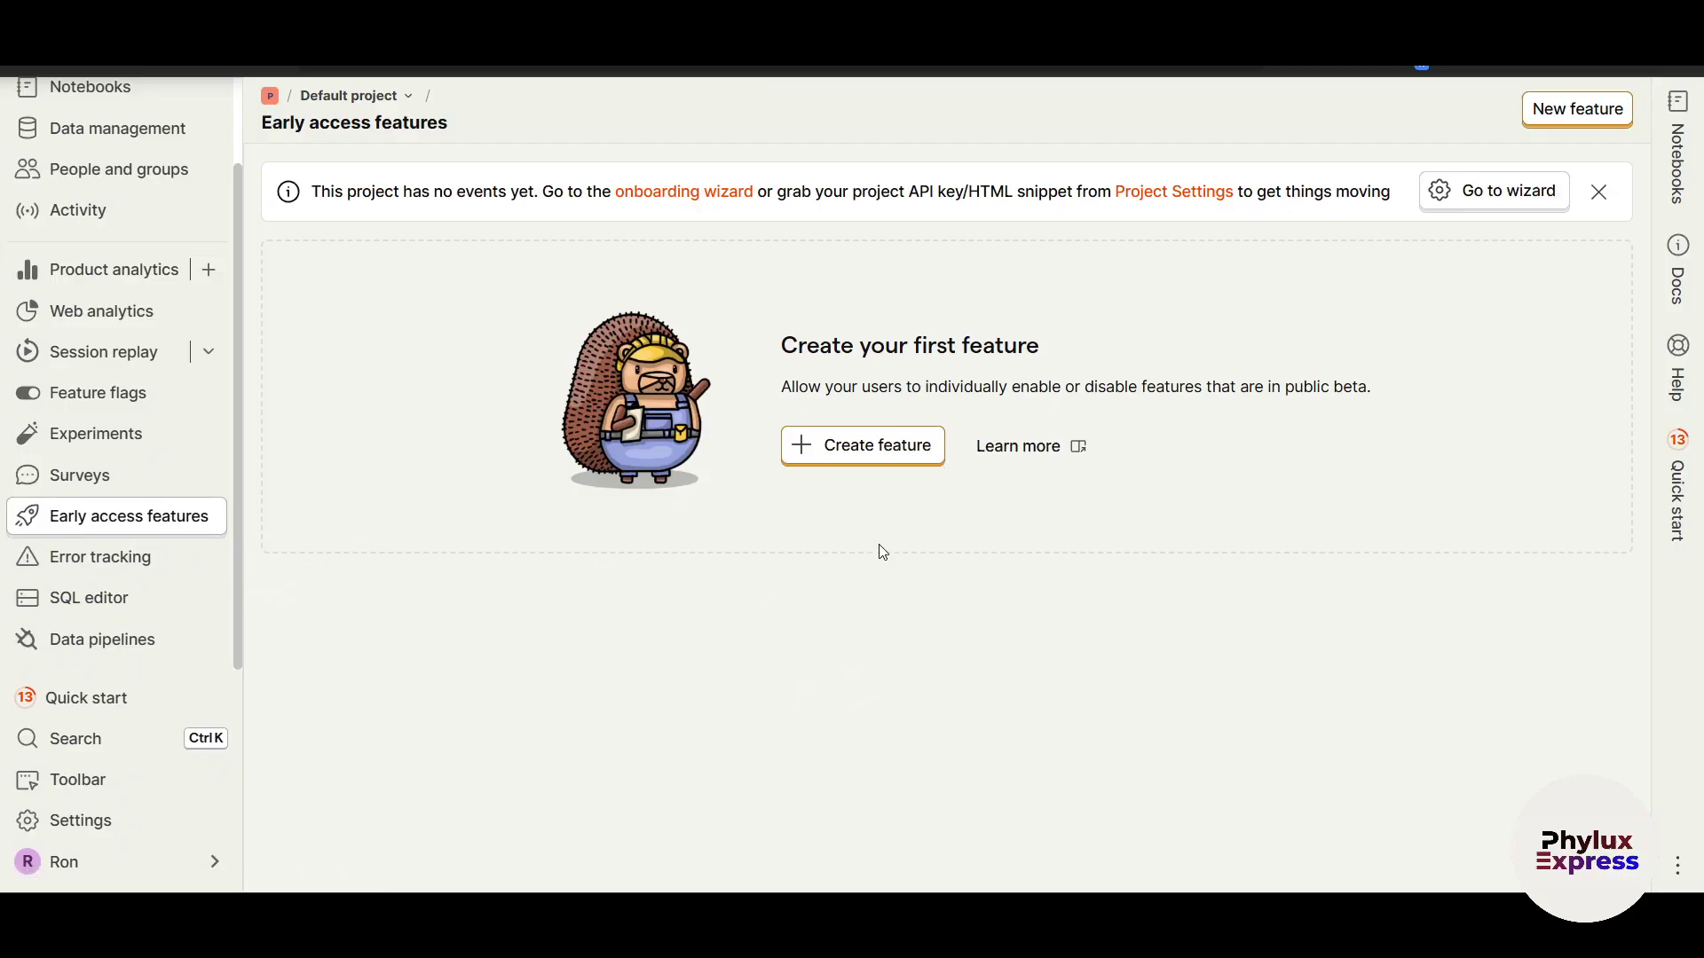
{"action": "left_click_drag", "start_coordinate": [422, 194], "coordinate": [1196, 194]}
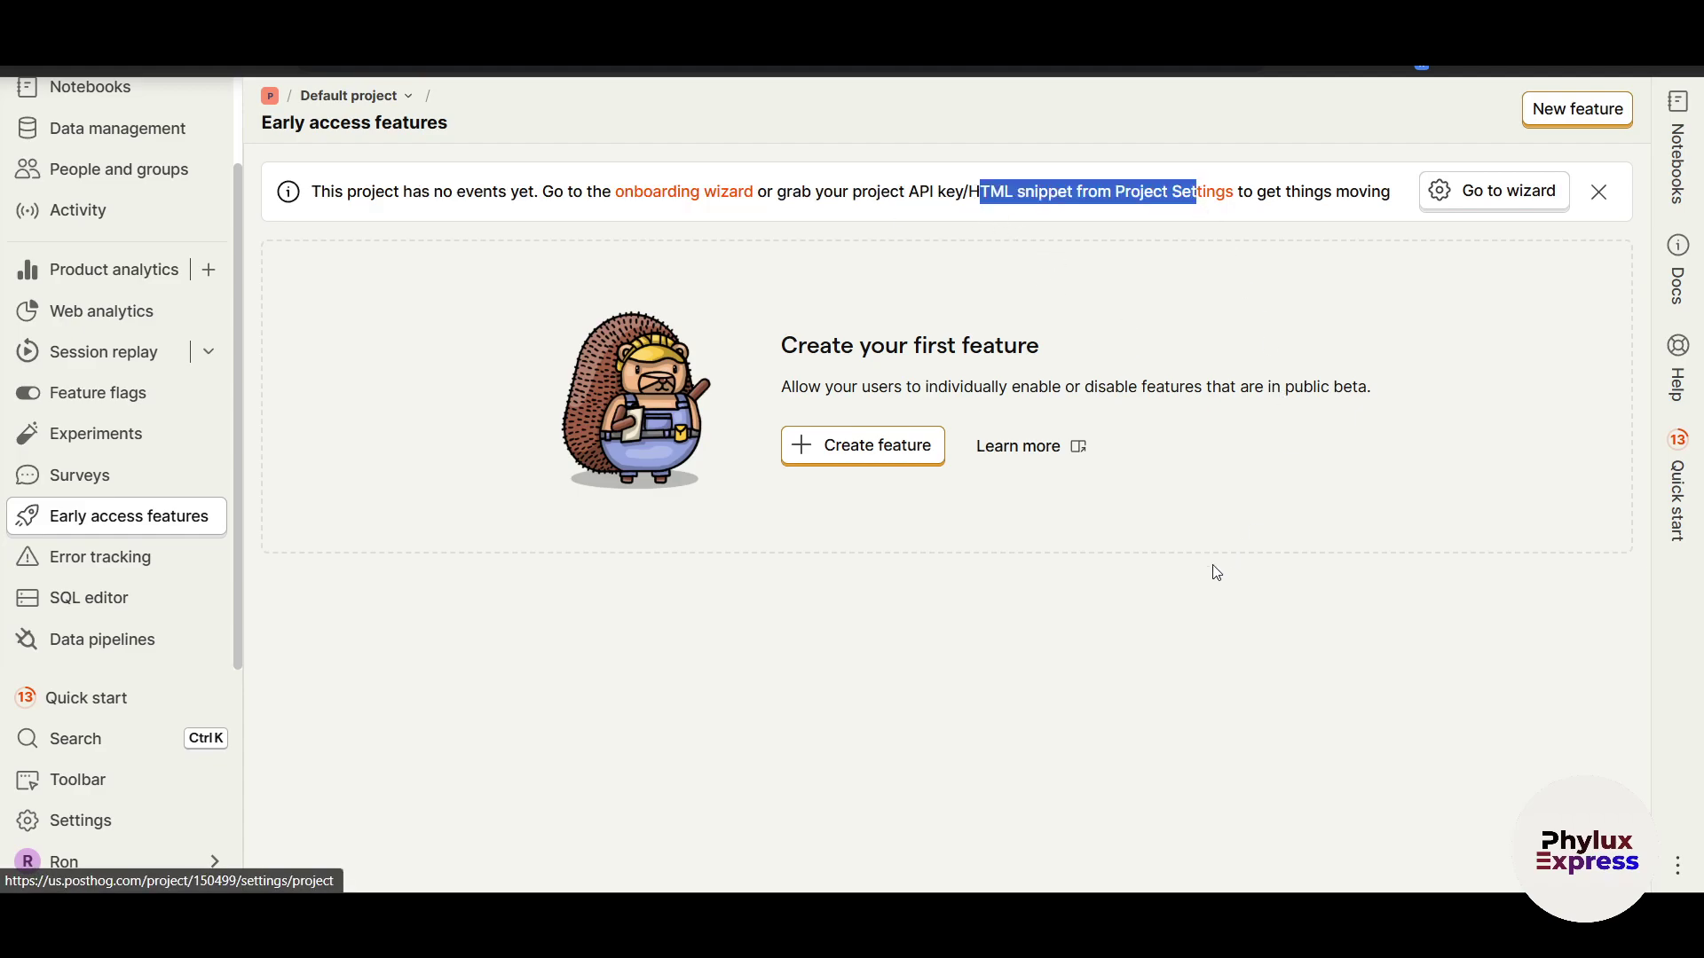
Enable exception autocapture in Error tracking, then go to the SQL editor.
{"action": "left_click", "coordinate": [94, 559]}
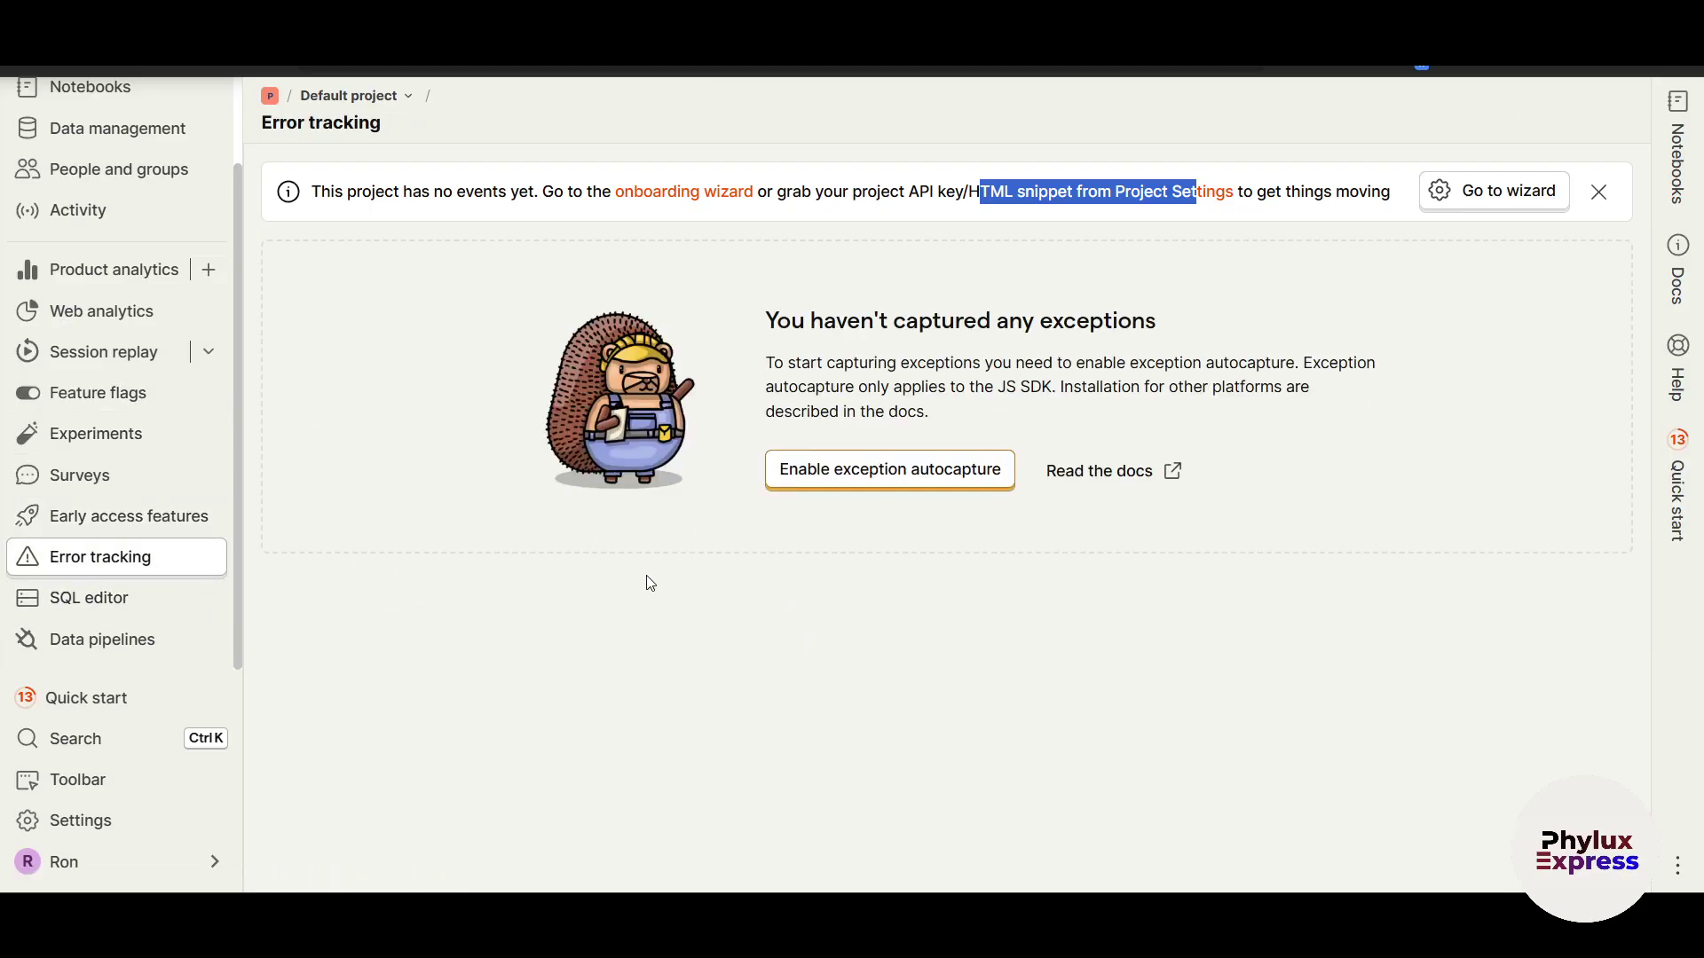
{"action": "left_click_drag", "start_coordinate": [704, 363], "coordinate": [1246, 364]}
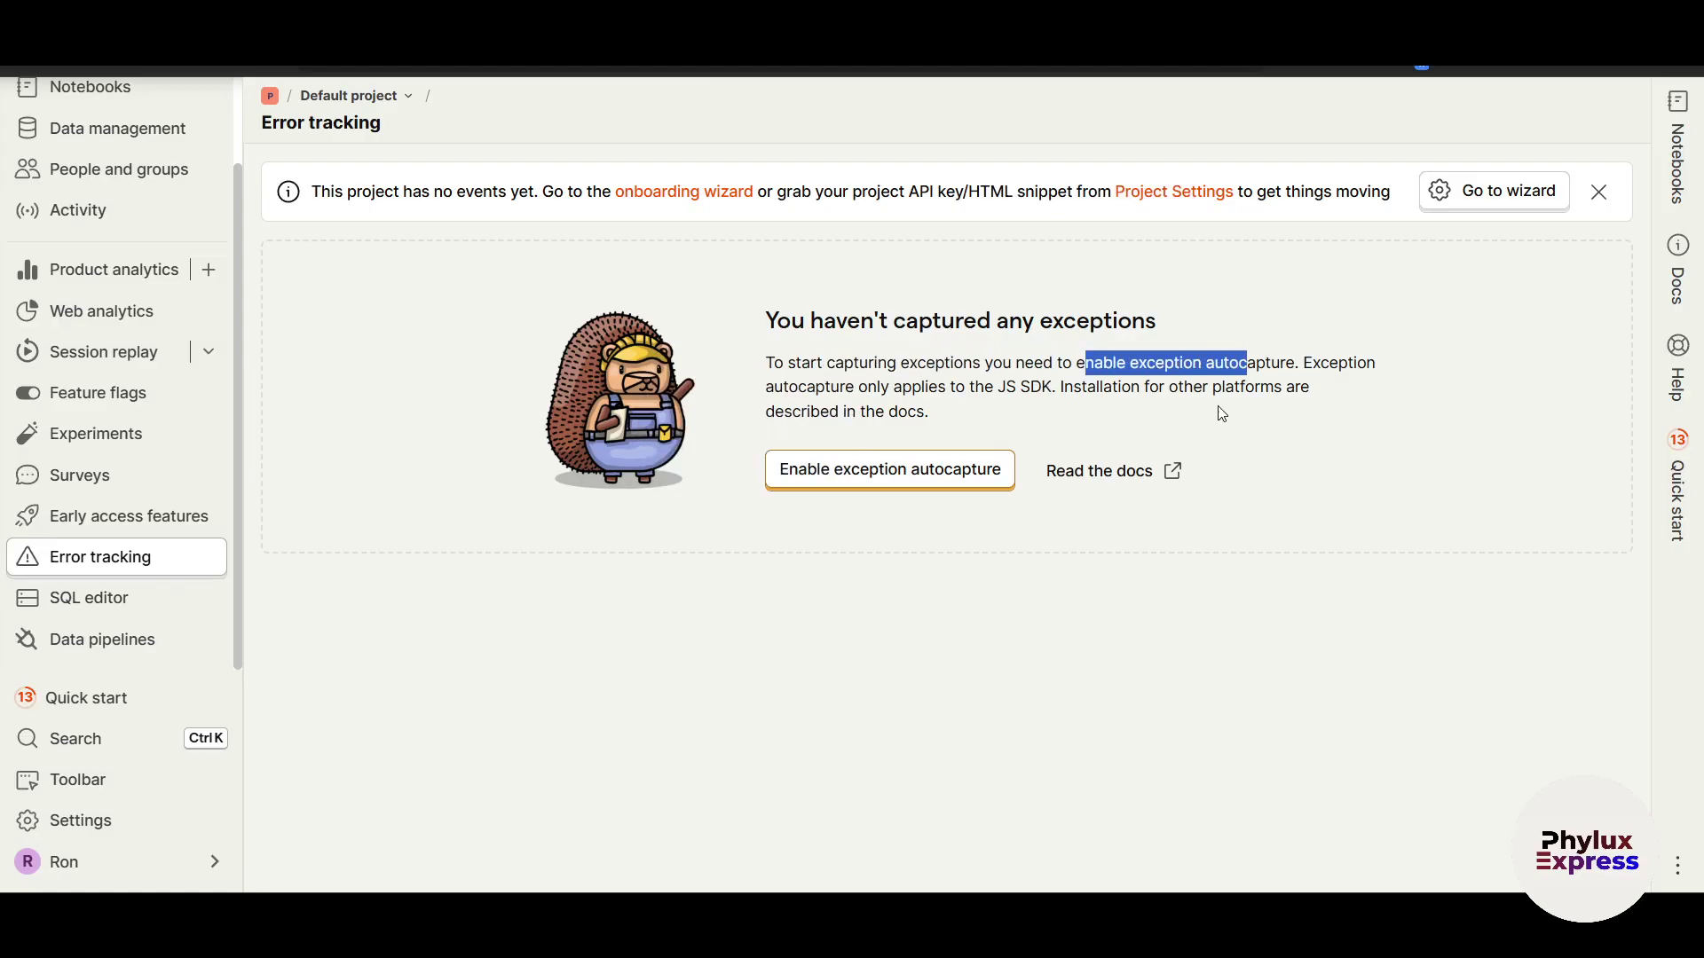
{"action": "left_click", "coordinate": [881, 487]}
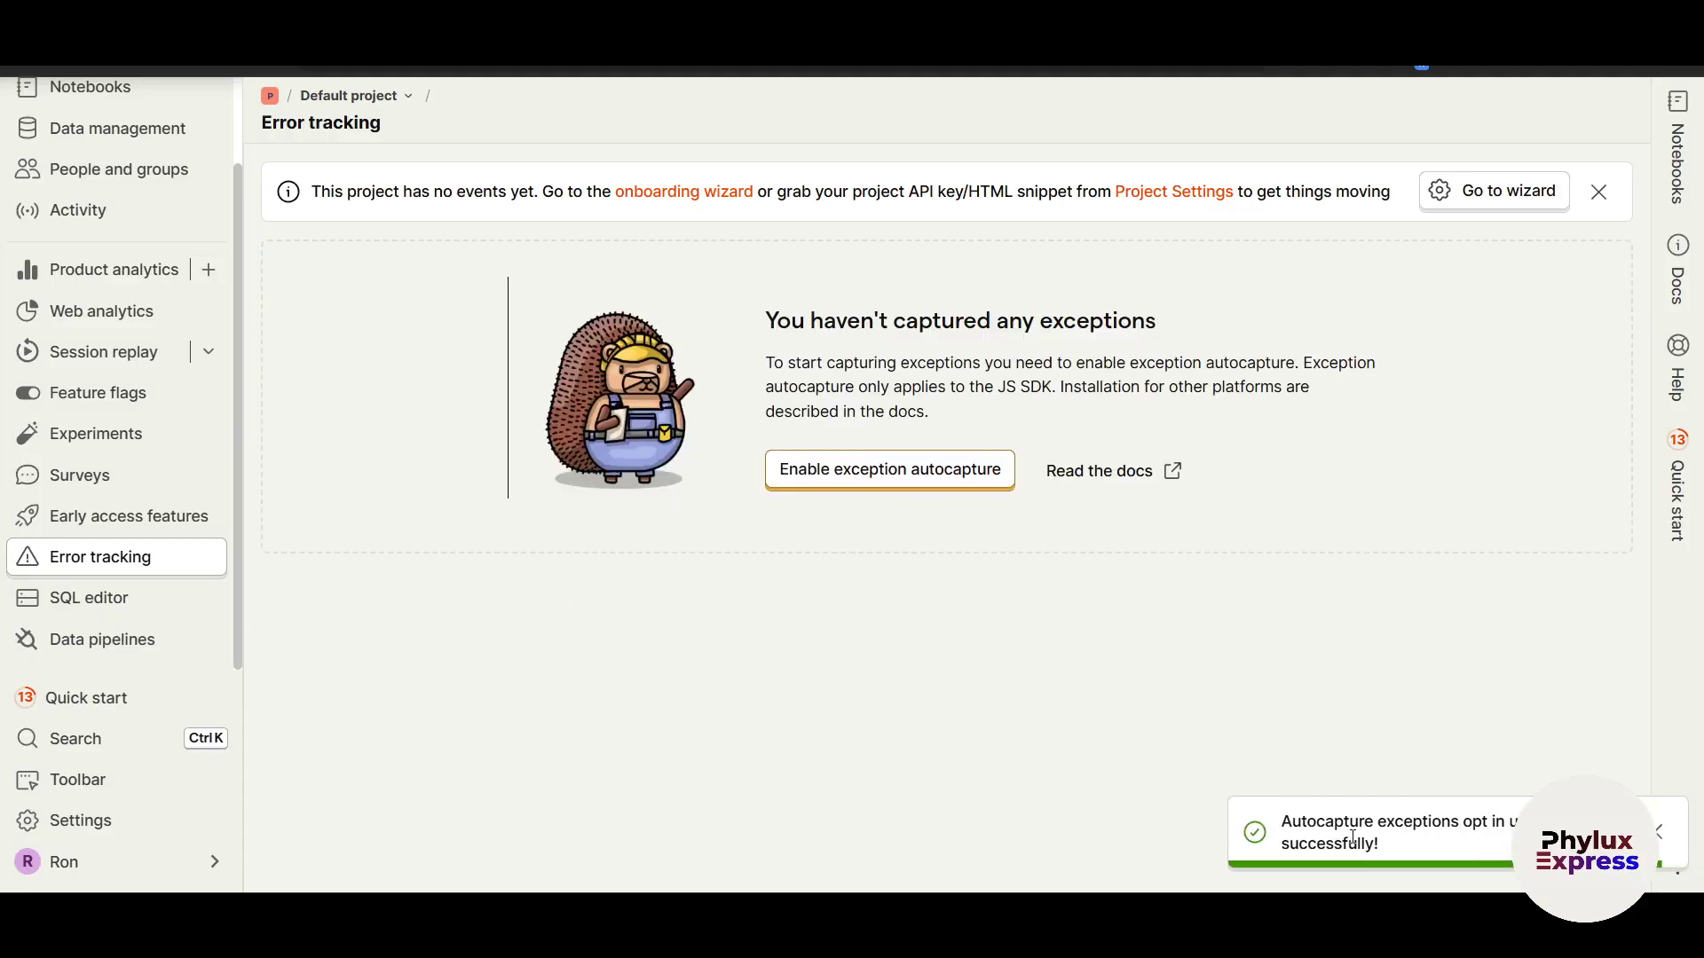
{"action": "left_click", "coordinate": [103, 594]}
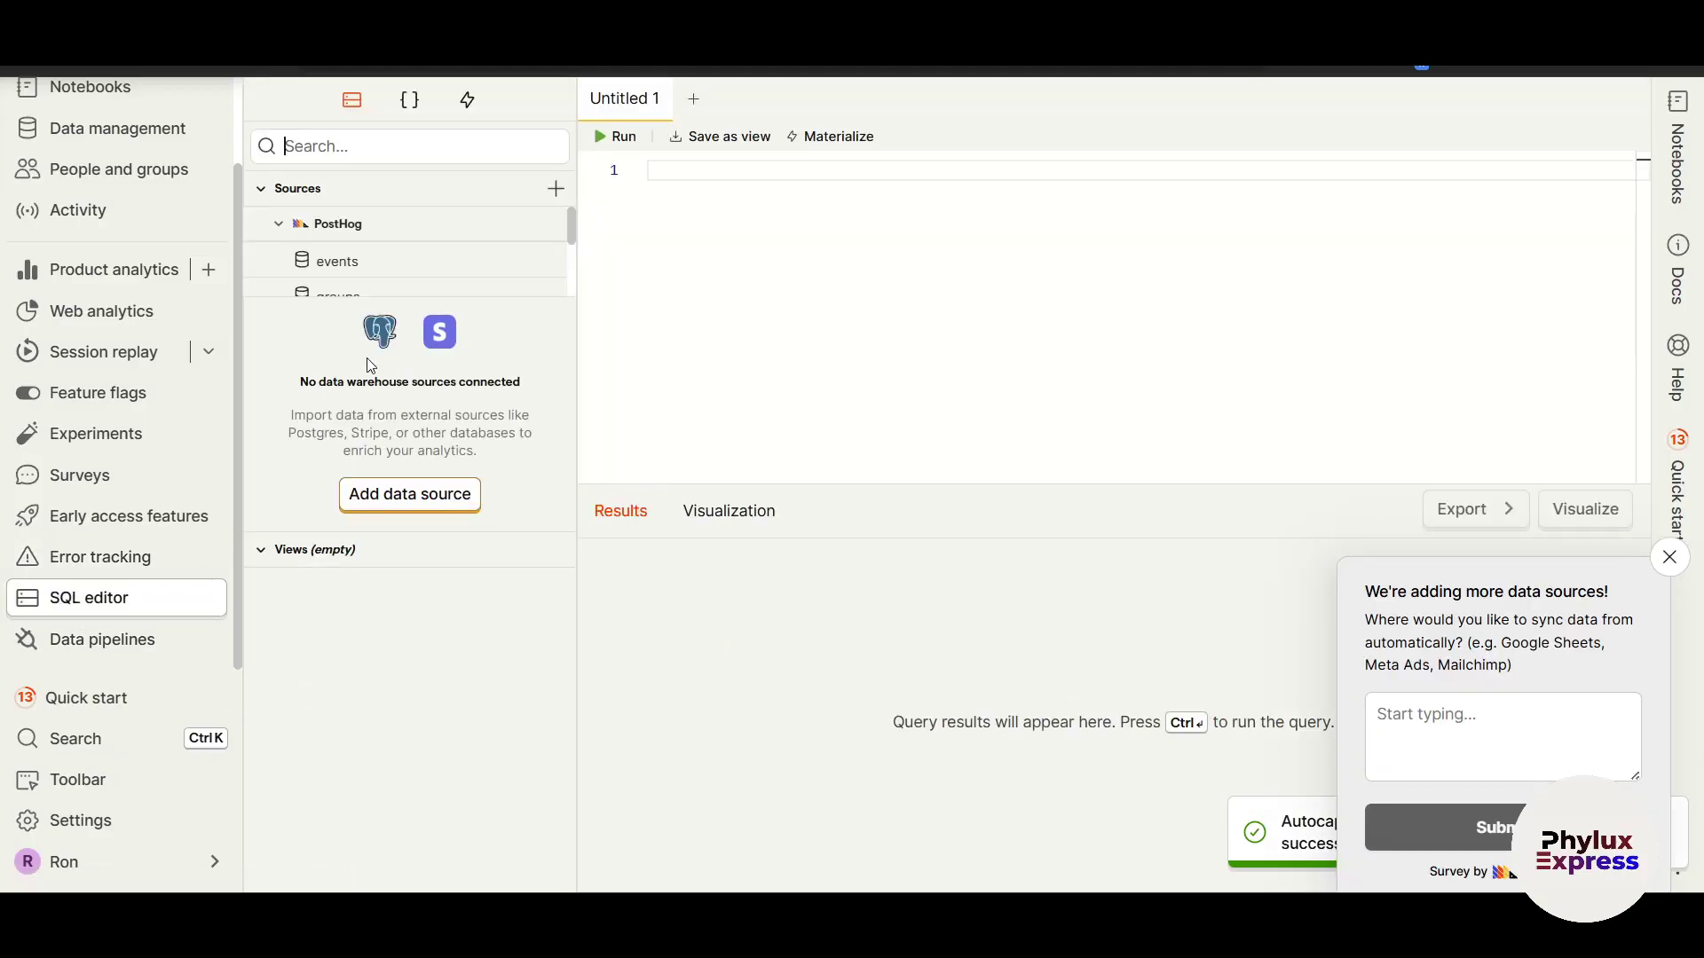
Review the Data pipelines overview's GeoIP transformation and destinations, then return to the Homepage dashboard.
{"action": "left_click", "coordinate": [91, 655]}
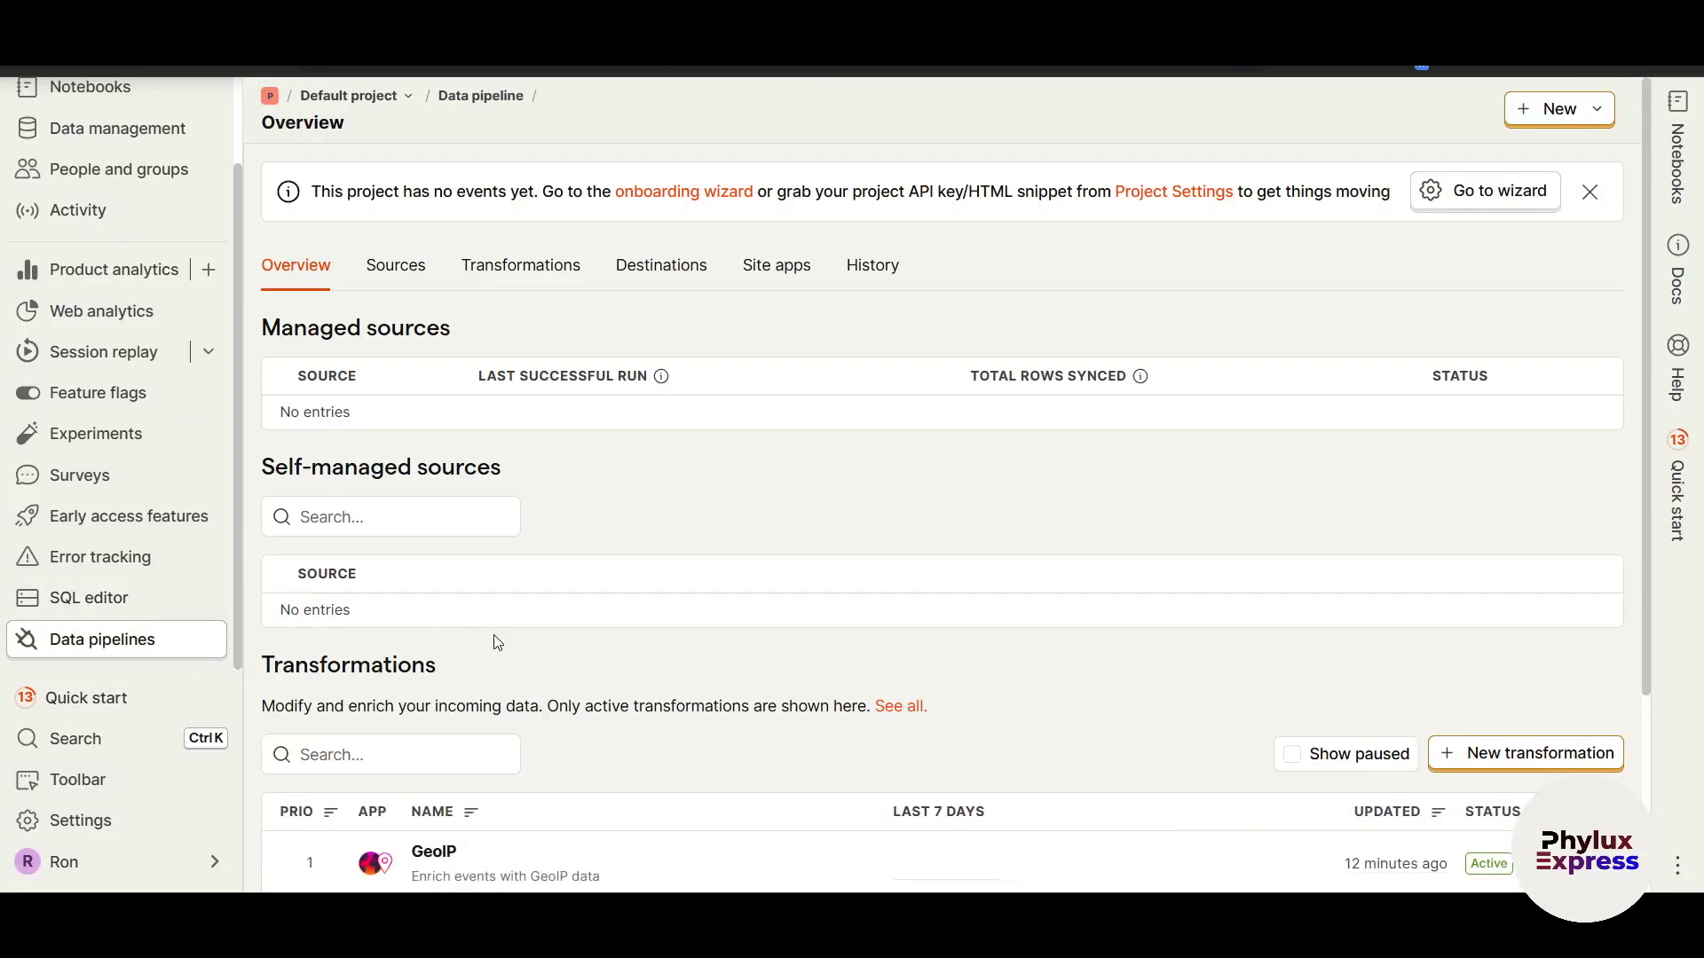
{"action": "scroll", "coordinate": [677, 638], "scroll_direction": "down", "scroll_amount": 3}
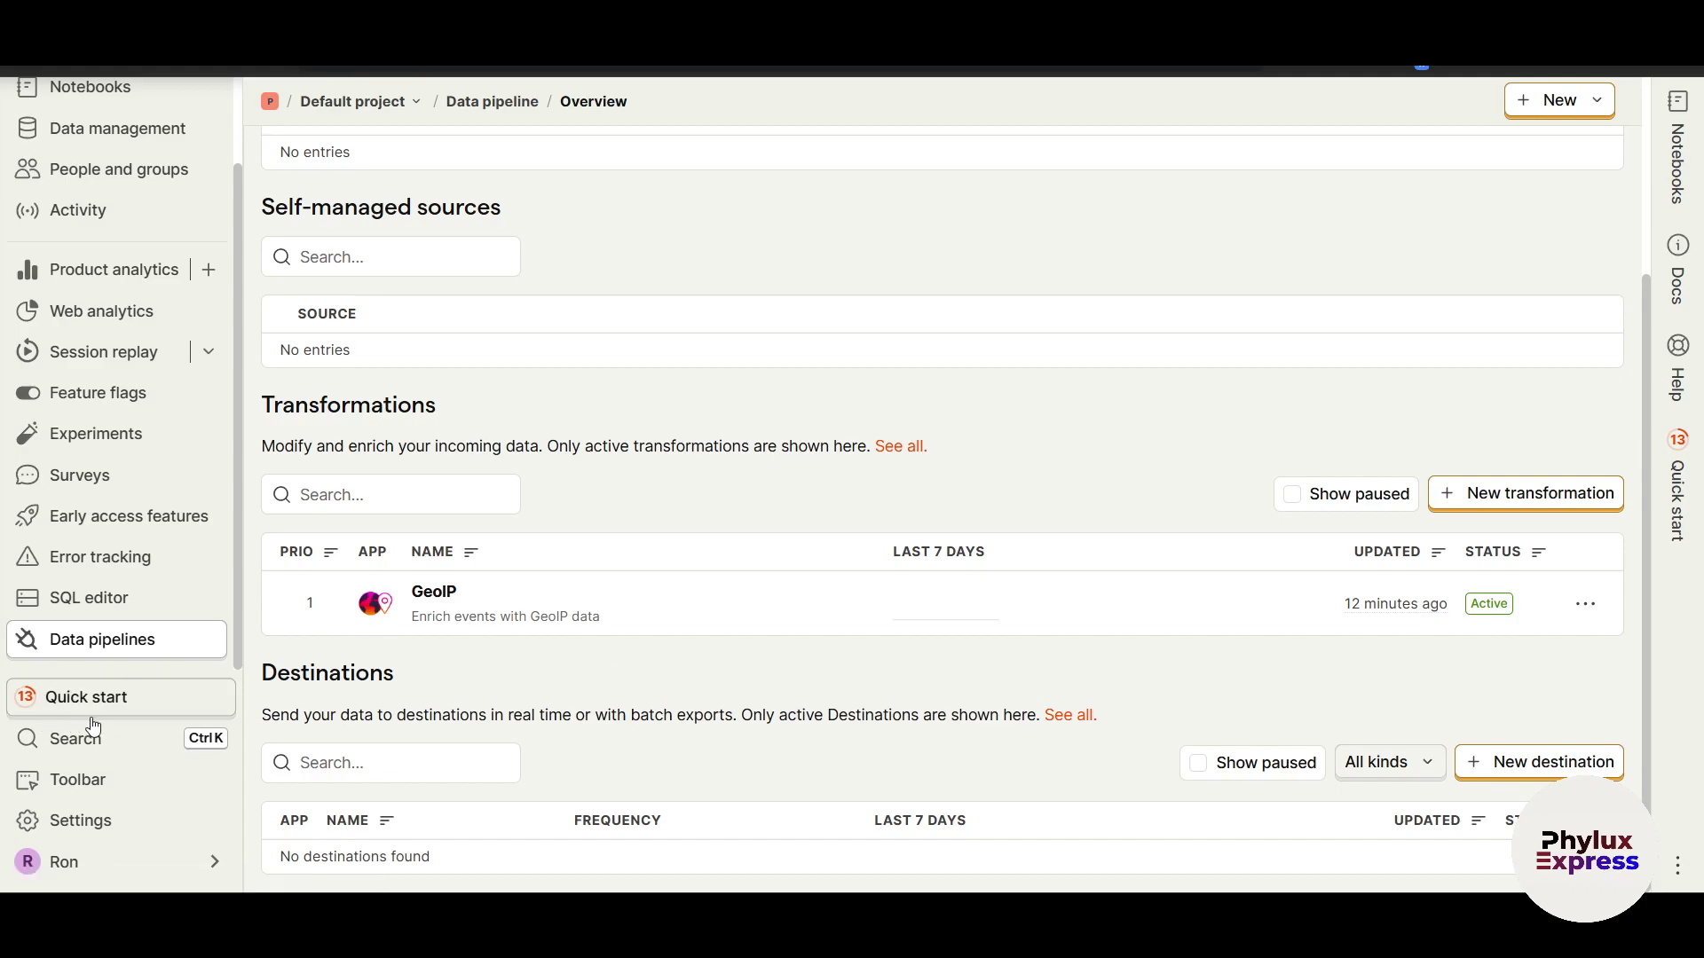
{"action": "scroll", "coordinate": [89, 523], "scroll_direction": "up", "scroll_amount": 2}
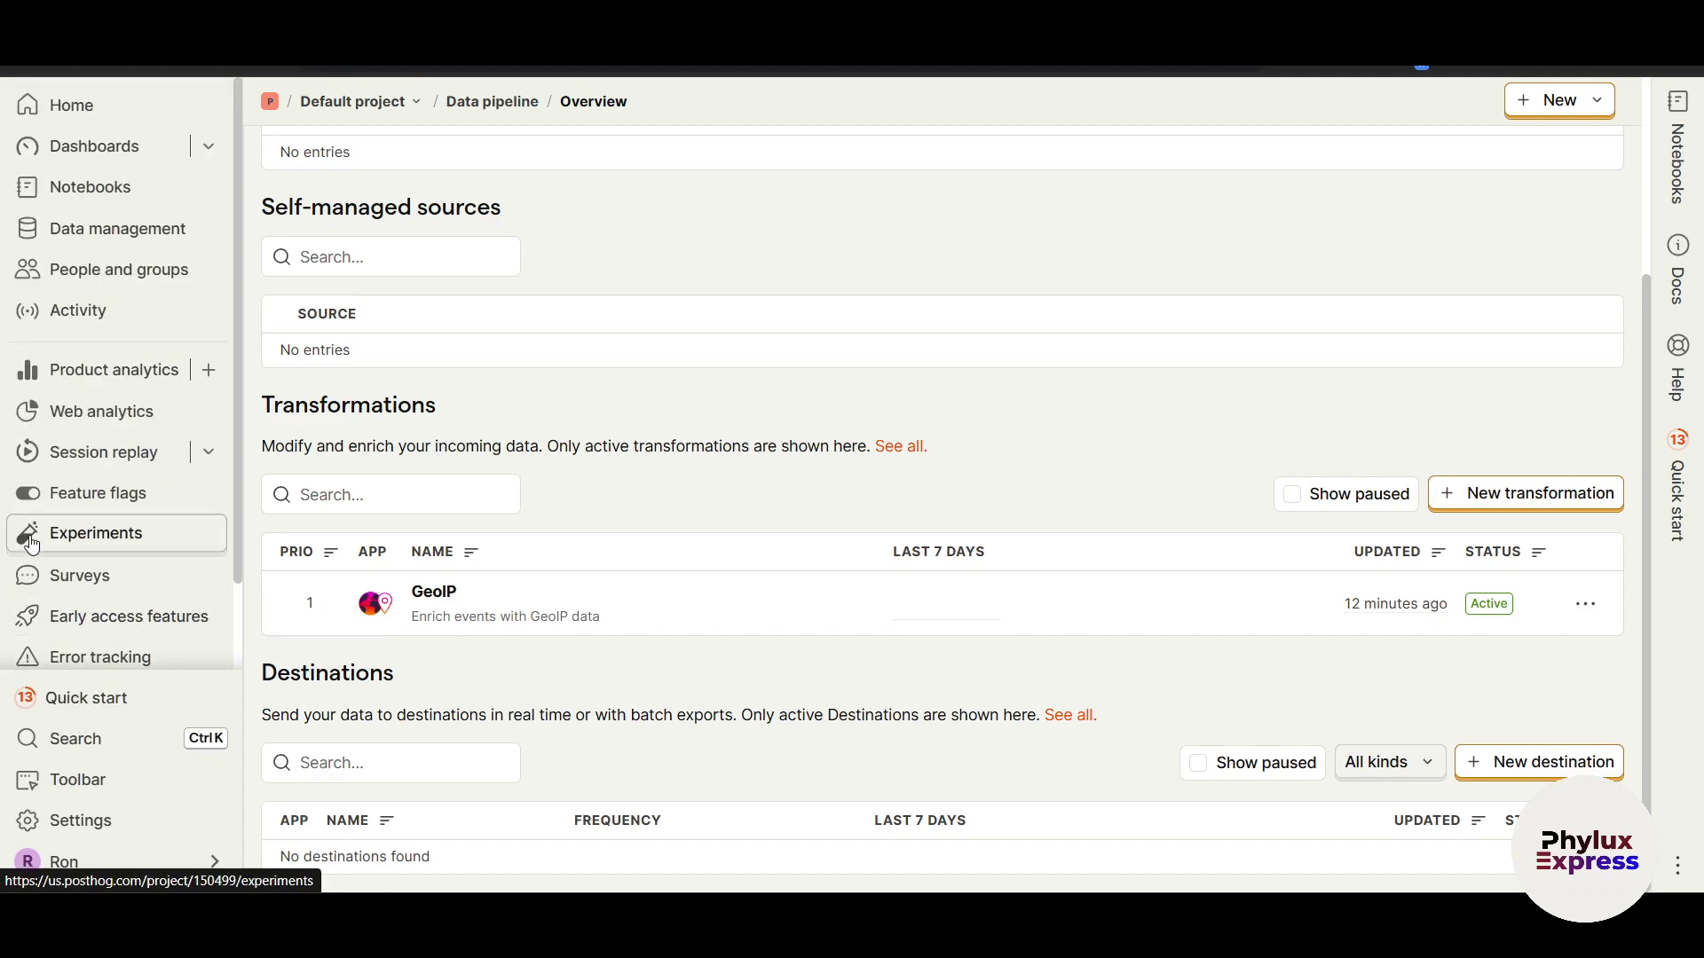
{"action": "left_click", "coordinate": [77, 103]}
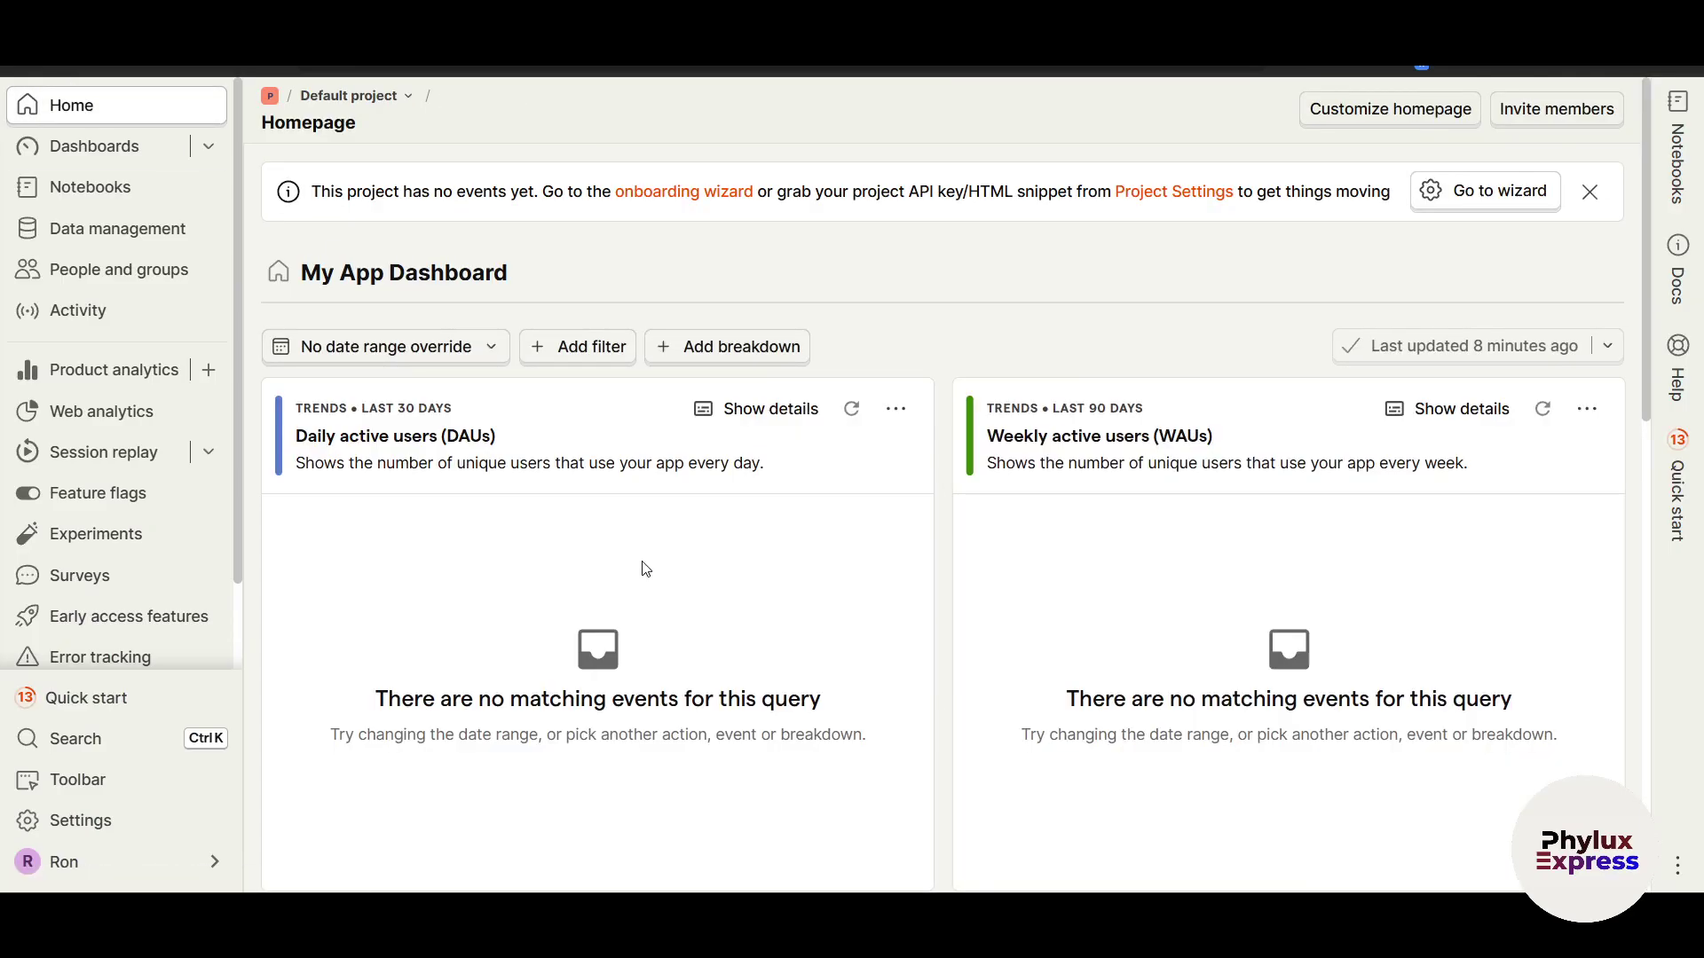